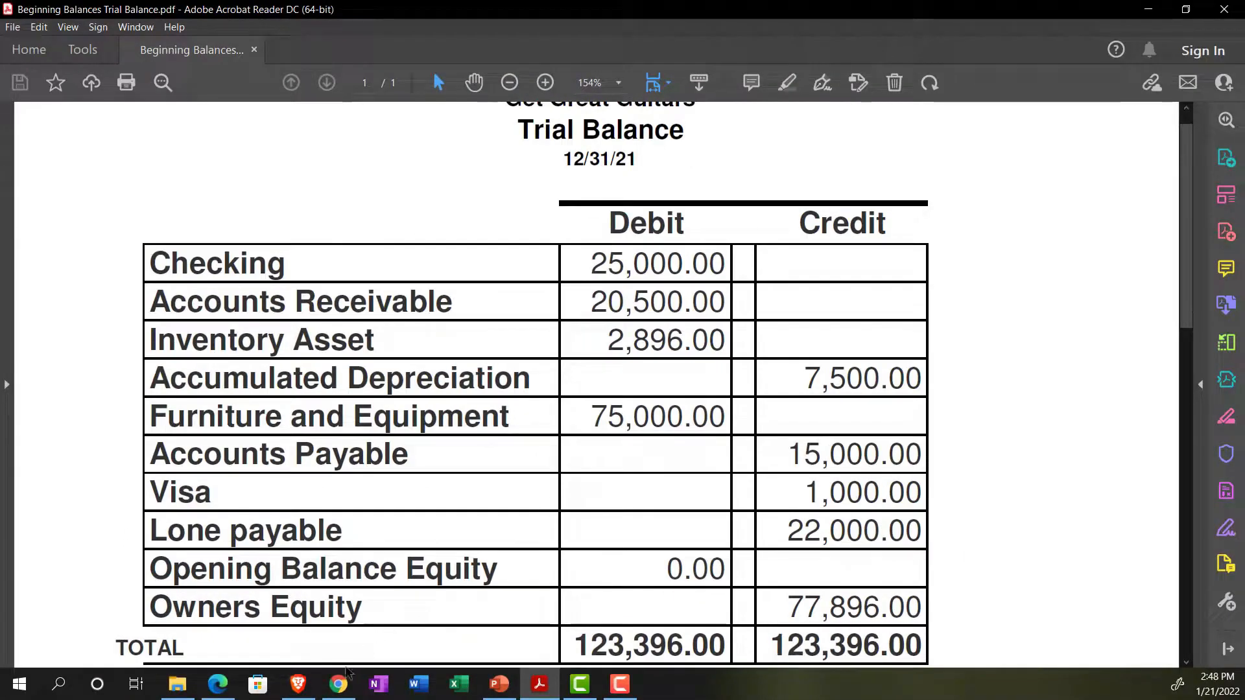
Step: Switch to QuickBooks Online in Chrome and check the company settings for the option to change the view mode
{"action": "left_click", "coordinate": [338, 682]}
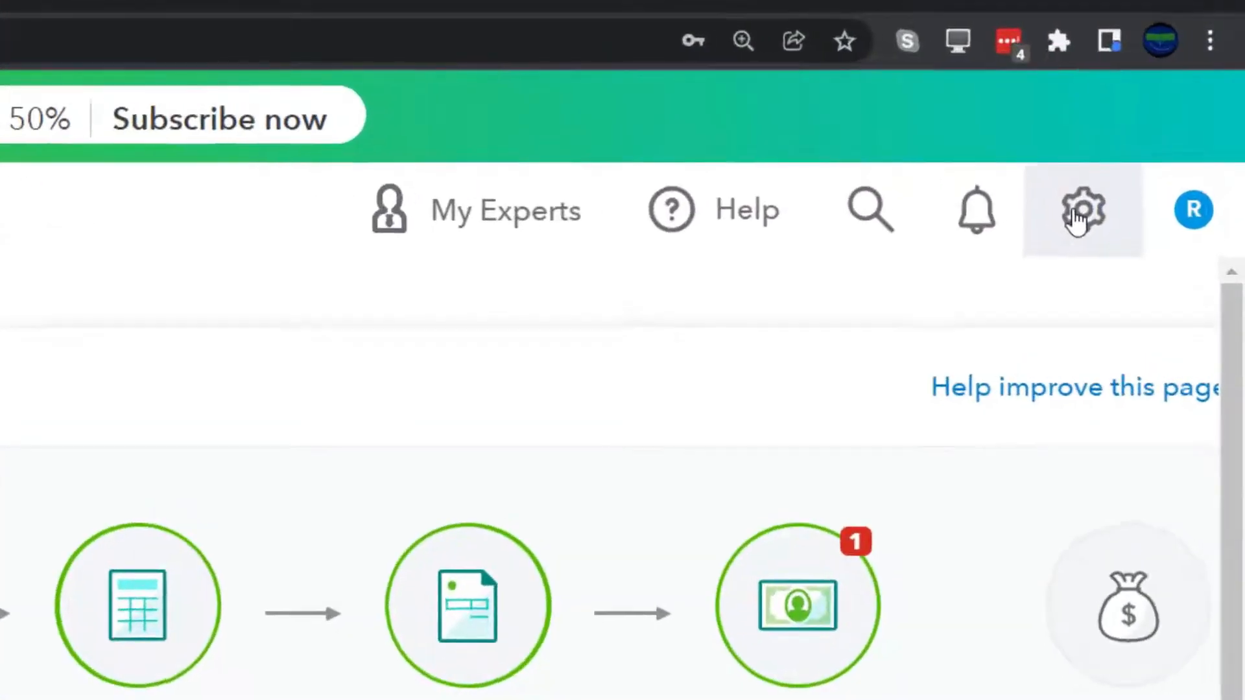
{"action": "left_click", "coordinate": [1161, 129]}
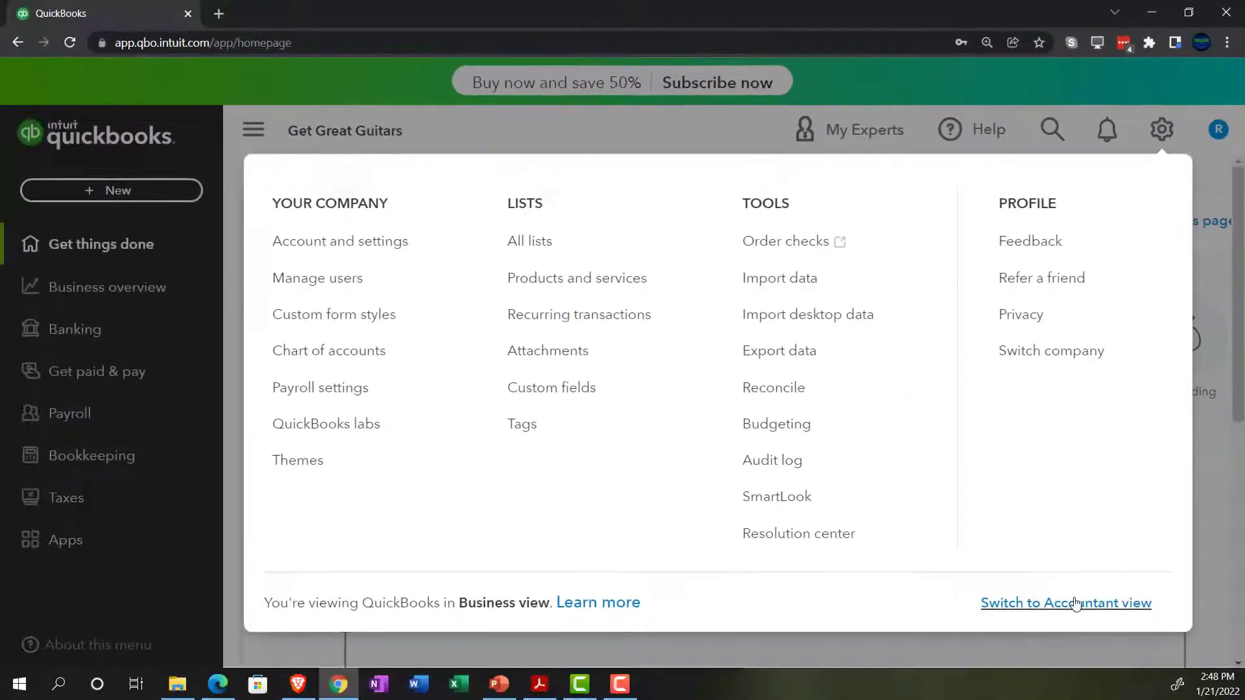
{"action": "left_click", "coordinate": [1217, 512]}
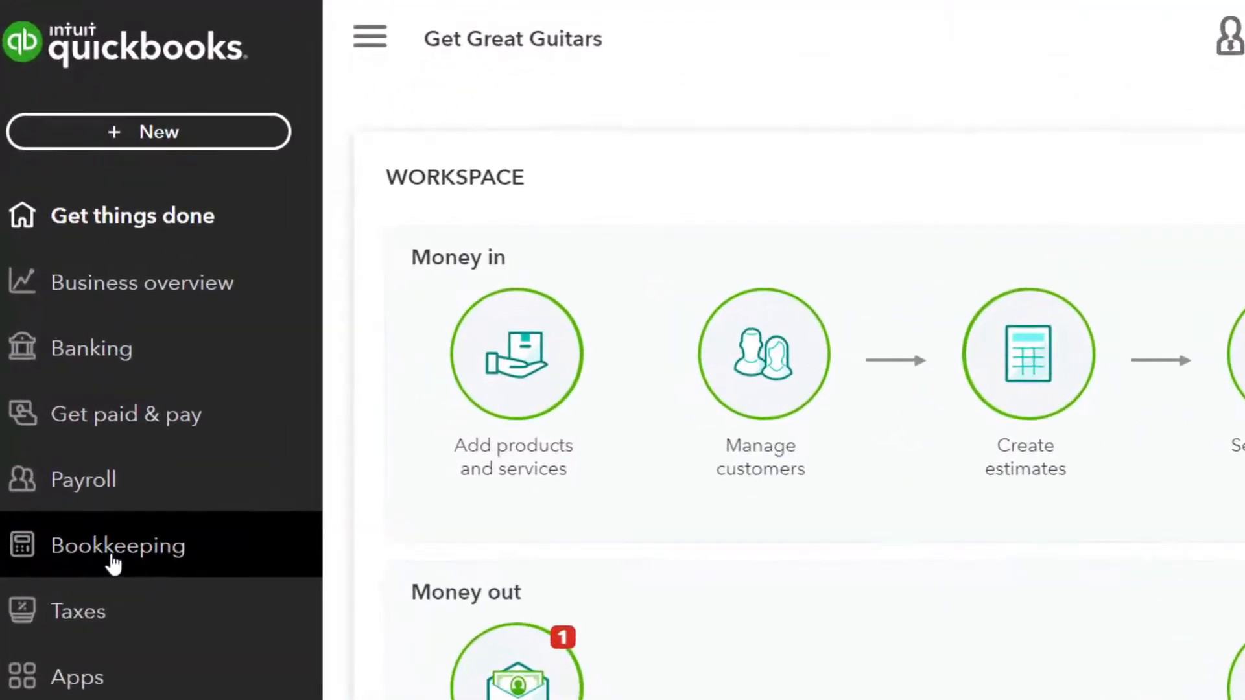
Step: Open the Get Great Guitars chart of accounts and collapse the navigation sidebar
{"action": "left_click", "coordinate": [89, 467]}
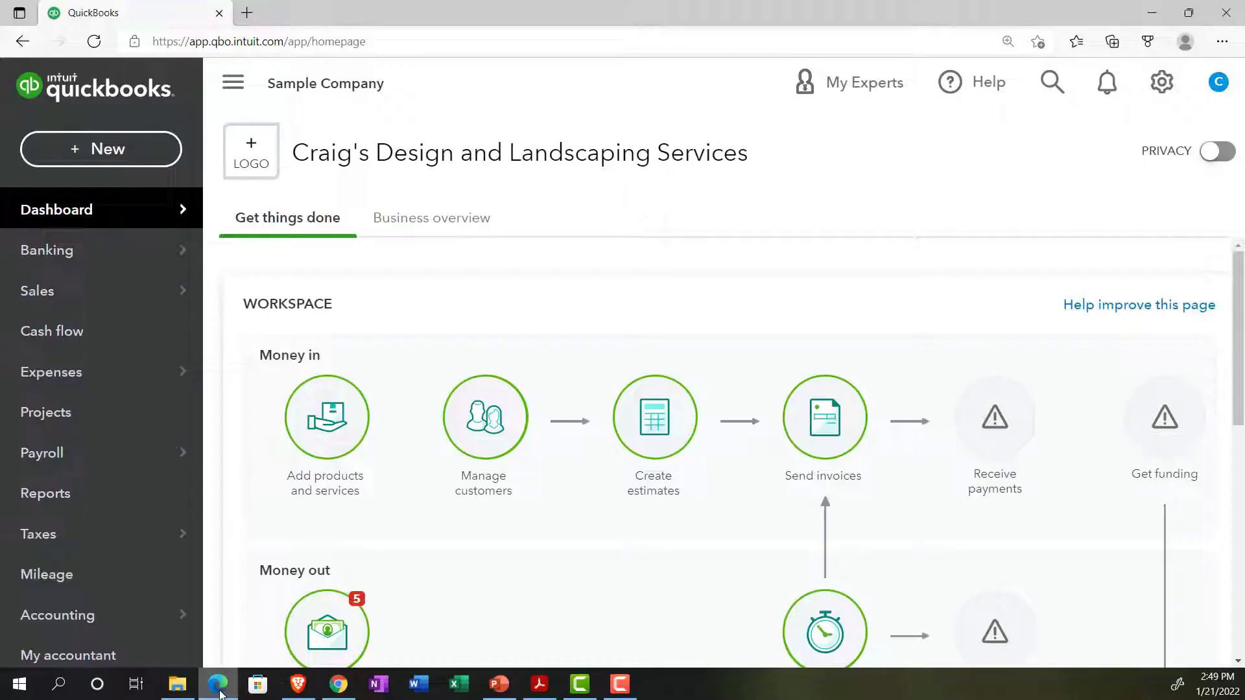
{"action": "mouse_move", "coordinate": [111, 517]}
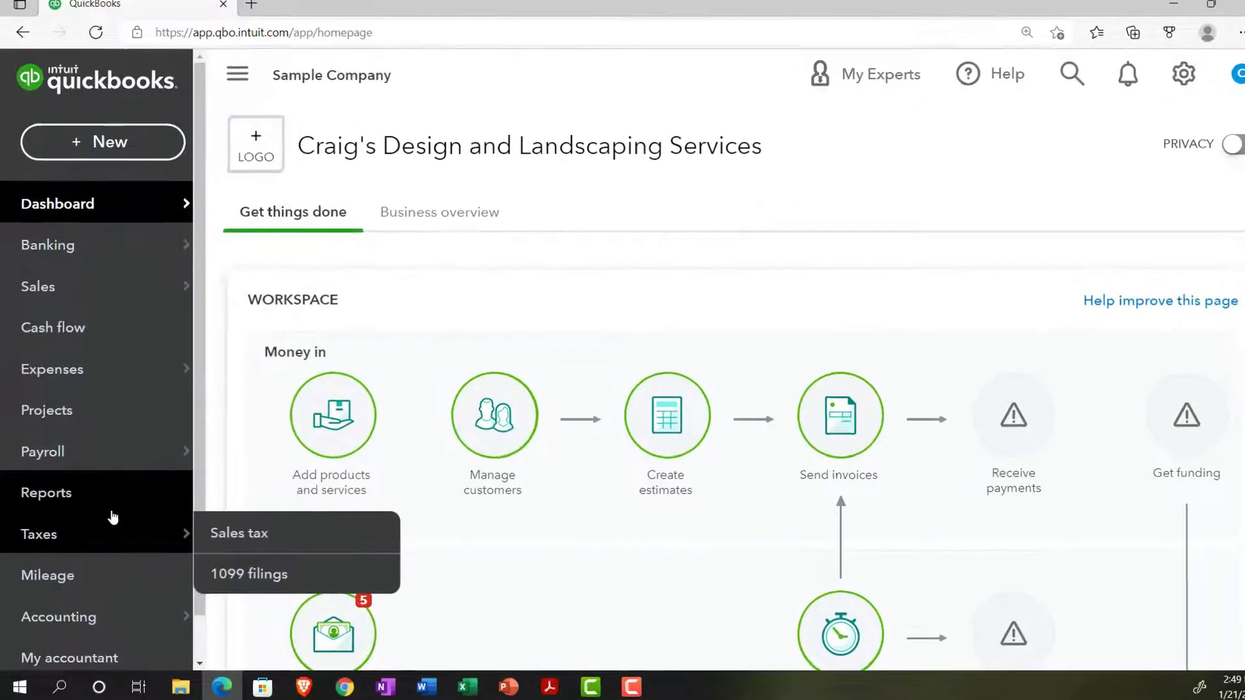
{"action": "left_click", "coordinate": [93, 618]}
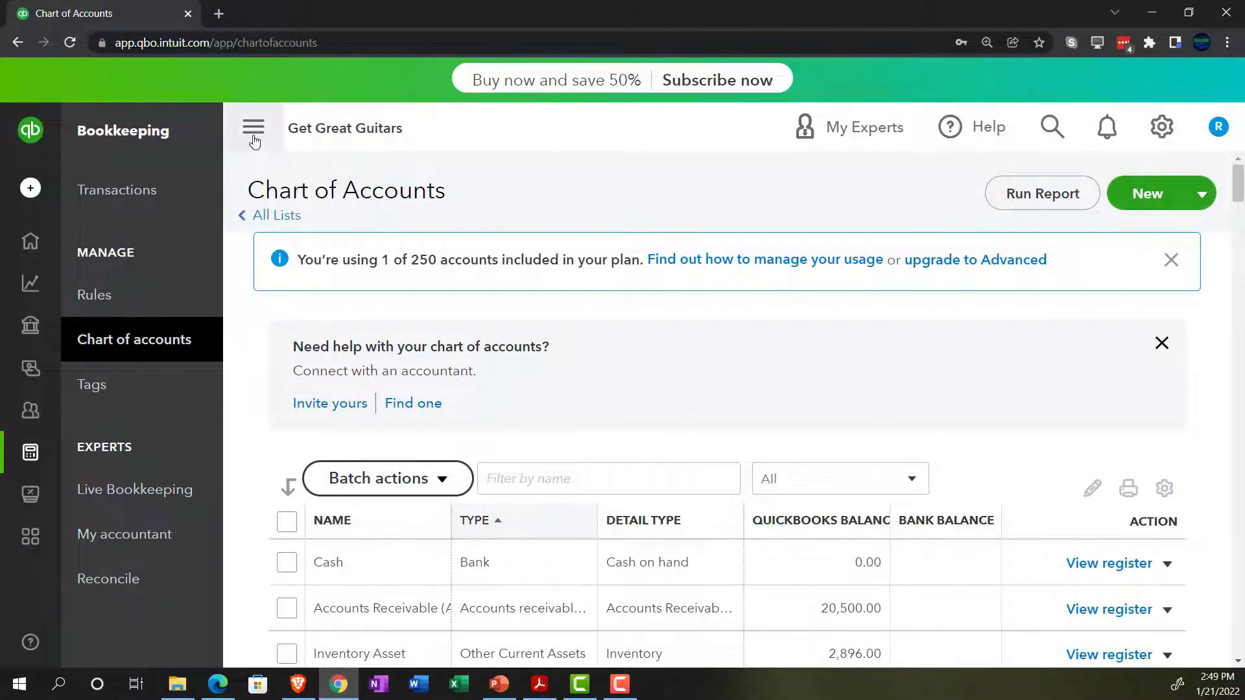
{"action": "left_click", "coordinate": [253, 141]}
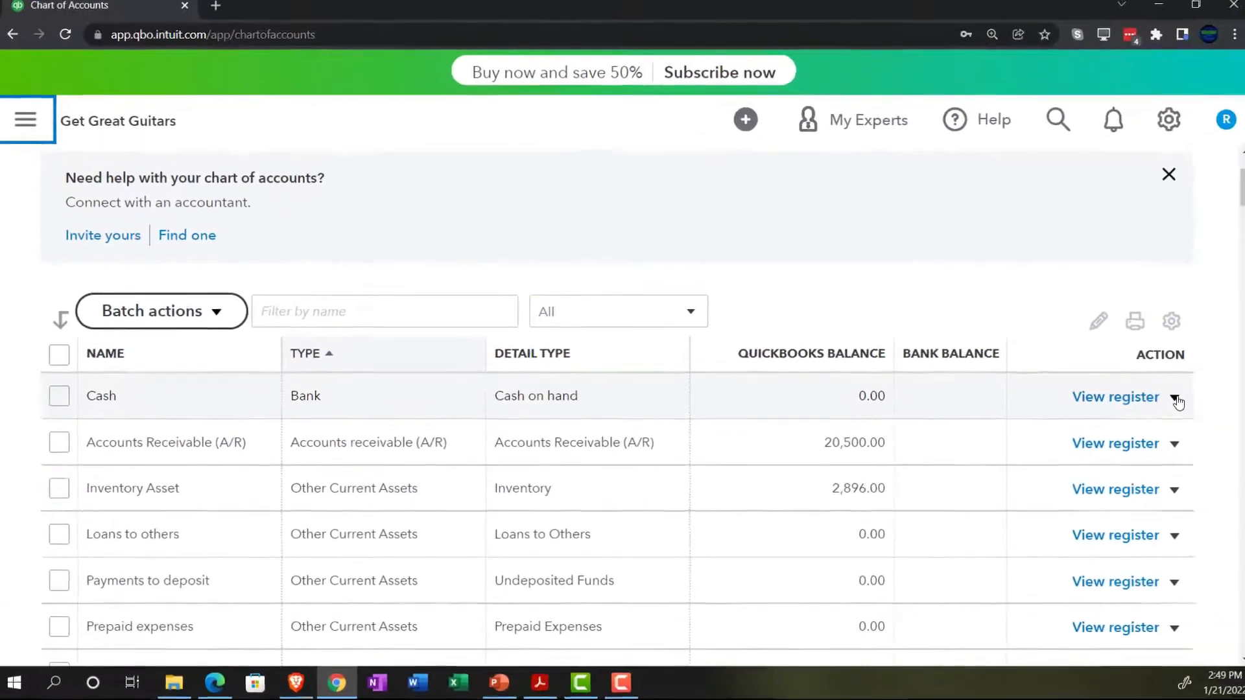
Step: Open the Cash account for editing, review its available account types, and close it without saving
{"action": "left_click", "coordinate": [1172, 398]}
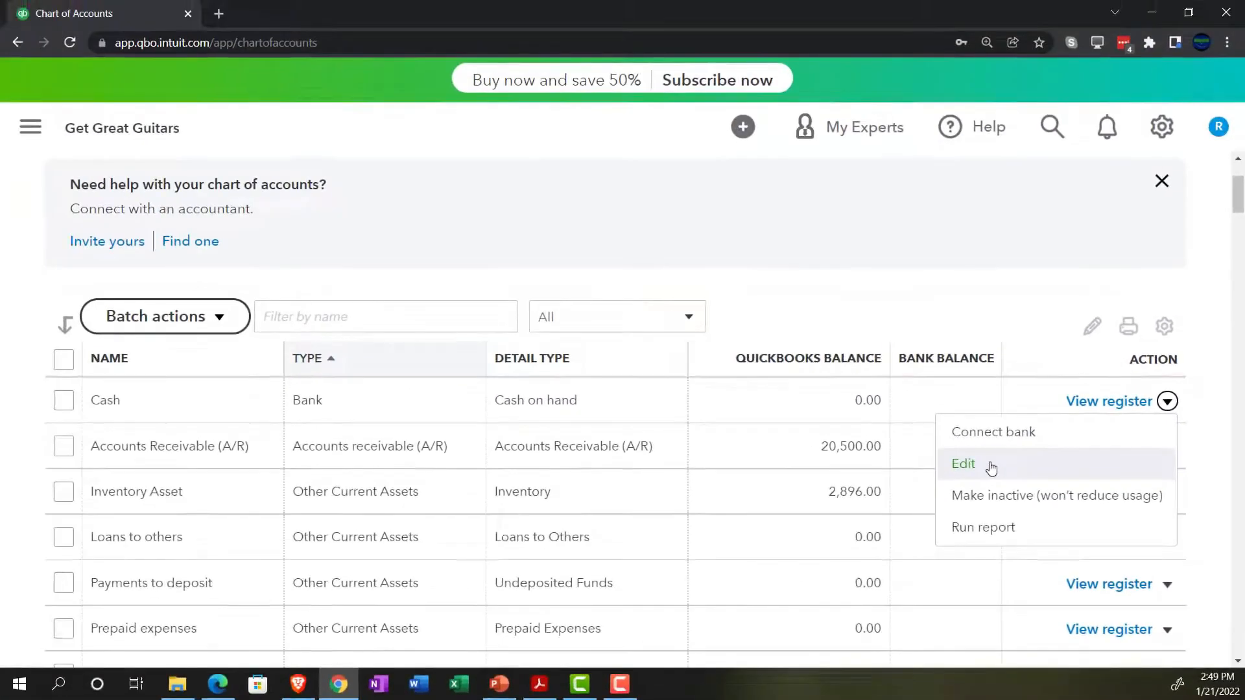
{"action": "left_click", "coordinate": [830, 350]}
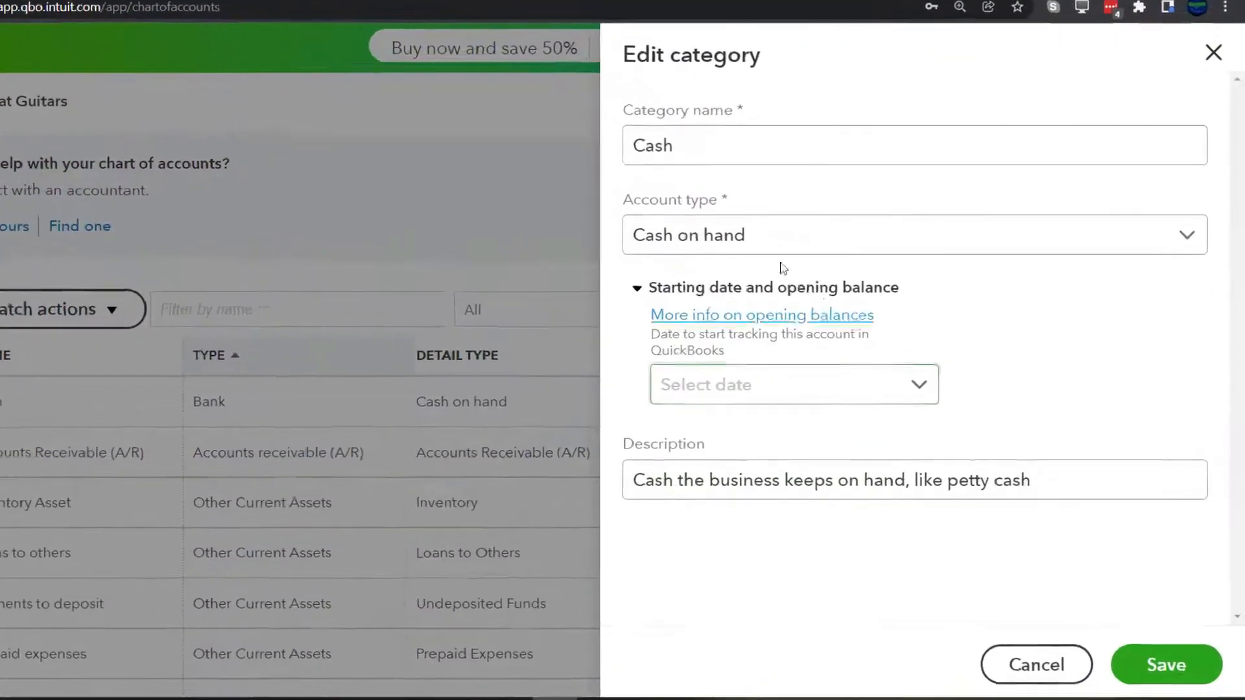
{"action": "left_click", "coordinate": [530, 109]}
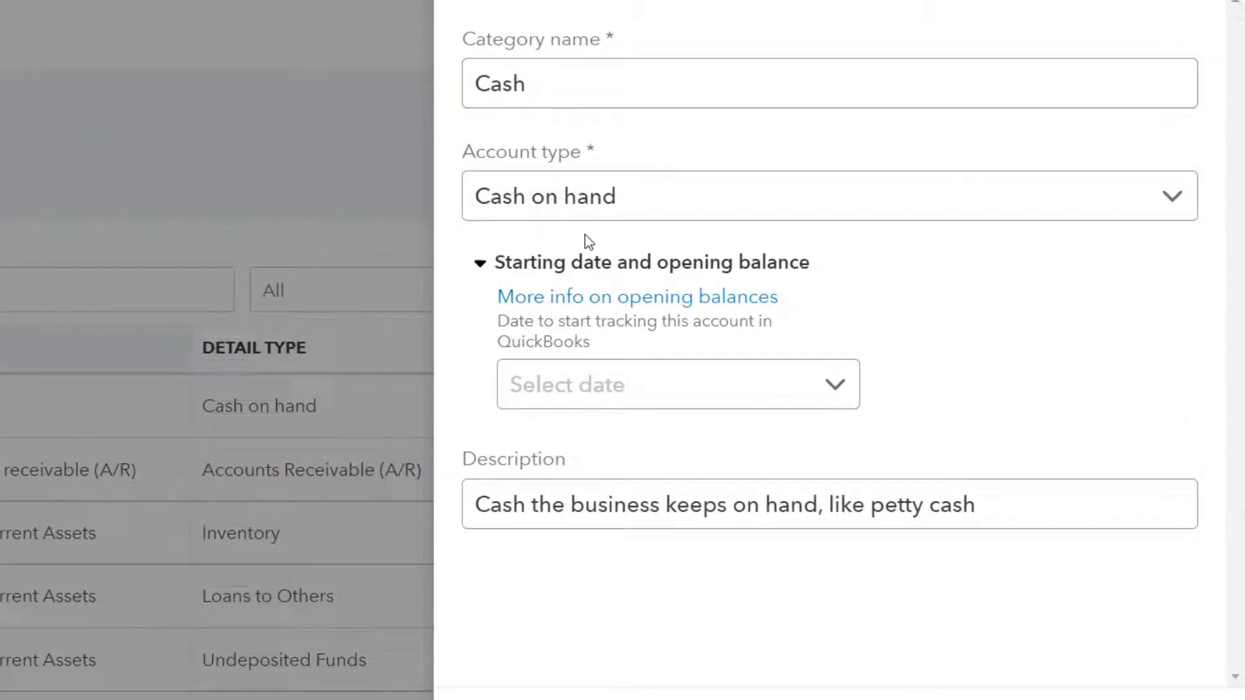
{"action": "left_click", "coordinate": [1170, 206]}
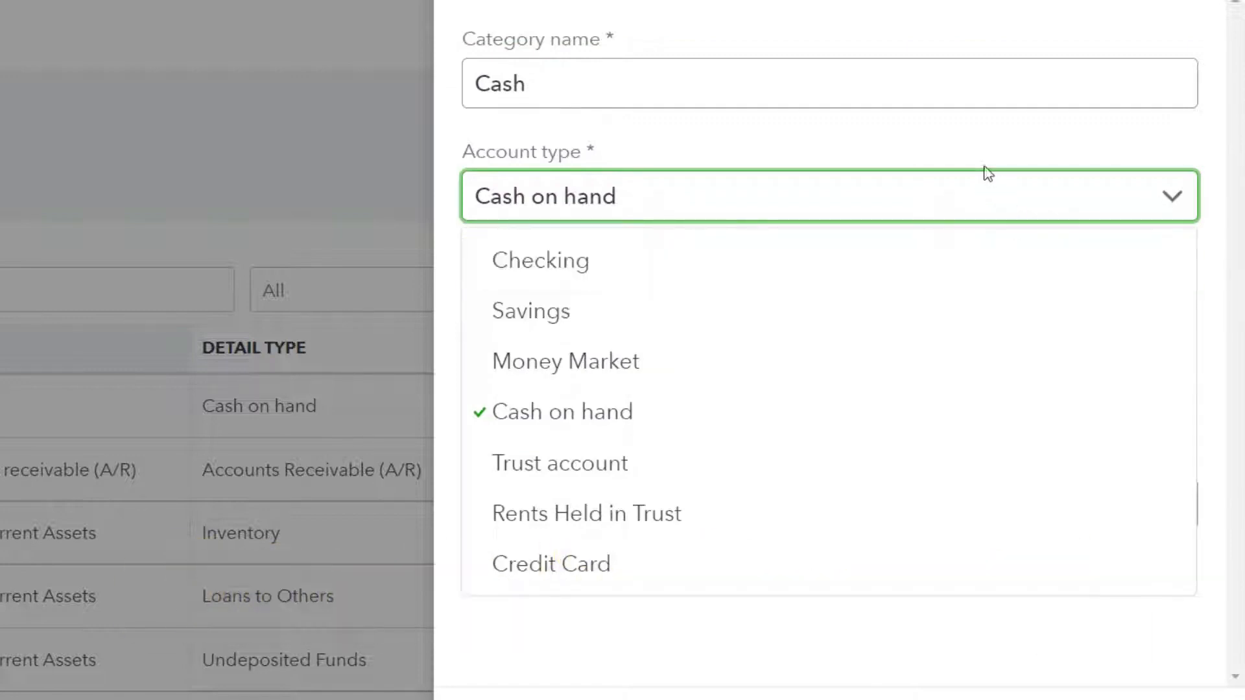
{"action": "left_click", "coordinate": [975, 148]}
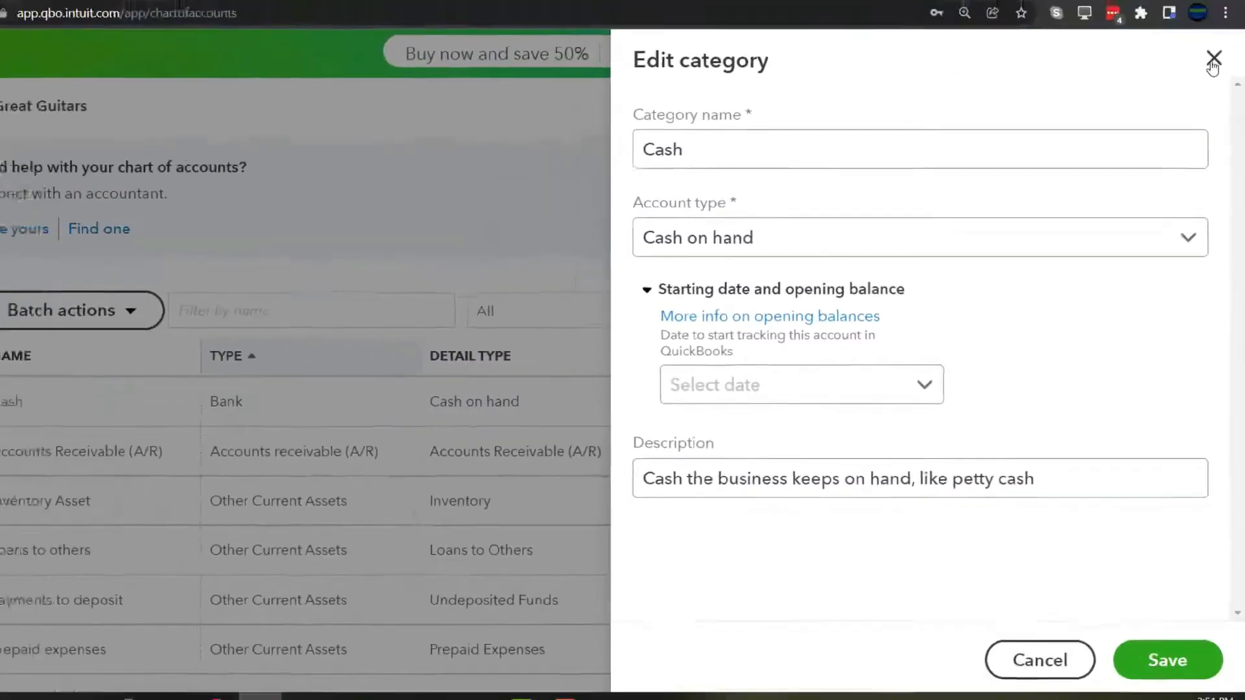
{"action": "left_click", "coordinate": [1213, 60]}
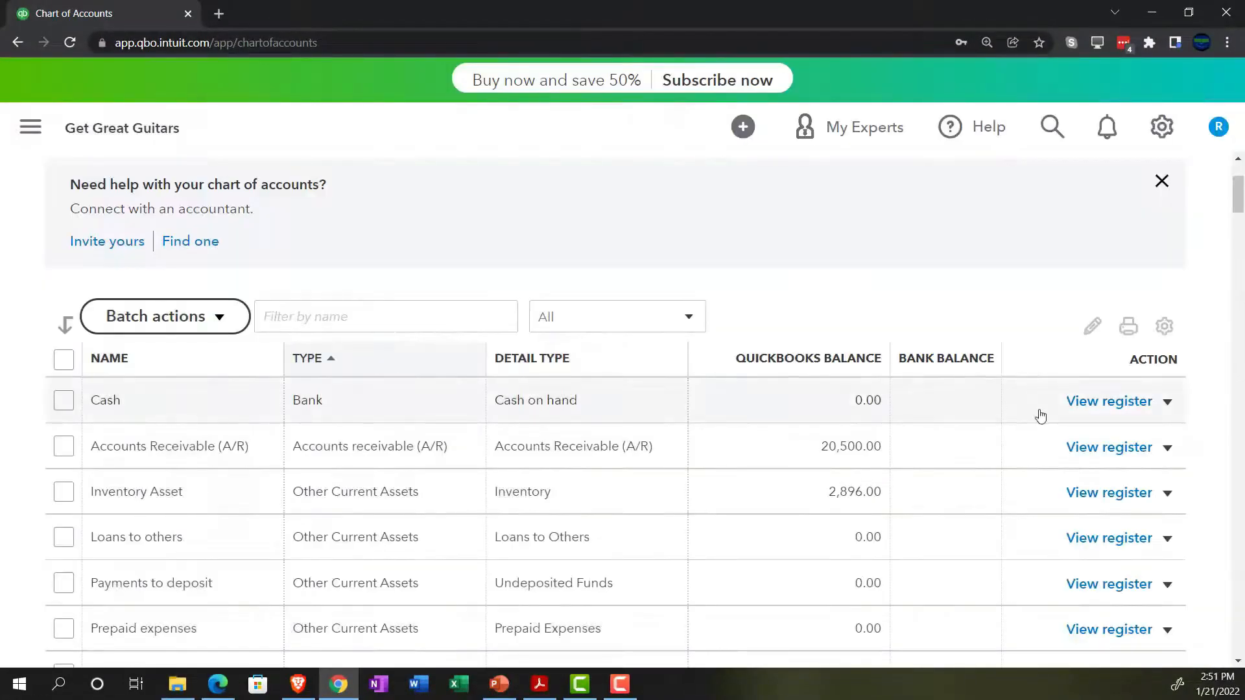
Step: Open the Furniture & Equipment fixed asset account for editing, review its fields, and close it without saving
{"action": "scroll", "coordinate": [869, 518], "scroll_direction": "down", "scroll_amount": 5}
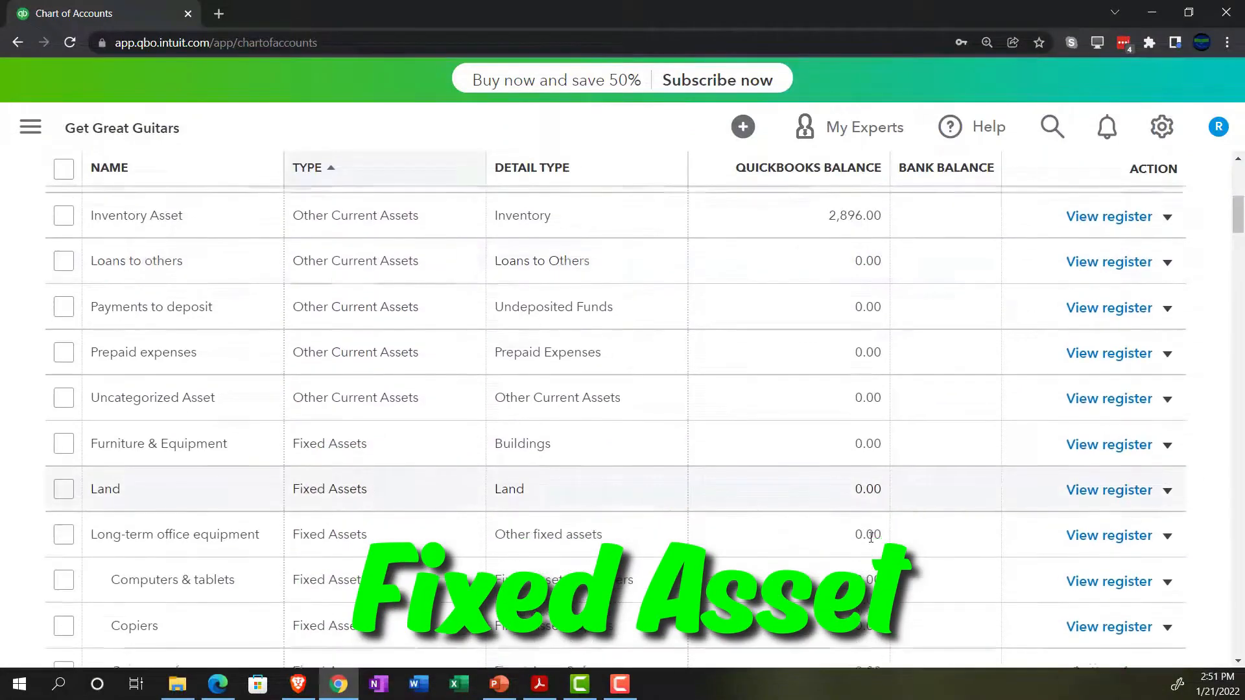
{"action": "scroll", "coordinate": [542, 487], "scroll_direction": "down", "scroll_amount": 2}
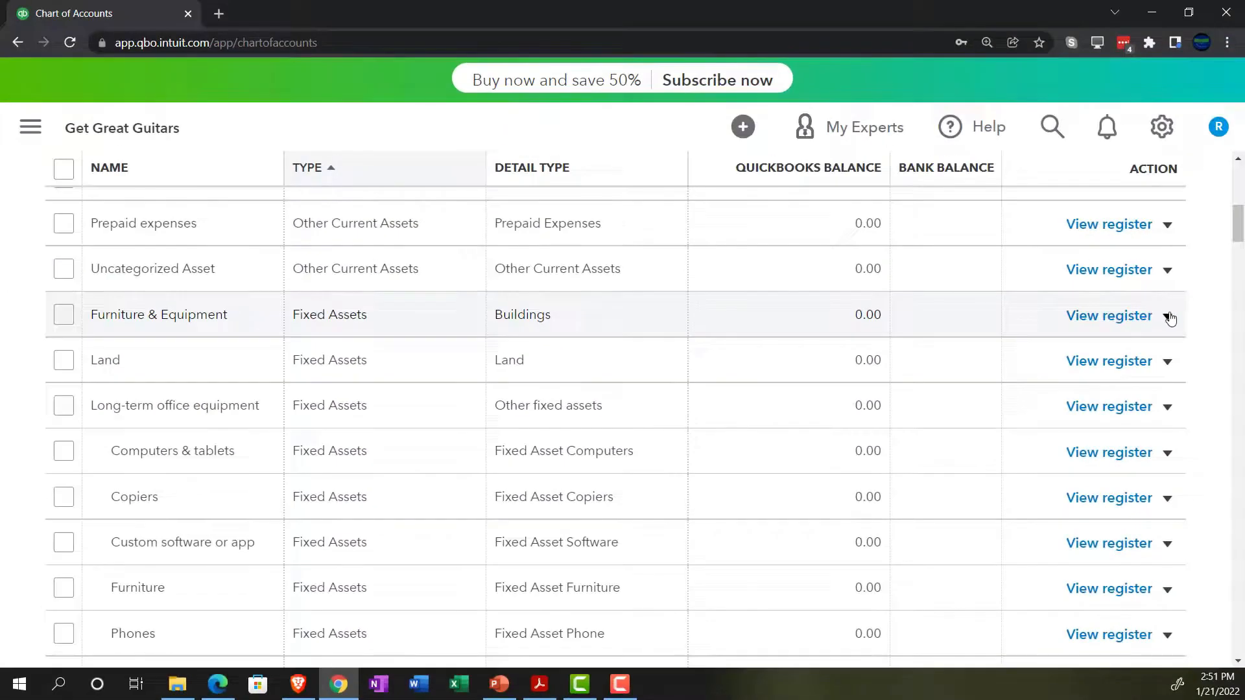
{"action": "left_click", "coordinate": [1167, 315]}
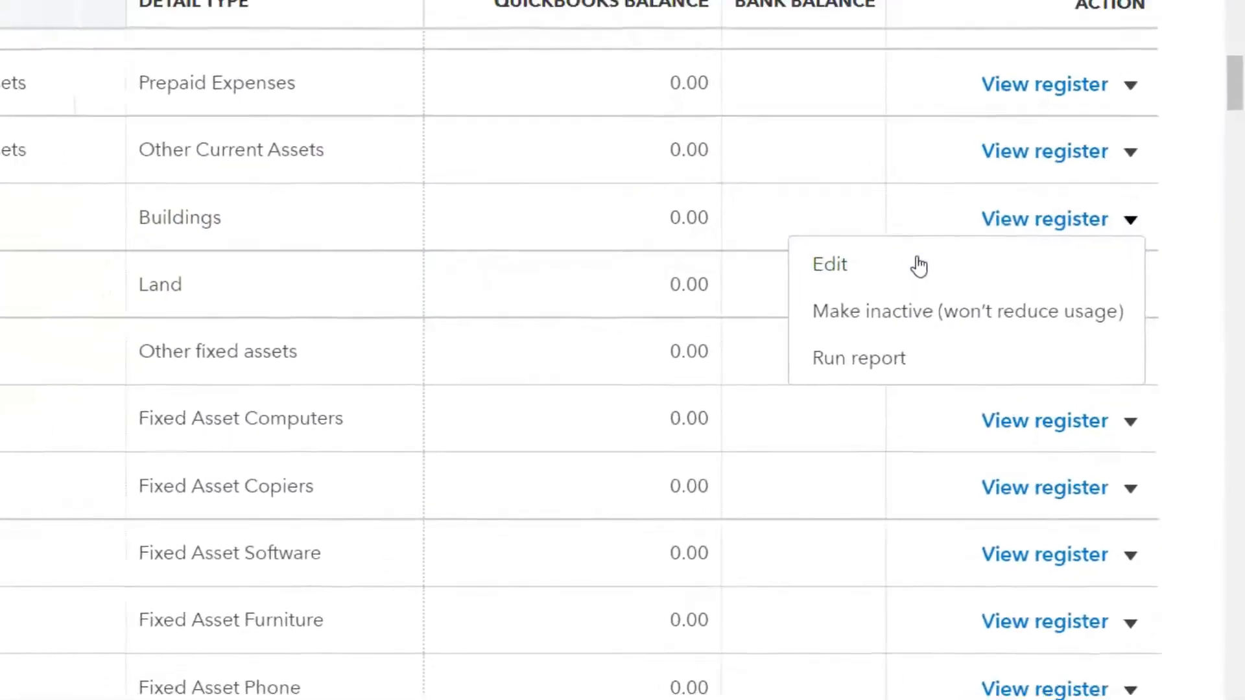
{"action": "left_click", "coordinate": [907, 241]}
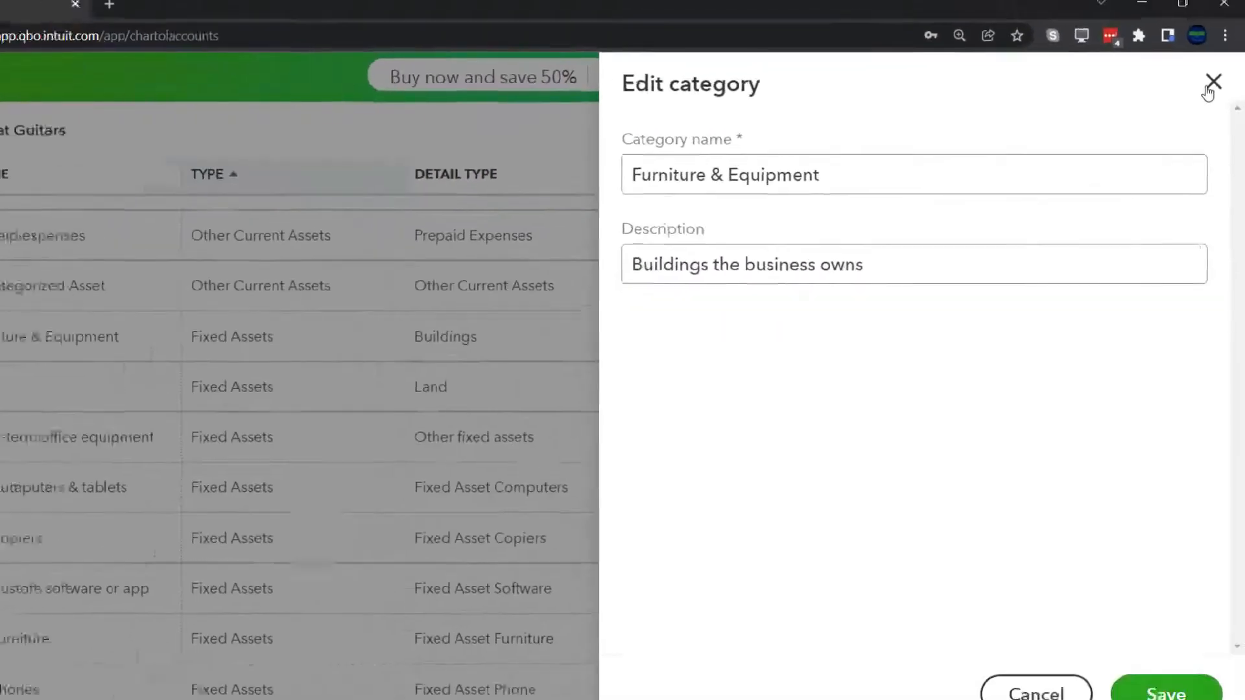
{"action": "left_click", "coordinate": [1212, 83]}
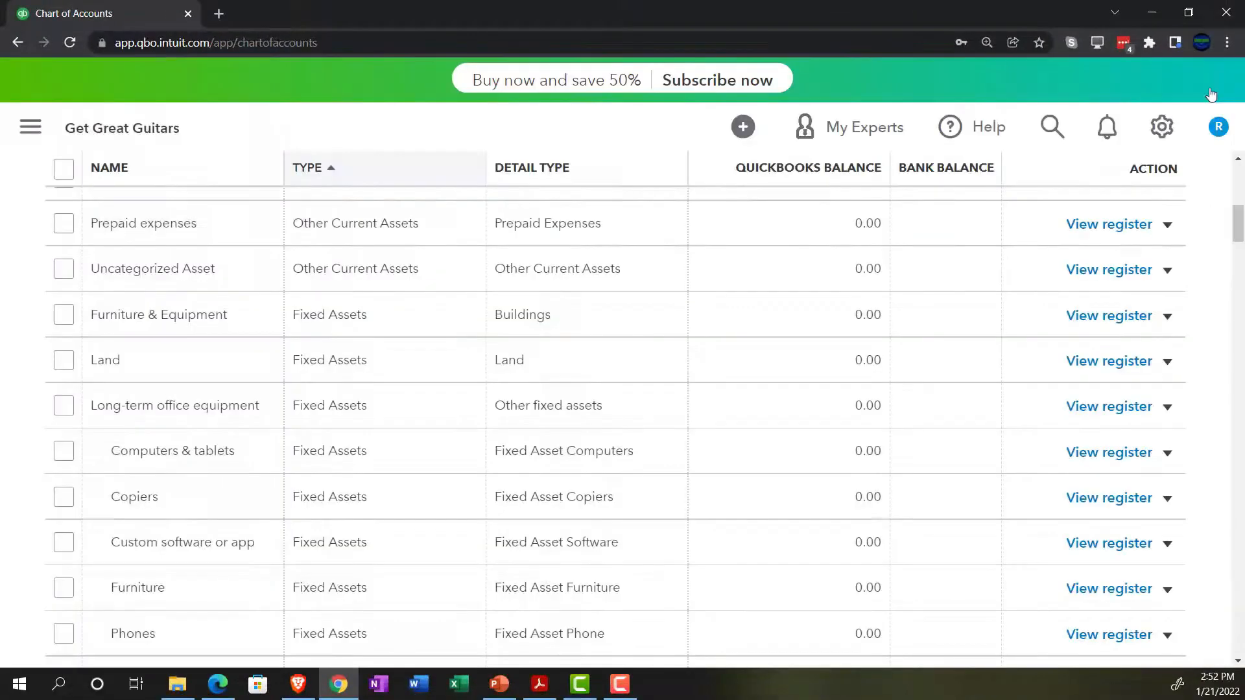
Step: Start a new category in the chart of accounts and name it Test
{"action": "scroll", "coordinate": [1040, 498], "scroll_direction": "up", "scroll_amount": 3}
{"action": "scroll", "coordinate": [1040, 498], "scroll_direction": "up", "scroll_amount": 5}
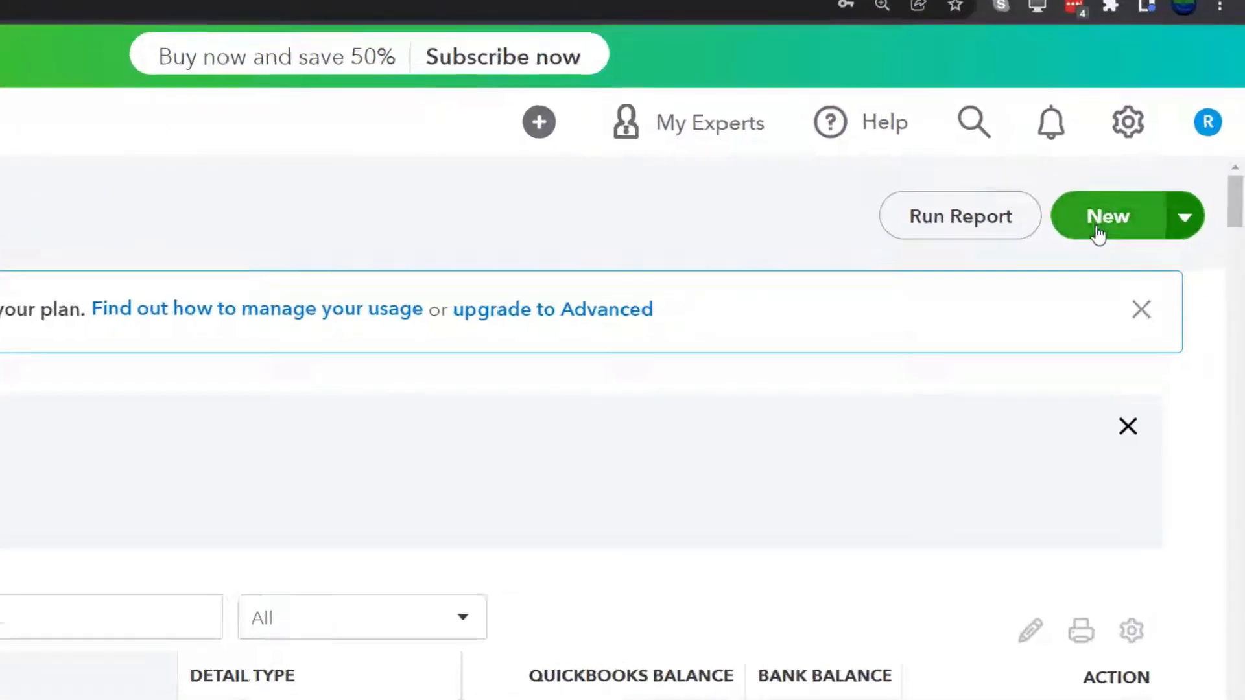
{"action": "left_click", "coordinate": [1140, 199]}
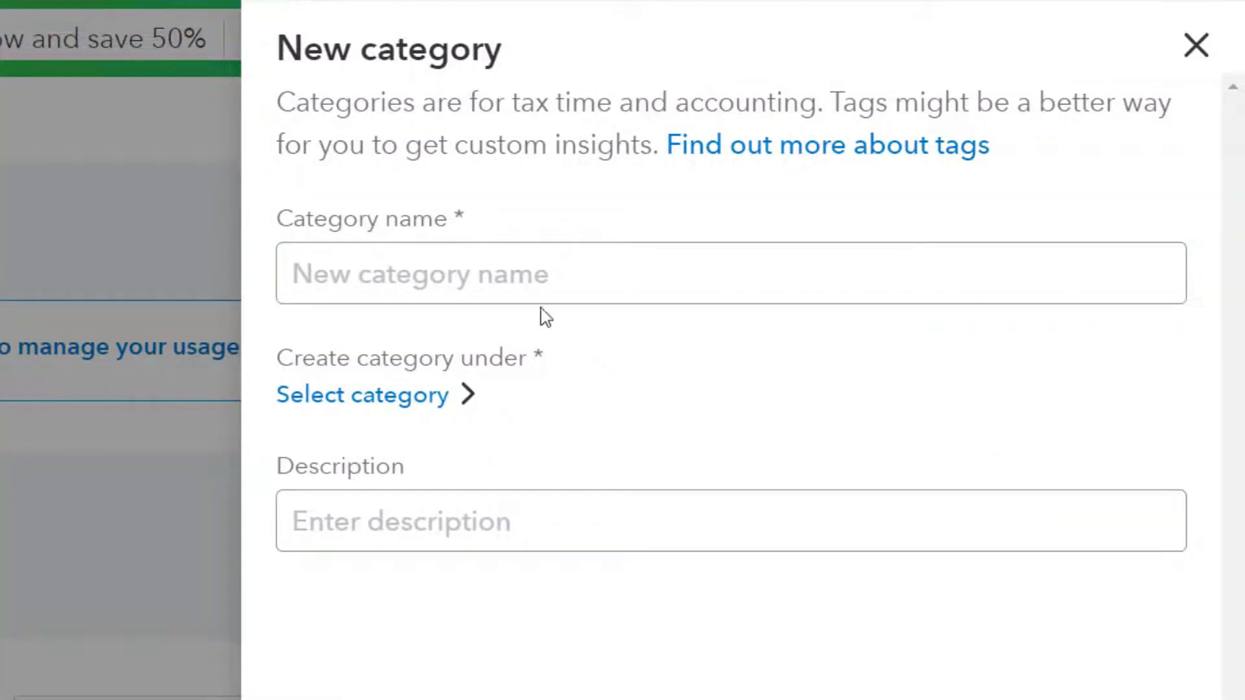
{"action": "left_click", "coordinate": [512, 274]}
{"action": "type", "text": "Test"}
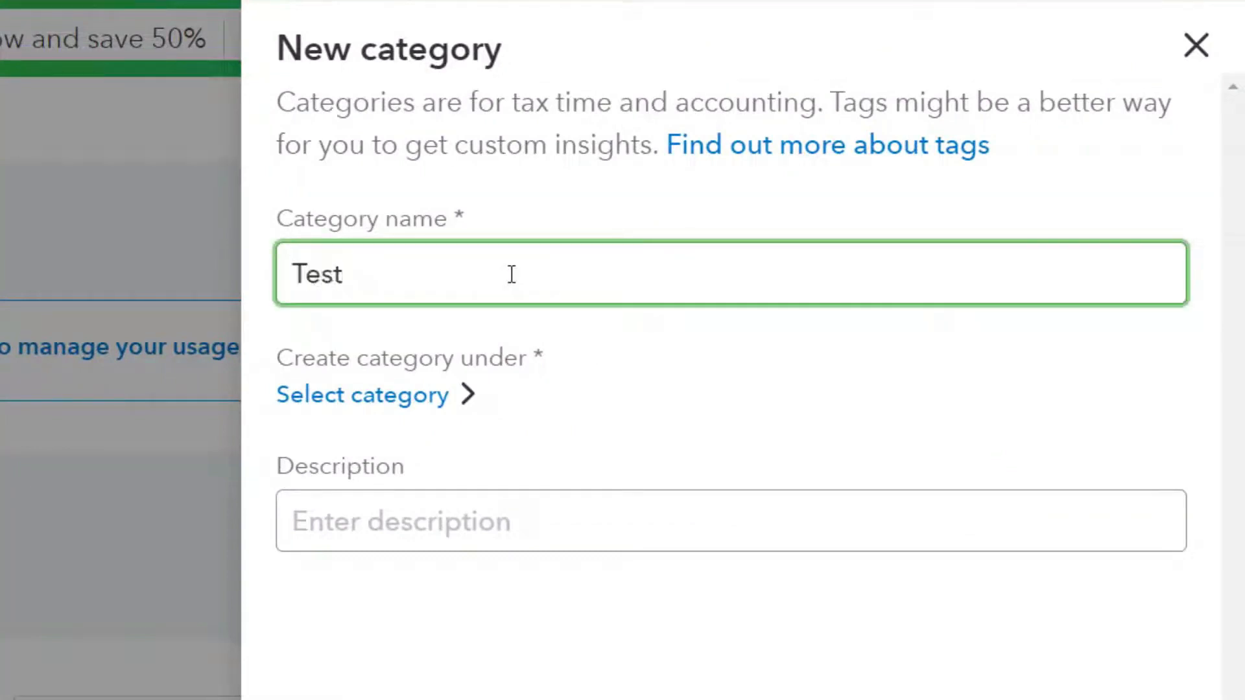
{"action": "key", "text": "Tab"}
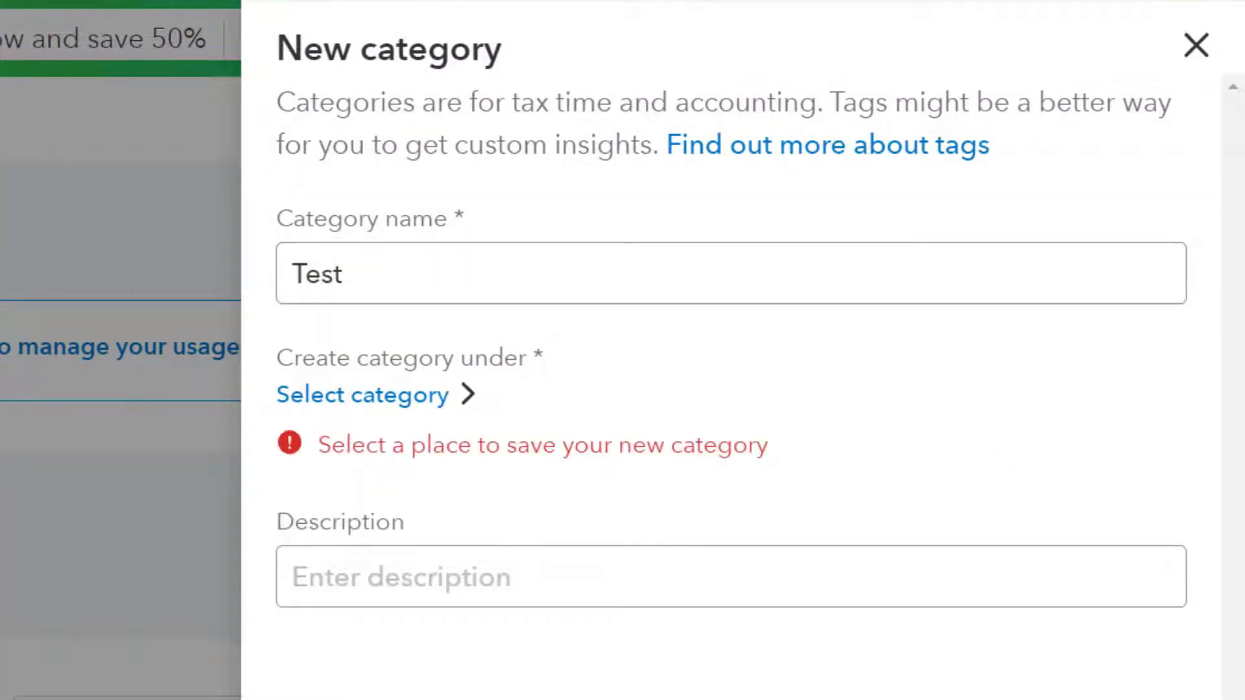
Step: Browse the parent categories under Expensive items (Assets) for the Test category, and discard the new category
{"action": "left_click", "coordinate": [378, 398]}
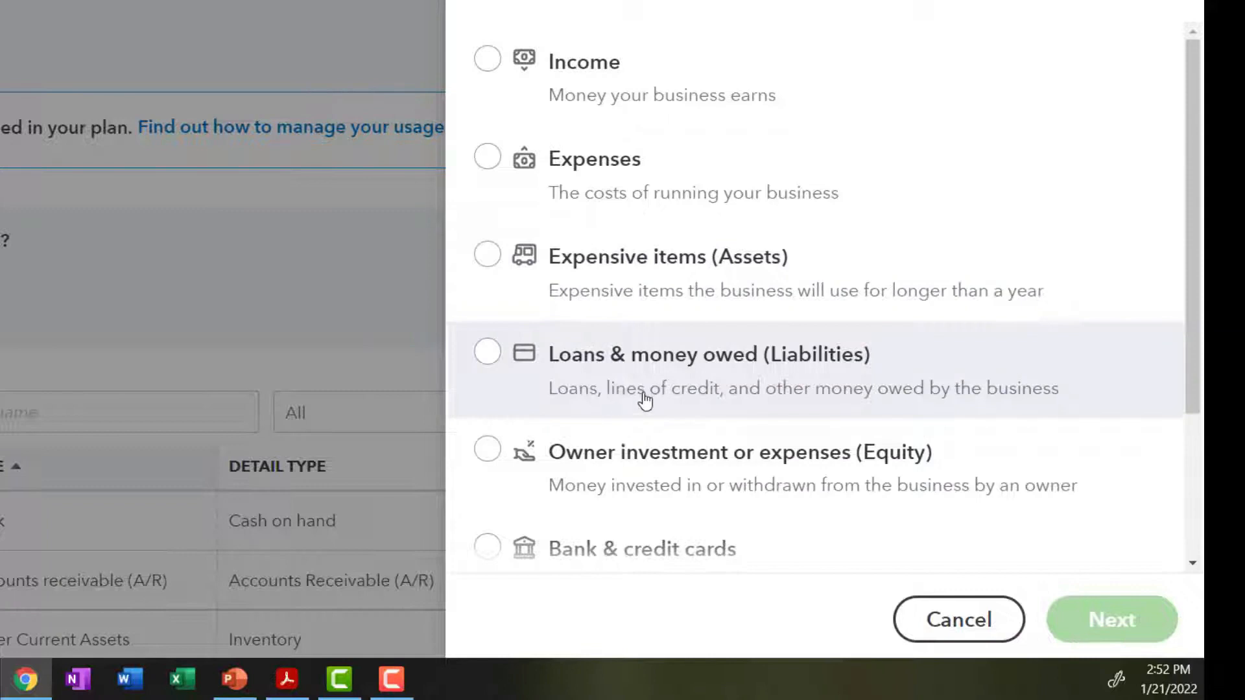
{"action": "scroll", "coordinate": [643, 400], "scroll_direction": "down", "scroll_amount": 2}
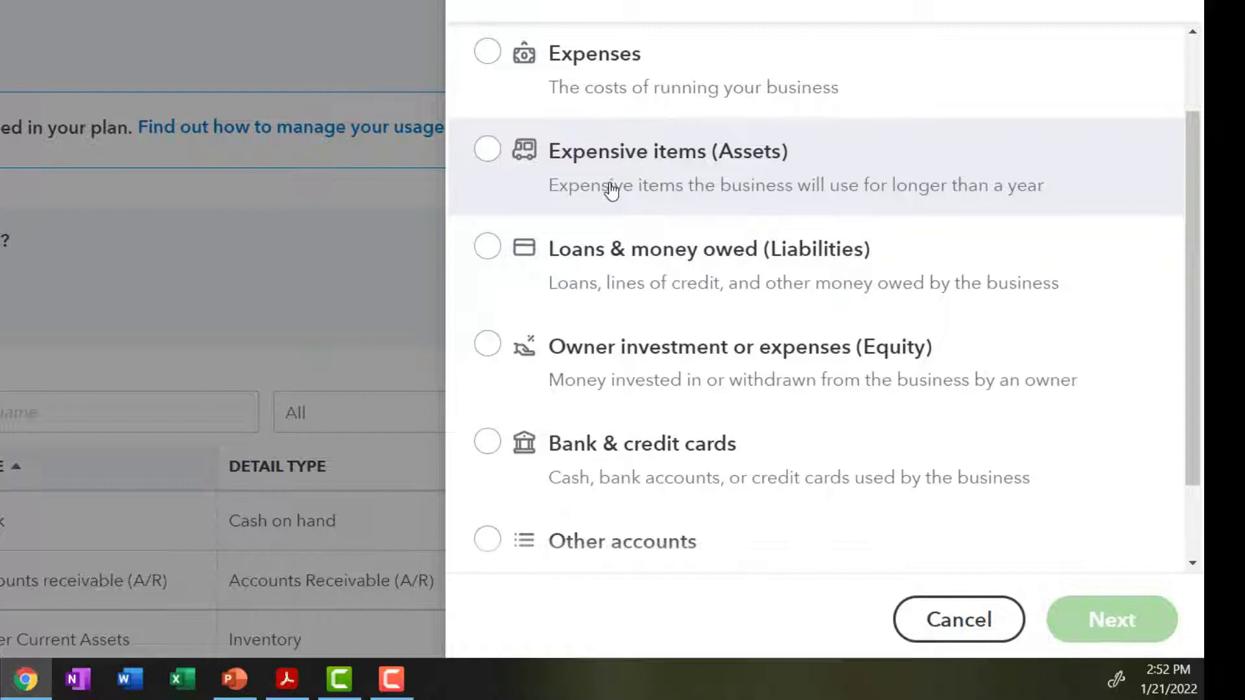
{"action": "left_click", "coordinate": [488, 151]}
{"action": "left_click", "coordinate": [488, 151]}
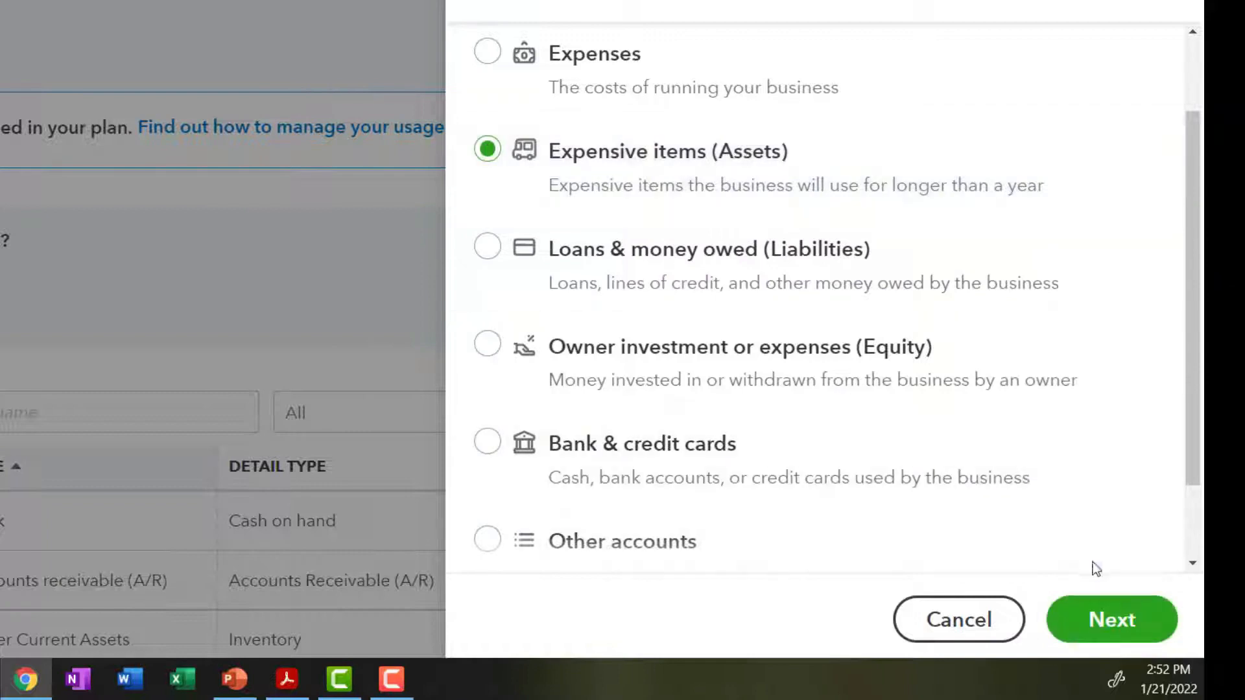
{"action": "left_click", "coordinate": [1115, 616]}
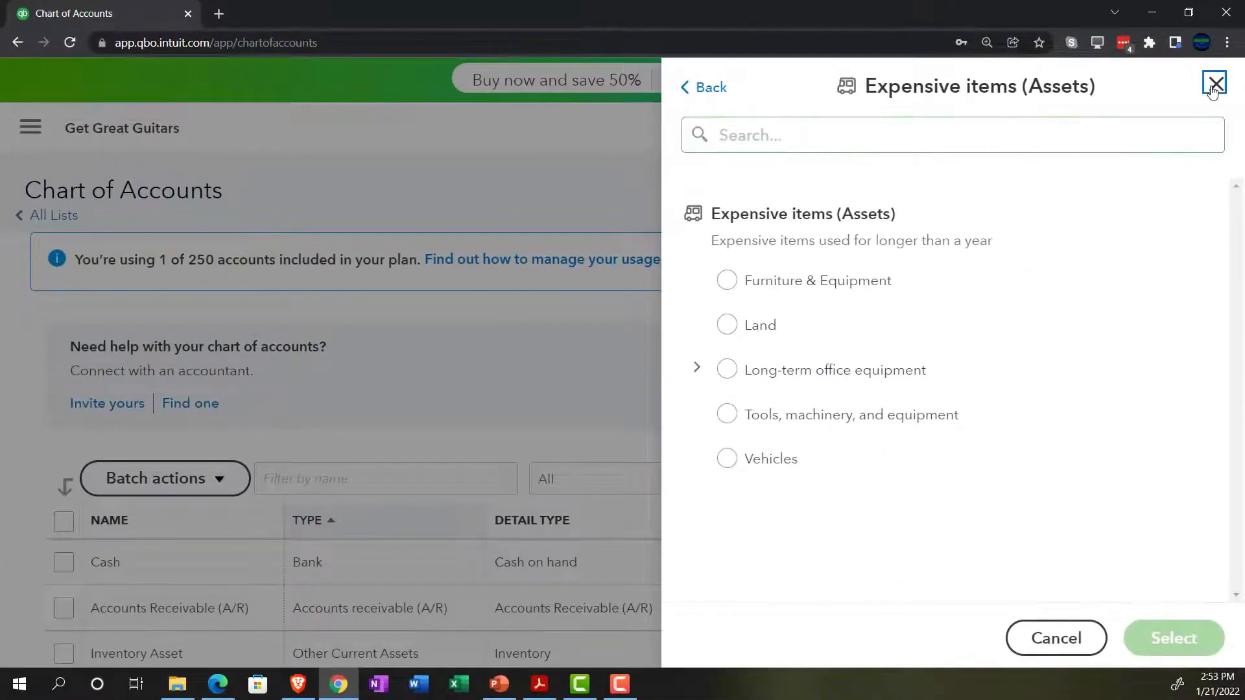
{"action": "left_click", "coordinate": [1214, 83]}
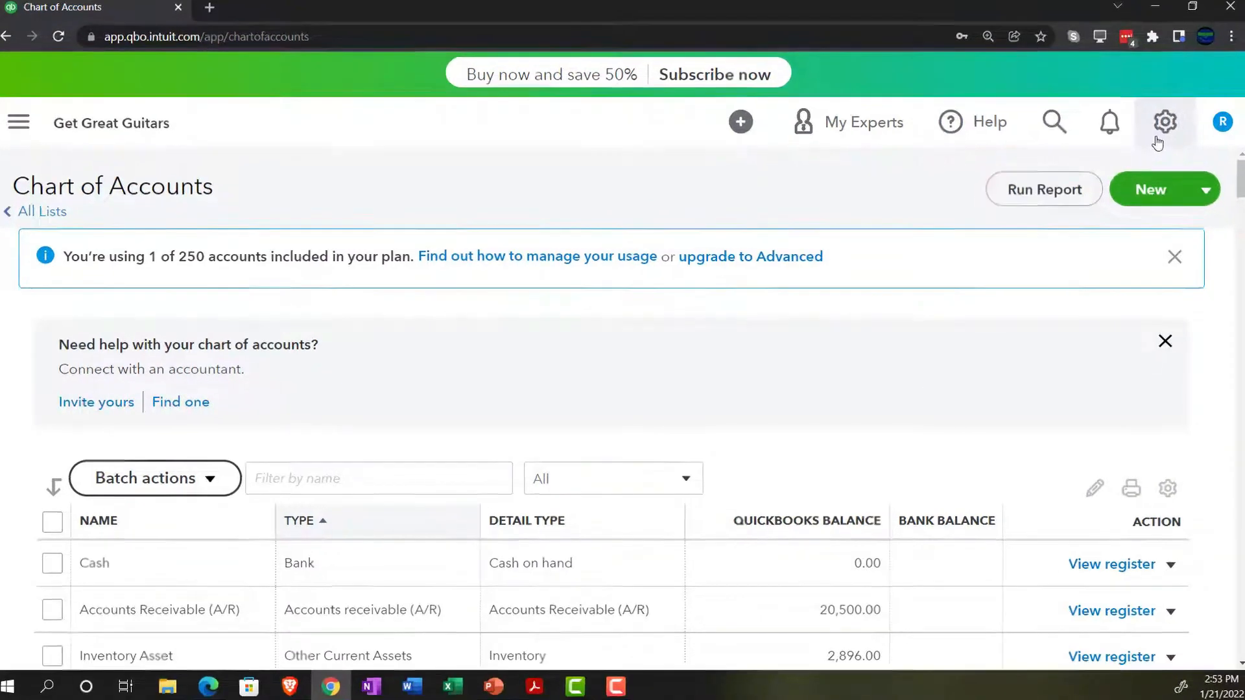
Step: Switch the company from Business view to Accountant view and collapse the navigation sidebar
{"action": "left_click", "coordinate": [1156, 144]}
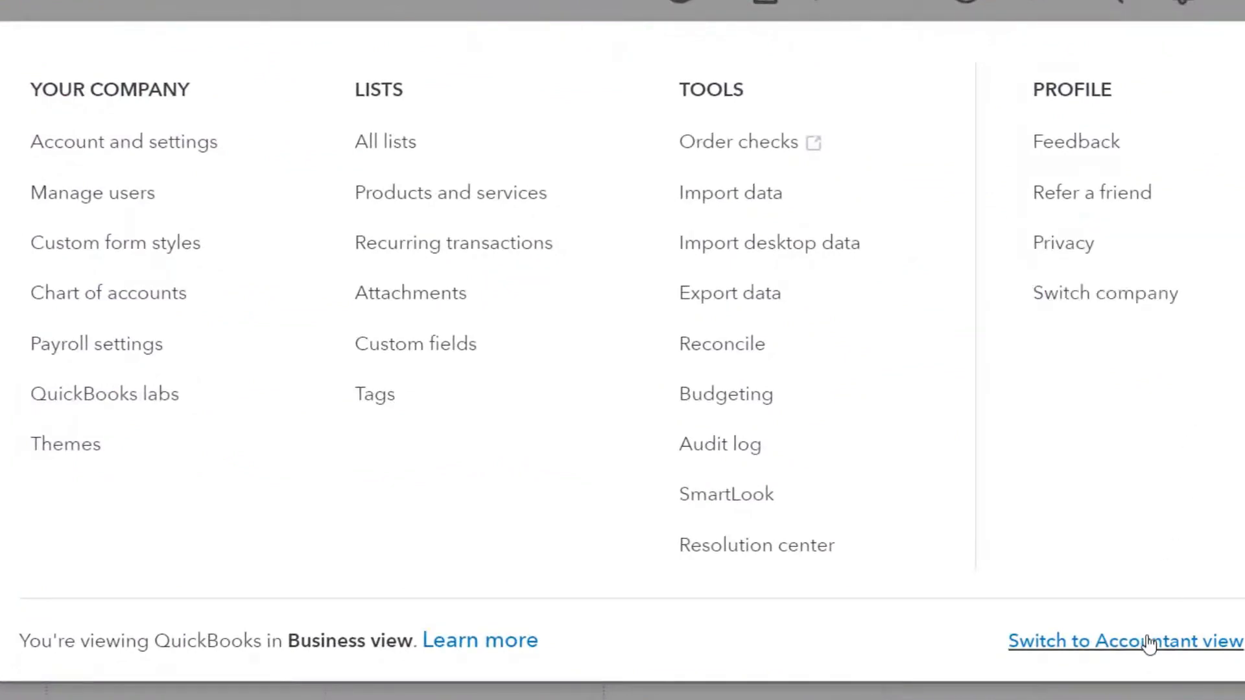
{"action": "left_click", "coordinate": [1147, 642]}
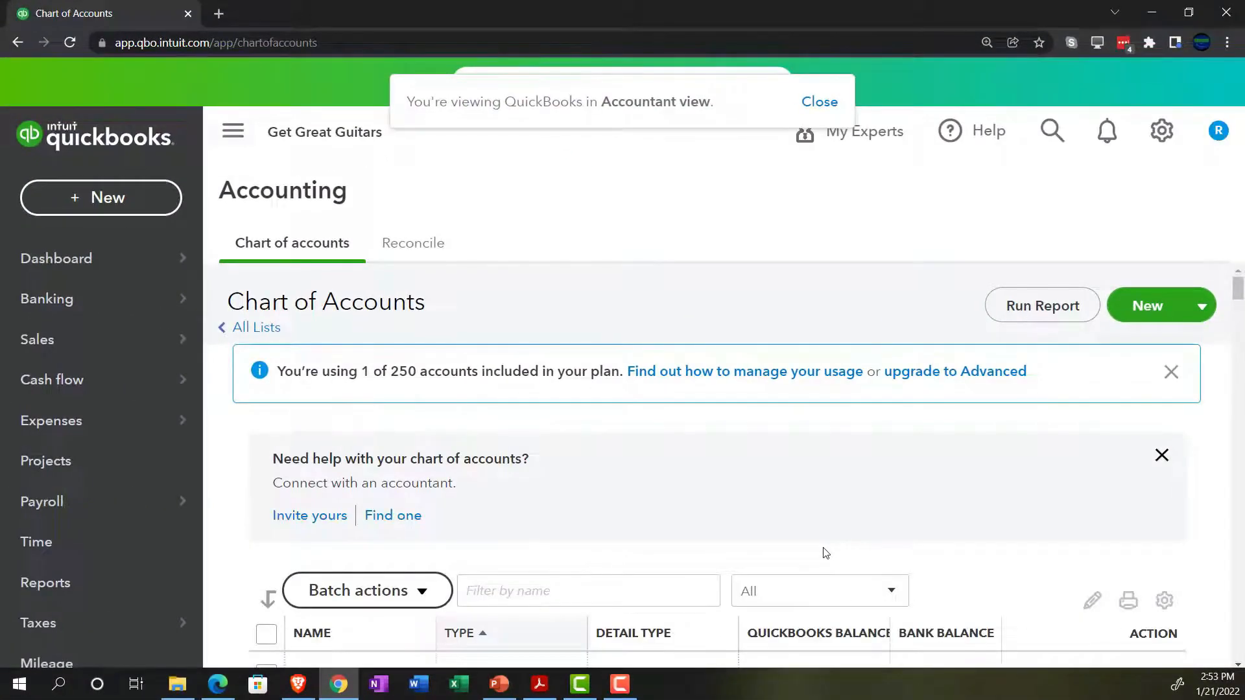
{"action": "left_click", "coordinate": [245, 144]}
Step: Open the Cash account for editing in Accountant view, review its account and detail type fields, and close it
{"action": "scroll", "coordinate": [767, 451], "scroll_direction": "down", "scroll_amount": 2}
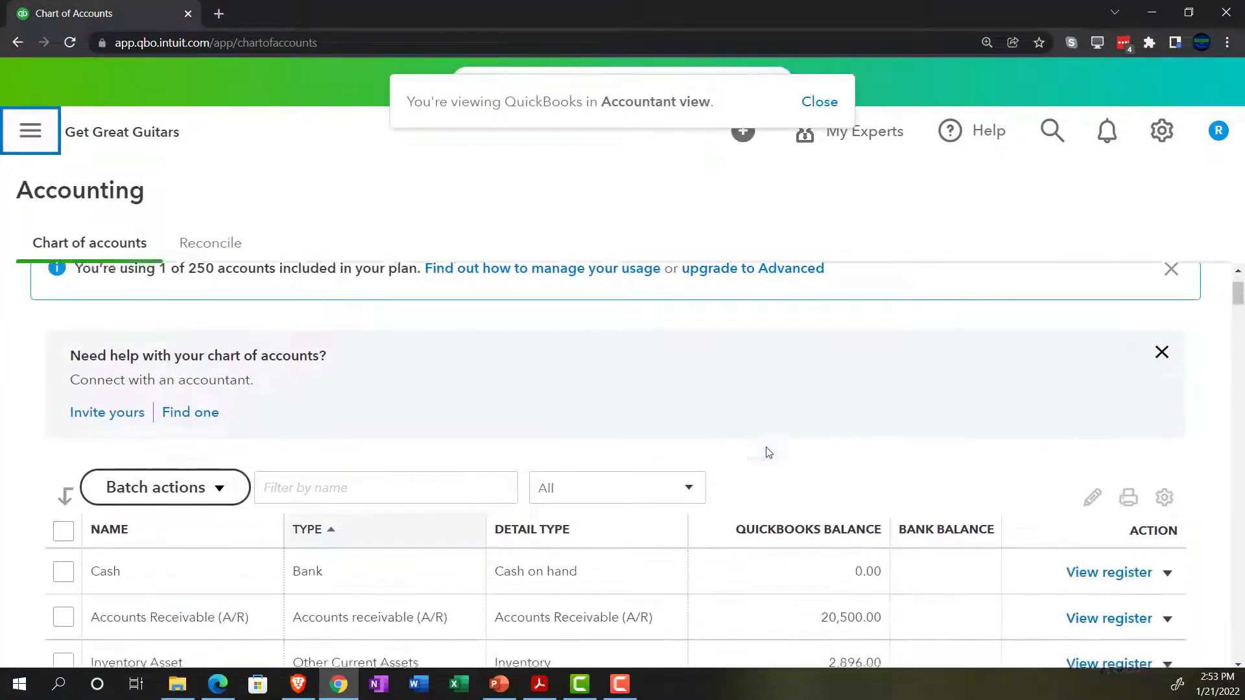
{"action": "scroll", "coordinate": [767, 451], "scroll_direction": "down", "scroll_amount": 2}
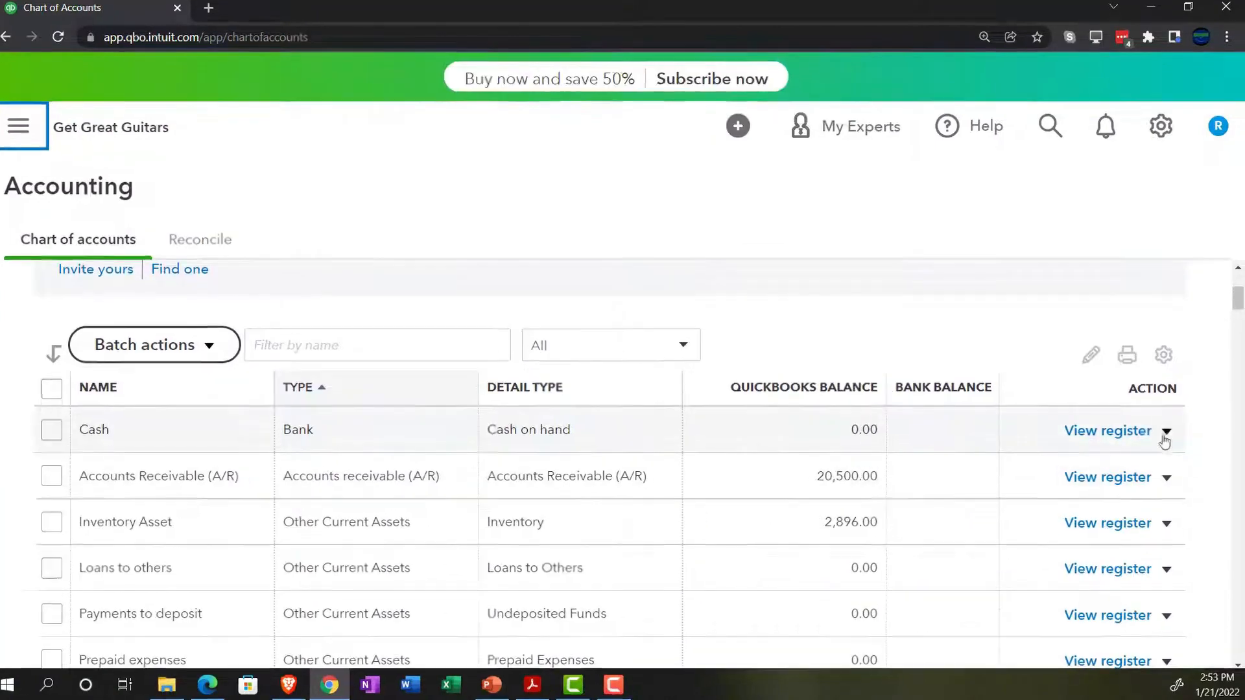
{"action": "left_click", "coordinate": [1165, 434]}
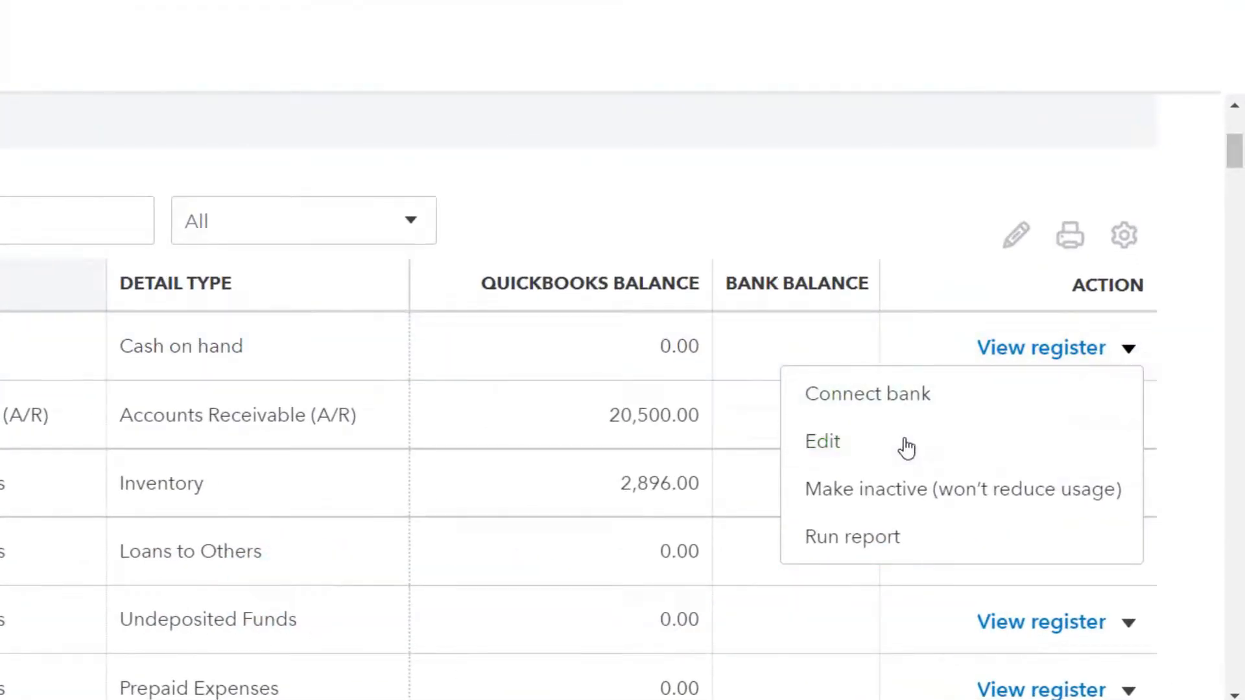
{"action": "left_click", "coordinate": [906, 447]}
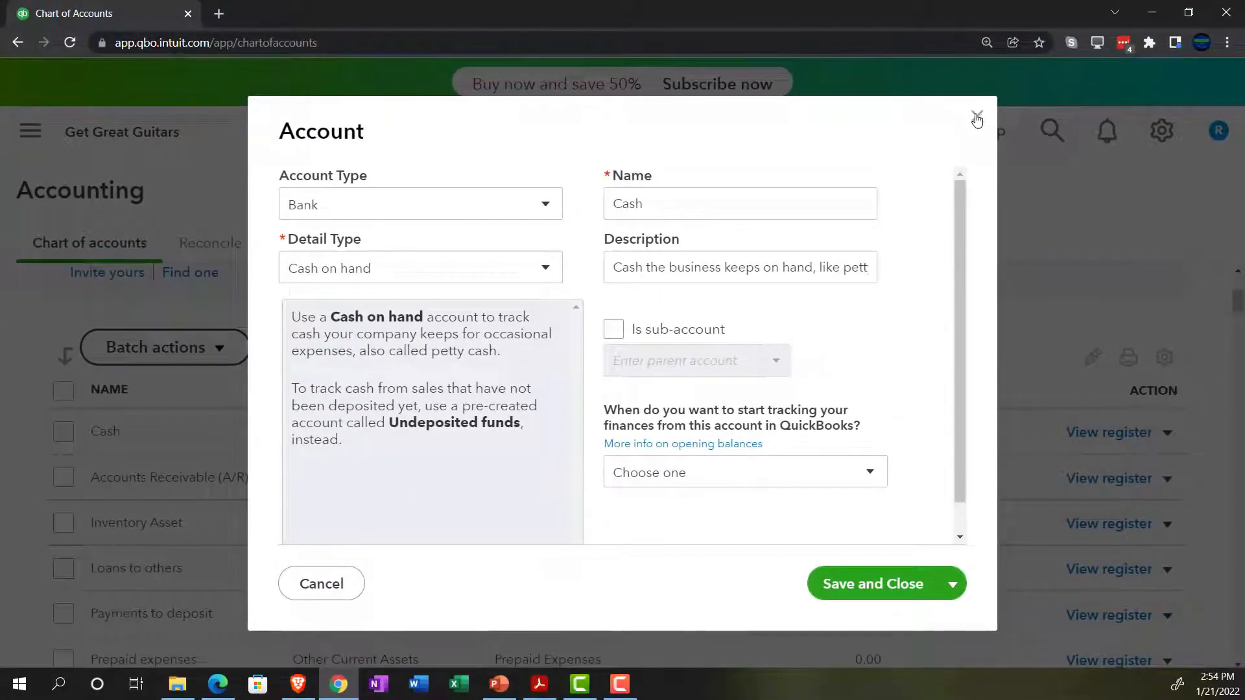
{"action": "left_click", "coordinate": [977, 118]}
Step: Open the Furniture & Equipment account for editing, review its available account types and its balance, and close it without changes
{"action": "scroll", "coordinate": [810, 413], "scroll_direction": "down", "scroll_amount": 3}
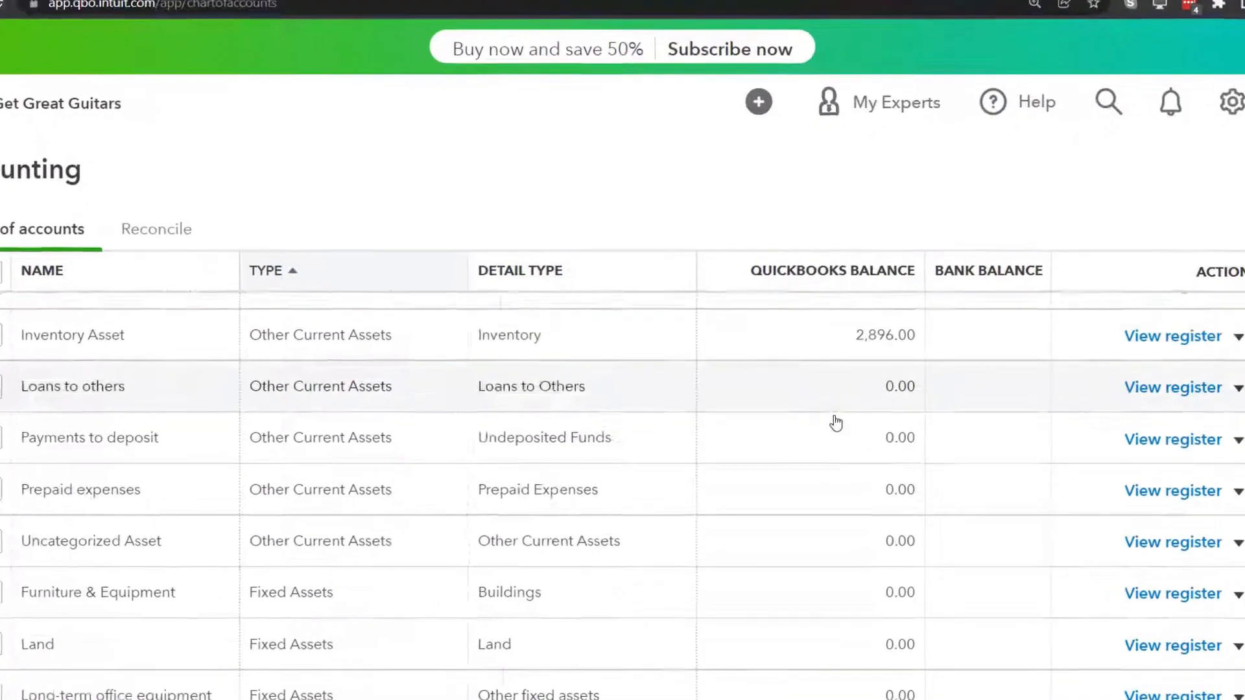
{"action": "scroll", "coordinate": [836, 423], "scroll_direction": "down", "scroll_amount": 1}
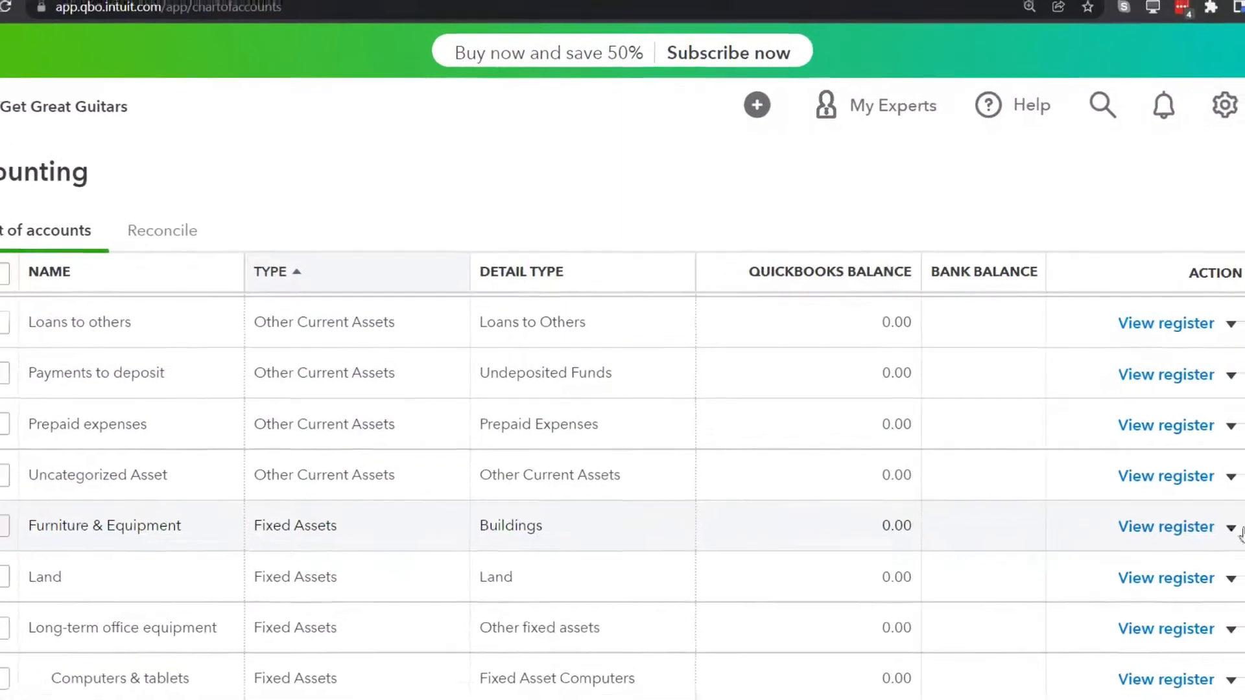
{"action": "left_click", "coordinate": [1225, 526]}
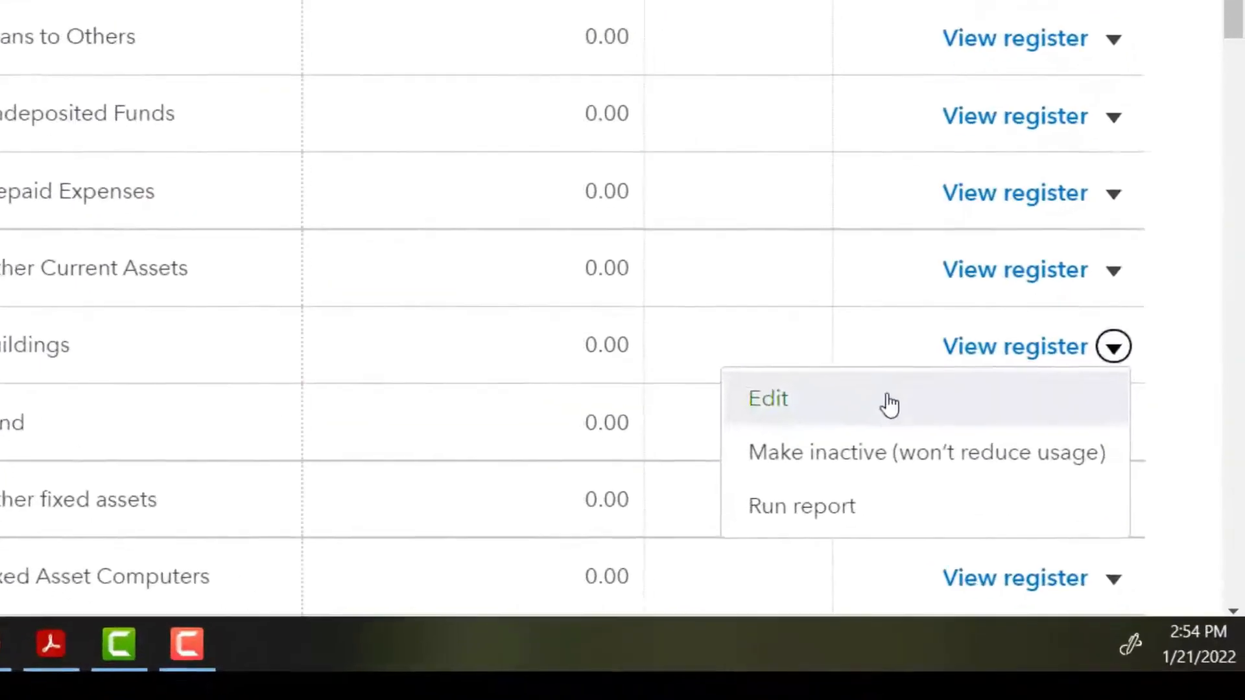
{"action": "left_click", "coordinate": [888, 405]}
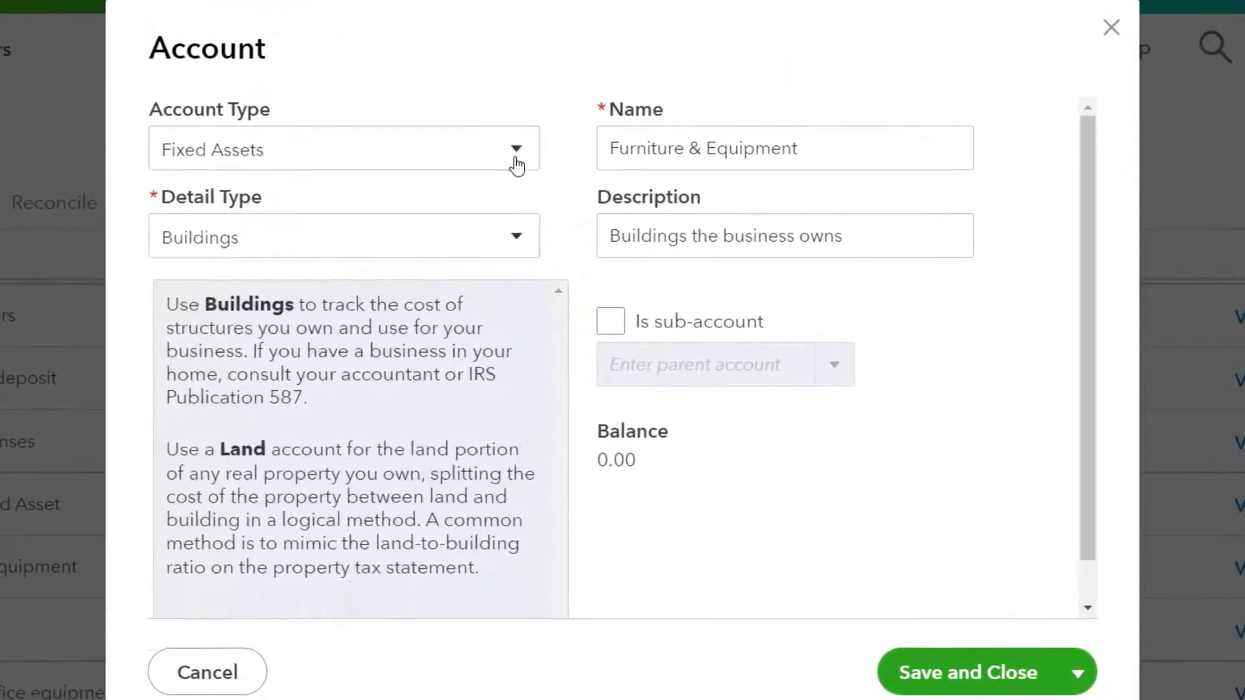
{"action": "left_click", "coordinate": [546, 208]}
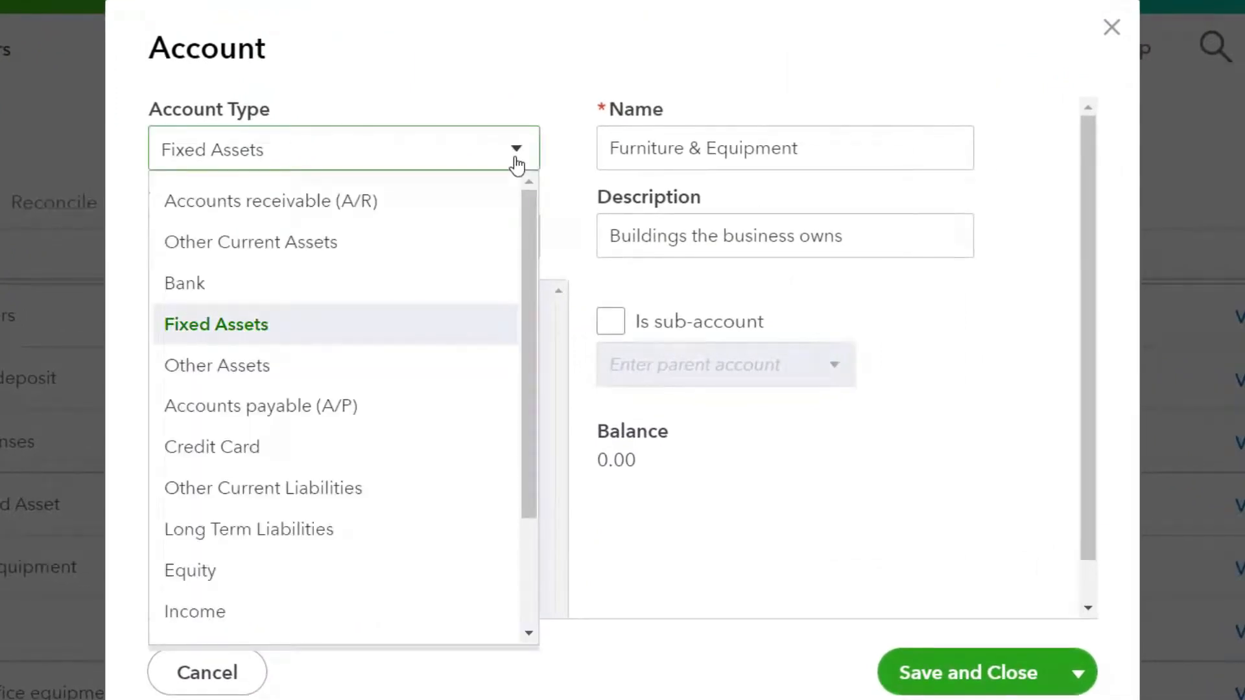
{"action": "left_click", "coordinate": [516, 165]}
{"action": "left_click", "coordinate": [516, 165]}
{"action": "left_click", "coordinate": [516, 165]}
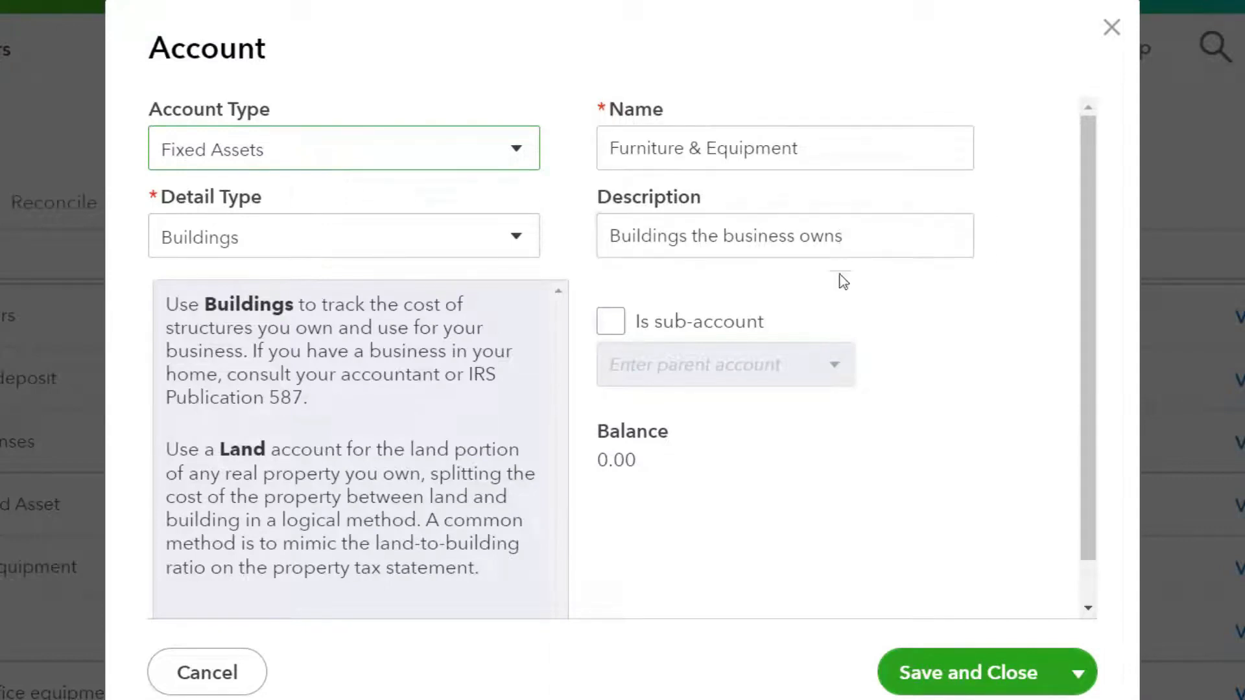
{"action": "left_click", "coordinate": [634, 440]}
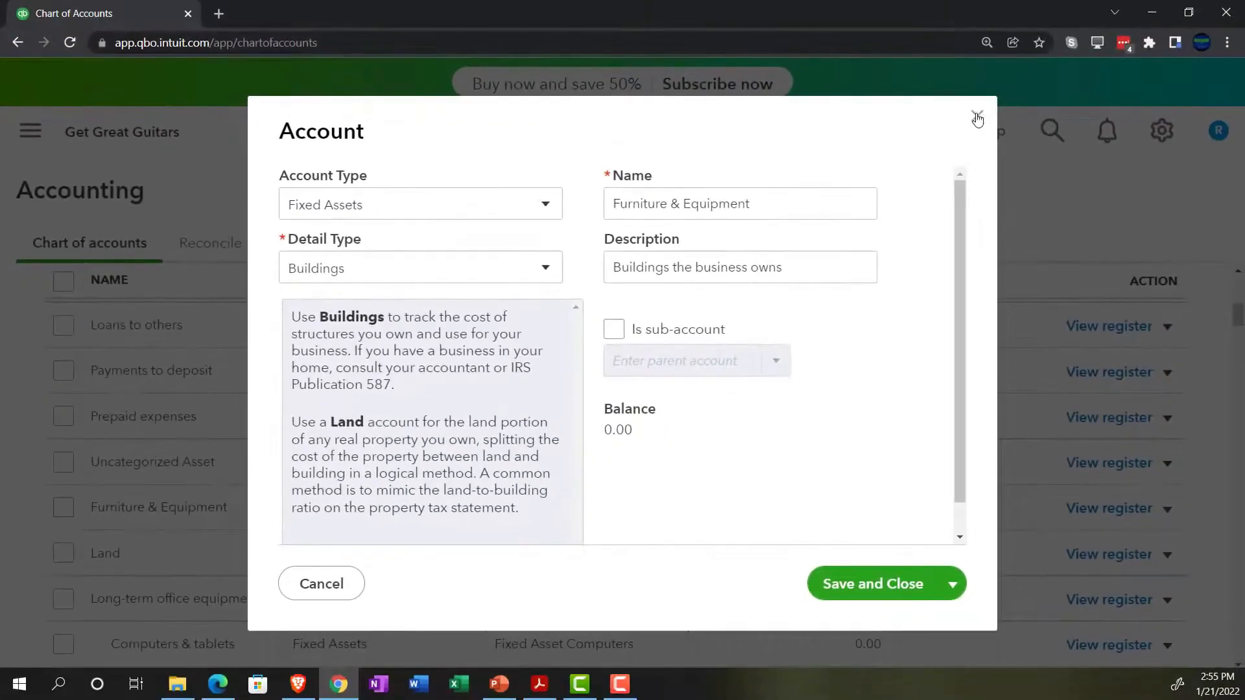
{"action": "left_click", "coordinate": [1110, 30]}
Step: Start a new account in the chart of accounts, review its account type and detail type options, and close the form
{"action": "scroll", "coordinate": [992, 345], "scroll_direction": "up", "scroll_amount": 6}
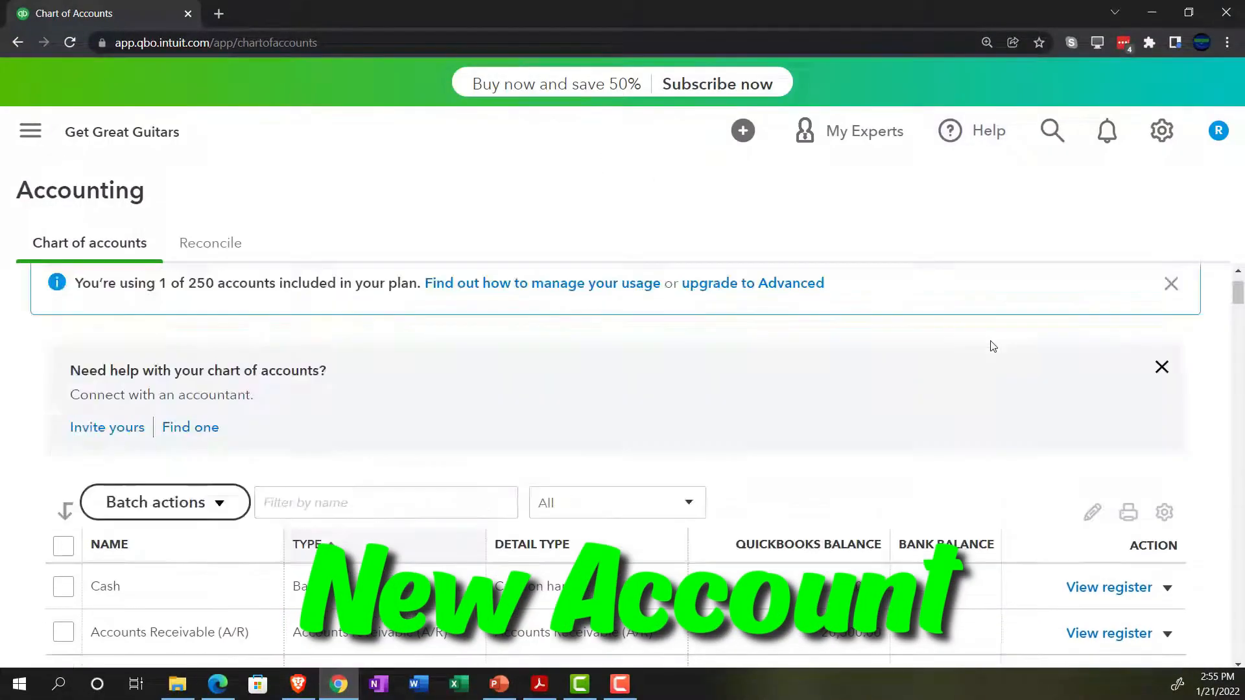
{"action": "left_click", "coordinate": [1146, 309]}
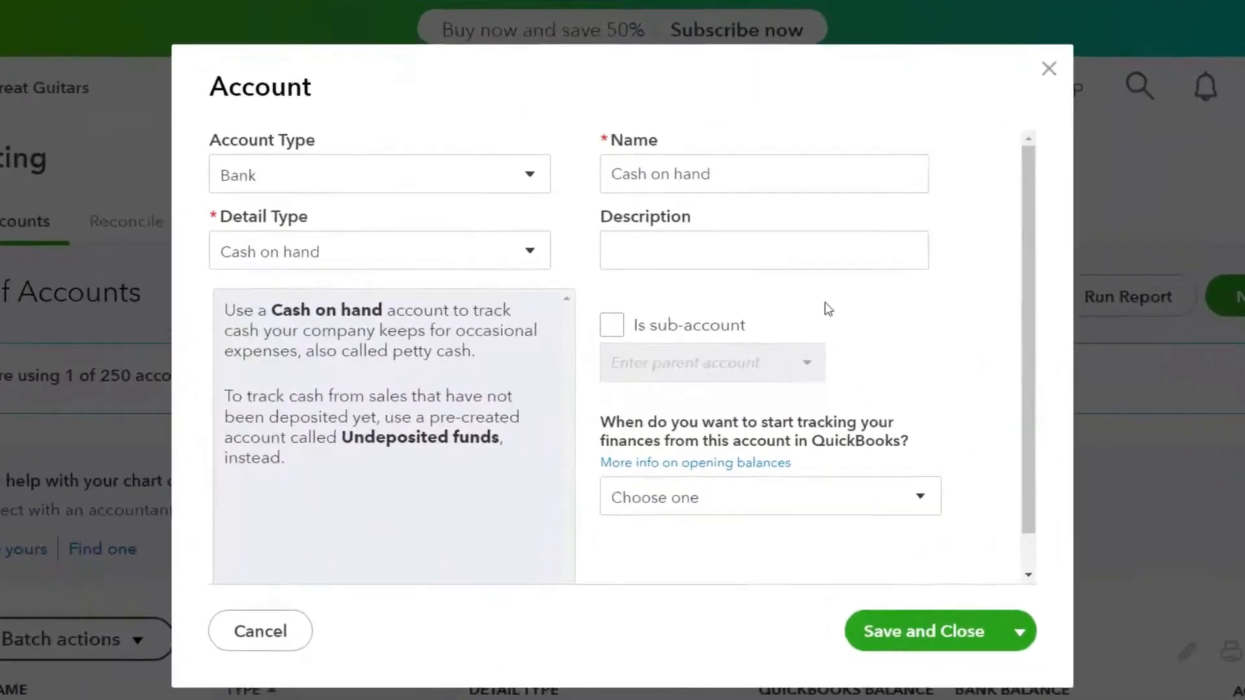
{"action": "left_click", "coordinate": [515, 156]}
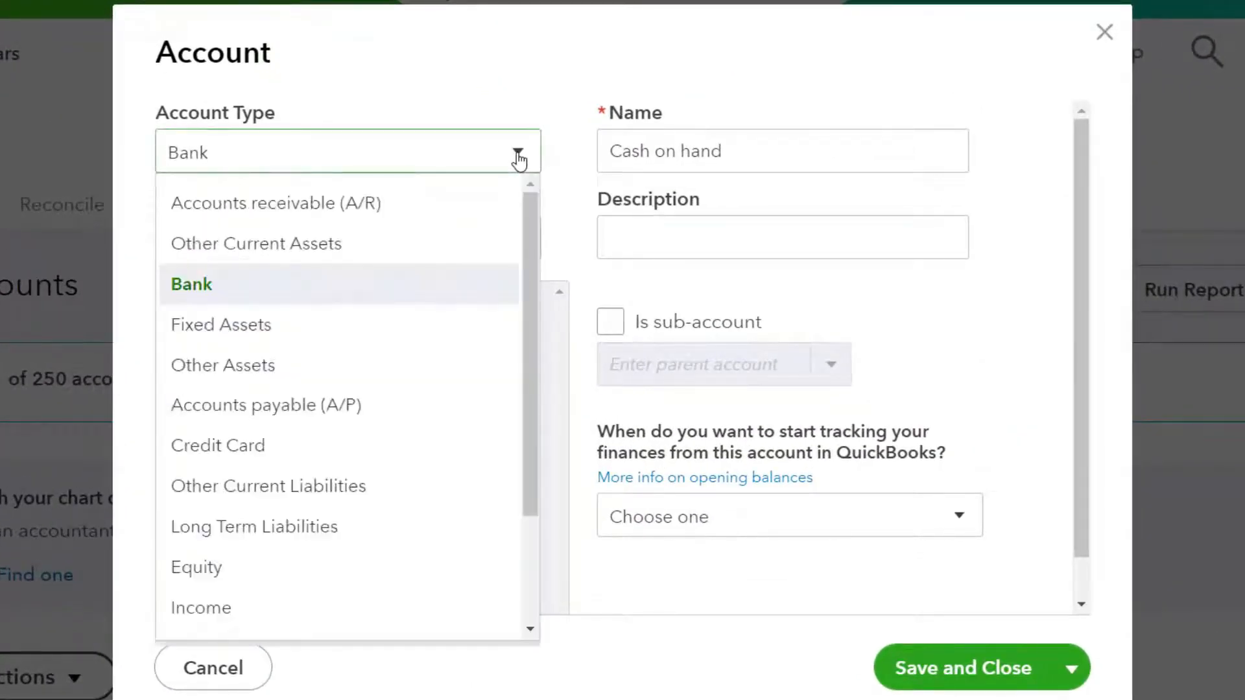
{"action": "left_click", "coordinate": [518, 156]}
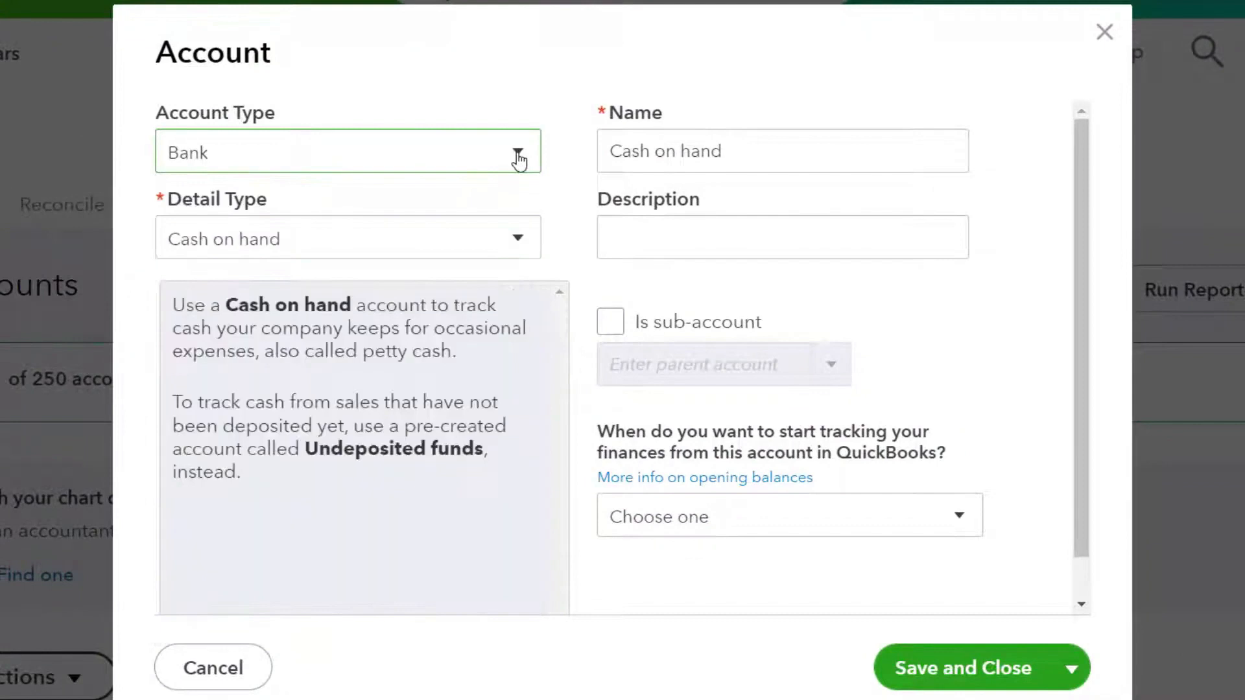
{"action": "left_click", "coordinate": [512, 255]}
{"action": "left_click", "coordinate": [512, 254]}
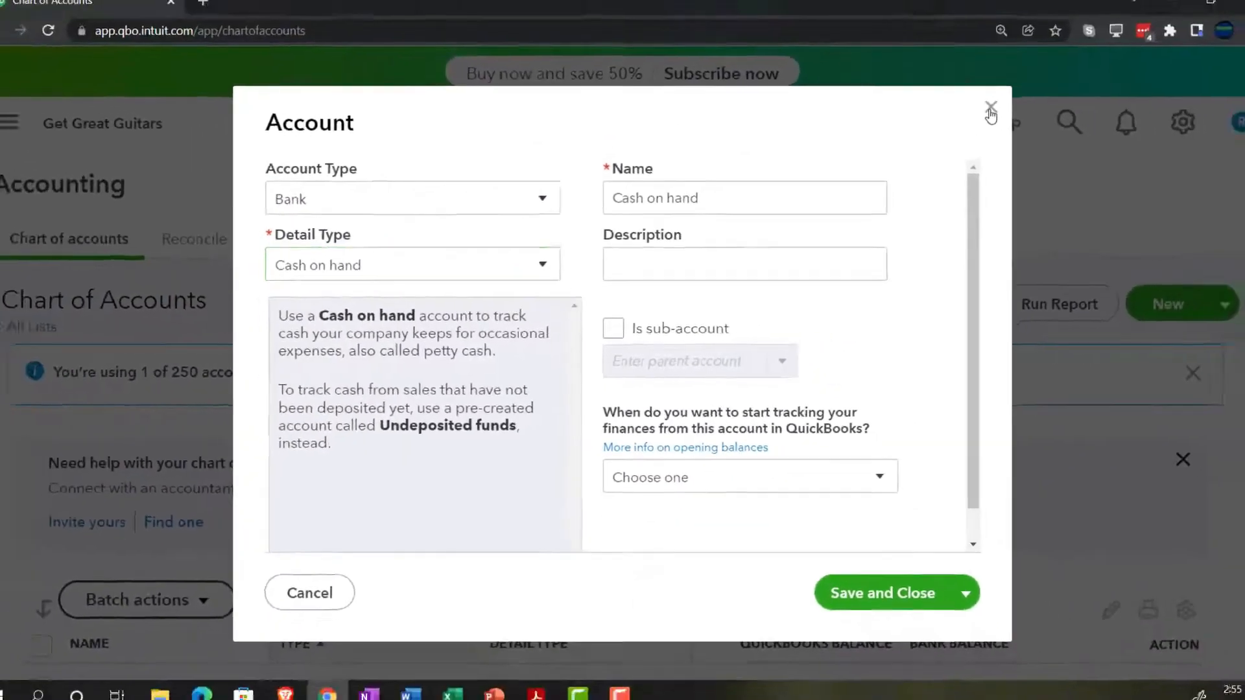
{"action": "left_click", "coordinate": [1104, 32]}
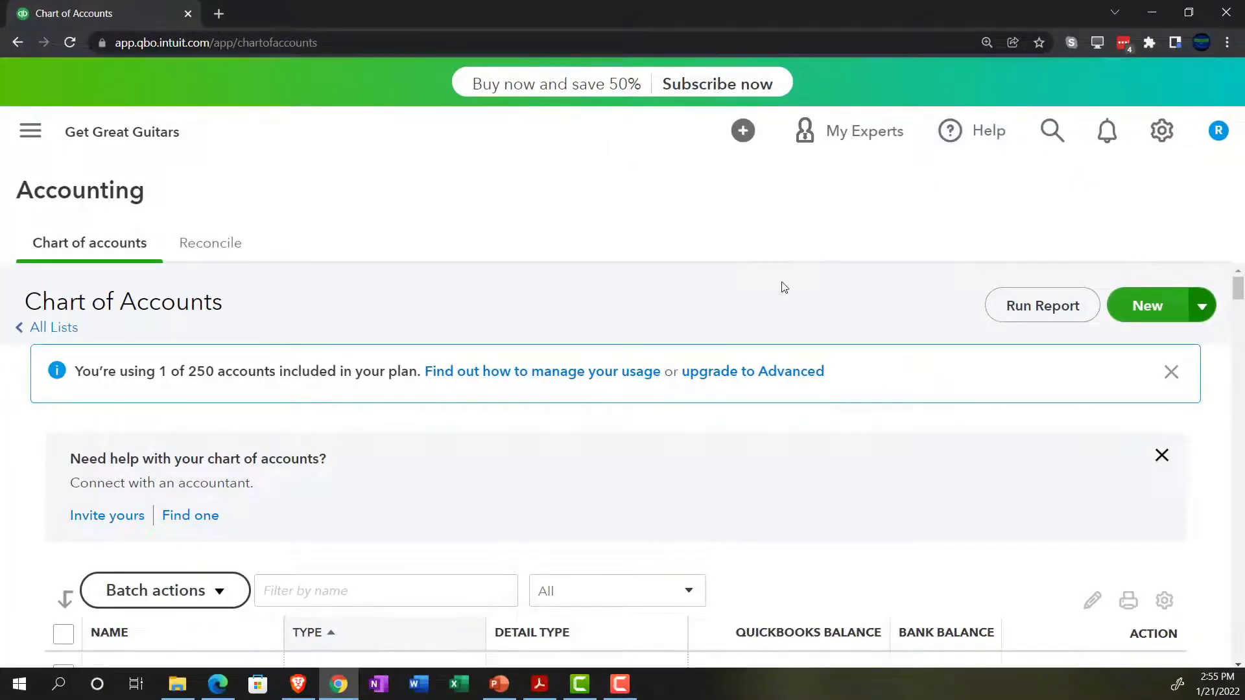
Step: View the Cash account's register, check the transaction types that can be added, and return to the chart of accounts
{"action": "scroll", "coordinate": [783, 287], "scroll_direction": "down", "scroll_amount": 4}
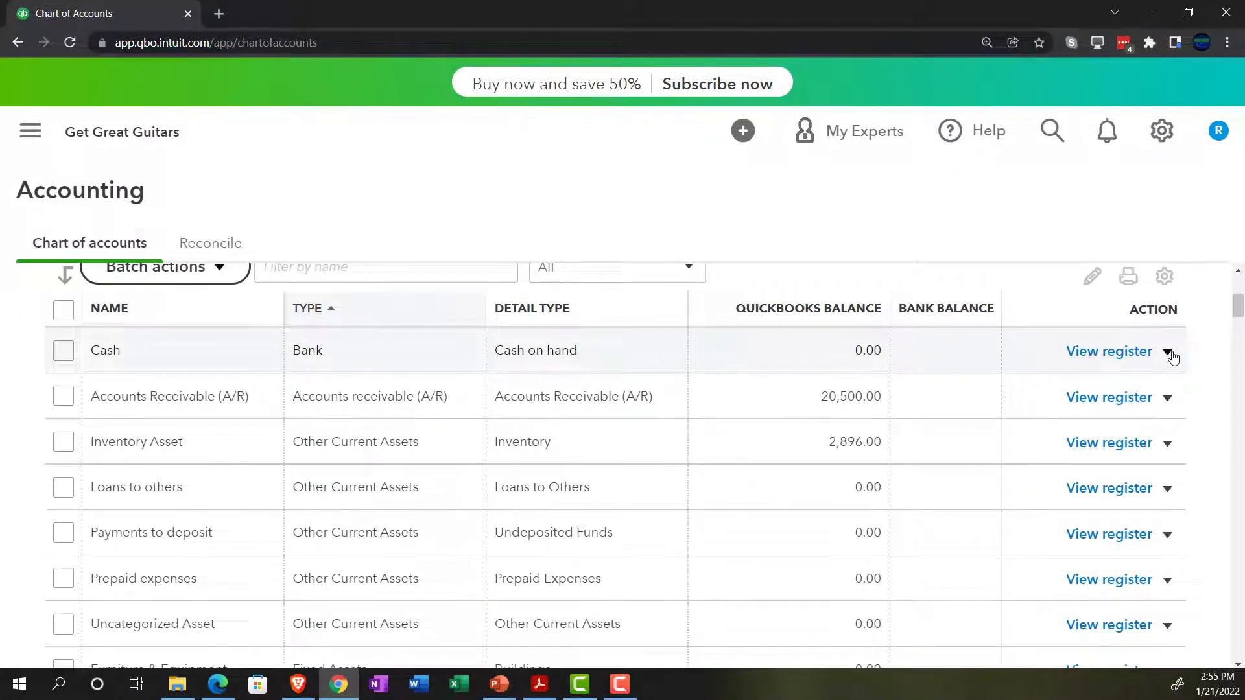
{"action": "left_click", "coordinate": [1108, 352]}
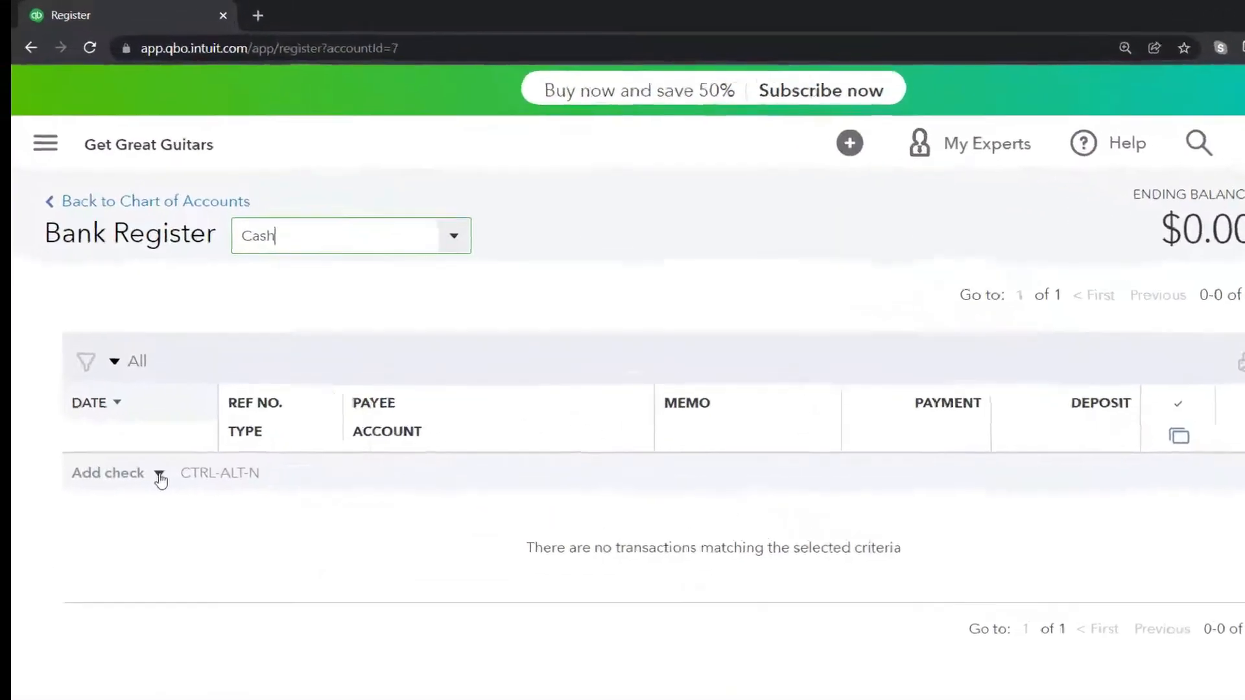
{"action": "left_click", "coordinate": [131, 420]}
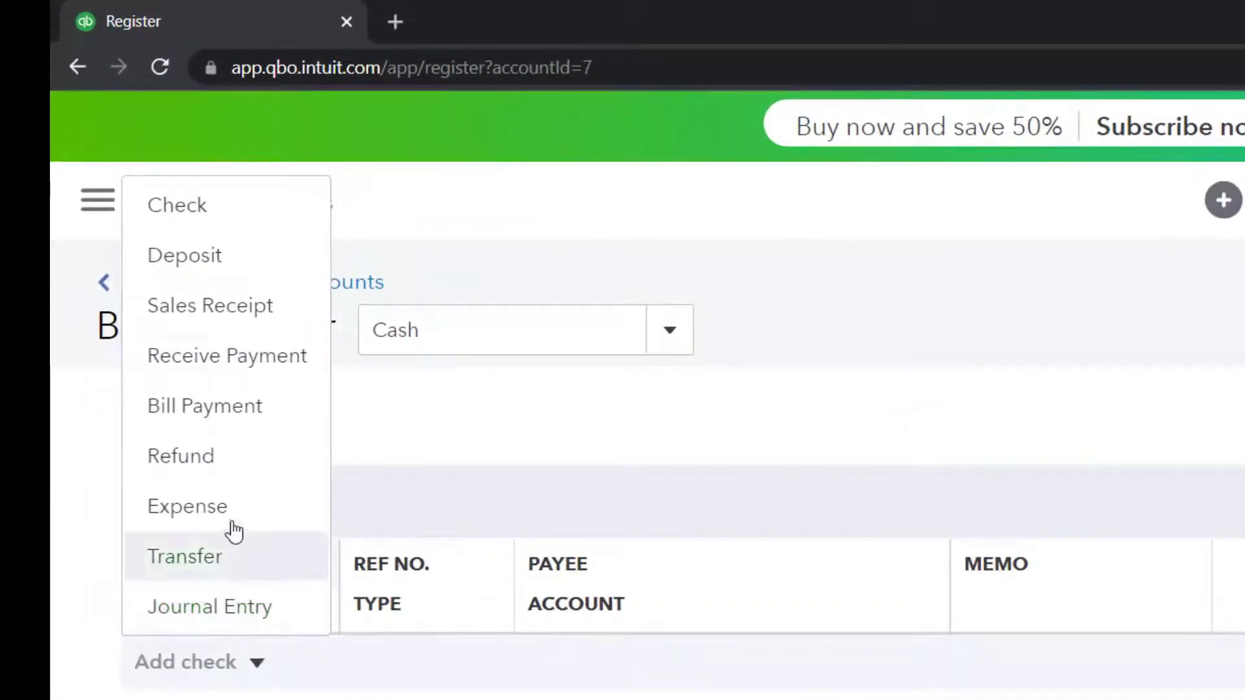
{"action": "left_click", "coordinate": [98, 453]}
{"action": "left_click", "coordinate": [159, 286]}
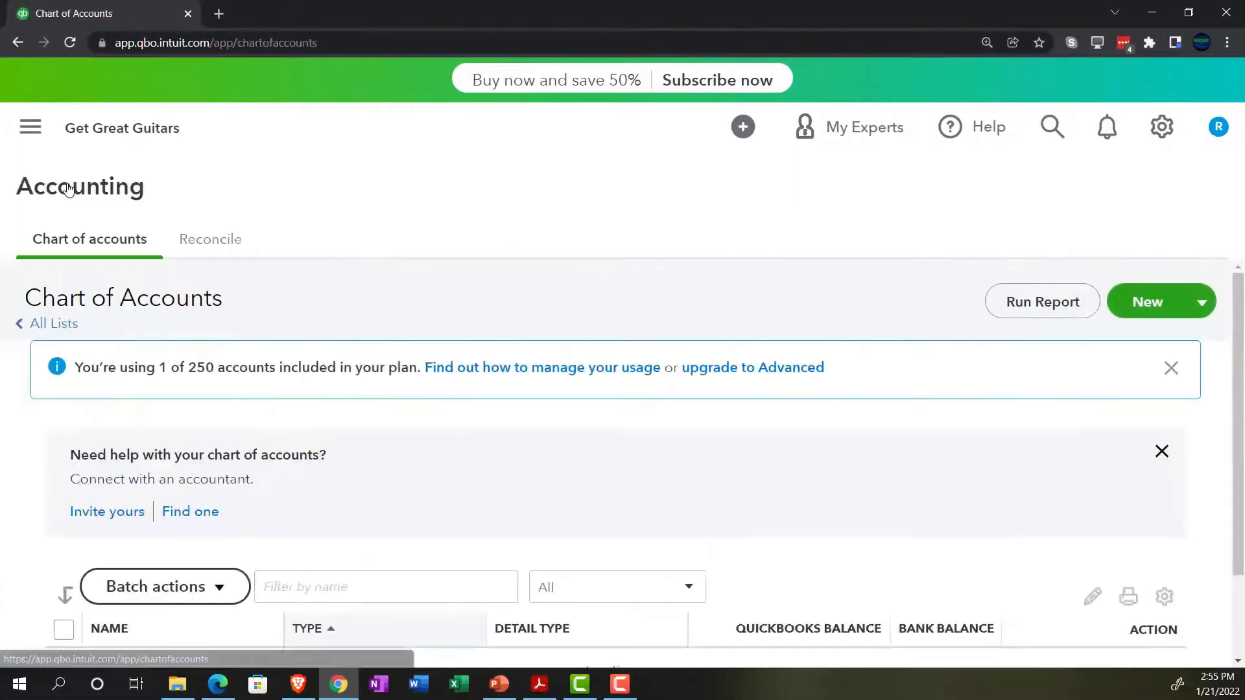
Step: Edit the Cash account, setting its detail type to Checking and clearing its description
{"action": "scroll", "coordinate": [416, 417], "scroll_direction": "down", "scroll_amount": 2}
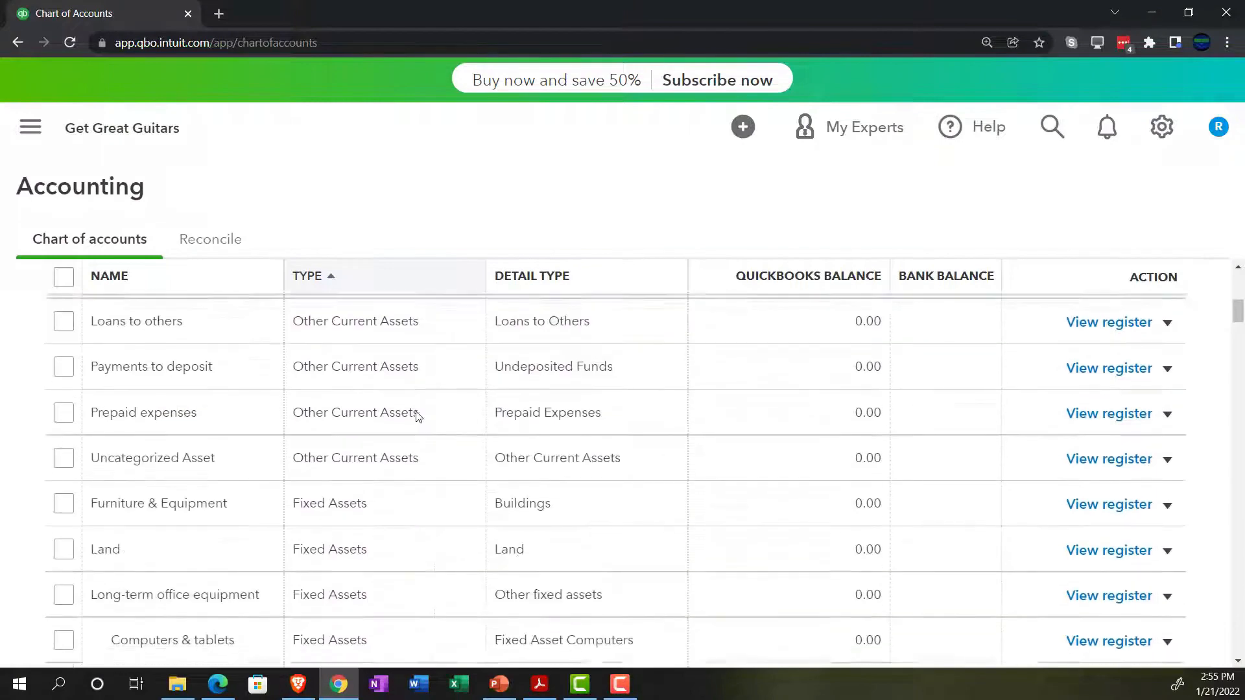
{"action": "scroll", "coordinate": [417, 417], "scroll_direction": "up", "scroll_amount": 1}
{"action": "scroll", "coordinate": [416, 428], "scroll_direction": "up", "scroll_amount": 2}
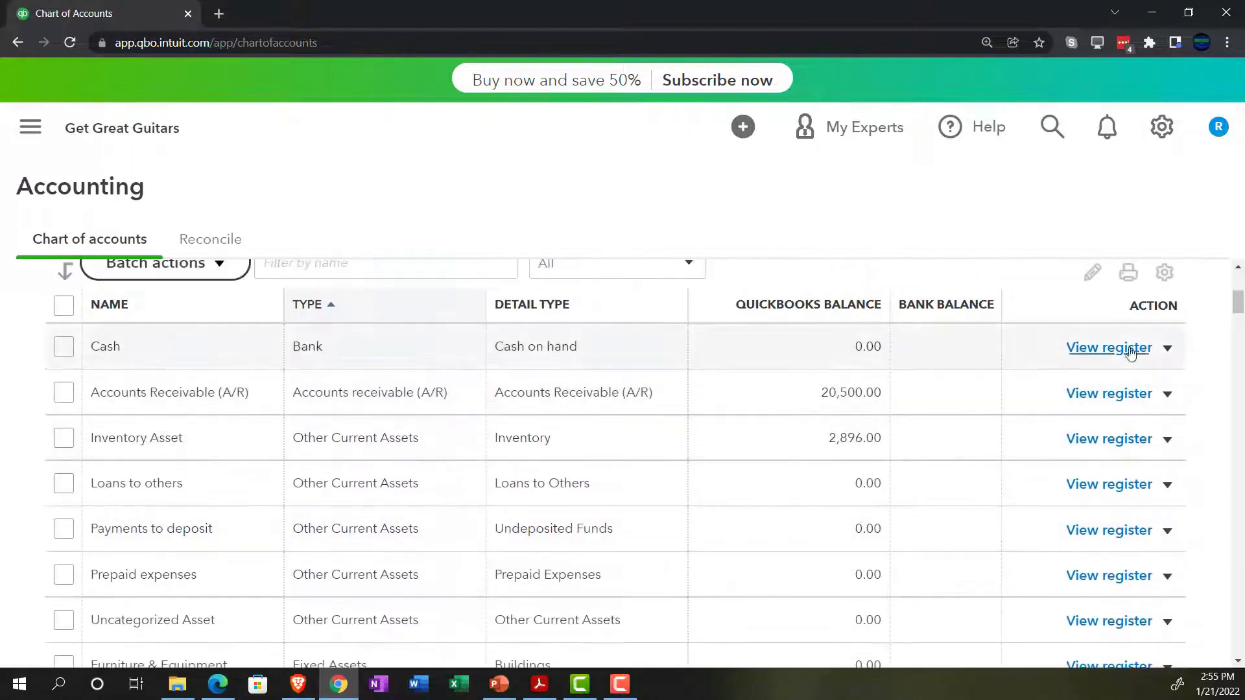
{"action": "left_click", "coordinate": [1167, 348]}
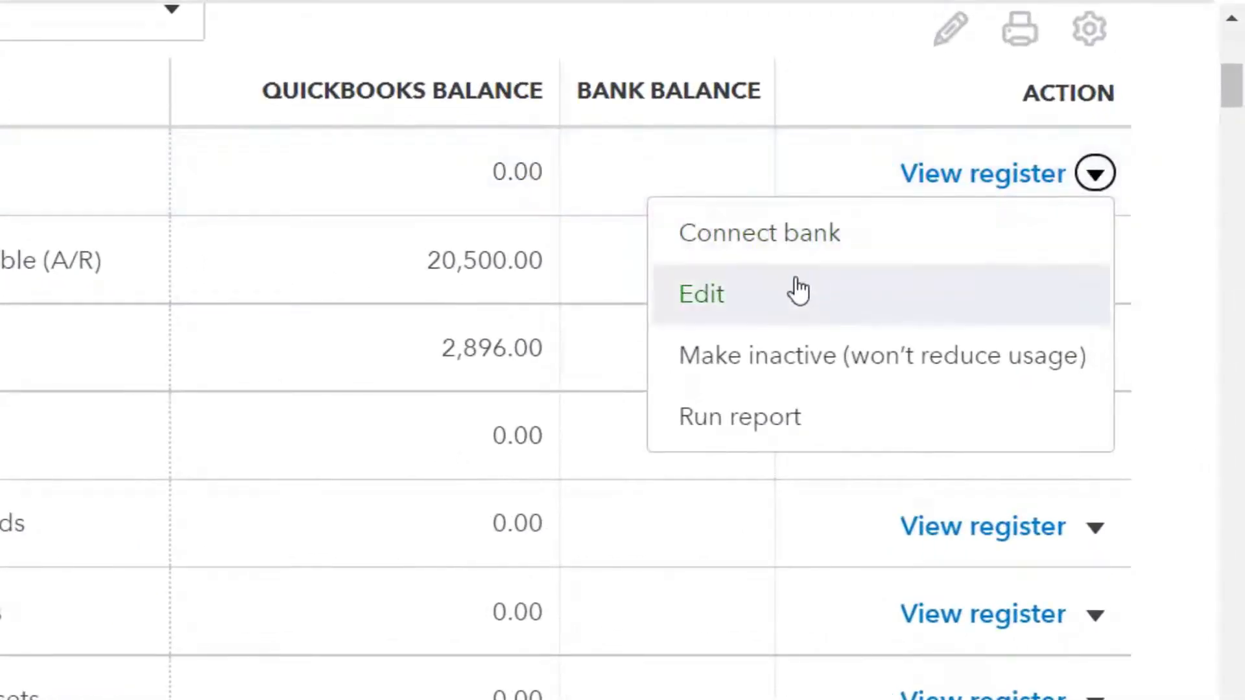
{"action": "left_click", "coordinate": [784, 298]}
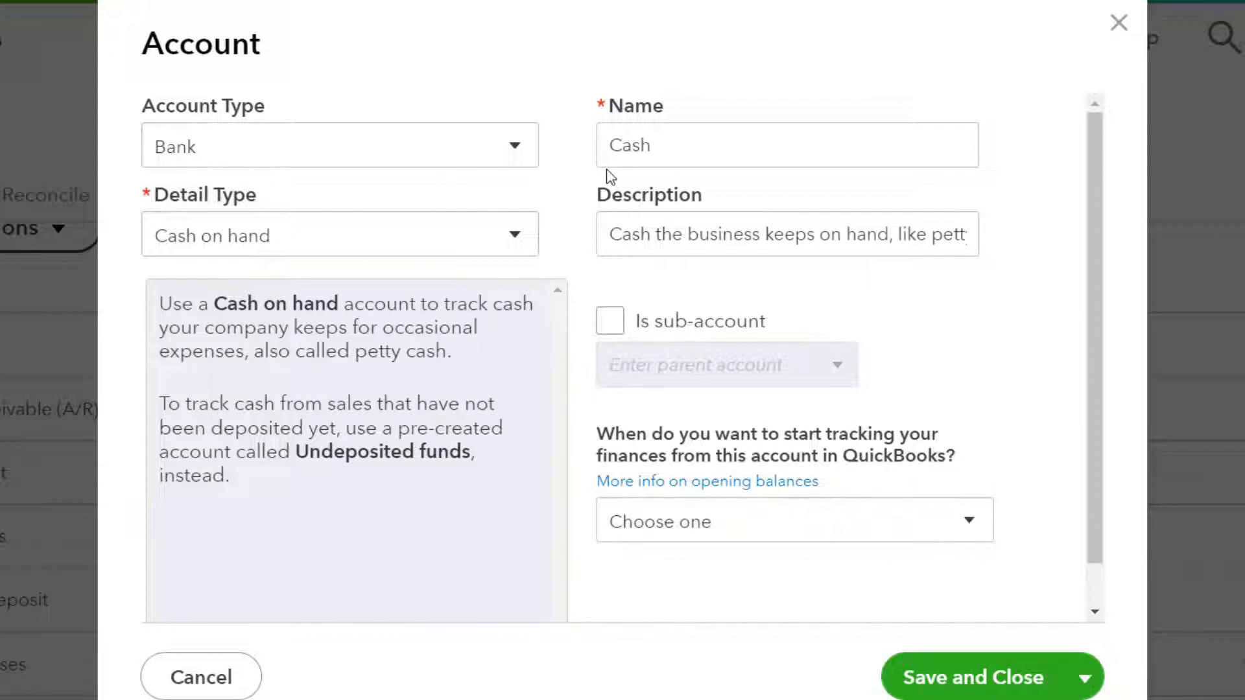
{"action": "left_click", "coordinate": [522, 238]}
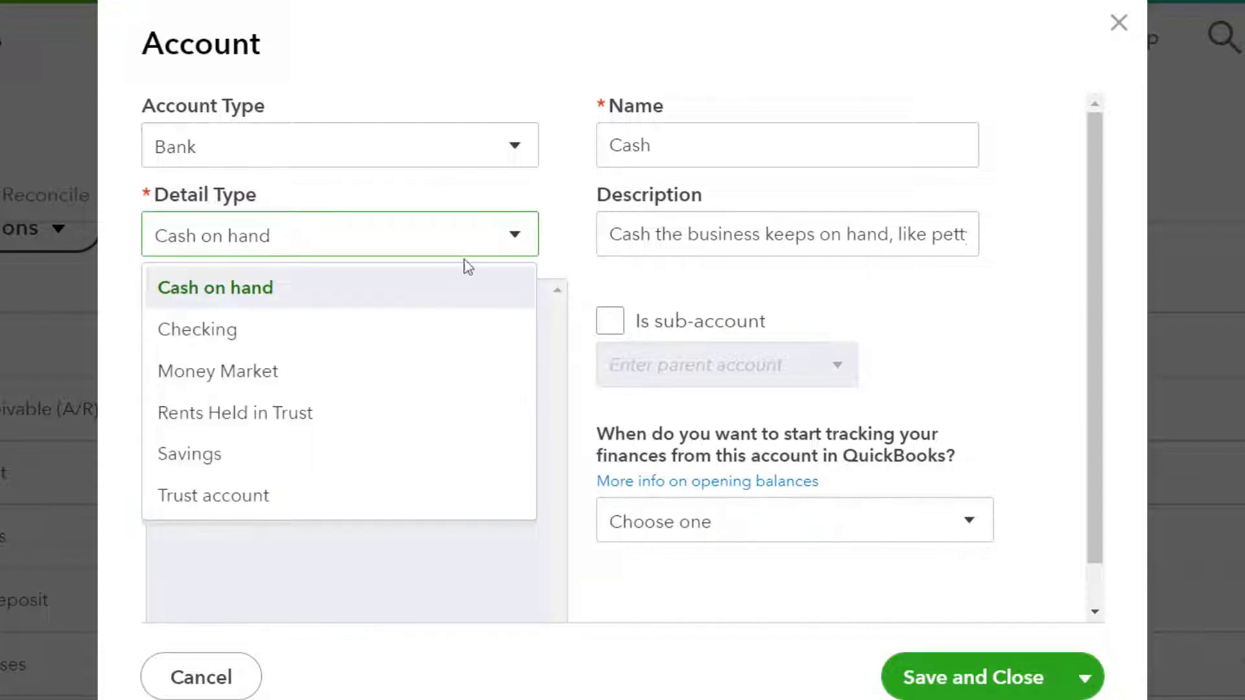
{"action": "left_click", "coordinate": [336, 331]}
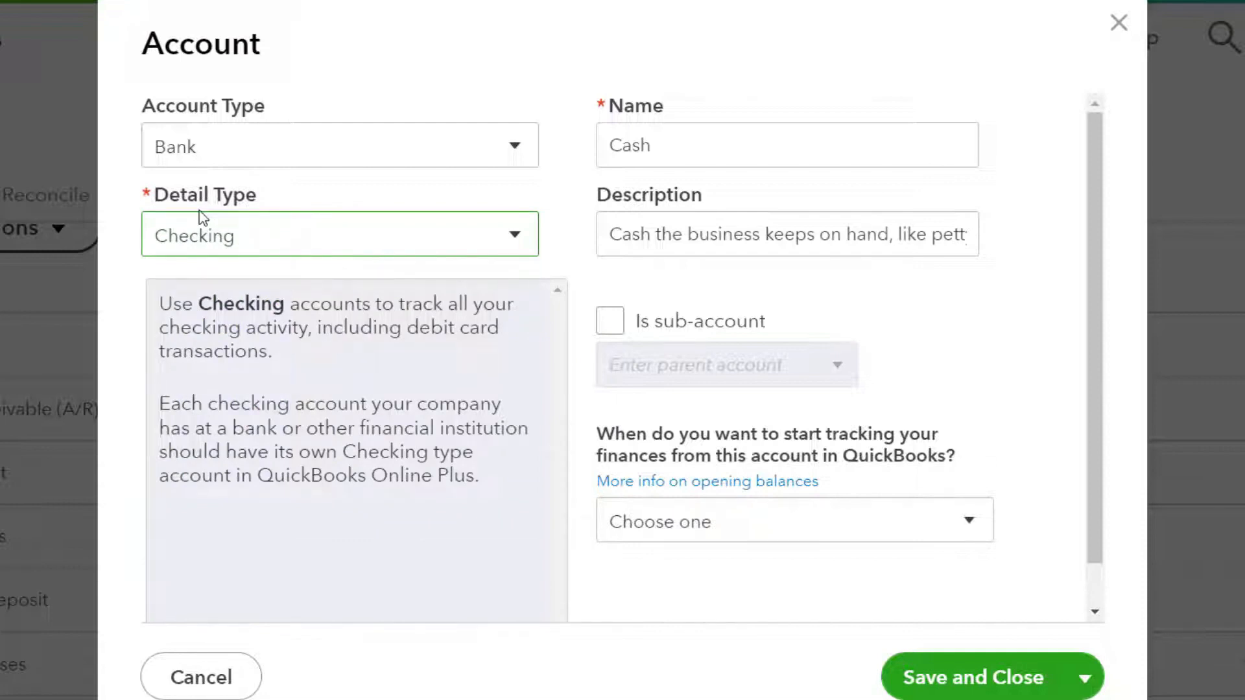
{"action": "left_click_drag", "start_coordinate": [610, 235], "coordinate": [1066, 251]}
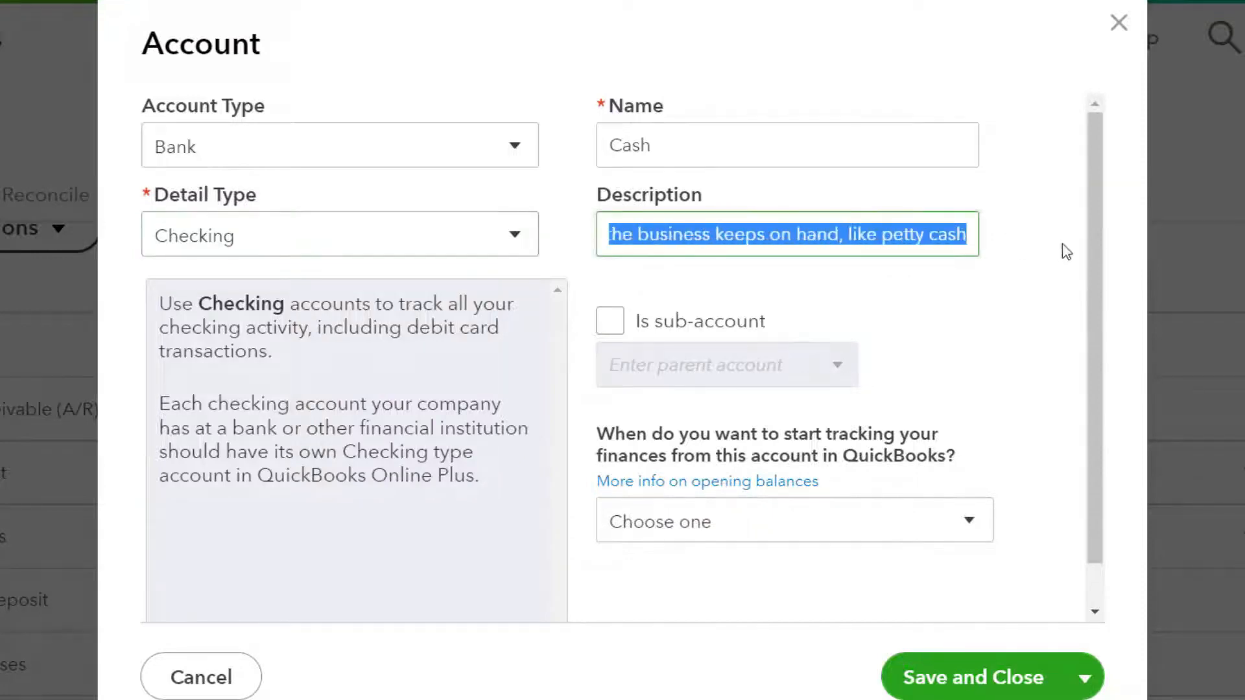
{"action": "key", "text": "BackSpace"}
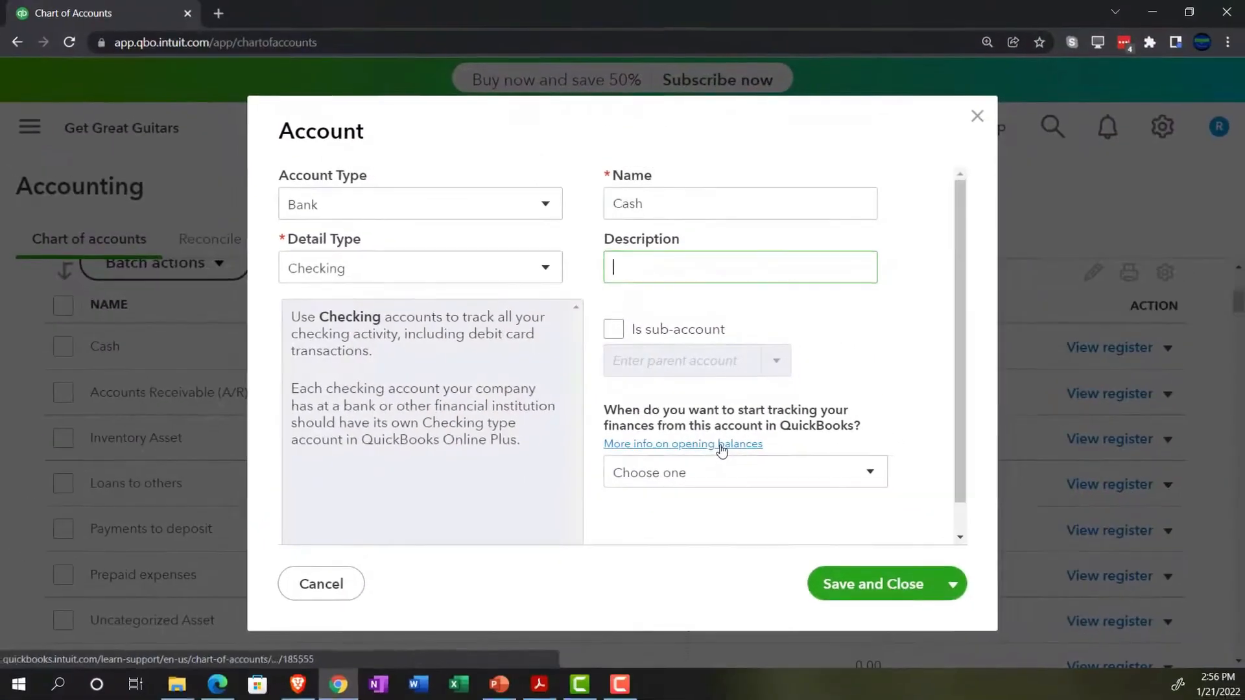
Step: Close the opening balance help article after opening it, and set the Cash account's tracking start to Beginning of this year
{"action": "left_click", "coordinate": [759, 486]}
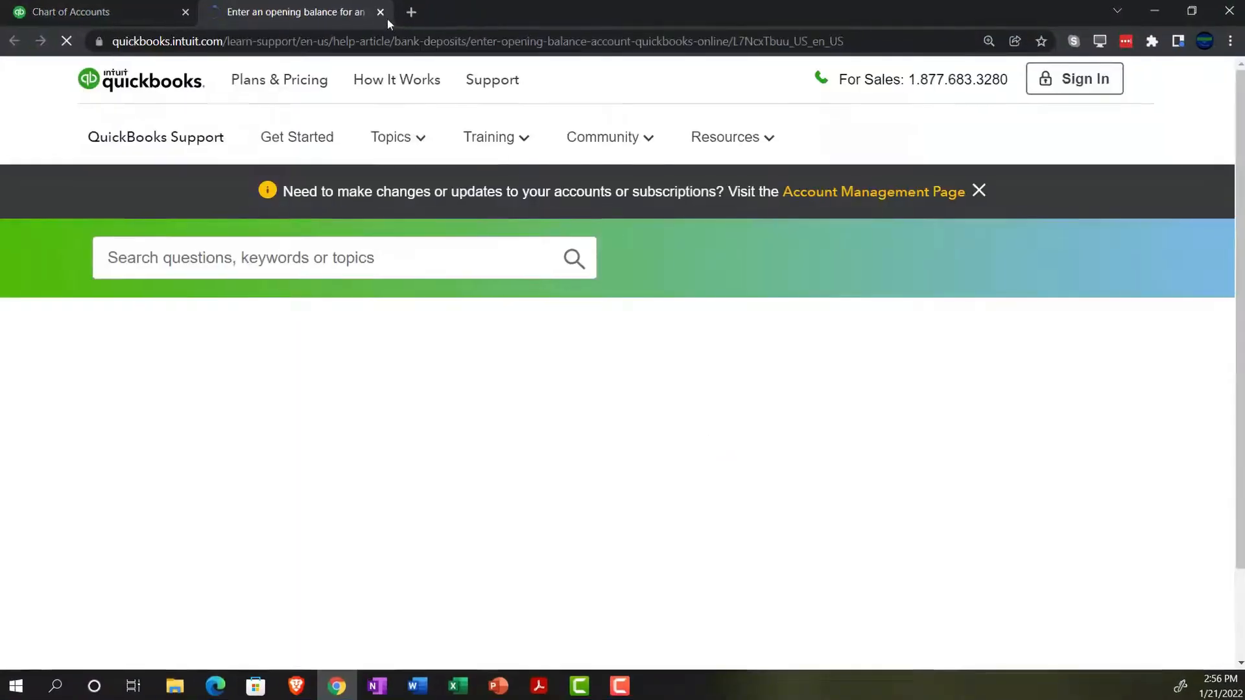
{"action": "left_click", "coordinate": [382, 13]}
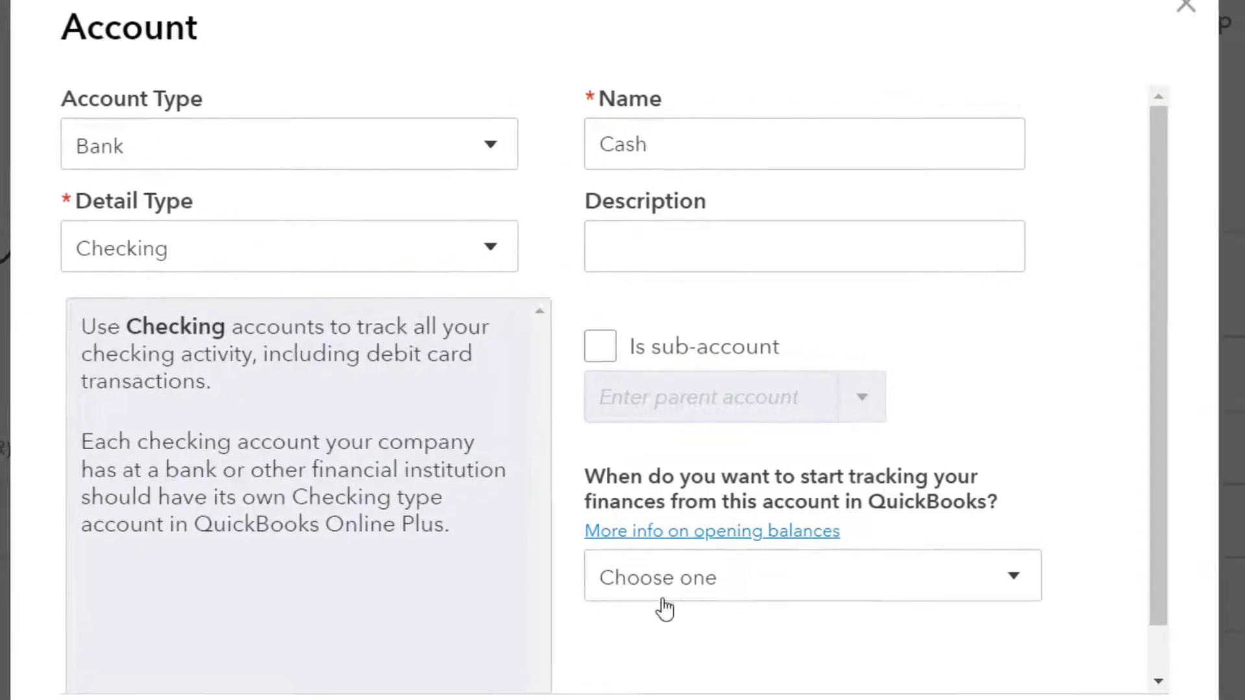
{"action": "left_click", "coordinate": [778, 579]}
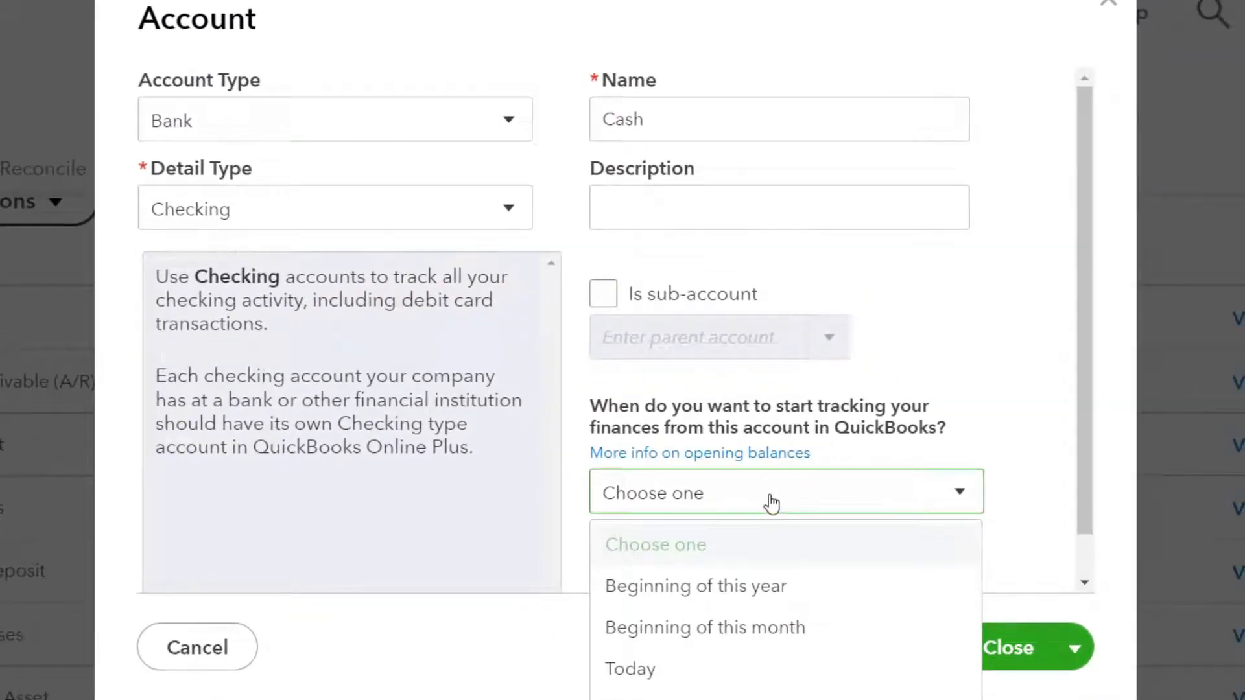
{"action": "left_click", "coordinate": [760, 586]}
{"action": "scroll", "coordinate": [750, 571], "scroll_direction": "down", "scroll_amount": 2}
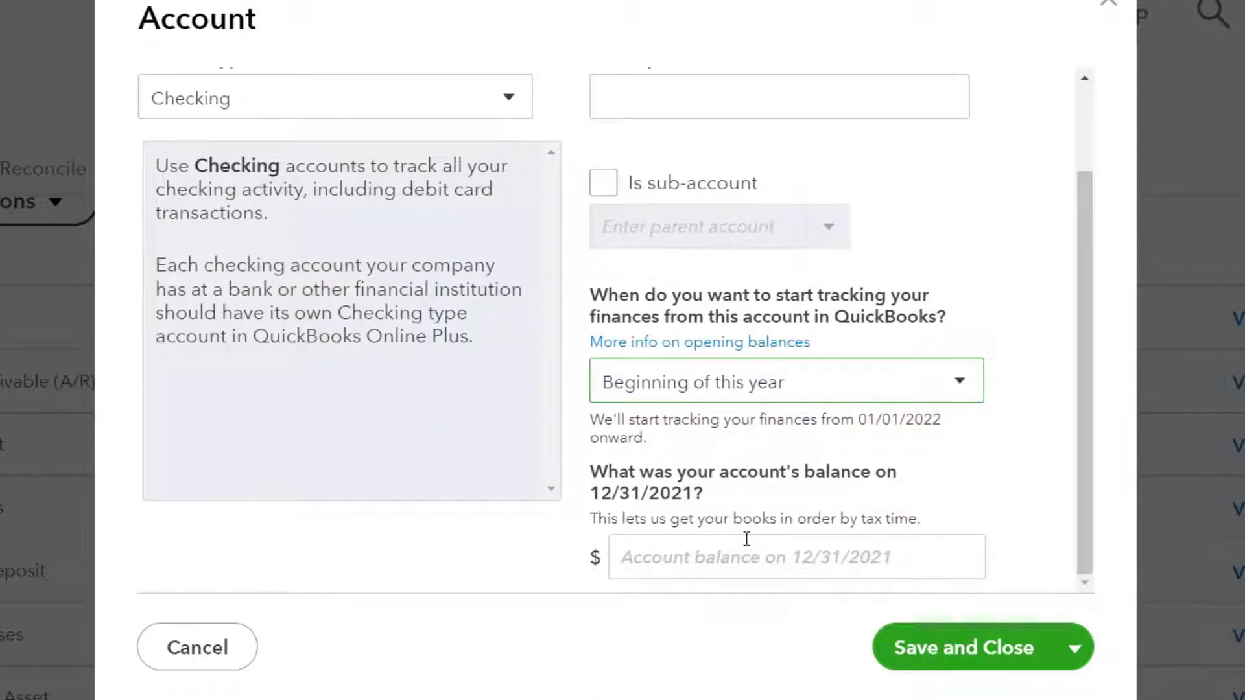
Step: Set the Cash account's tracking start to Other with the date 12/31/2021
{"action": "left_click", "coordinate": [960, 382]}
{"action": "left_click", "coordinate": [726, 595]}
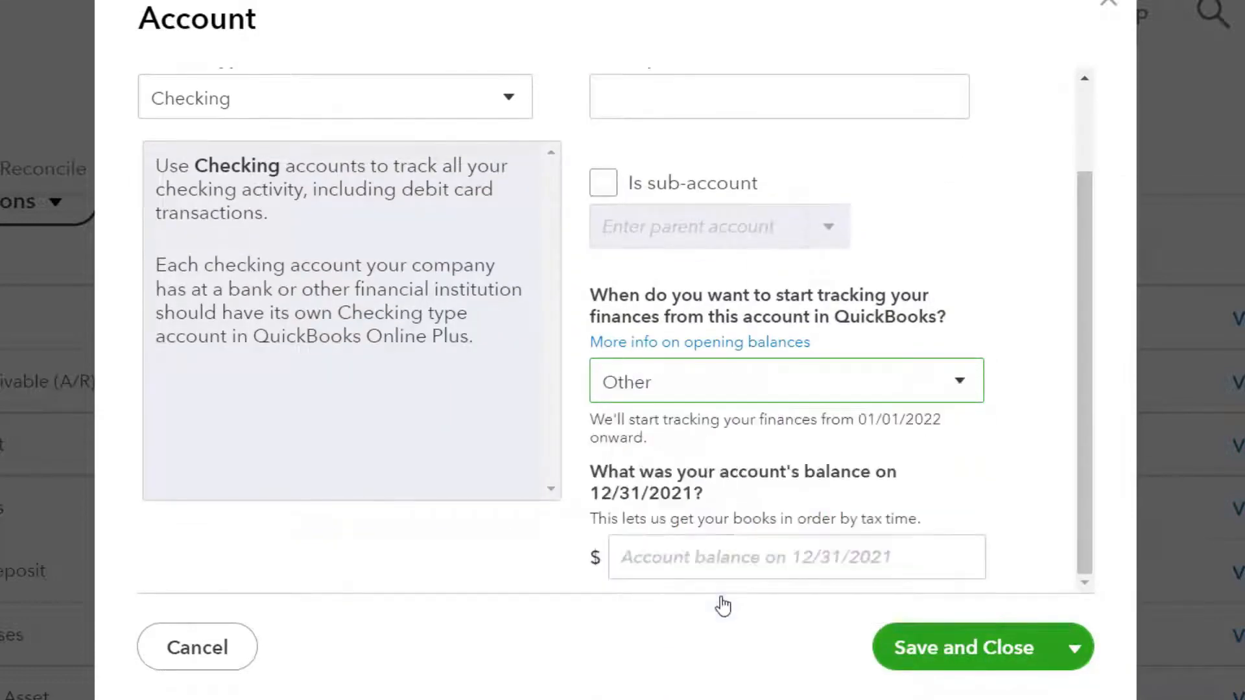
{"action": "left_click", "coordinate": [771, 528]}
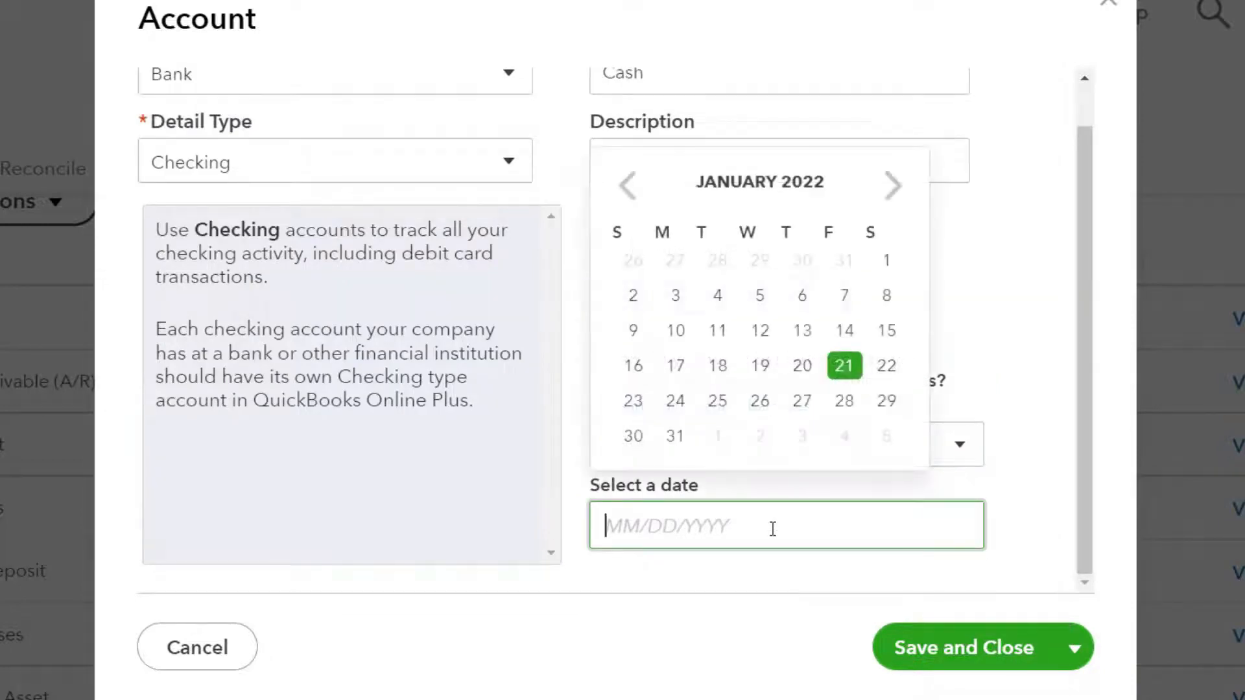
{"action": "left_click", "coordinate": [623, 185]}
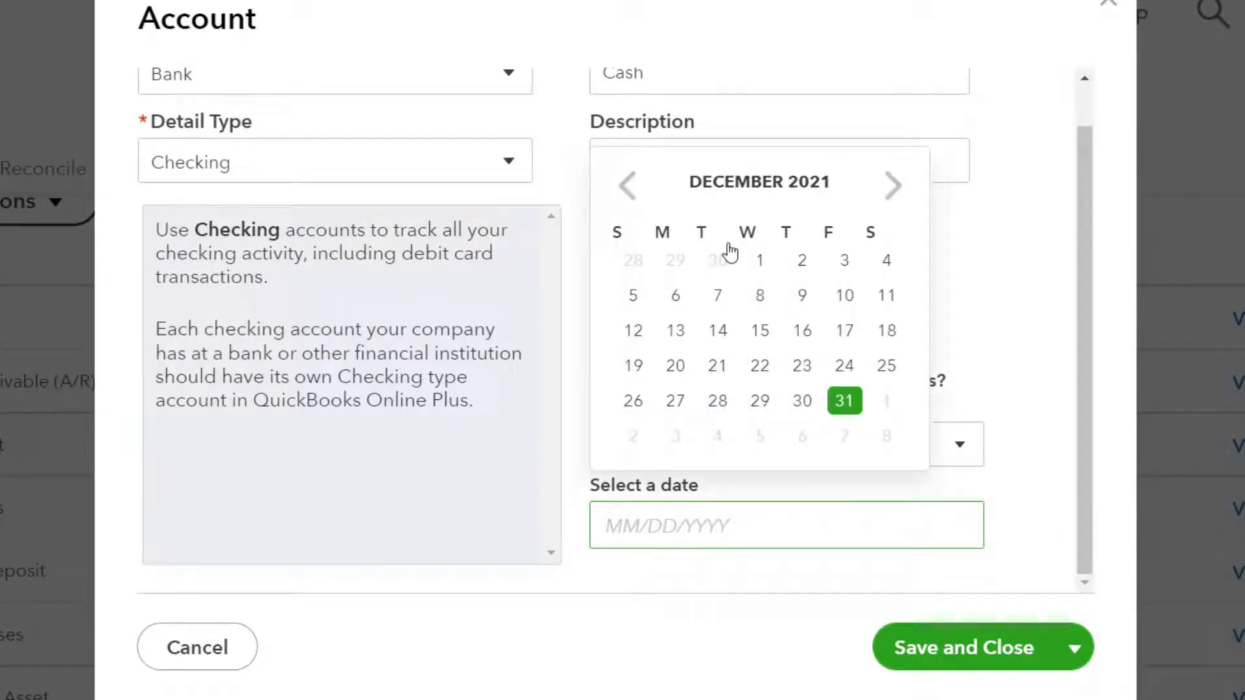
{"action": "left_click", "coordinate": [844, 400]}
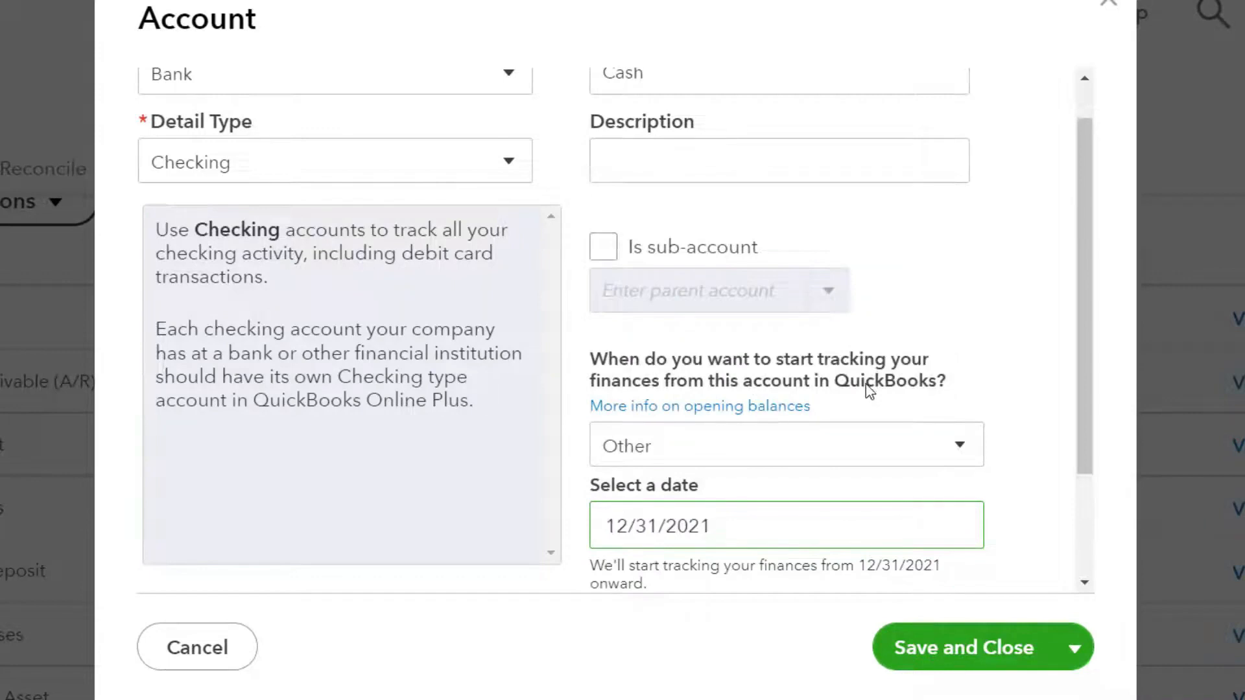
{"action": "scroll", "coordinate": [862, 374], "scroll_direction": "down", "scroll_amount": 3}
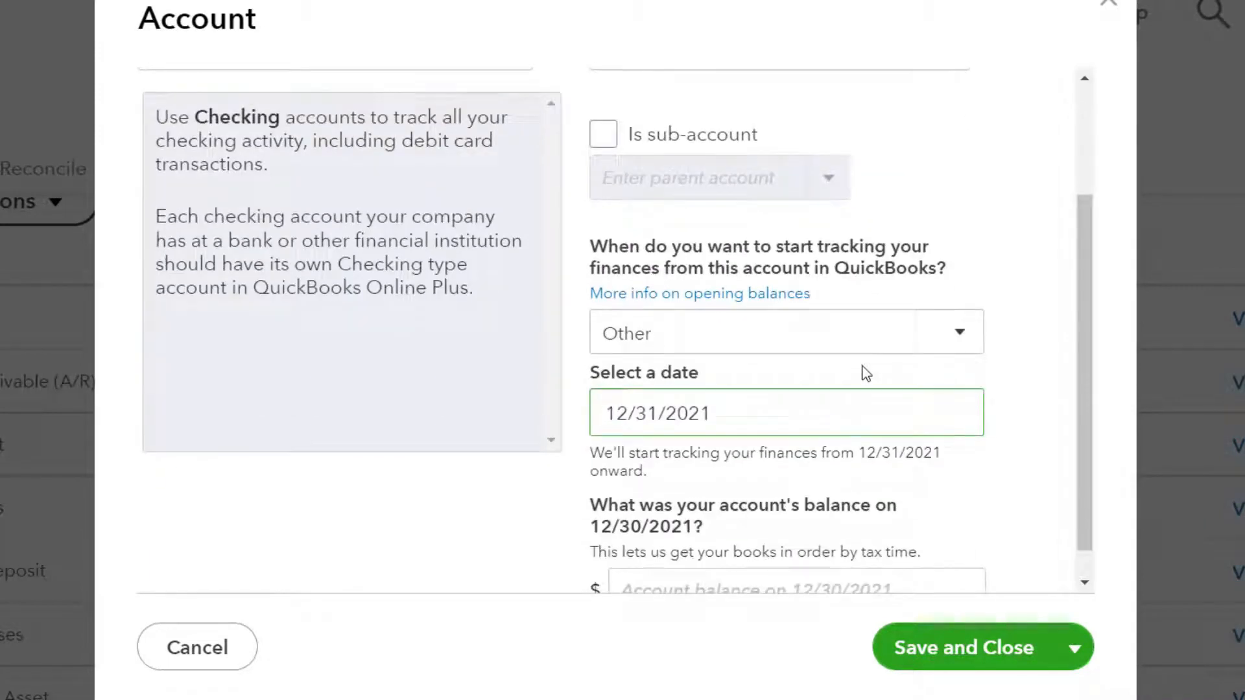
{"action": "left_click", "coordinate": [866, 374]}
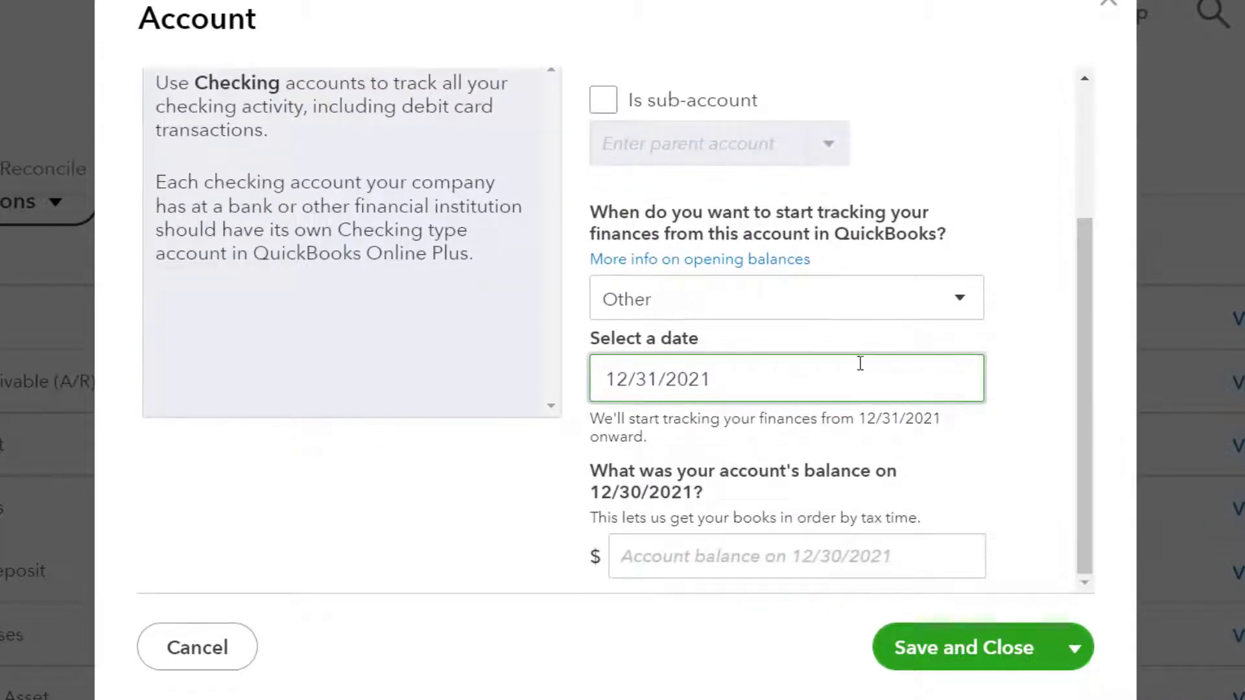
Step: Check the Checking balance in the trial balance PDF, enter 25,000 as the Cash account's opening balance, and save the account, confirming the detail type change
{"action": "left_click", "coordinate": [684, 555]}
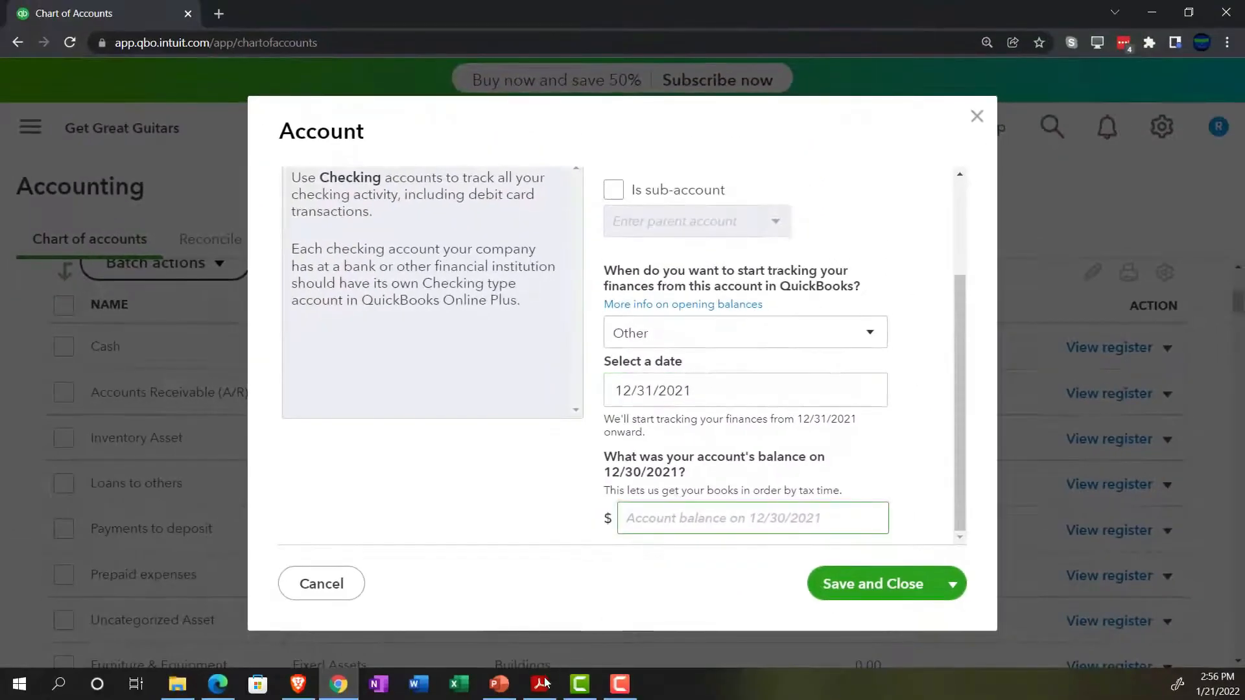
{"action": "left_click", "coordinate": [543, 683]}
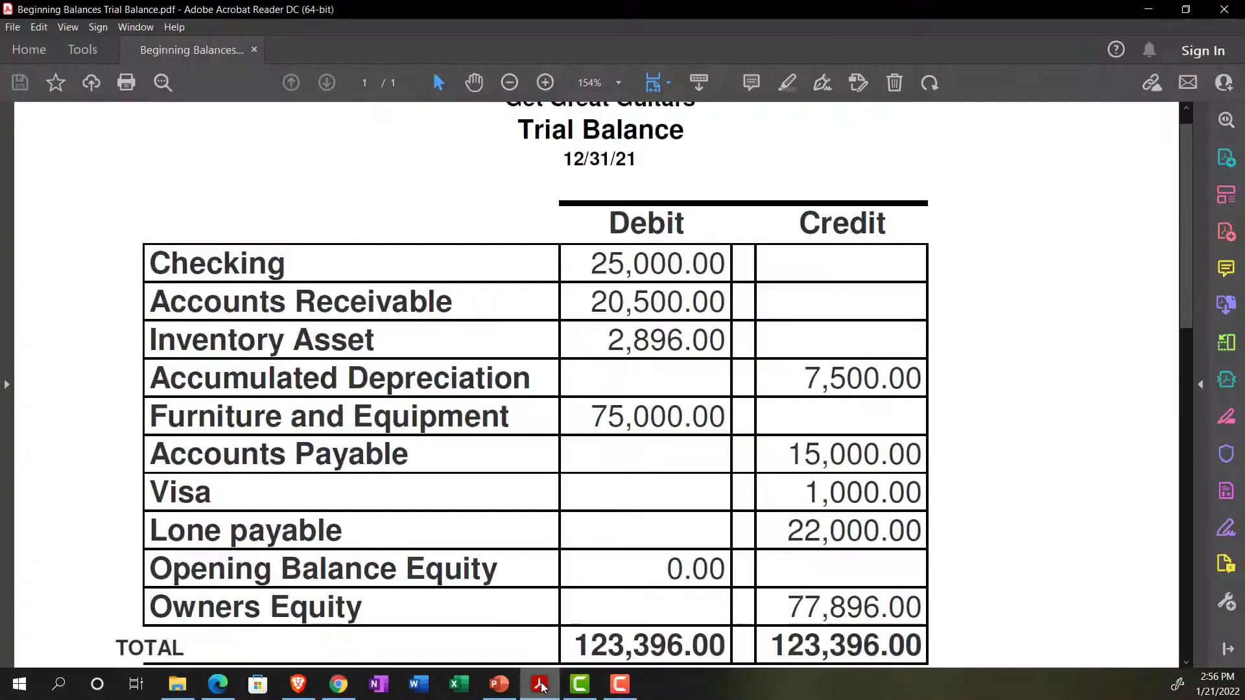
{"action": "left_click", "coordinate": [543, 686]}
{"action": "type", "text": "2"}
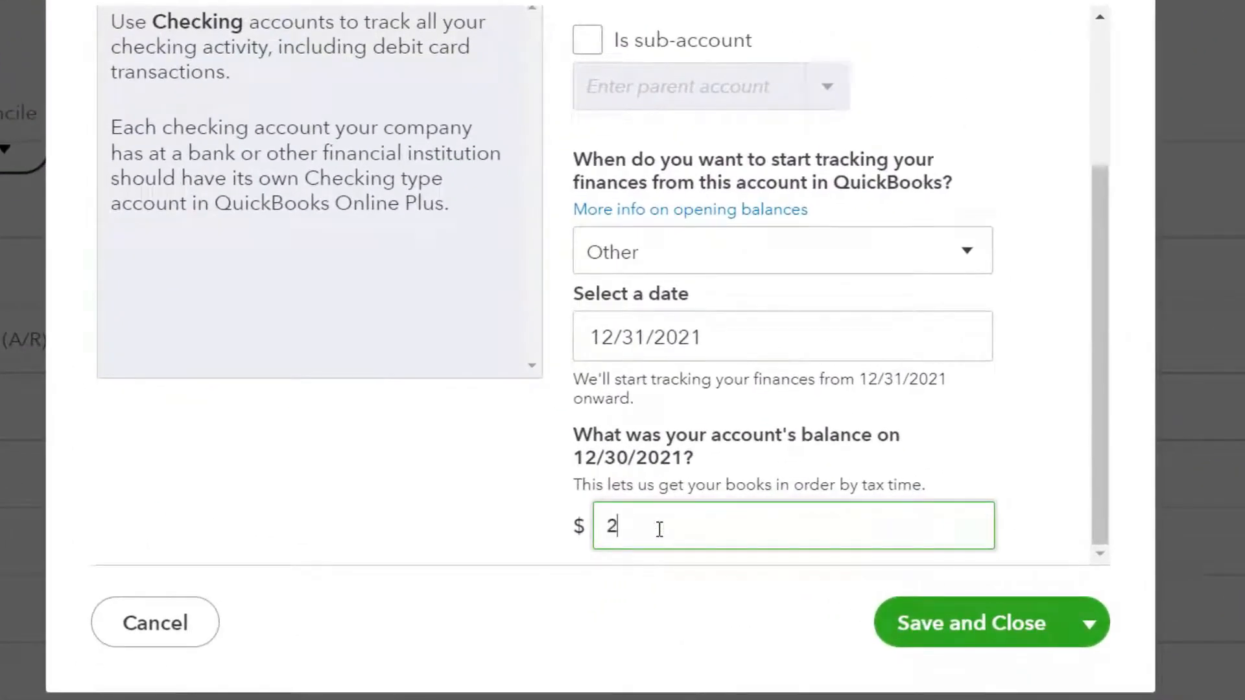
{"action": "type", "text": "5,00"}
{"action": "type", "text": "000"}
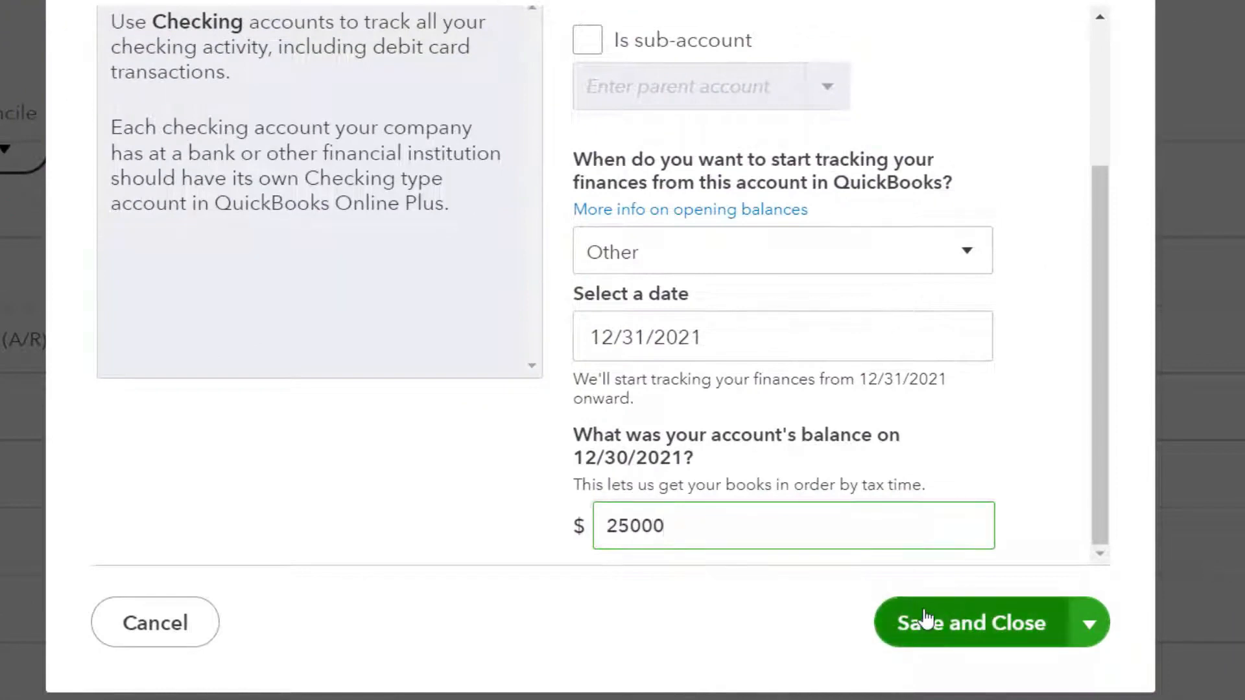
{"action": "left_click", "coordinate": [924, 619]}
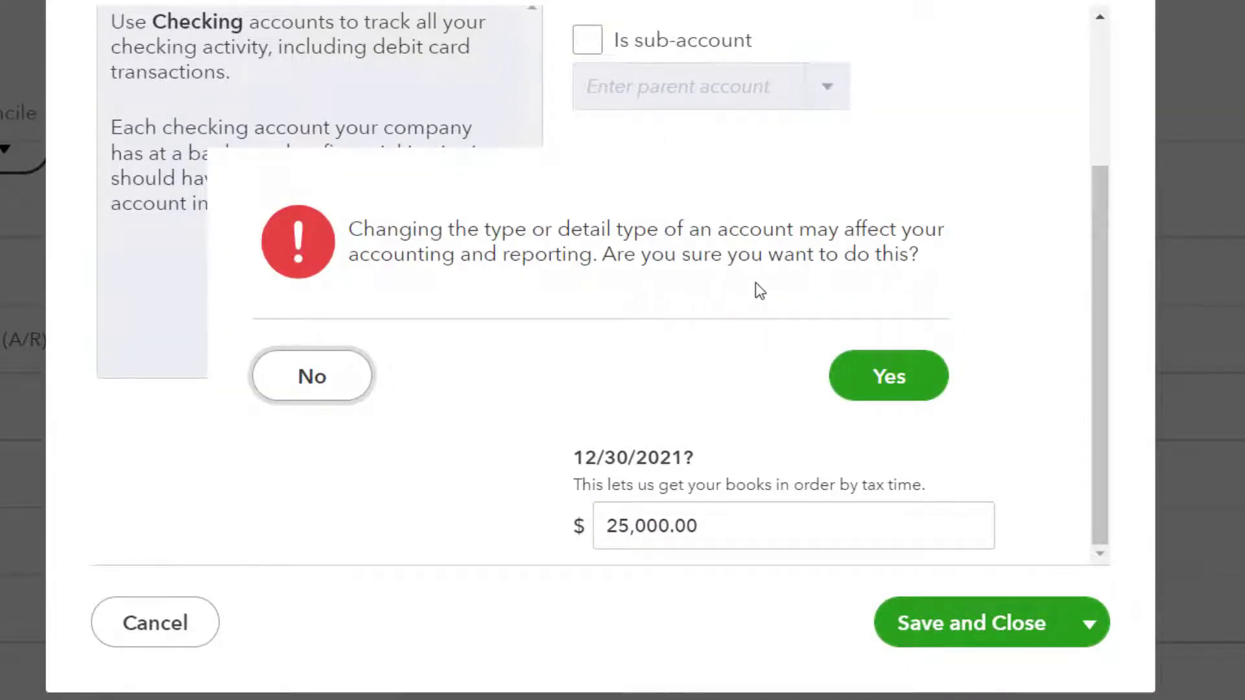
{"action": "left_click", "coordinate": [885, 376]}
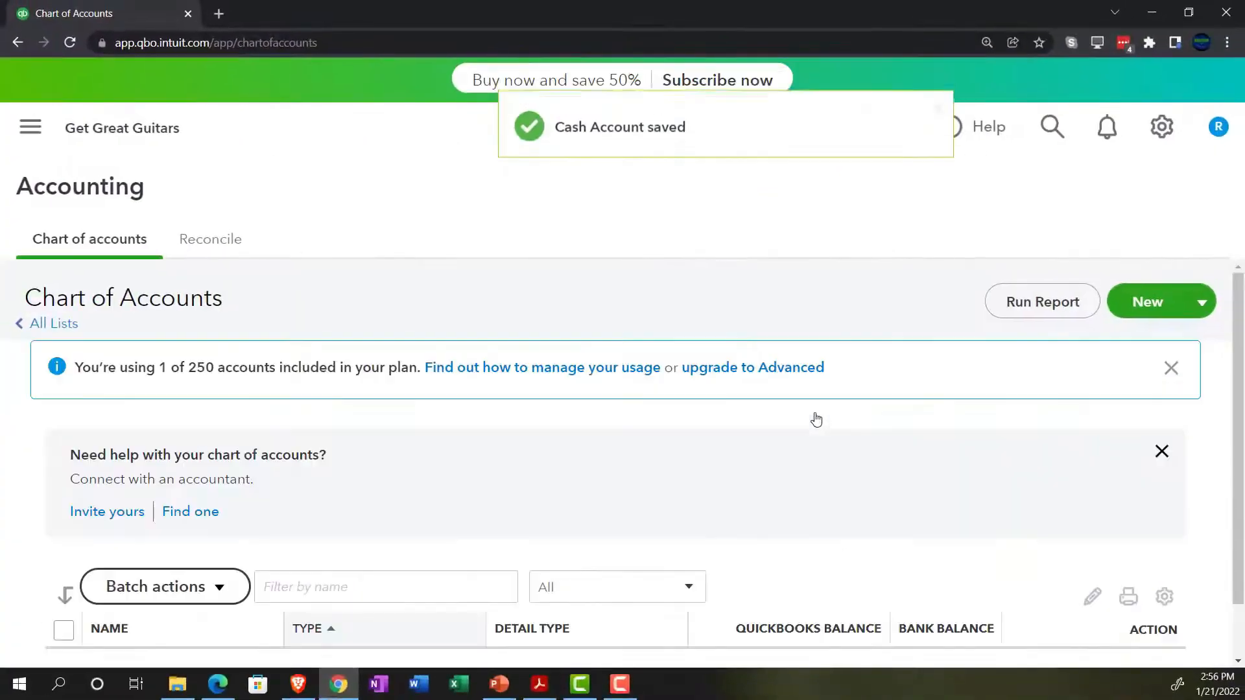
Step: Open the Cash account's register from the chart of accounts and duplicate its browser tab three times
{"action": "scroll", "coordinate": [769, 414], "scroll_direction": "down", "scroll_amount": 3}
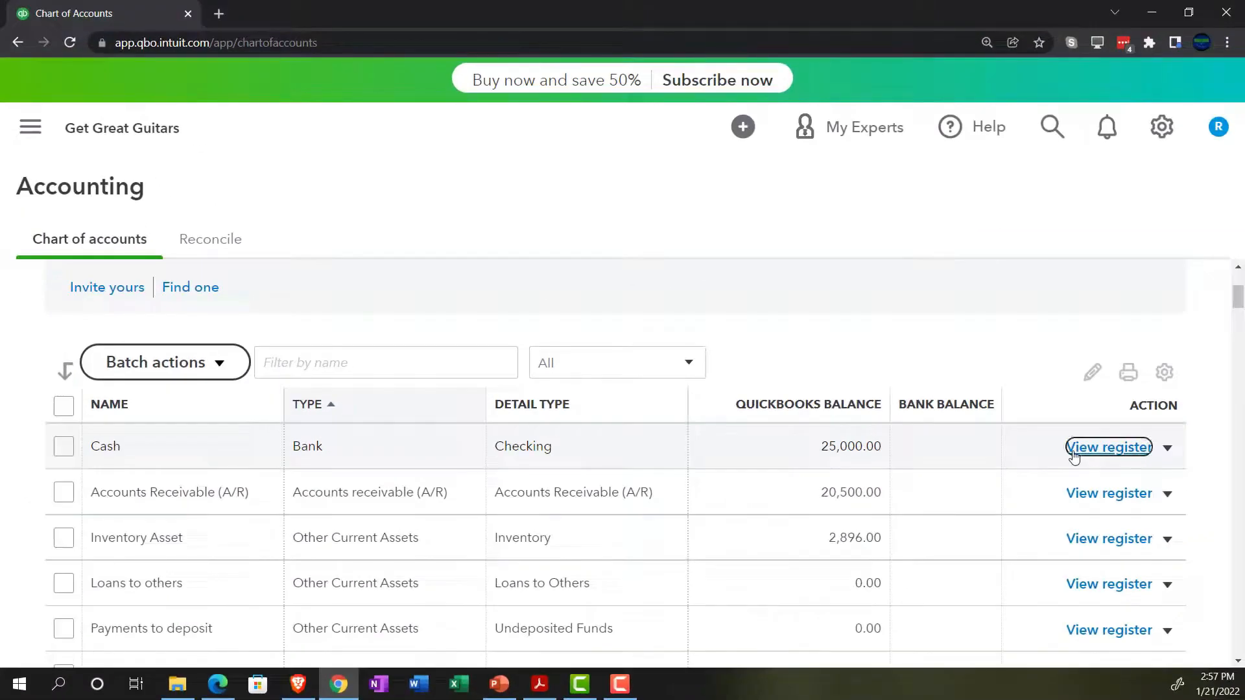
{"action": "left_click", "coordinate": [1073, 454]}
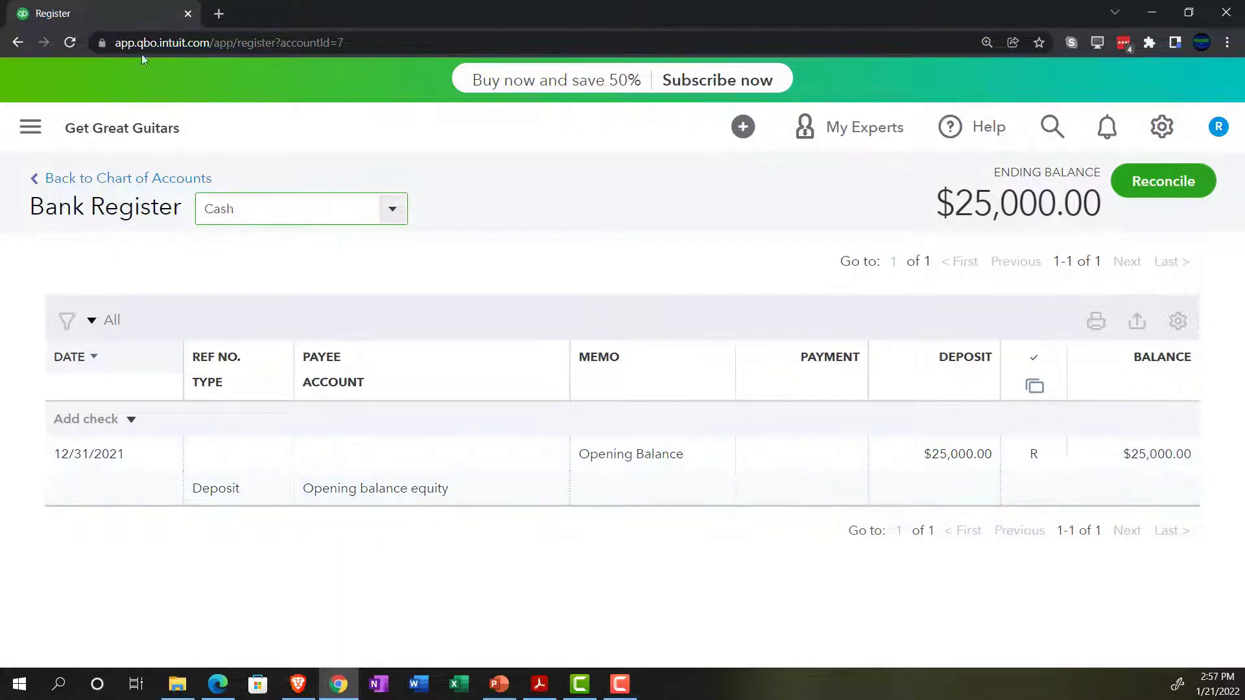
{"action": "right_click", "coordinate": [135, 10]}
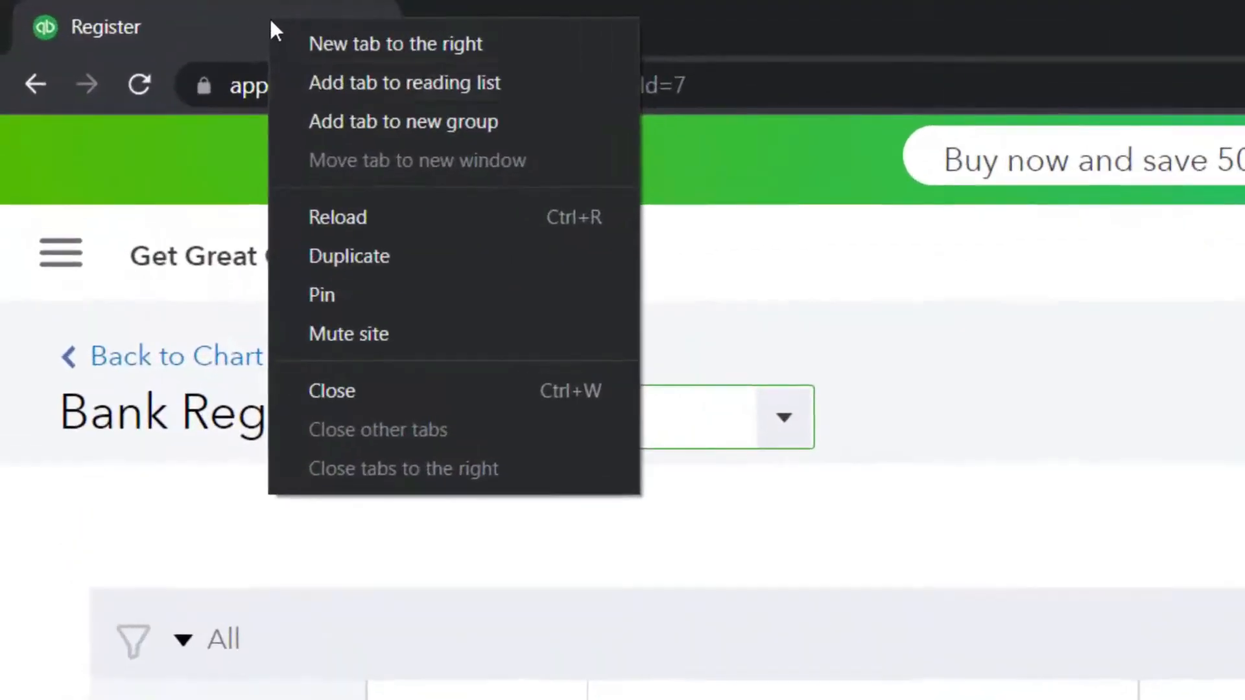
{"action": "left_click", "coordinate": [349, 254]}
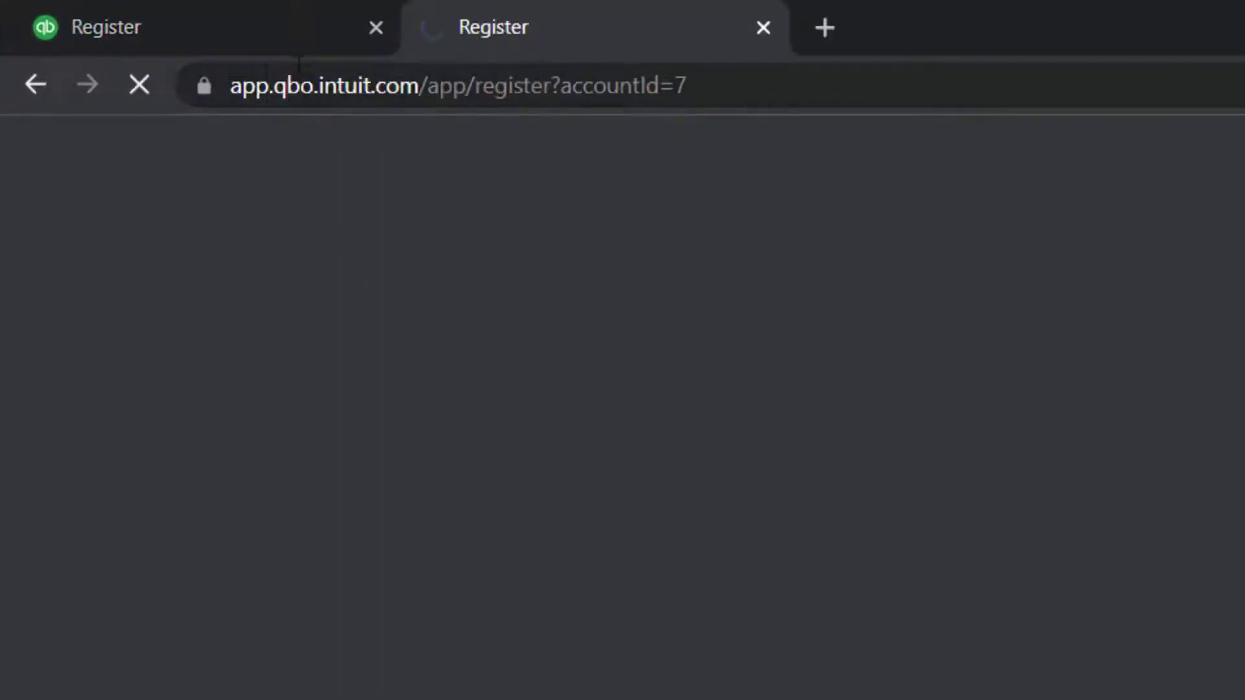
{"action": "left_click", "coordinate": [264, 24]}
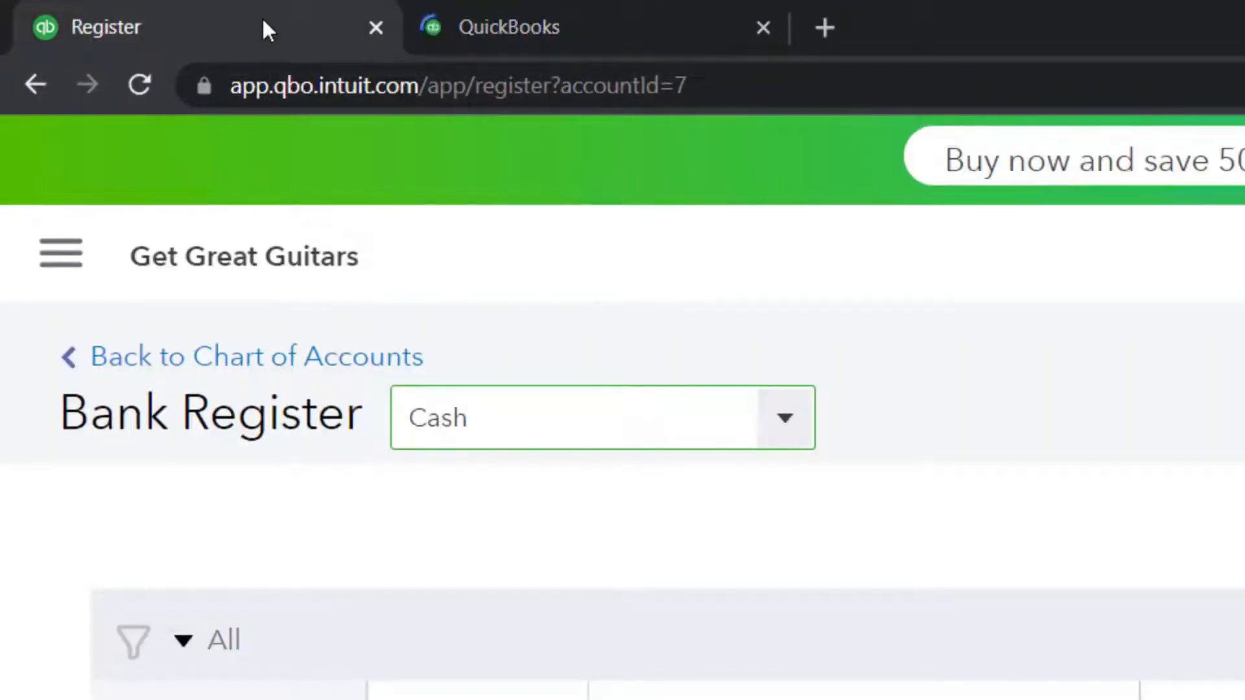
{"action": "right_click", "coordinate": [262, 25]}
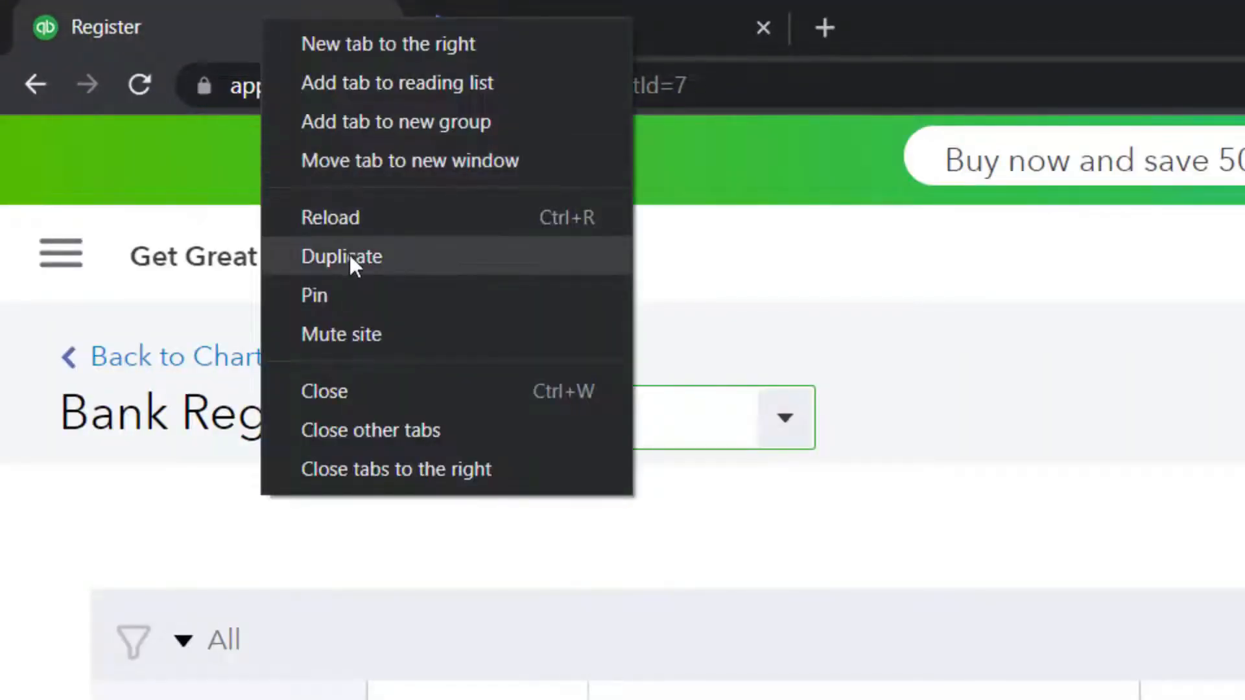
{"action": "left_click", "coordinate": [349, 254]}
{"action": "left_click", "coordinate": [269, 21]}
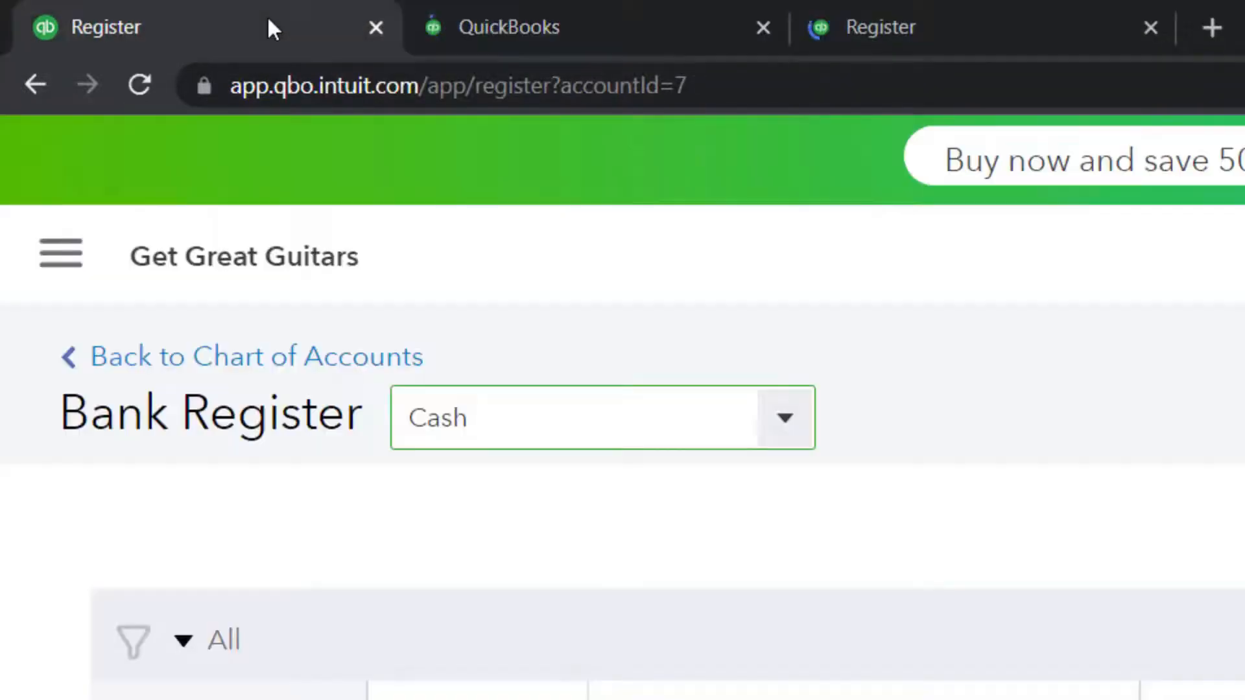
{"action": "right_click", "coordinate": [268, 19]}
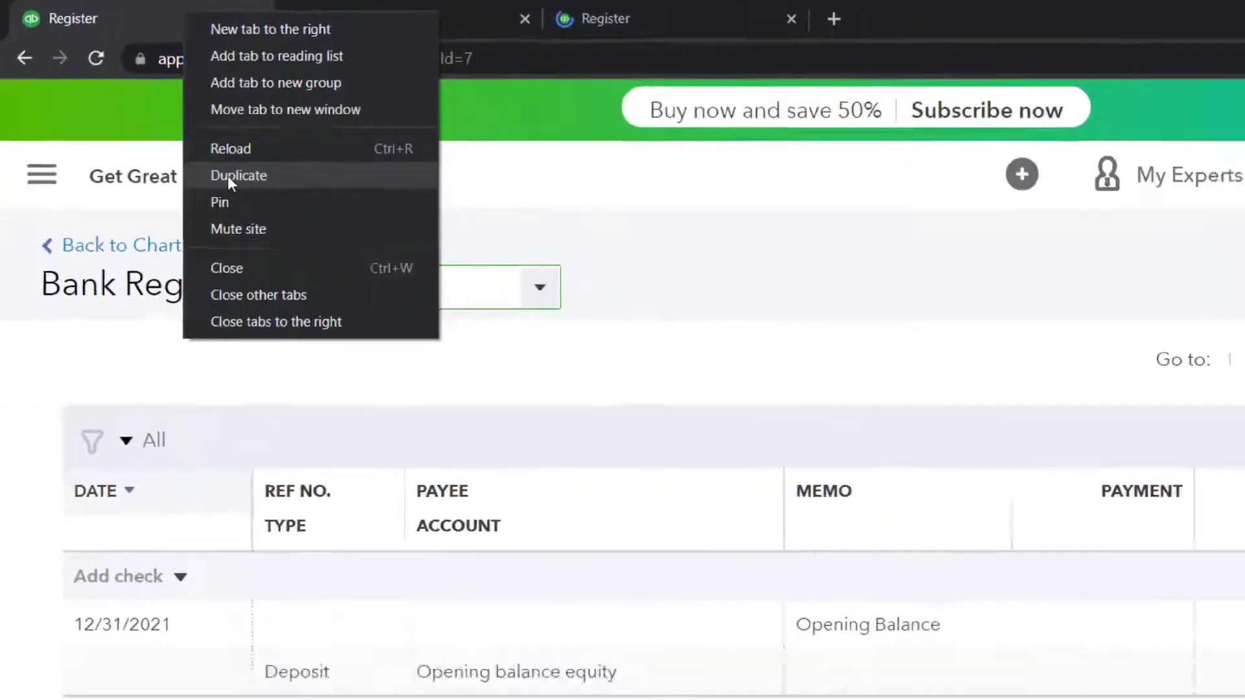
{"action": "left_click", "coordinate": [331, 257]}
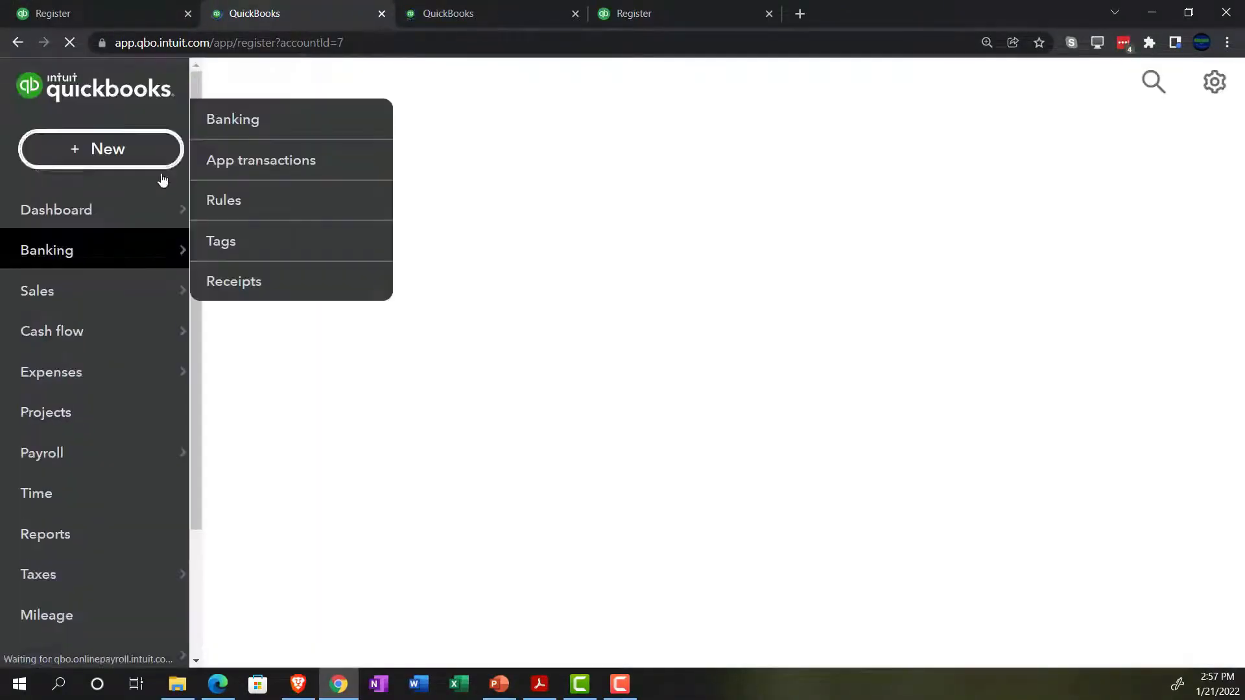
Step: Run the Balance Sheet report for 01/01/2021 to 12/31/2021 in the second browser tab and collapse the navigation menu
{"action": "mouse_move", "coordinate": [157, 287]}
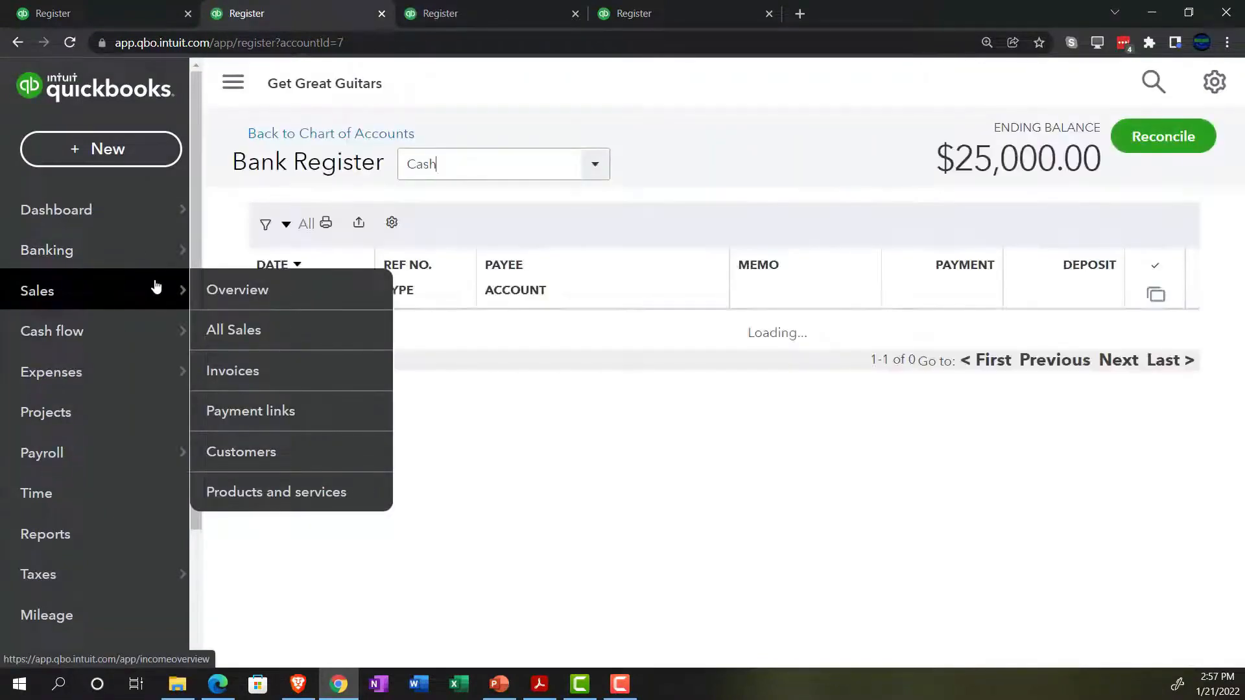
{"action": "left_click", "coordinate": [46, 534]}
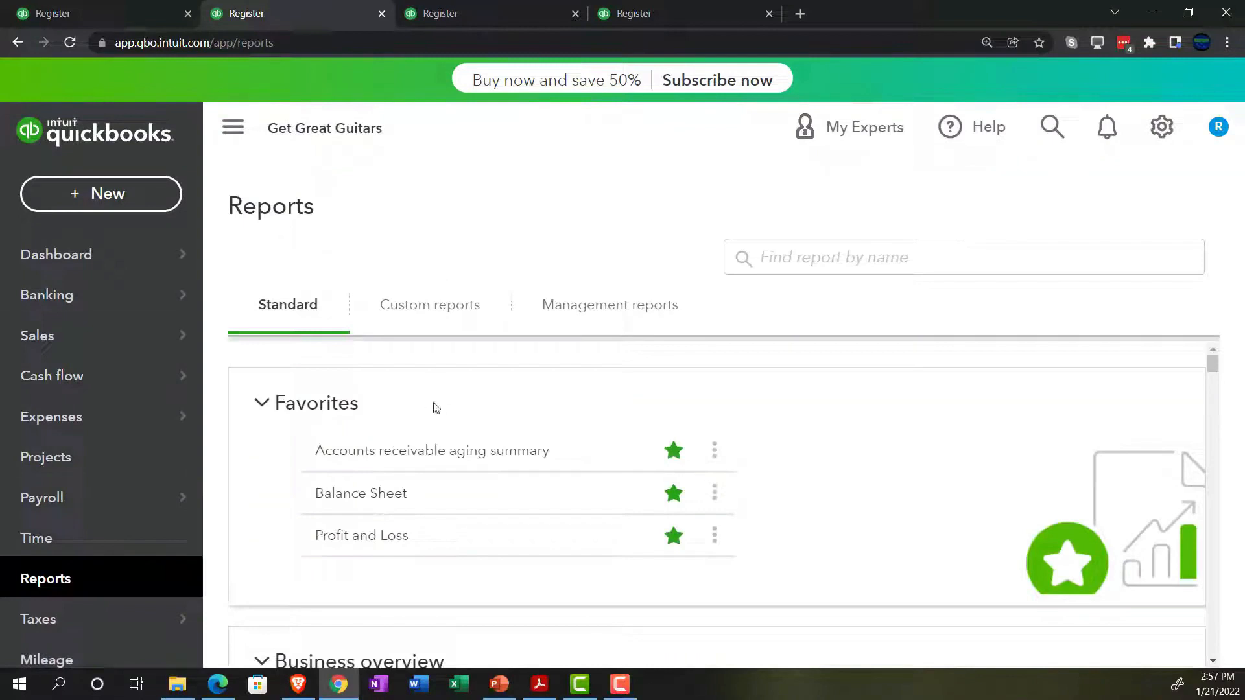
{"action": "left_click", "coordinate": [375, 500]}
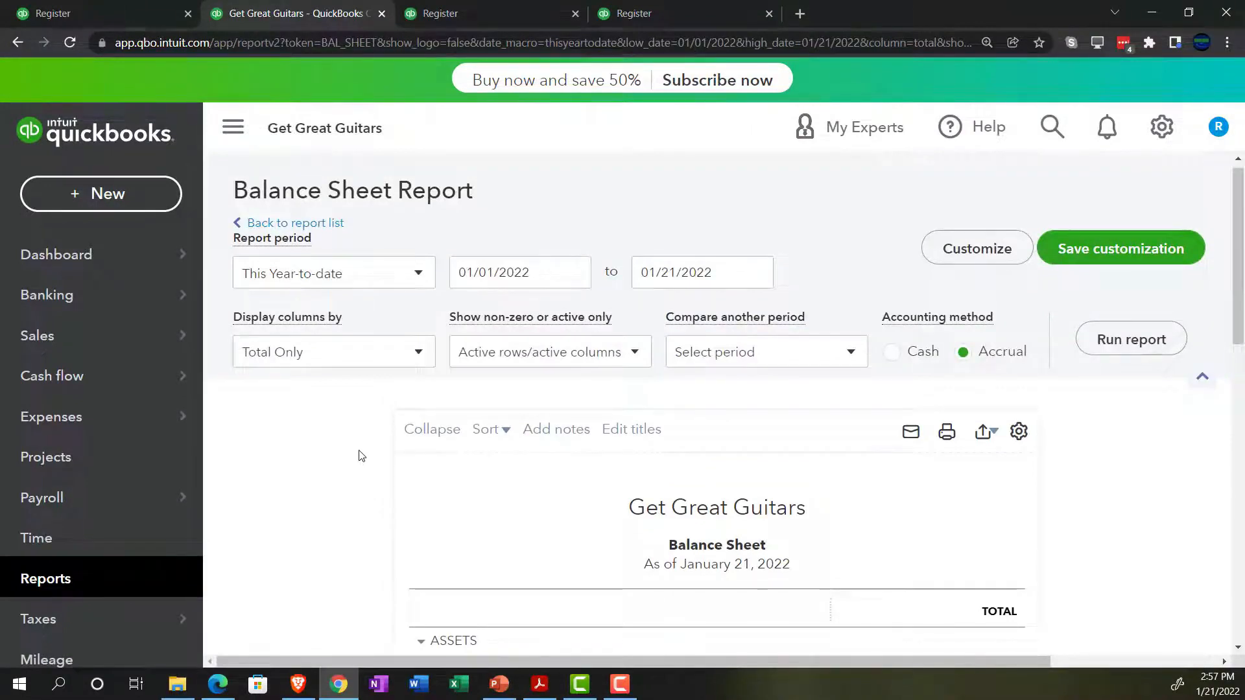
{"action": "left_click", "coordinate": [462, 273]}
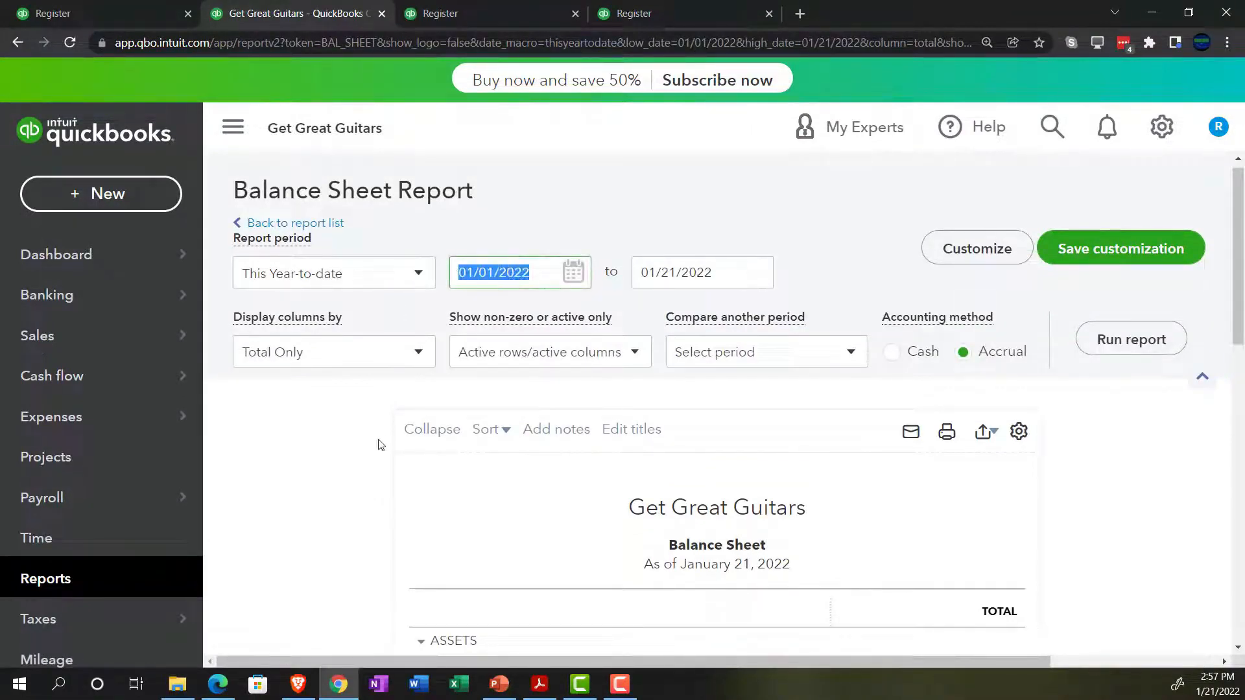
{"action": "type", "text": "01"}
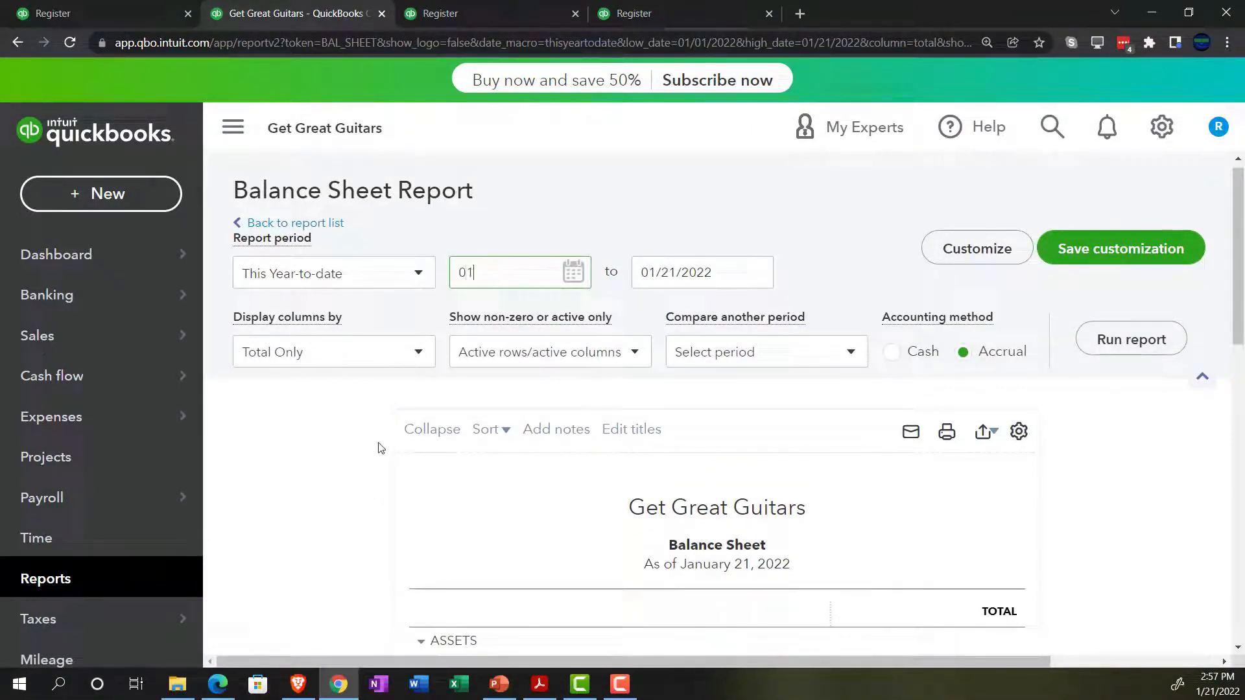
{"action": "type", "text": "/01/2021"}
{"action": "key", "text": "Tab"}
{"action": "type", "text": "12"}
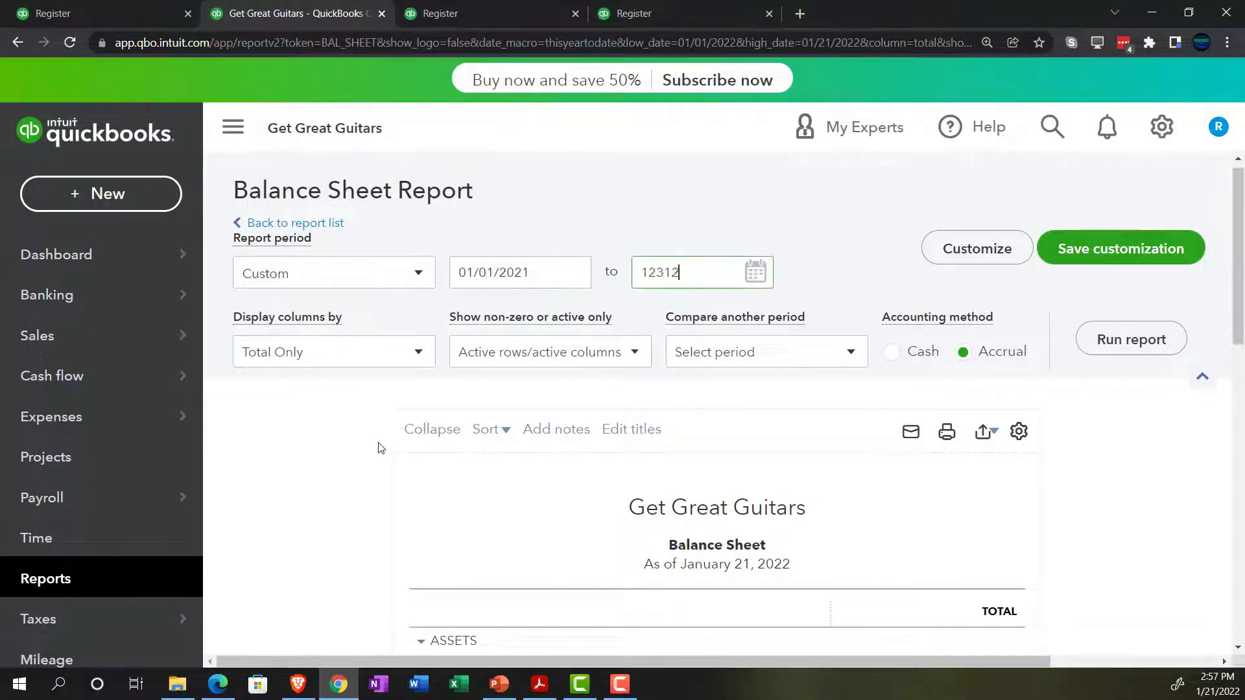
{"action": "type", "text": "/31/2021"}
{"action": "key", "text": "Tab"}
{"action": "left_click", "coordinate": [1106, 339]}
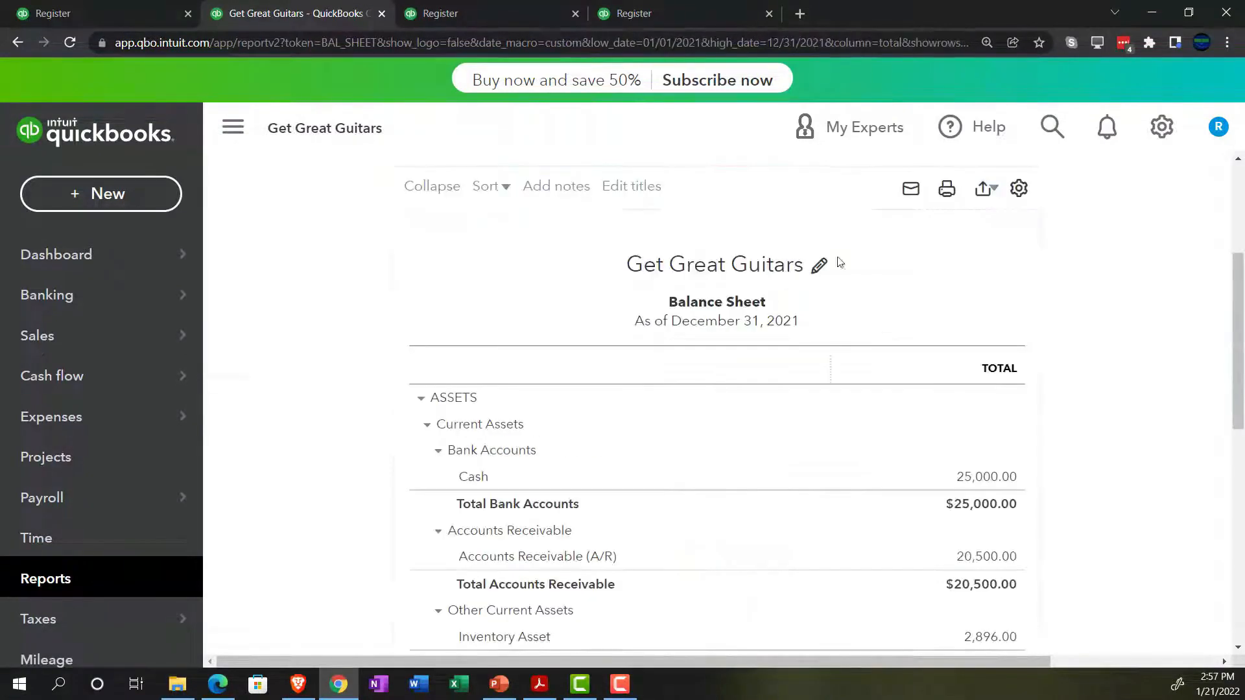
{"action": "left_click", "coordinate": [237, 131]}
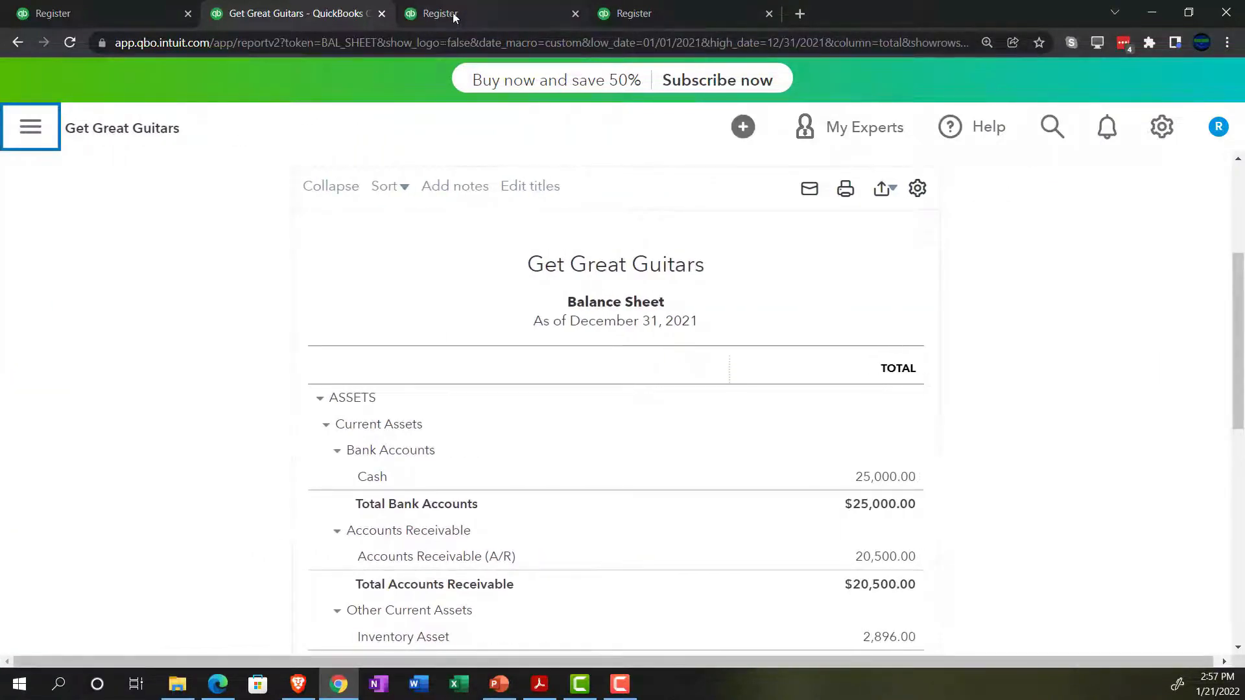
Step: Run the Profit and Loss report for 01/01/2021 to 12/31/2021 in the third browser tab and collapse the navigation menu
{"action": "left_click", "coordinate": [453, 14]}
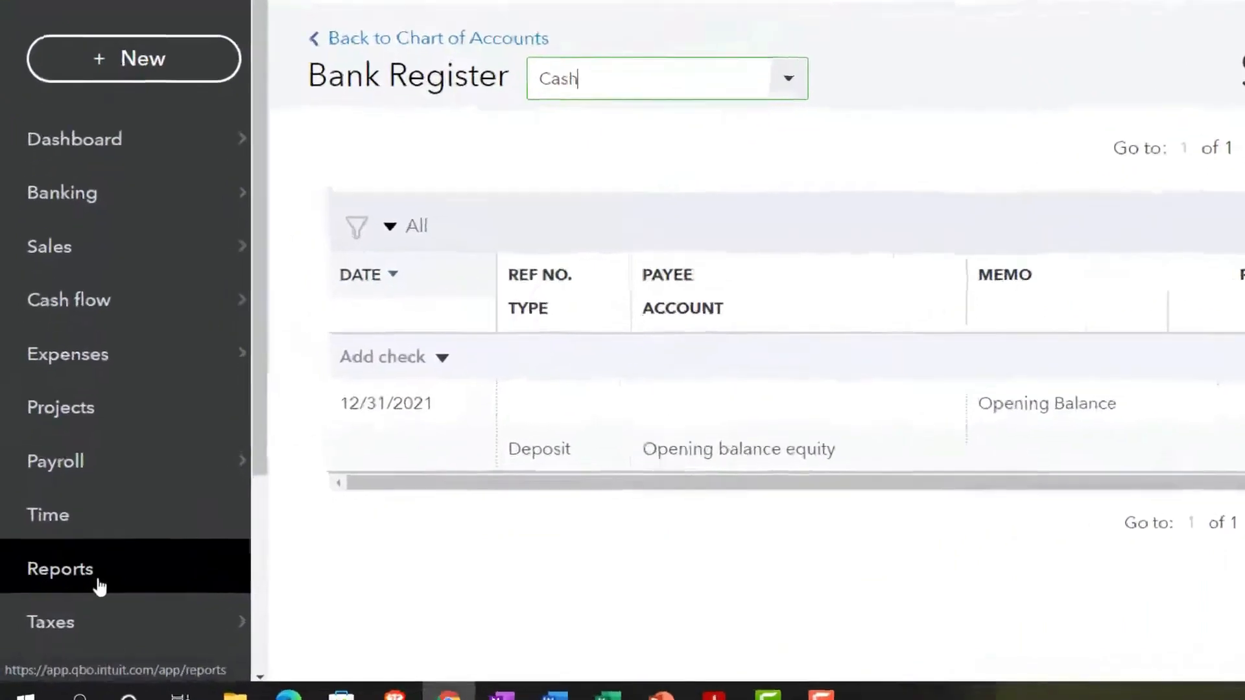
{"action": "left_click", "coordinate": [75, 591]}
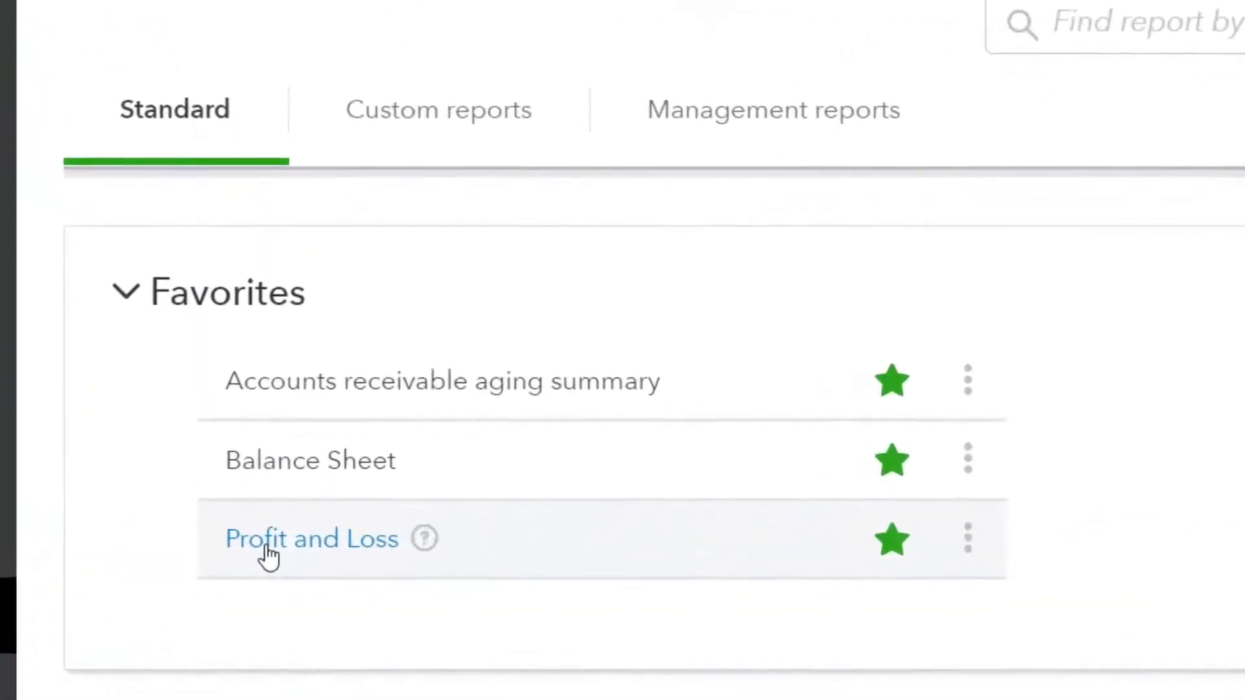
{"action": "left_click", "coordinate": [332, 538]}
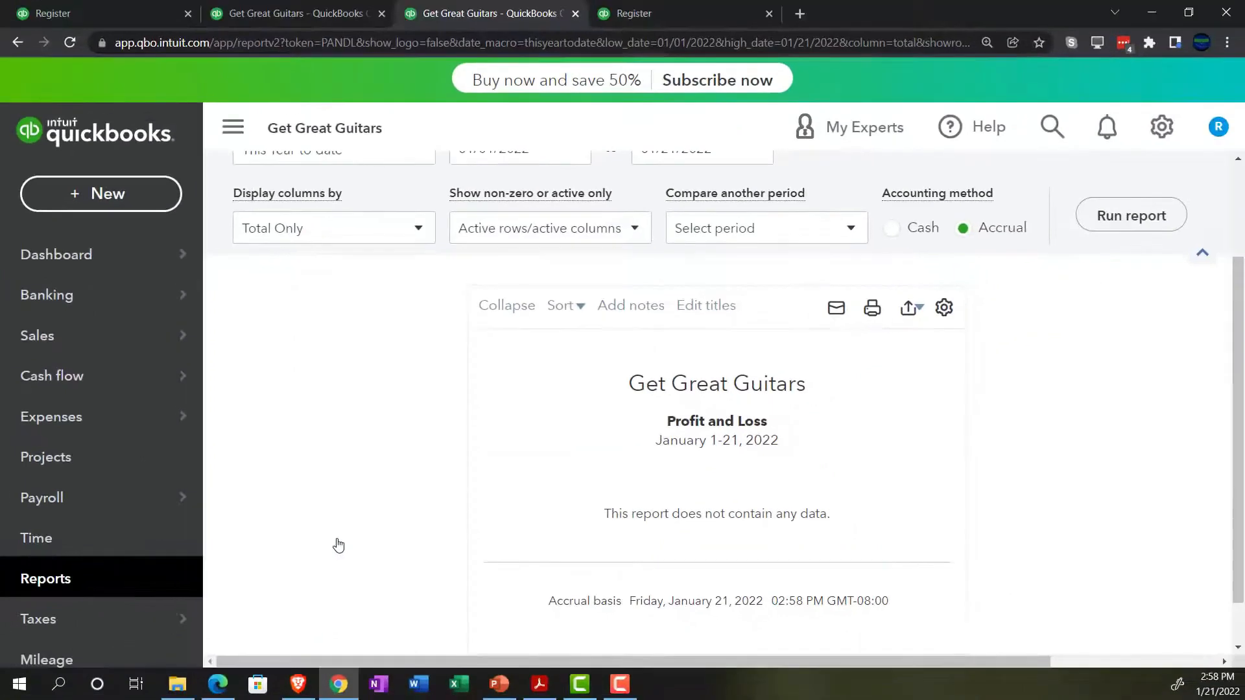
{"action": "scroll", "coordinate": [339, 545], "scroll_direction": "up", "scroll_amount": 2}
{"action": "left_click_drag", "start_coordinate": [538, 283], "coordinate": [430, 281]}
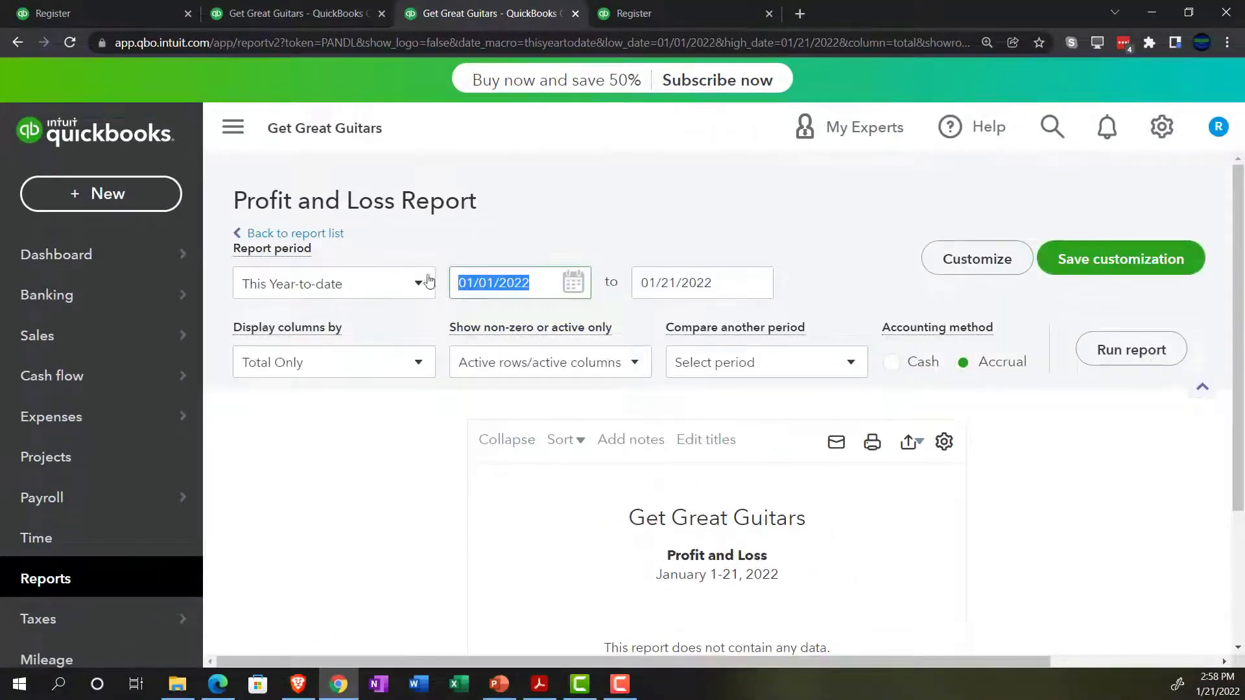
{"action": "type", "text": "0"}
{"action": "key", "text": "Tab"}
{"action": "type", "text": "1"}
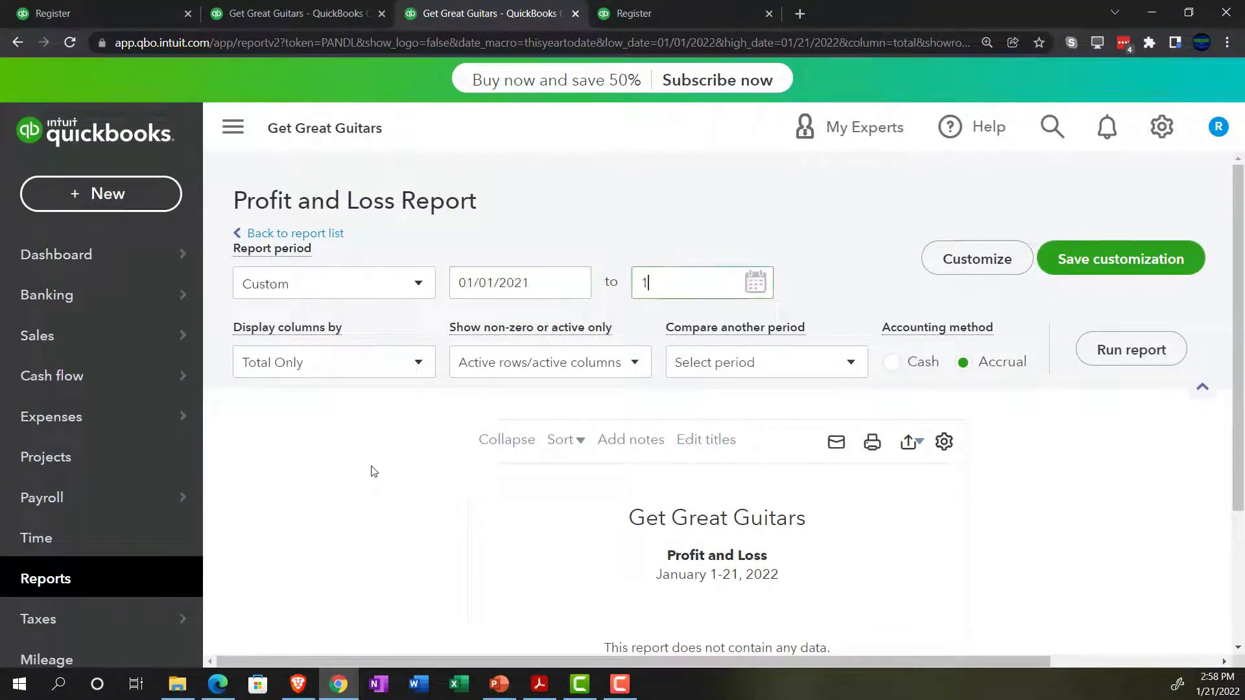
{"action": "type", "text": "2/31/2021"}
{"action": "key", "text": "Tab"}
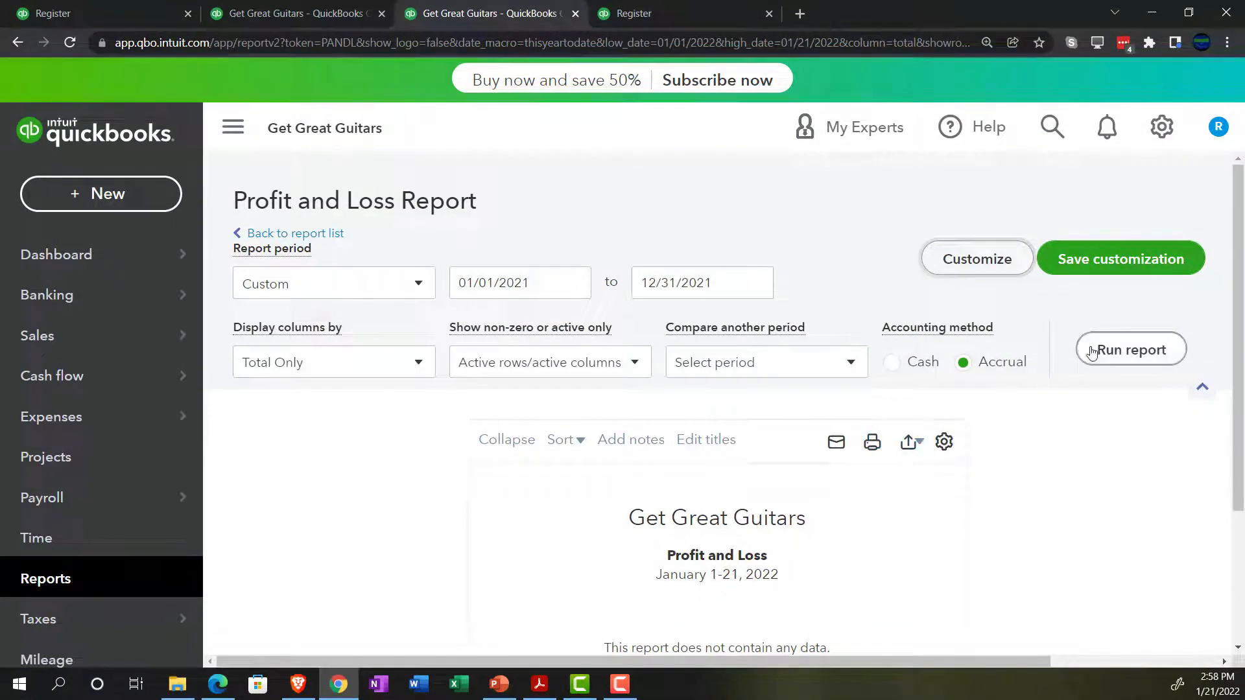
{"action": "left_click", "coordinate": [1091, 350]}
{"action": "left_click", "coordinate": [232, 127]}
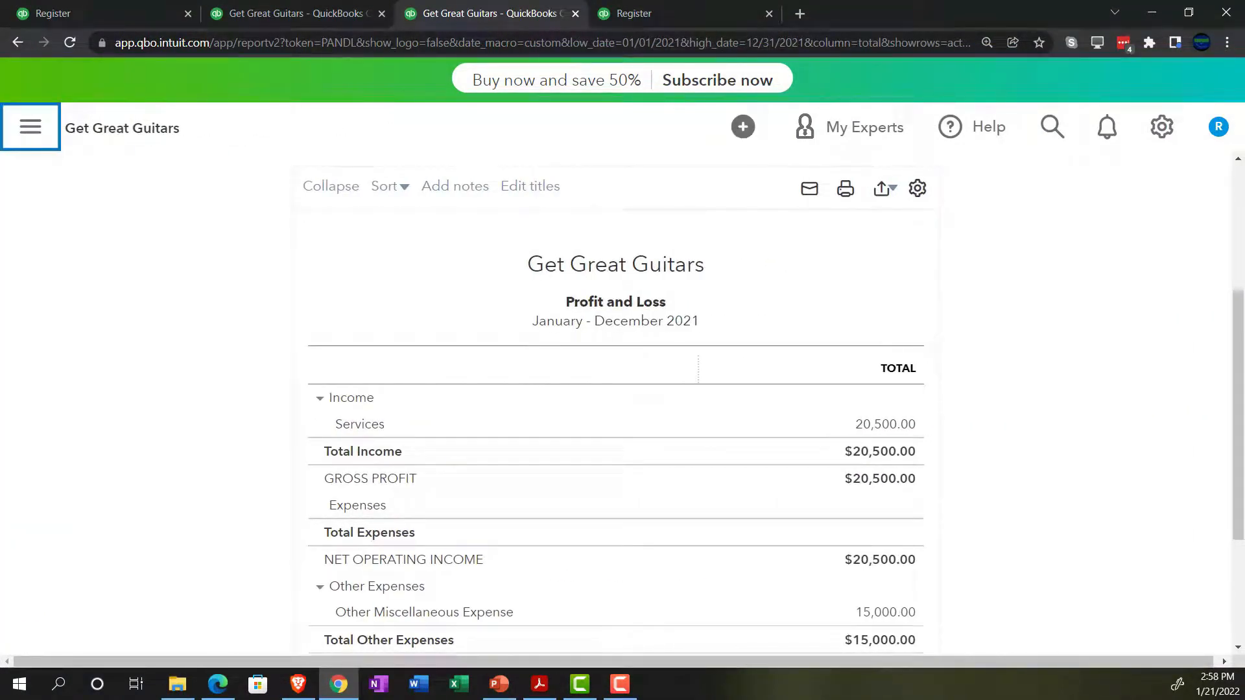
Step: Find and open the Trial Balance report in the fourth browser tab
{"action": "left_click", "coordinate": [645, 18]}
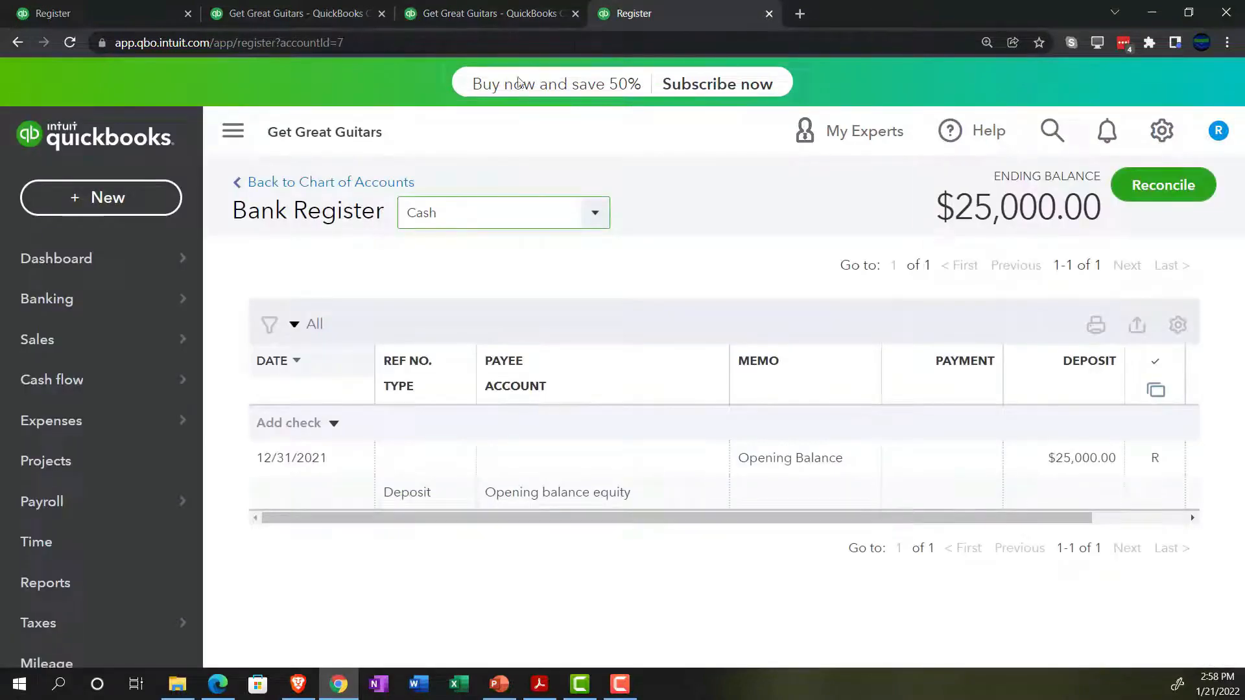
{"action": "left_click", "coordinate": [92, 580]}
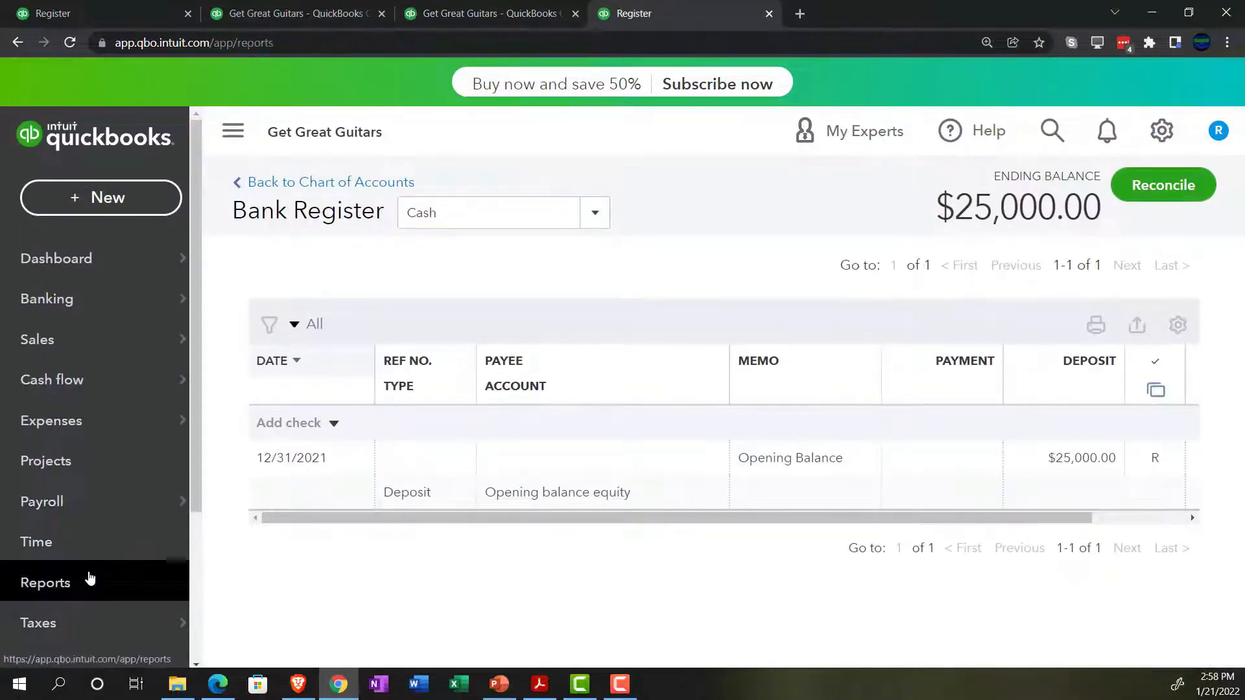
{"action": "left_click", "coordinate": [833, 268]}
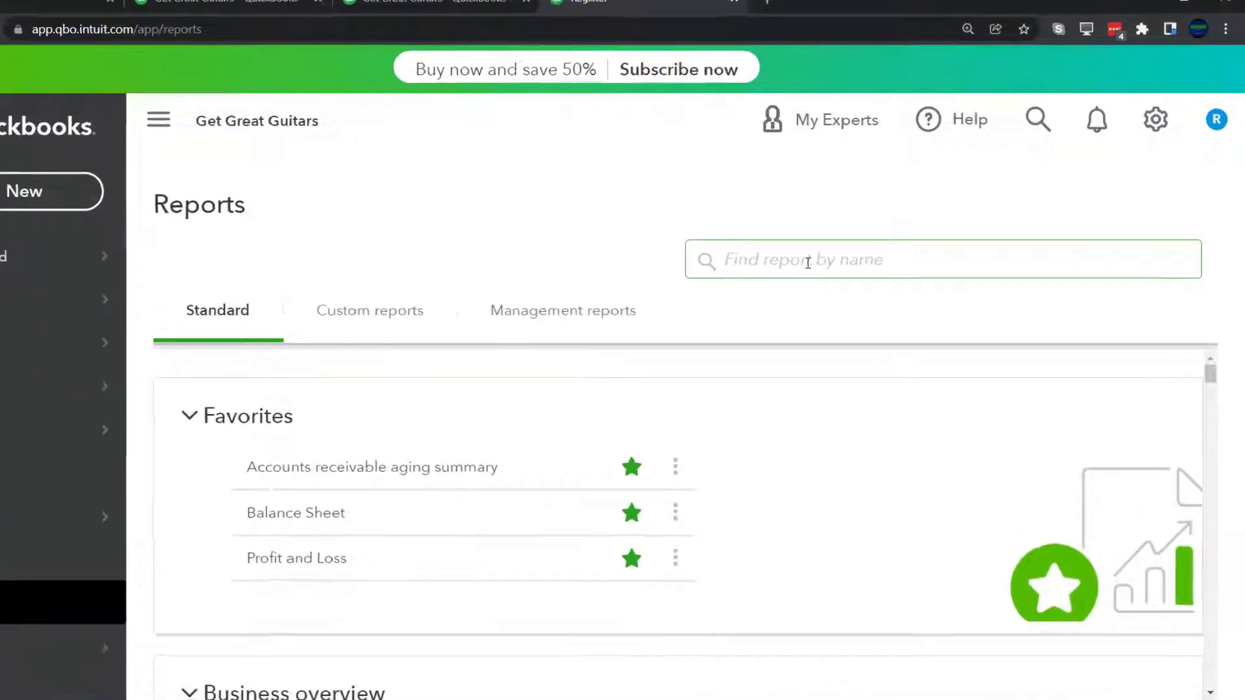
{"action": "type", "text": "Trial b"}
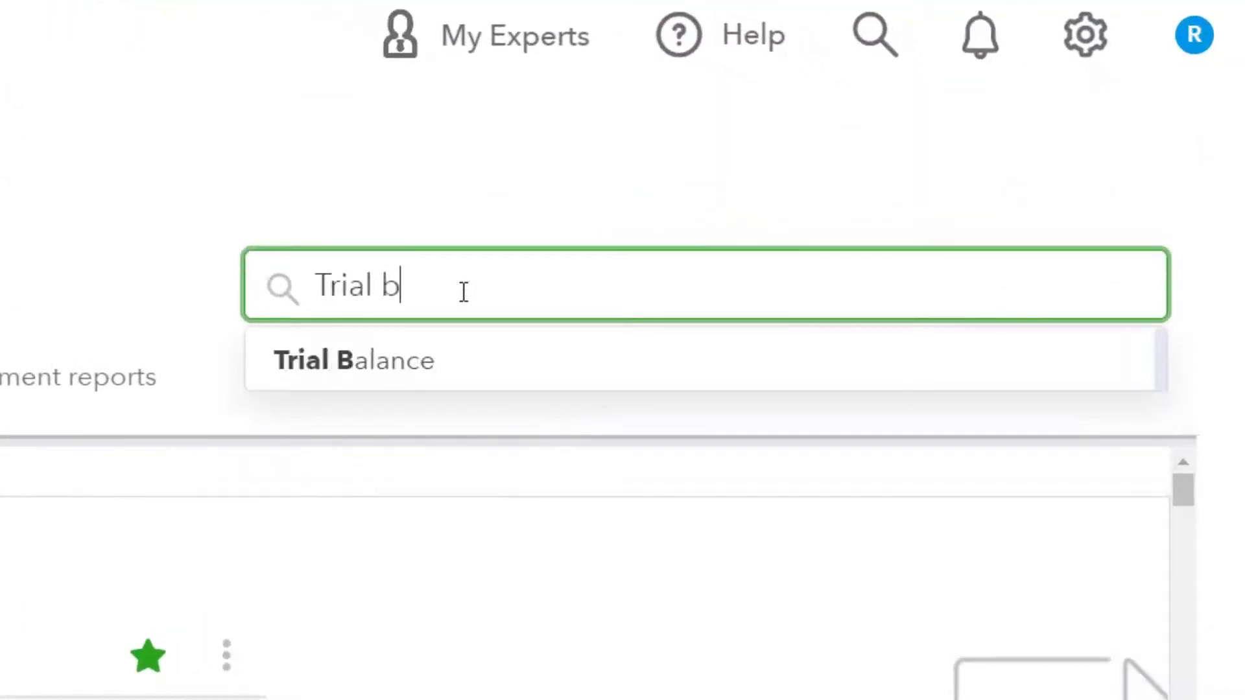
{"action": "key", "text": "Down"}
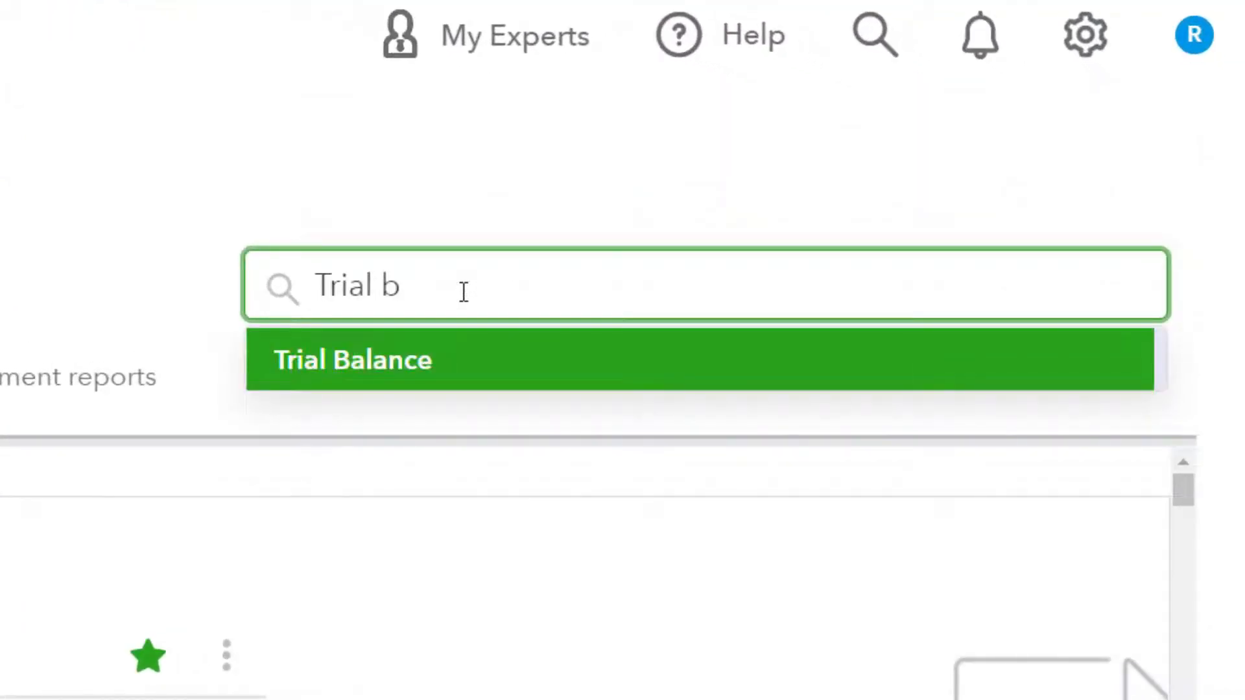
{"action": "key", "text": "Return"}
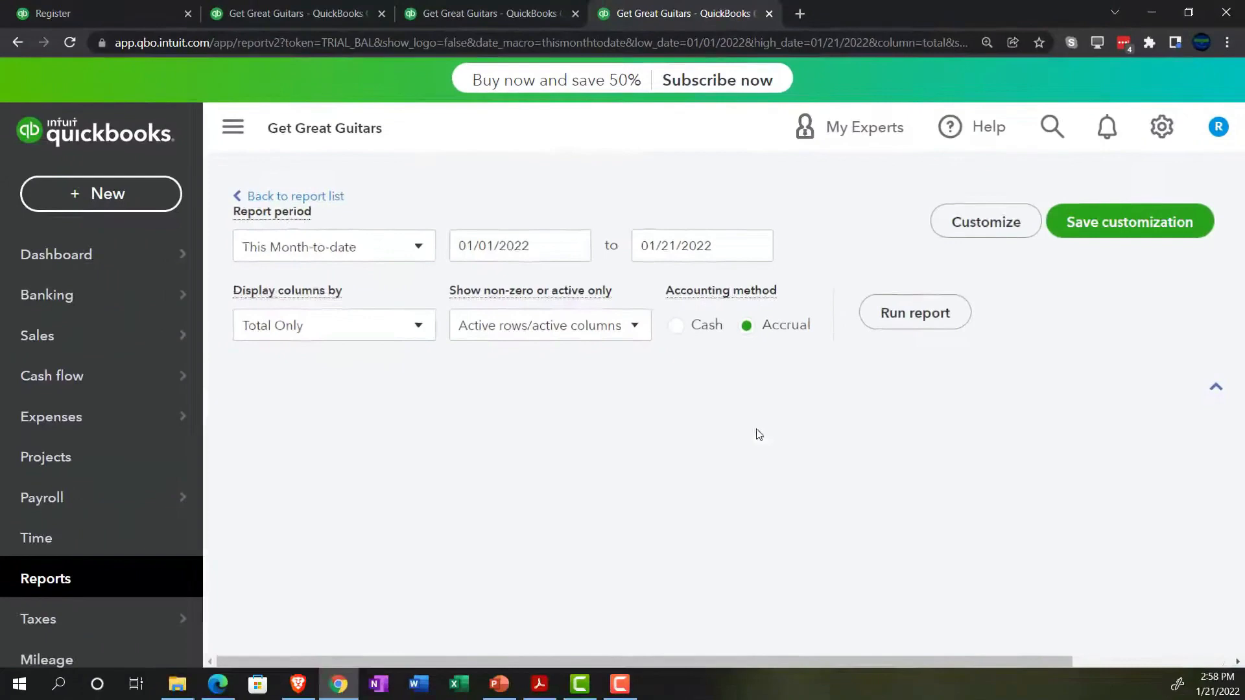
{"action": "scroll", "coordinate": [757, 433], "scroll_direction": "down", "scroll_amount": 5}
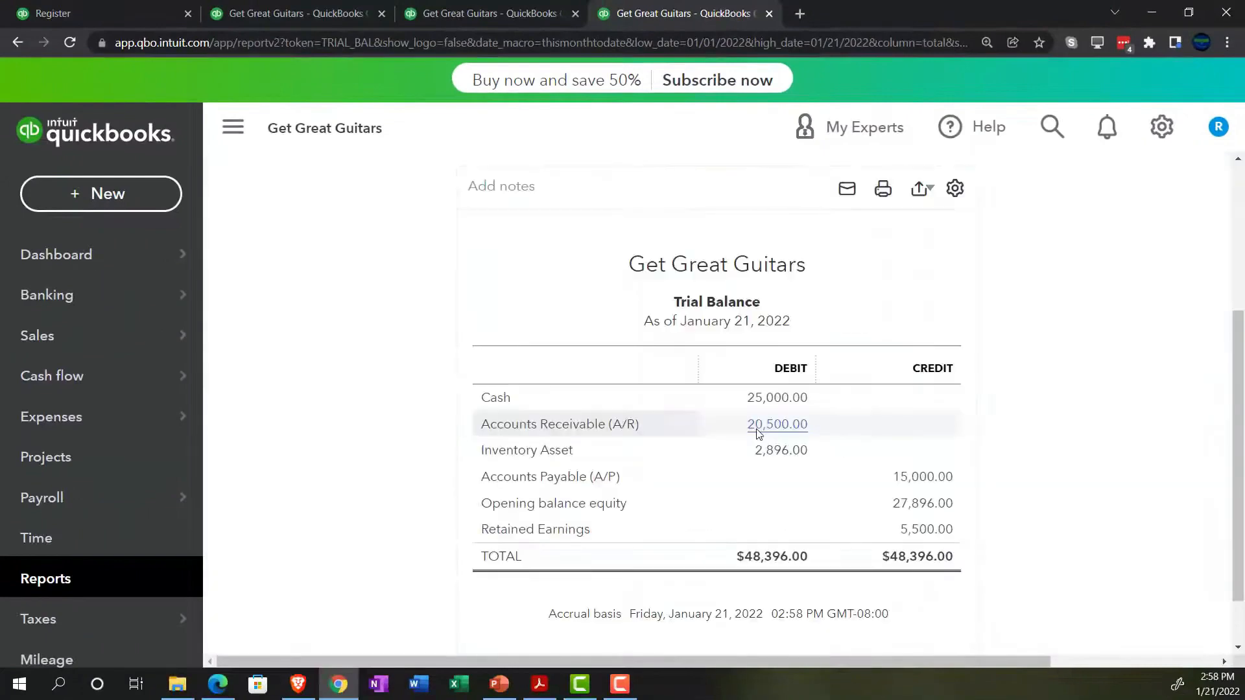
Step: Run the Trial Balance report for the period 01/01/2021 to 12/31/2021
{"action": "scroll", "coordinate": [713, 428], "scroll_direction": "up", "scroll_amount": 5}
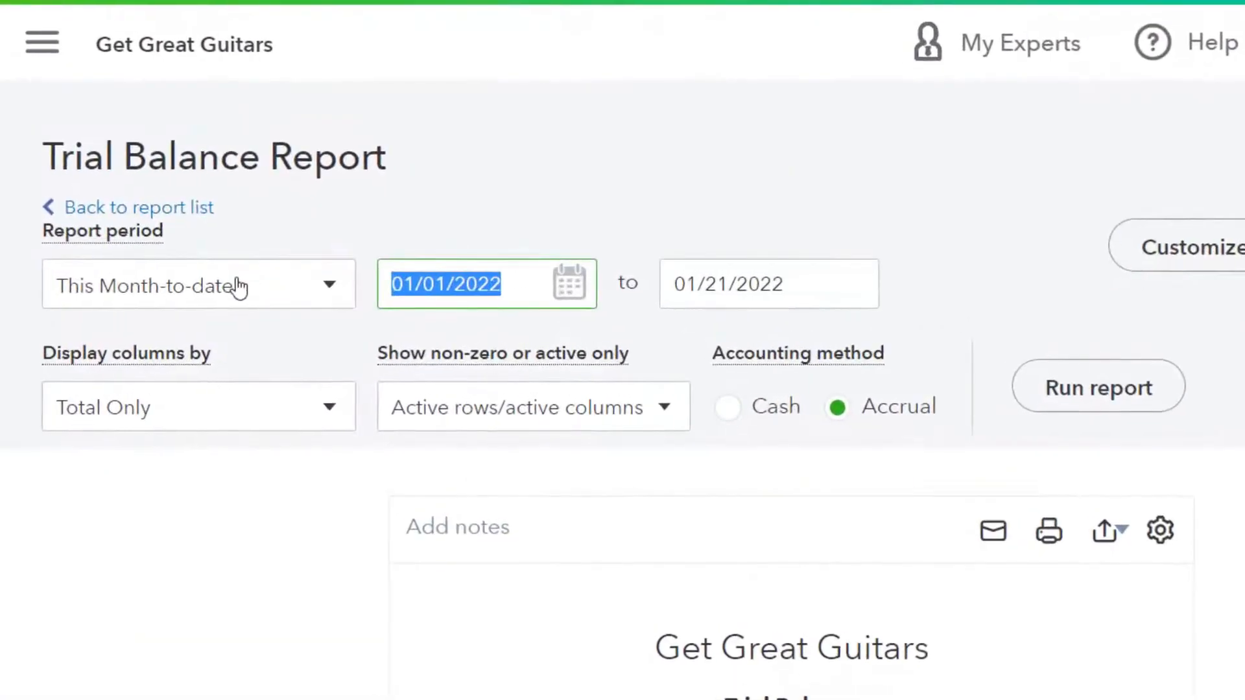
{"action": "type", "text": "0"}
{"action": "key", "text": "Tab"}
{"action": "type", "text": "1"}
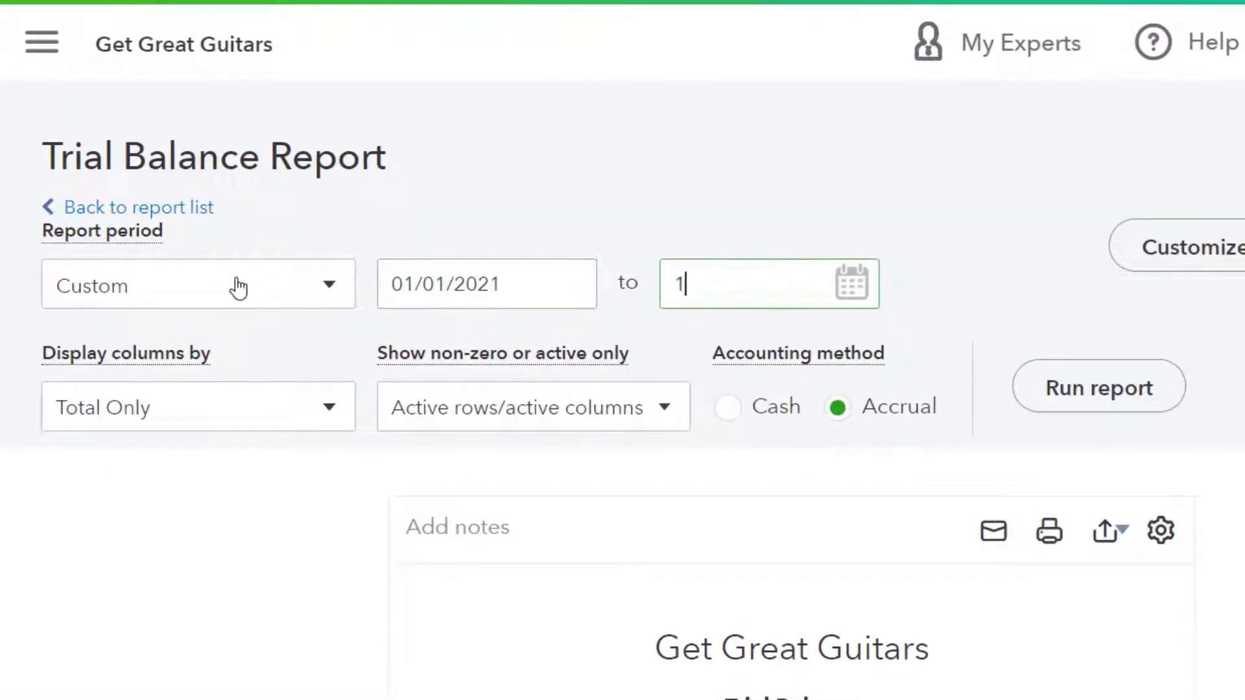
{"action": "type", "text": "23121"}
{"action": "key", "text": "Tab"}
{"action": "left_click", "coordinate": [1055, 403]}
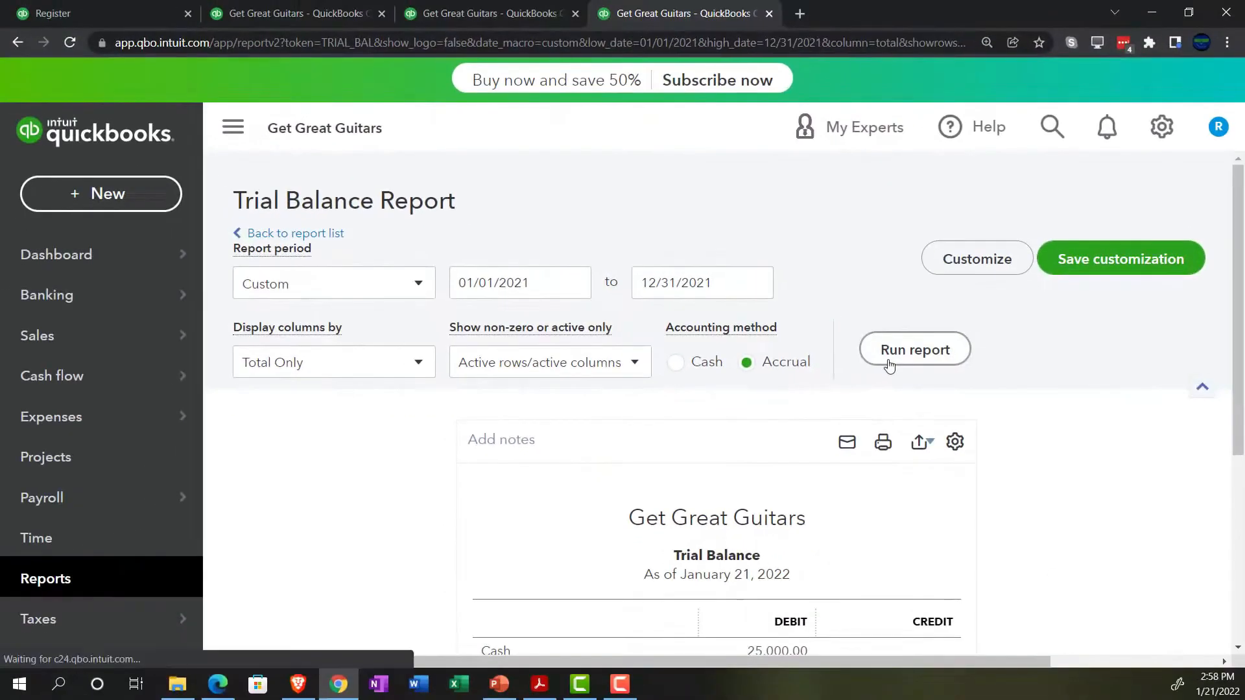
{"action": "scroll", "coordinate": [1055, 407], "scroll_direction": "down", "scroll_amount": 4}
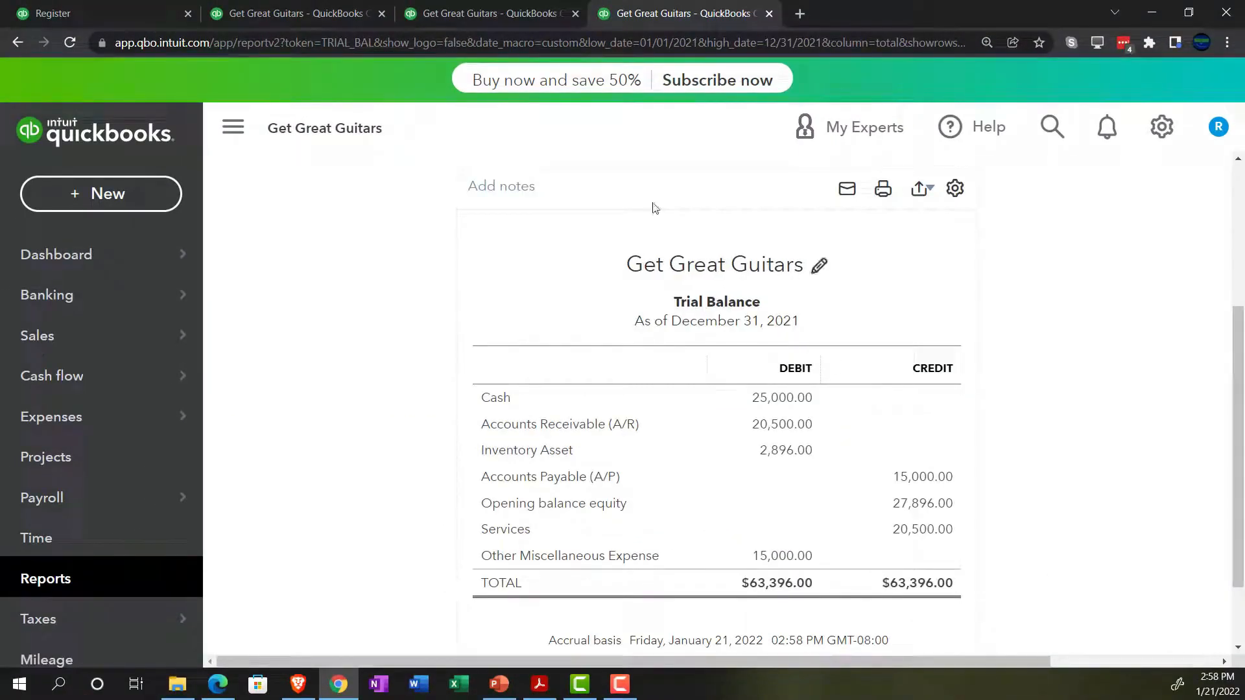
Step: Return to the Balance Sheet in the second browser tab, enlarge the page, and open the transaction report behind the Cash amount
{"action": "left_click", "coordinate": [316, 13]}
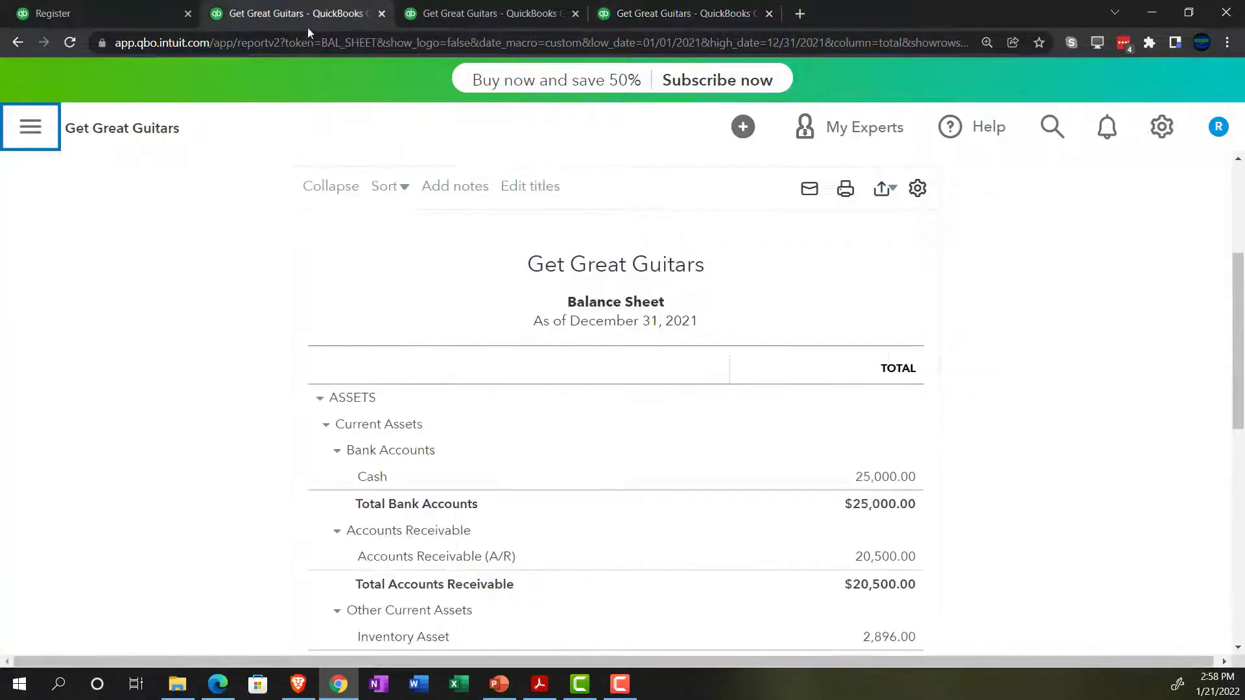
{"action": "key", "text": "ctrl+plus"}
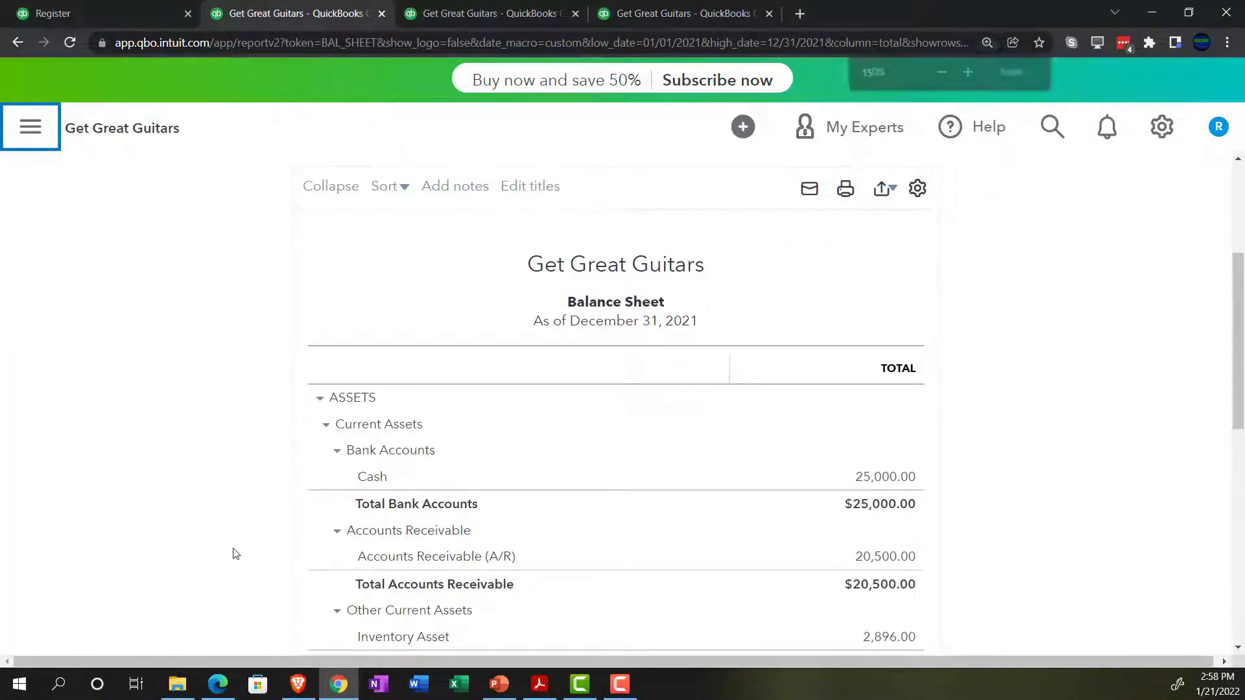
{"action": "key", "text": "ctrl+plus"}
{"action": "scroll", "coordinate": [234, 552], "scroll_direction": "down", "scroll_amount": 3}
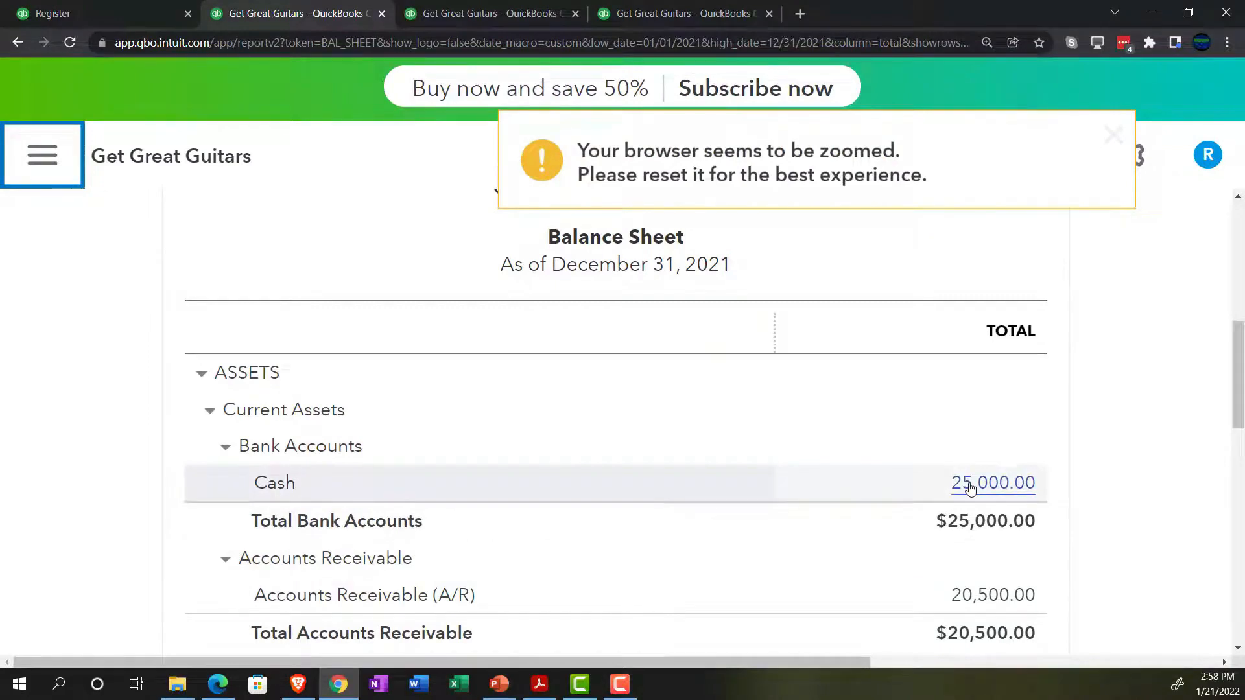
{"action": "left_click", "coordinate": [970, 486]}
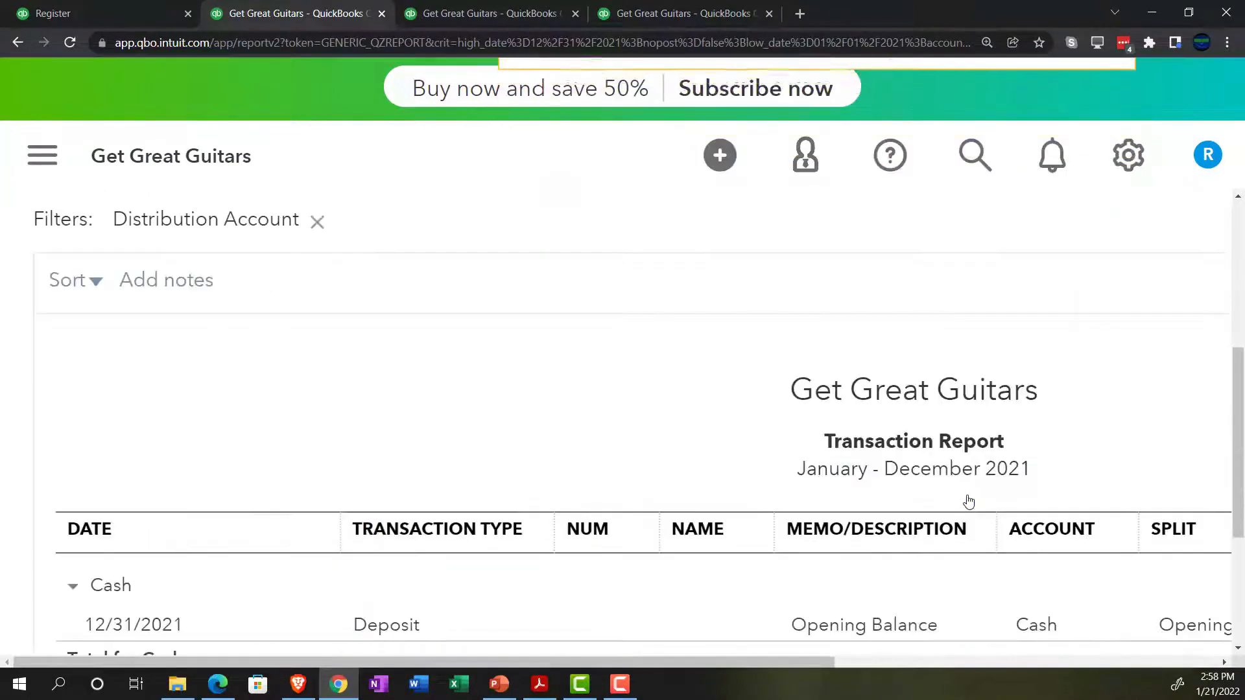
Step: Open the Cash opening balance deposit from the transaction report, close it unchanged, and go back to the Balance Sheet
{"action": "scroll", "coordinate": [820, 490], "scroll_direction": "down", "scroll_amount": 3}
{"action": "key", "text": "ctrl+minus"}
{"action": "key", "text": "ctrl+minus"}
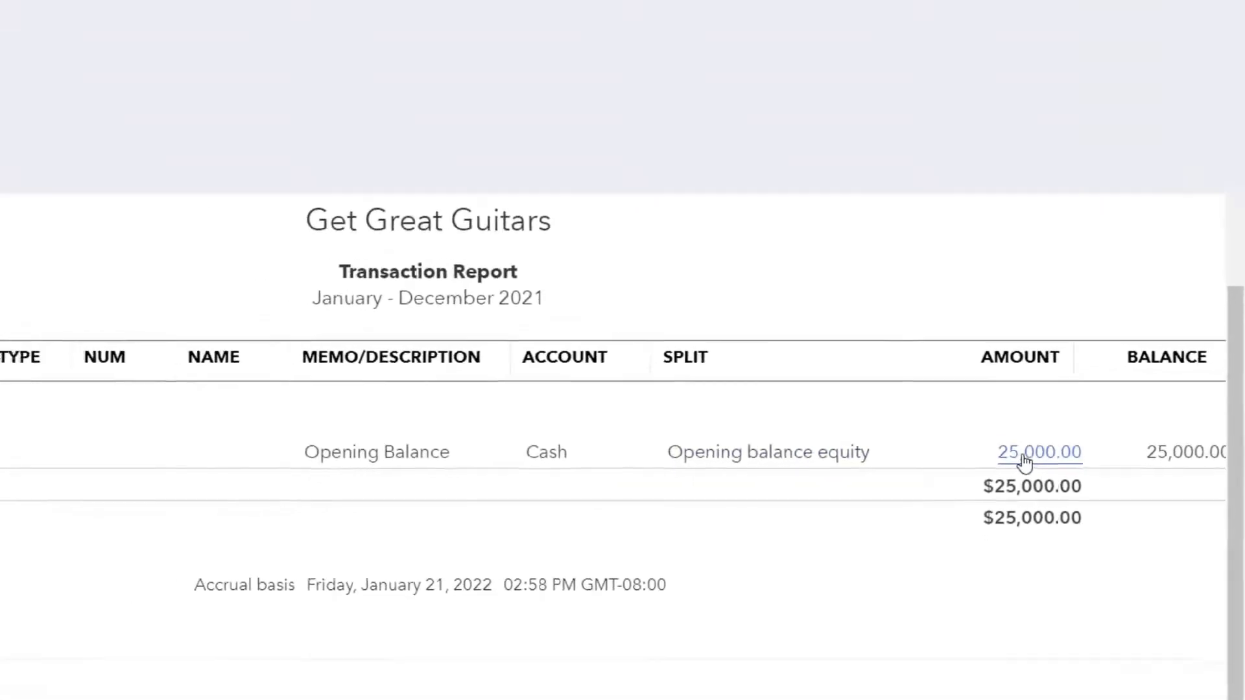
{"action": "left_click", "coordinate": [1000, 461]}
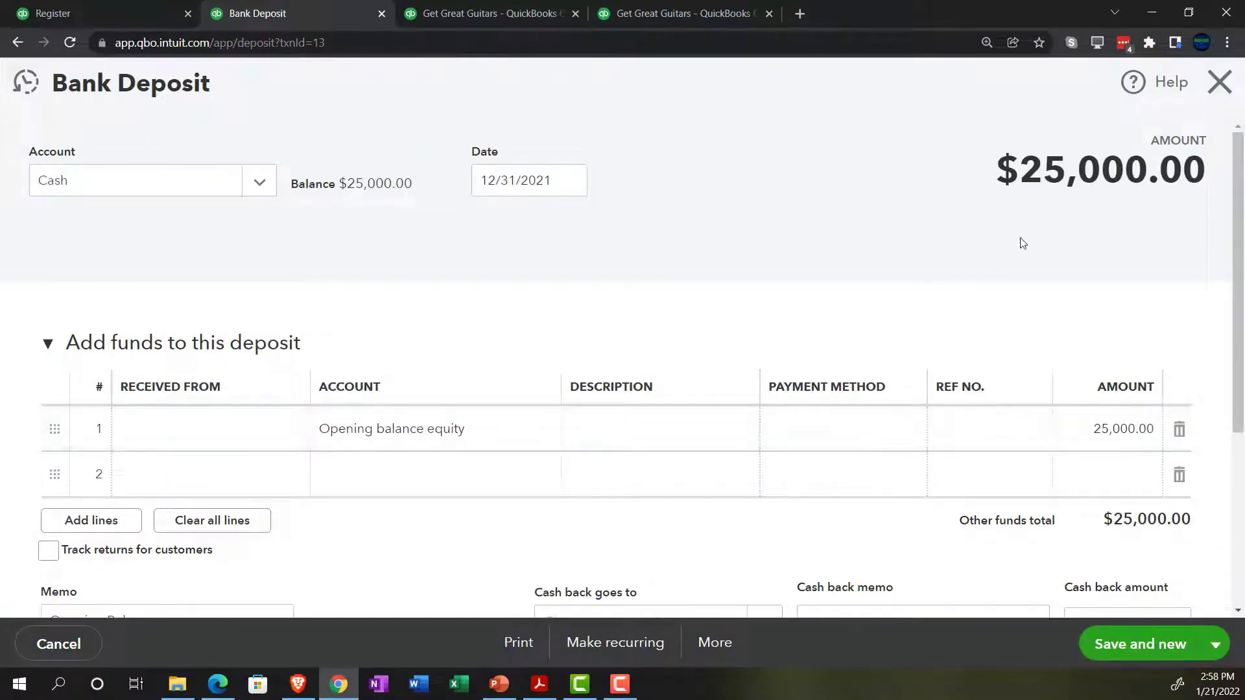
{"action": "left_click", "coordinate": [1218, 83]}
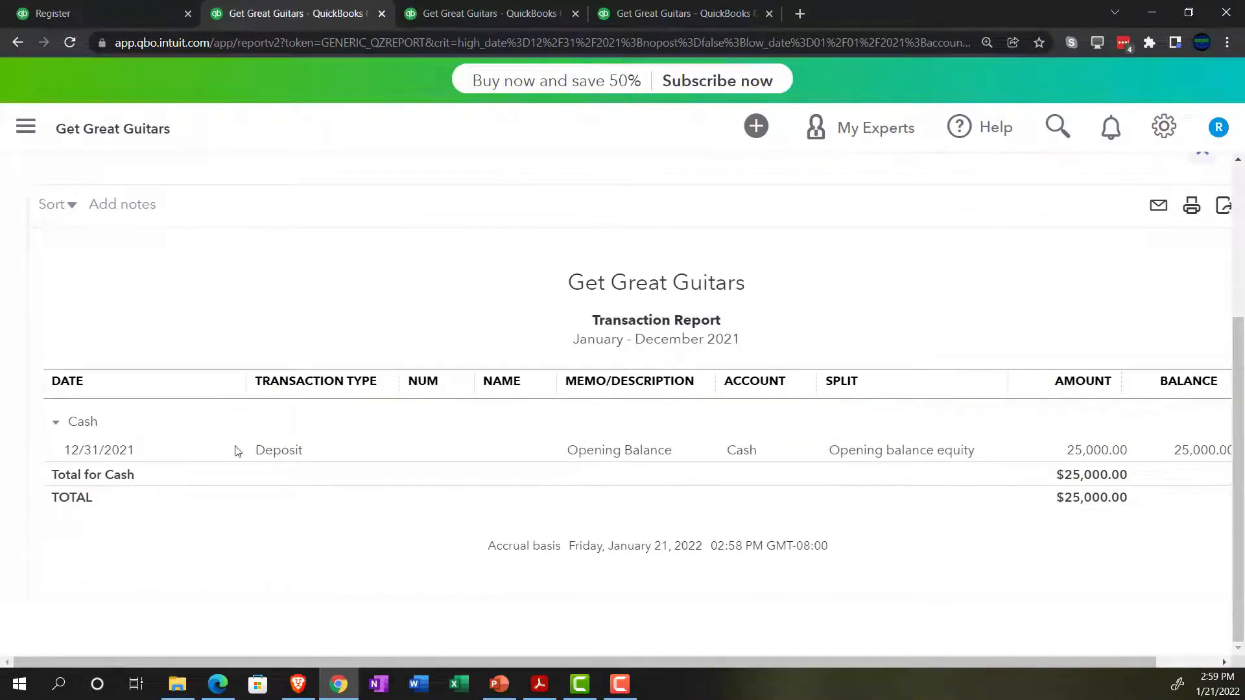
{"action": "scroll", "coordinate": [235, 452], "scroll_direction": "up", "scroll_amount": 4}
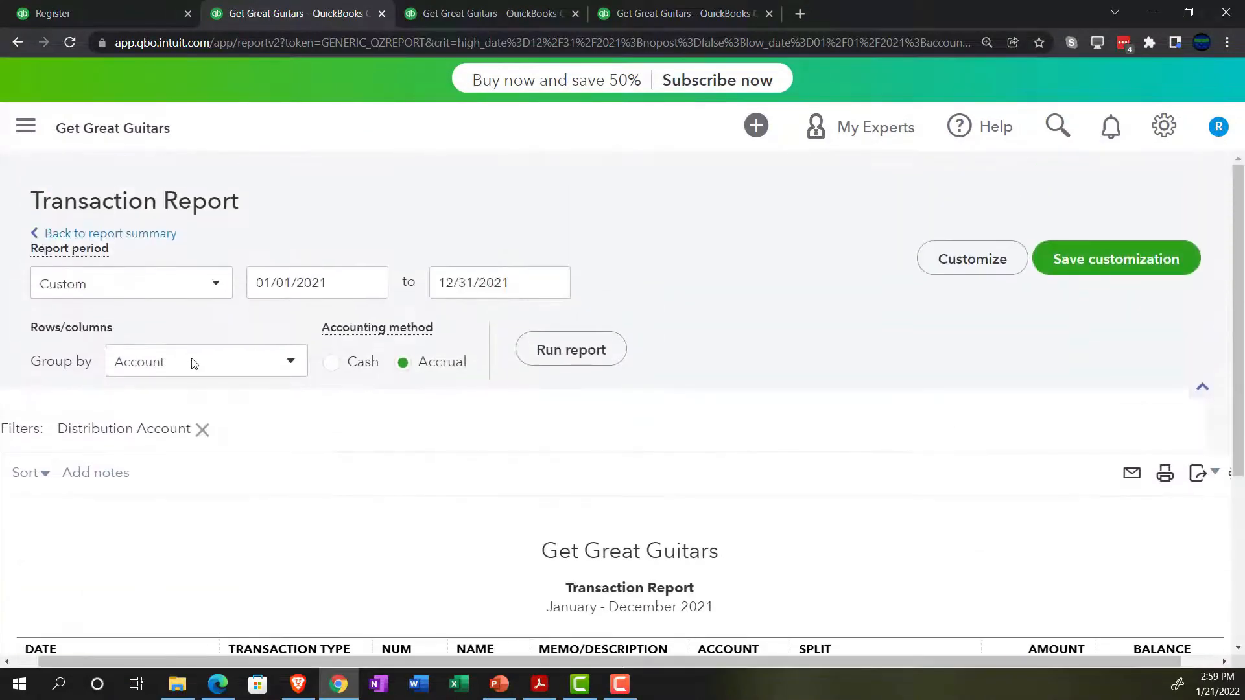
{"action": "left_click", "coordinate": [75, 234]}
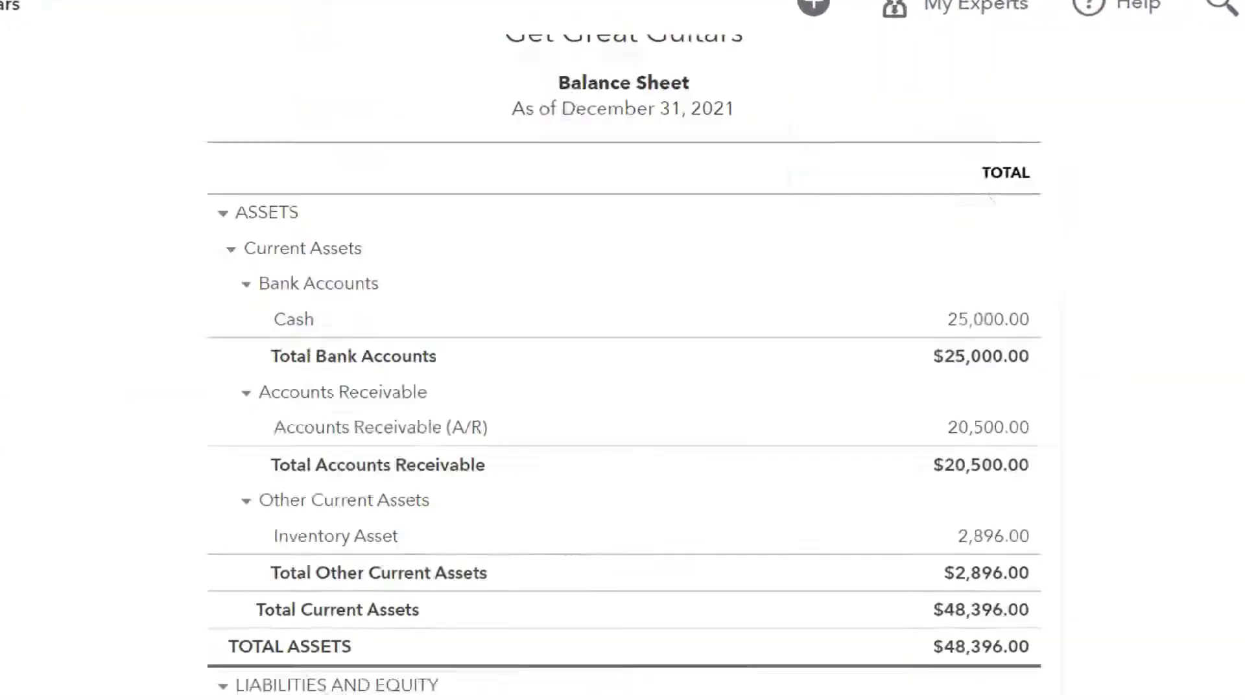
Step: Open the transactions behind Opening balance equity on the Balance Sheet, review their split accounts, and return to the report summary
{"action": "scroll", "coordinate": [4, 402], "scroll_direction": "down", "scroll_amount": 8}
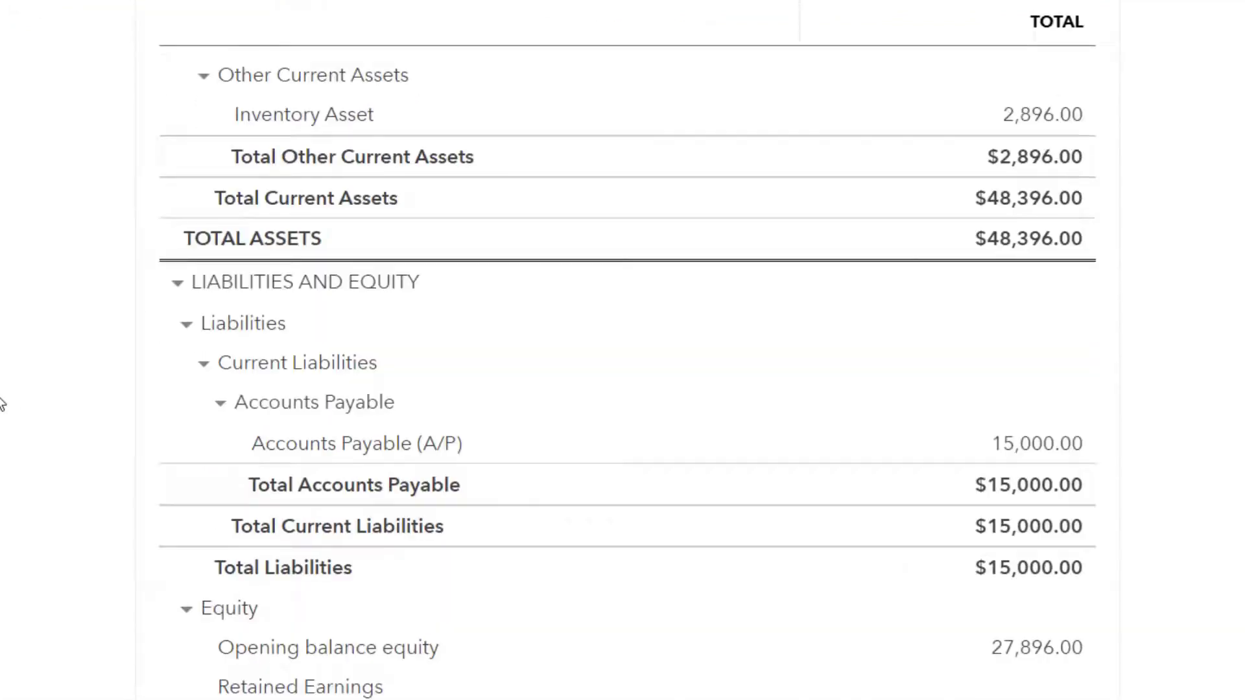
{"action": "scroll", "coordinate": [3, 403], "scroll_direction": "down", "scroll_amount": 2}
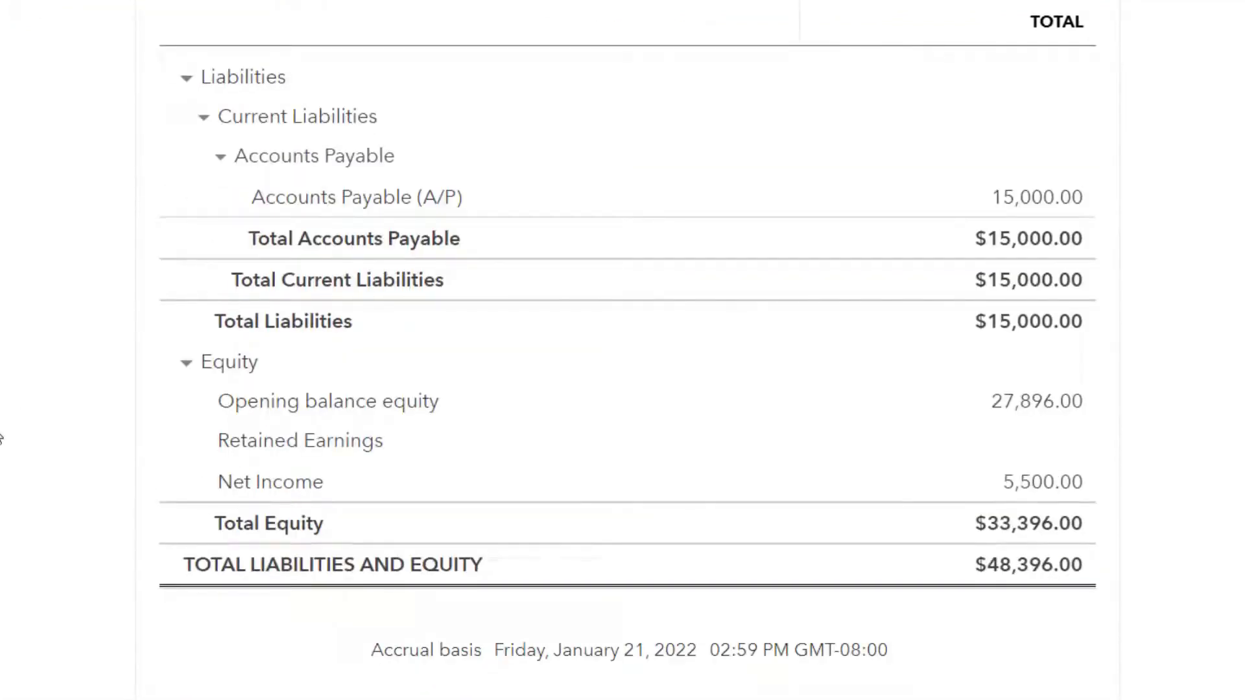
{"action": "left_click", "coordinate": [1003, 406]}
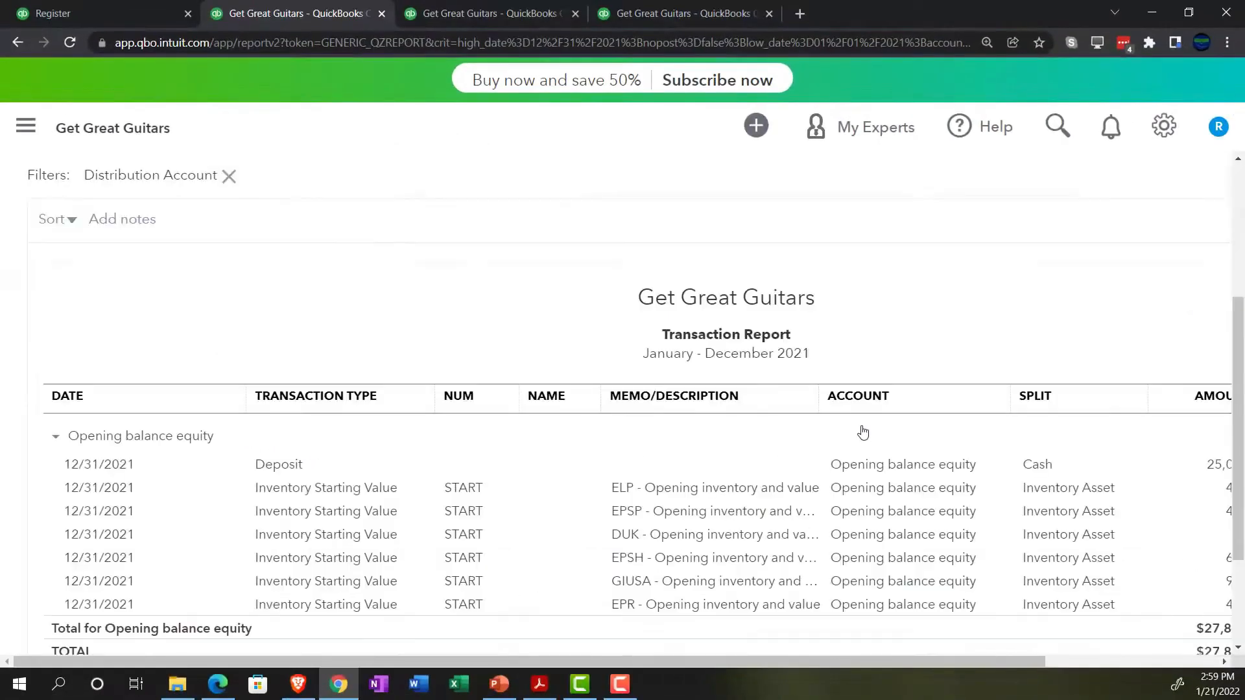
{"action": "scroll", "coordinate": [863, 432], "scroll_direction": "down", "scroll_amount": 2}
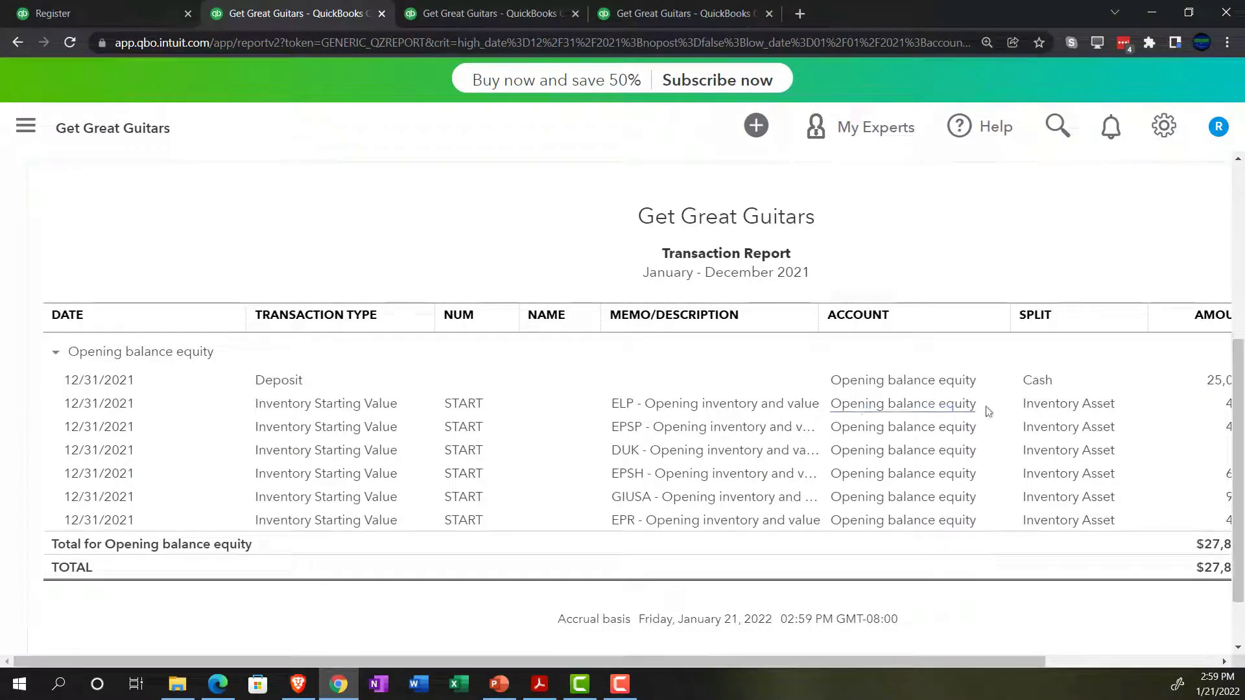
{"action": "left_click_drag", "start_coordinate": [839, 661], "coordinate": [803, 663]}
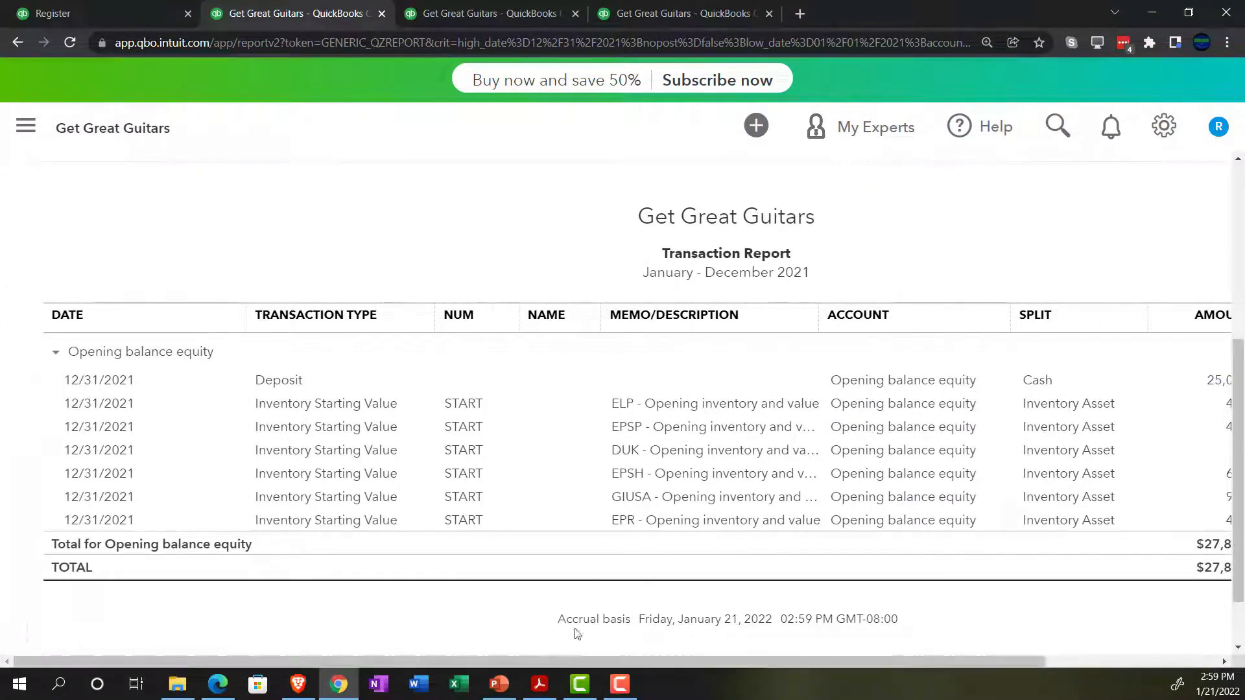
{"action": "scroll", "coordinate": [26, 447], "scroll_direction": "up", "scroll_amount": 5}
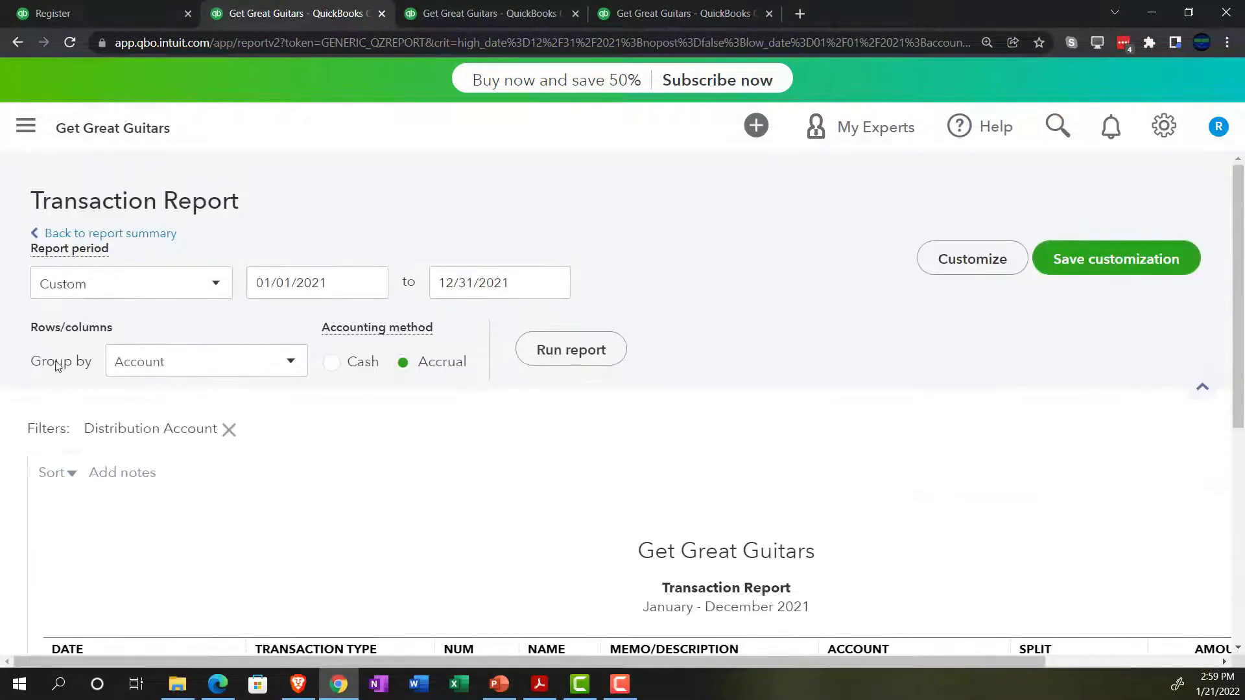
{"action": "left_click", "coordinate": [133, 234]}
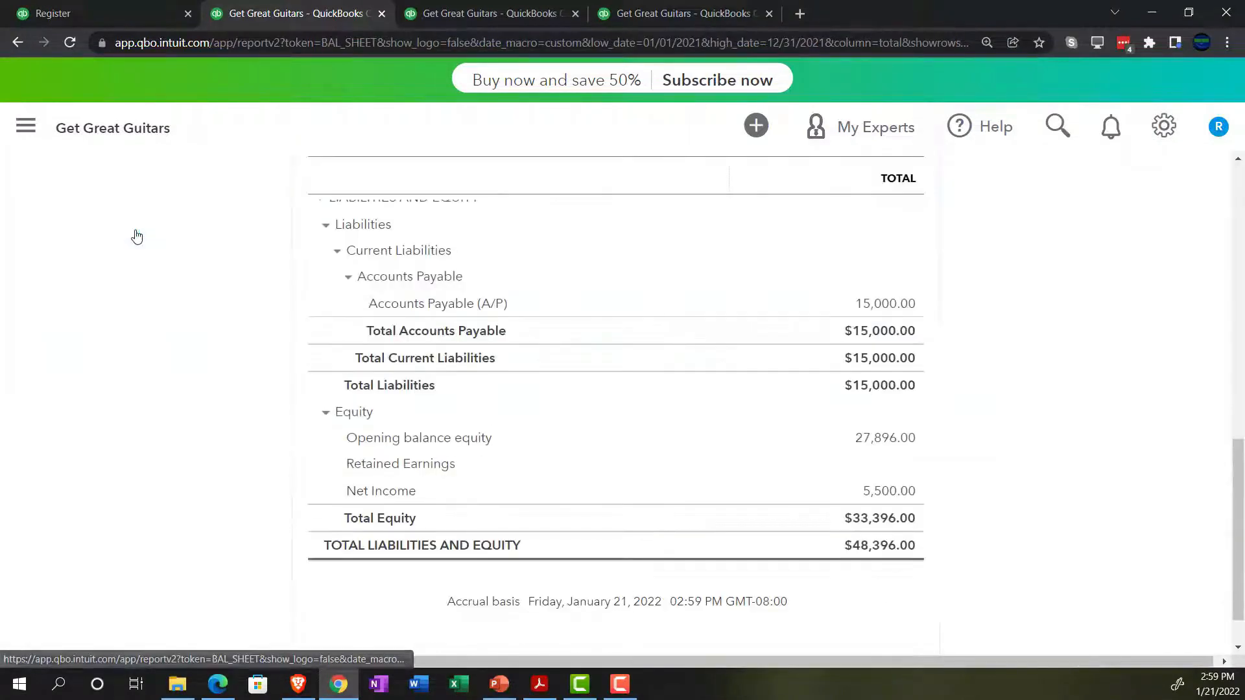
Step: Check the Cash account's register in the first browser tab, and switch to the trial balance PDF in Adobe Acrobat Reader
{"action": "left_click", "coordinate": [127, 13]}
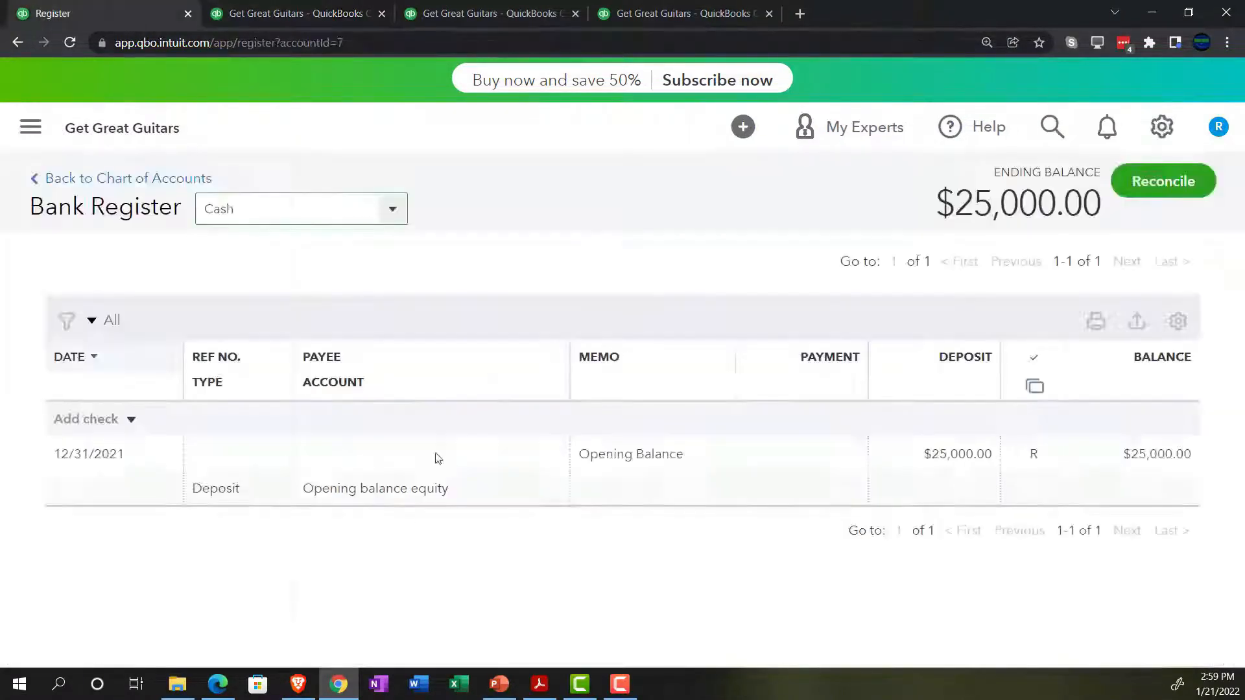
{"action": "left_click", "coordinate": [539, 684]}
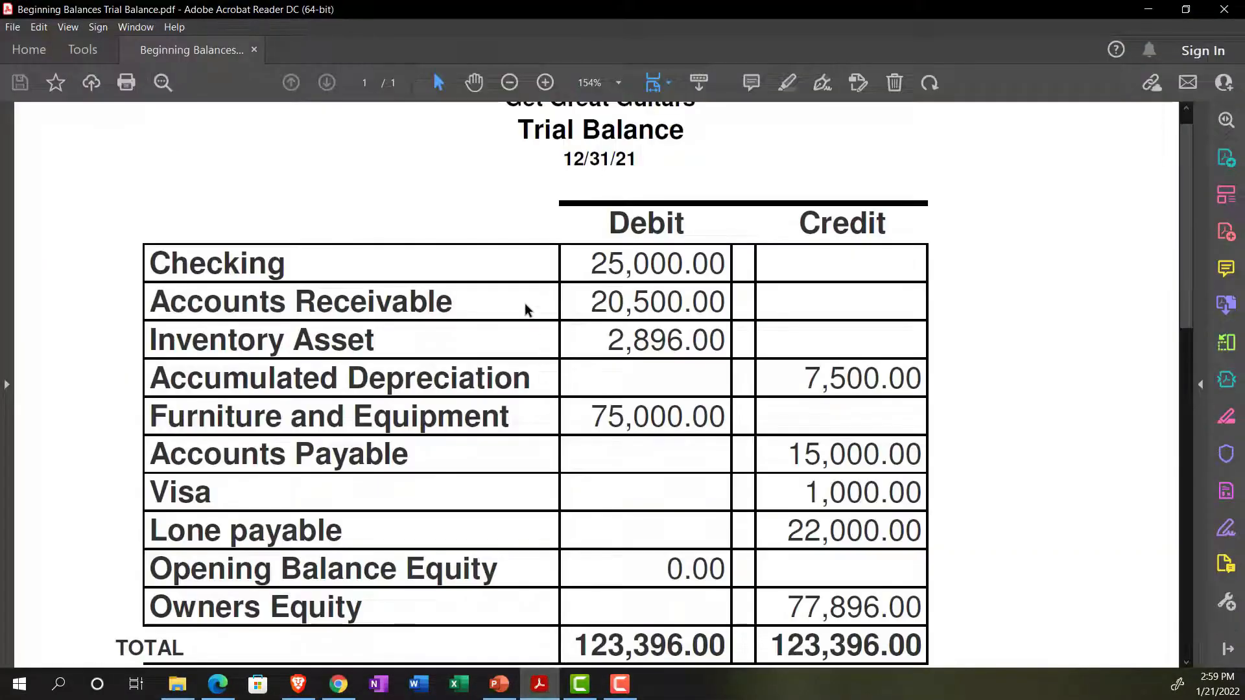
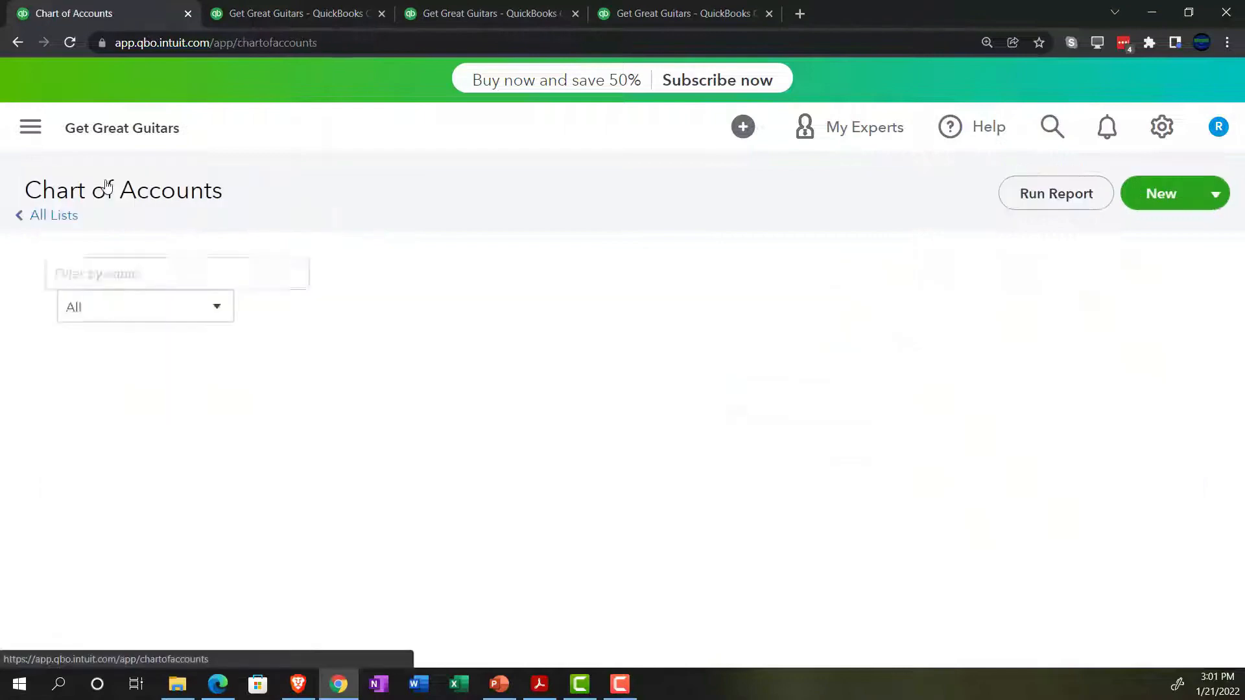
Step: Examine the account list in the chart of accounts, focusing on the fixed asset accounts and their detail types
{"action": "left_click", "coordinate": [30, 128]}
{"action": "scroll", "coordinate": [73, 456], "scroll_direction": "down", "scroll_amount": 2}
{"action": "scroll", "coordinate": [75, 456], "scroll_direction": "down", "scroll_amount": 1}
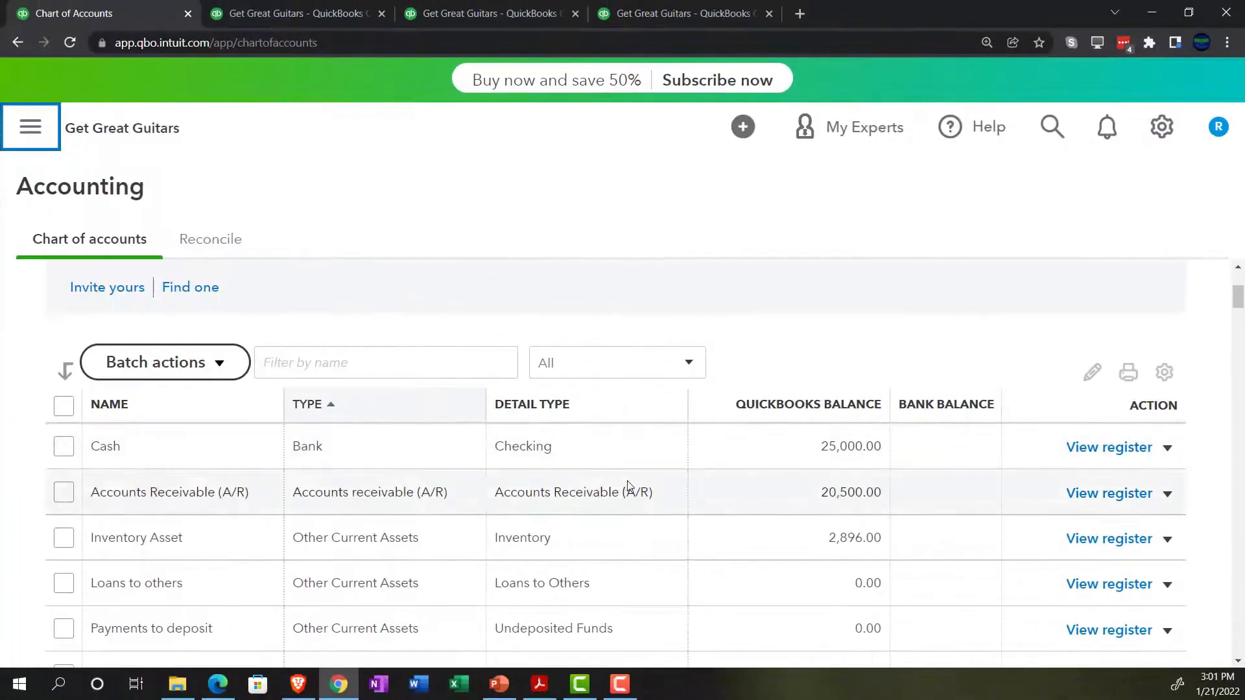
{"action": "scroll", "coordinate": [651, 480], "scroll_direction": "down", "scroll_amount": 3}
{"action": "scroll", "coordinate": [627, 483], "scroll_direction": "down", "scroll_amount": 3}
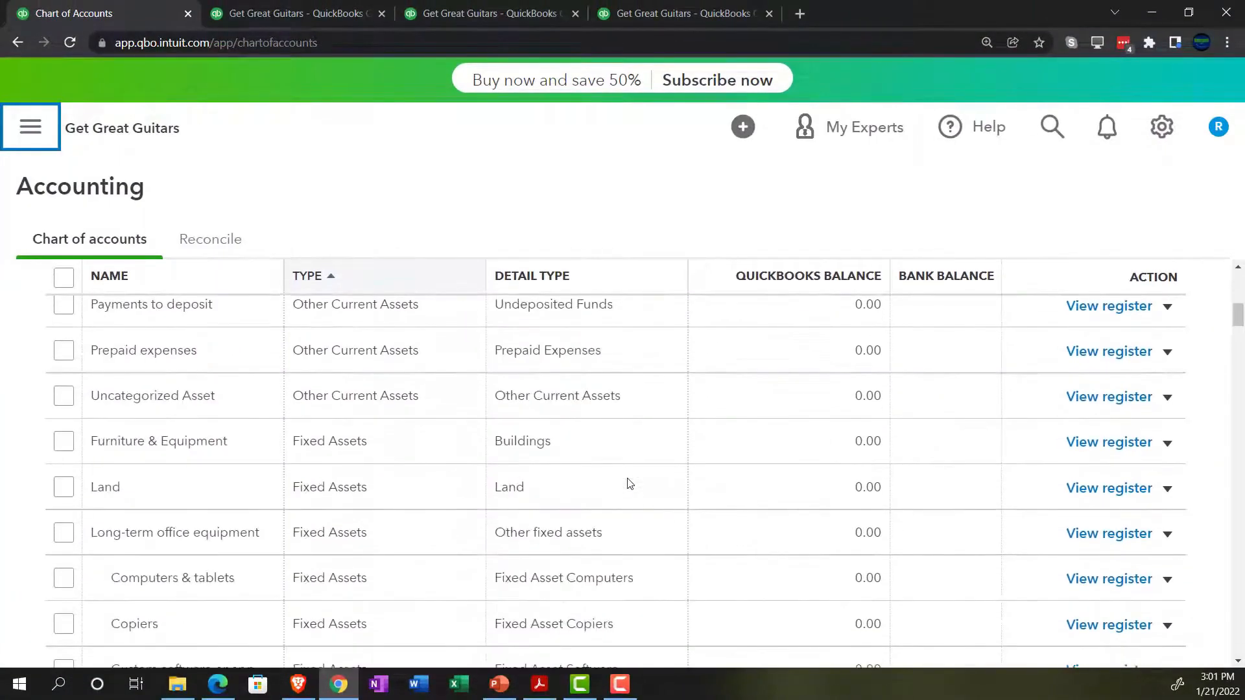
{"action": "scroll", "coordinate": [617, 449], "scroll_direction": "down", "scroll_amount": 2}
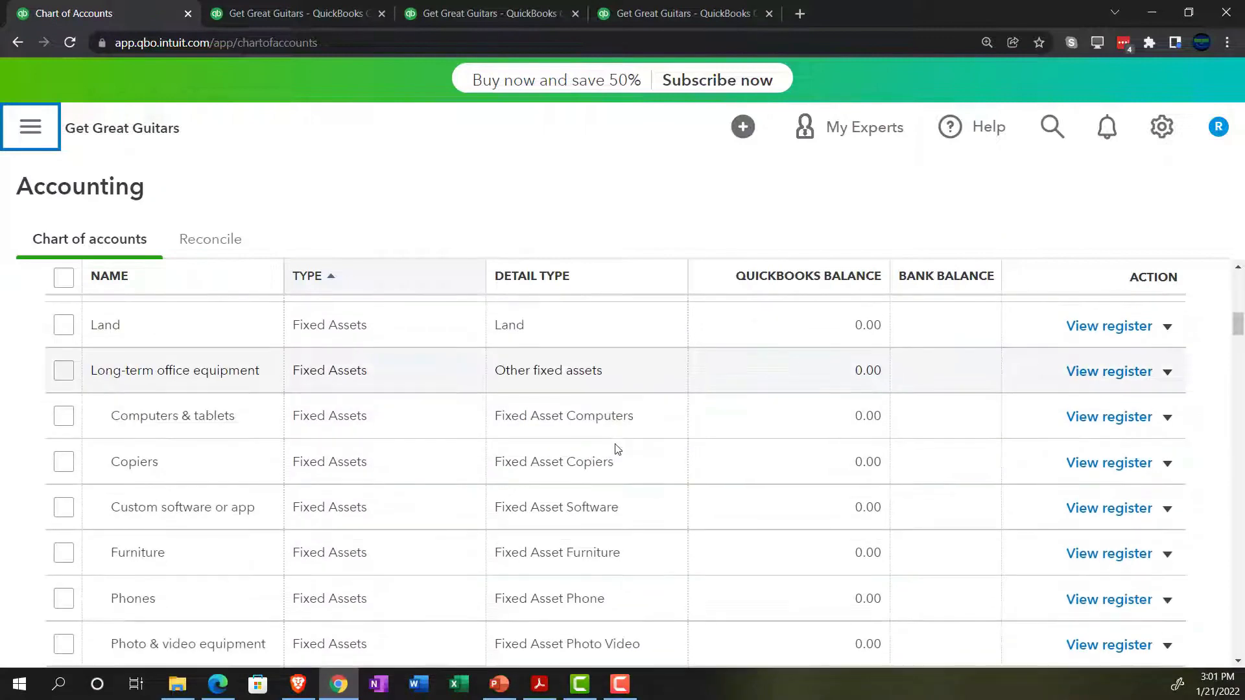
{"action": "scroll", "coordinate": [389, 422], "scroll_direction": "up", "scroll_amount": 1}
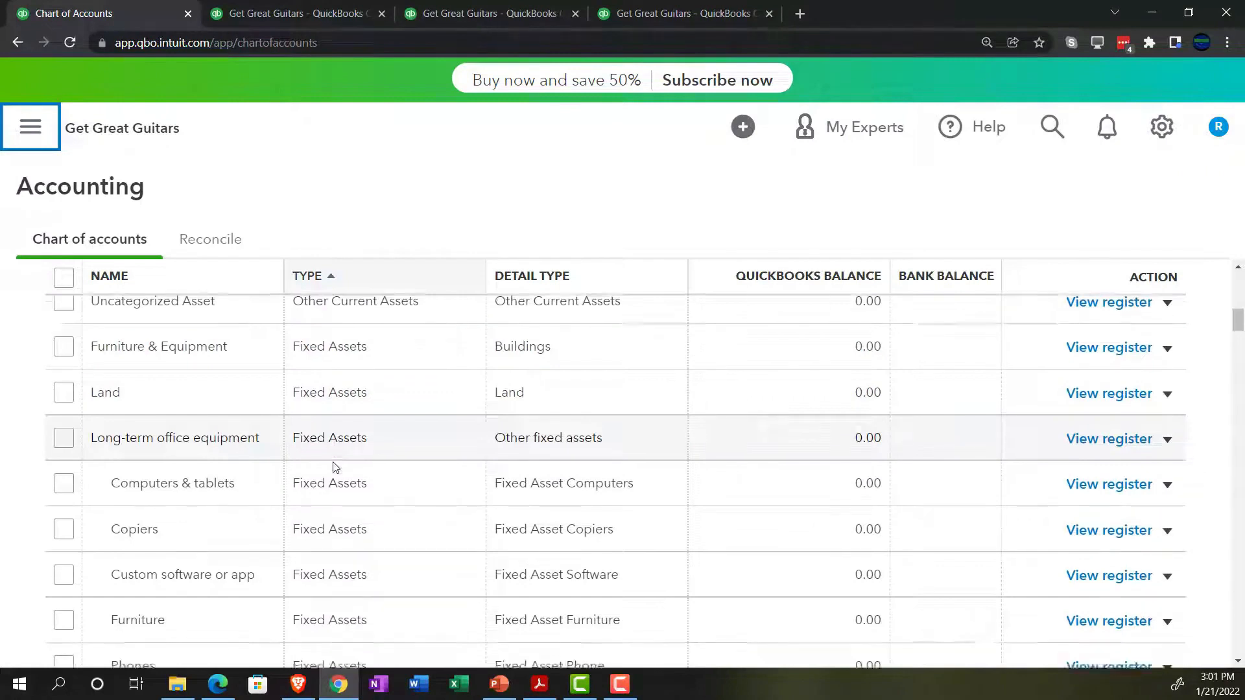
{"action": "scroll", "coordinate": [333, 462], "scroll_direction": "down", "scroll_amount": 1}
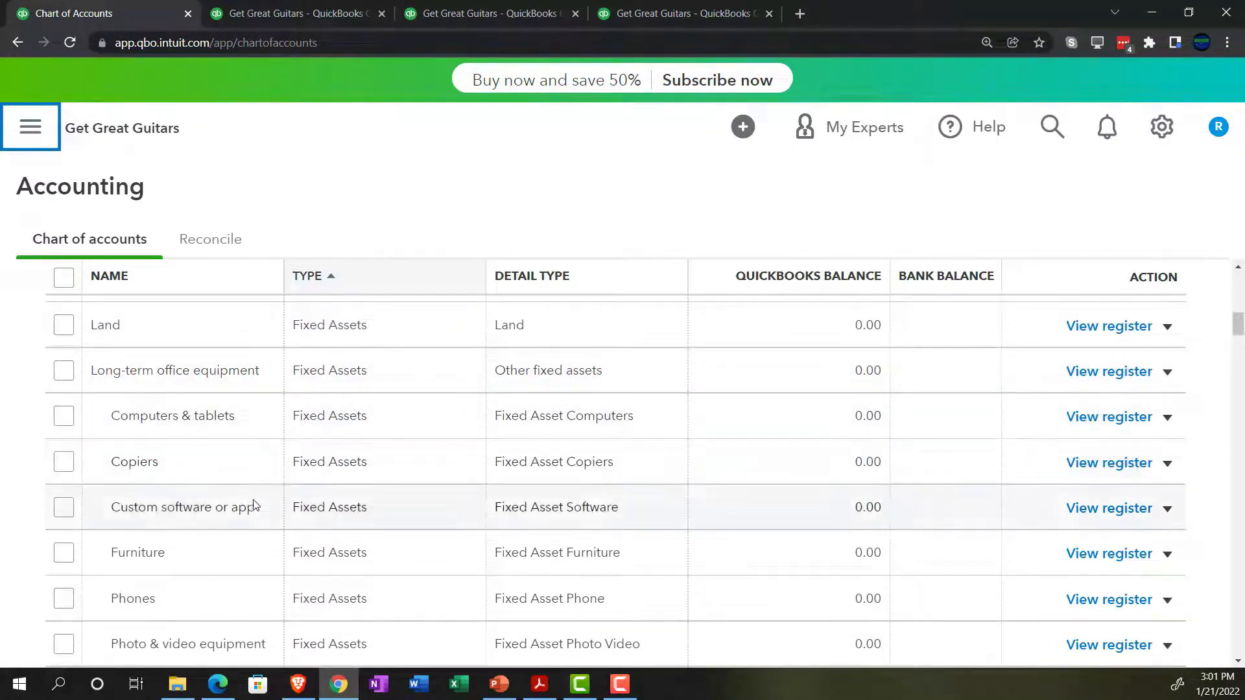
Step: Open the Furniture & Equipment fixed asset account for editing and change its detail type to Furniture & Fixtures
{"action": "scroll", "coordinate": [247, 503], "scroll_direction": "down", "scroll_amount": 1}
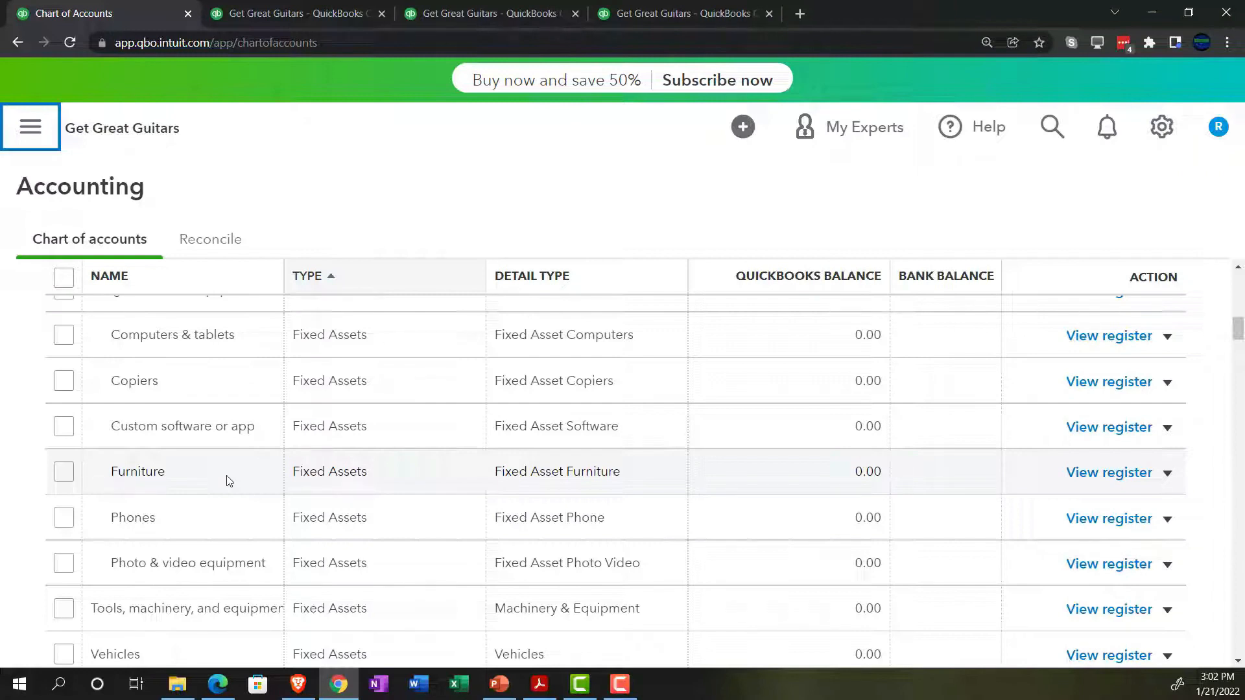
{"action": "scroll", "coordinate": [229, 480], "scroll_direction": "down", "scroll_amount": 1}
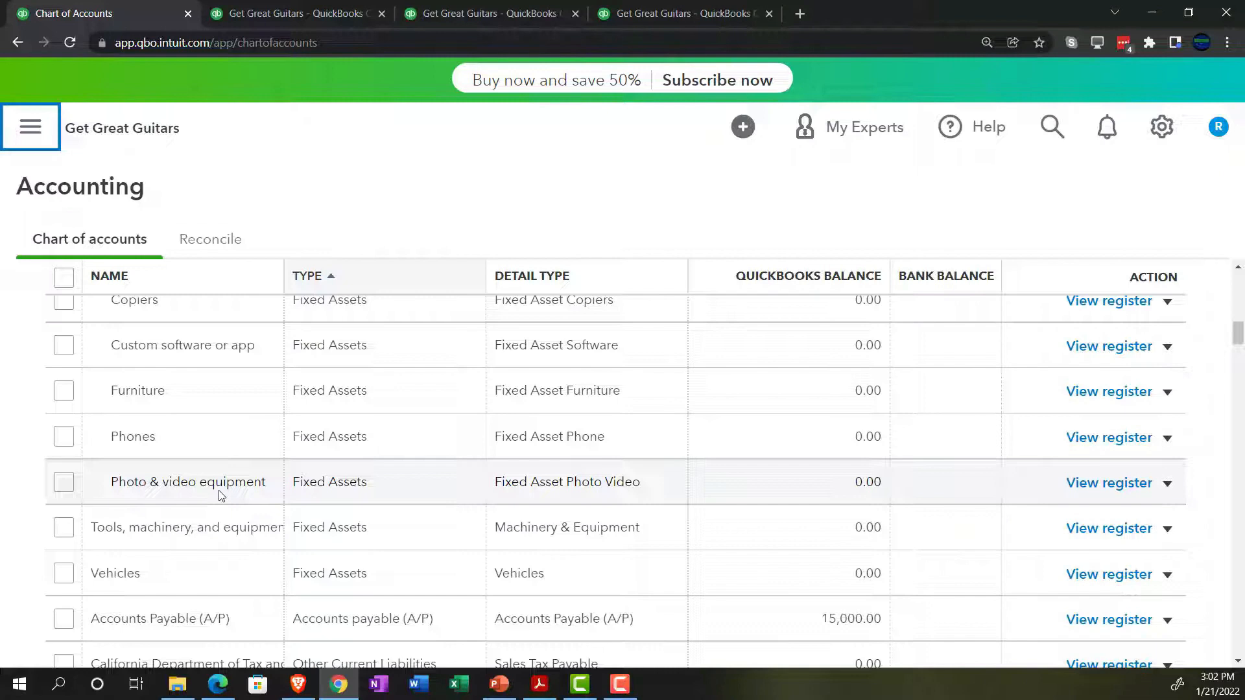
{"action": "scroll", "coordinate": [222, 496], "scroll_direction": "down", "scroll_amount": 1}
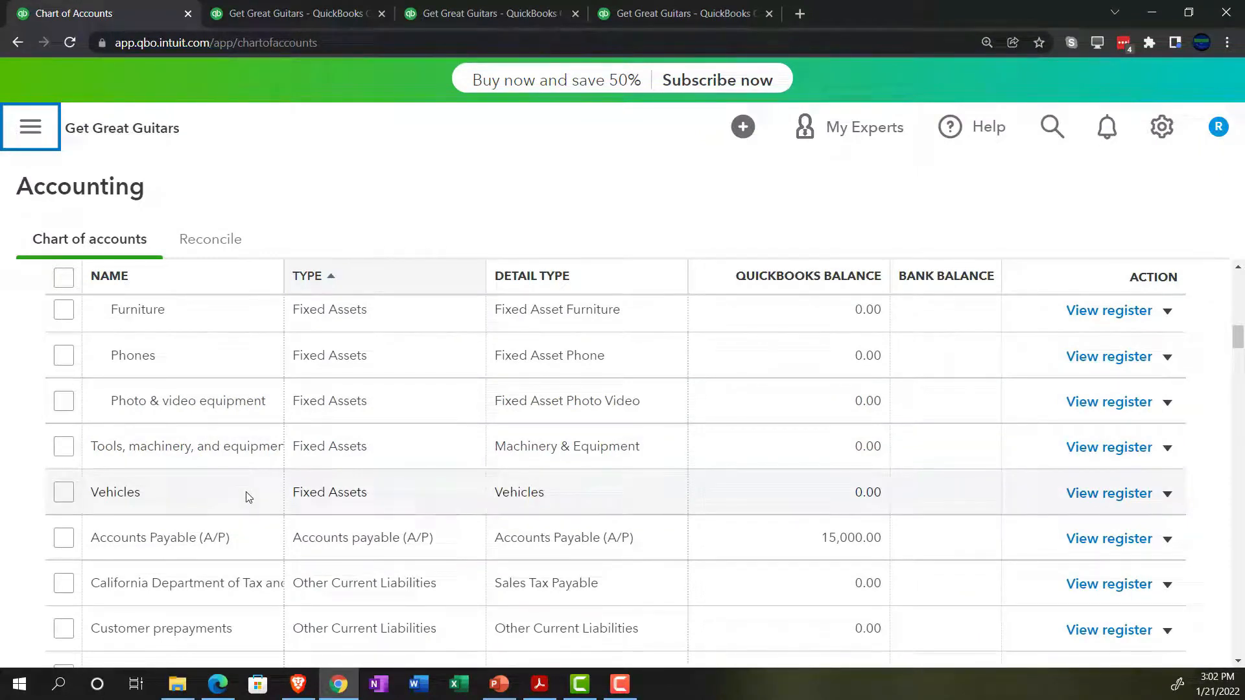
{"action": "scroll", "coordinate": [248, 497], "scroll_direction": "up", "scroll_amount": 2}
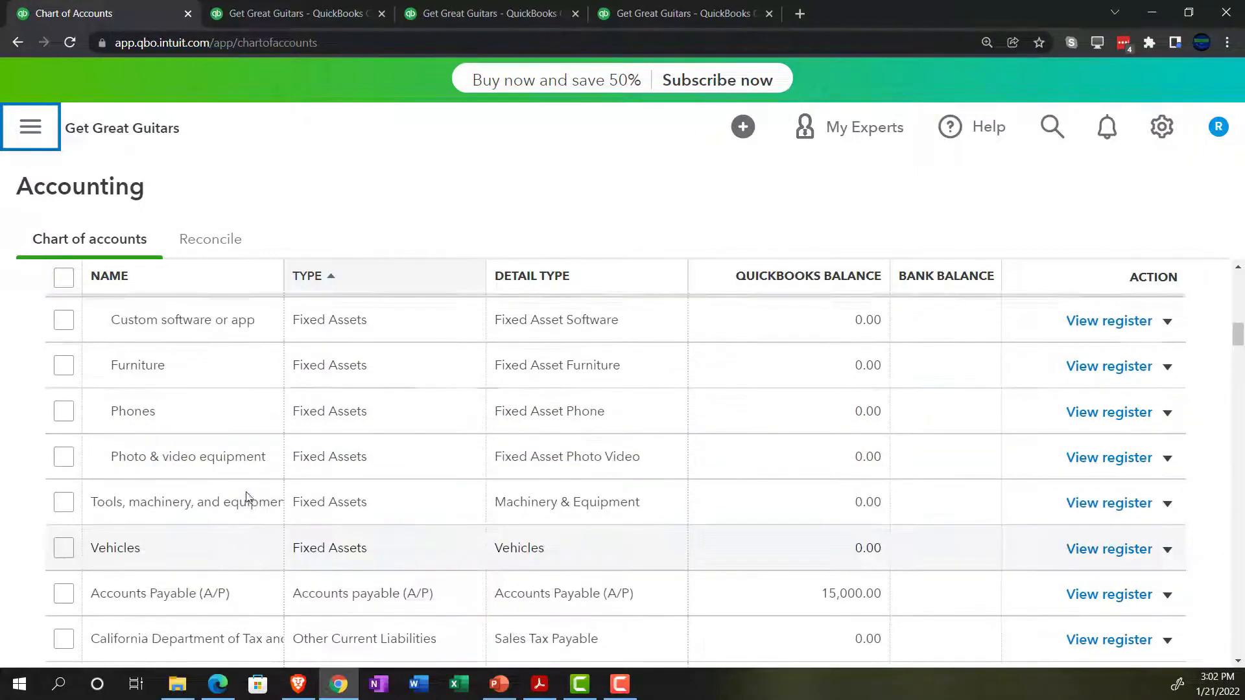
{"action": "scroll", "coordinate": [247, 496], "scroll_direction": "up", "scroll_amount": 2}
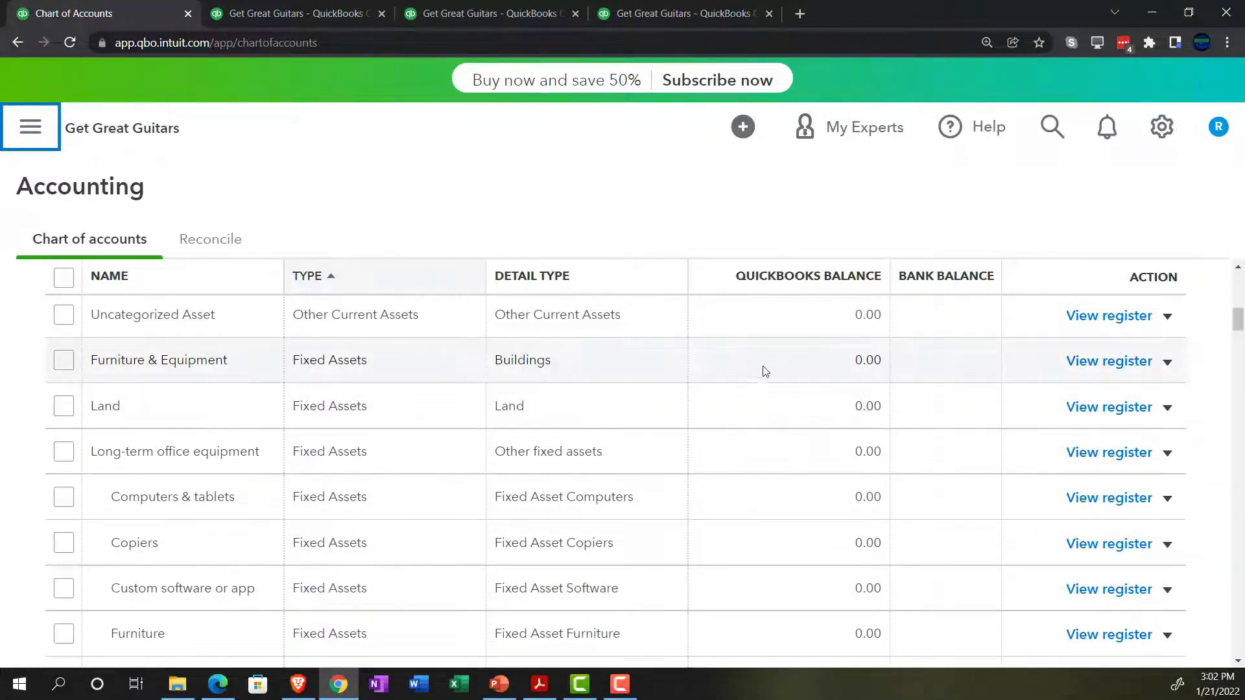
{"action": "left_click", "coordinate": [1167, 364]}
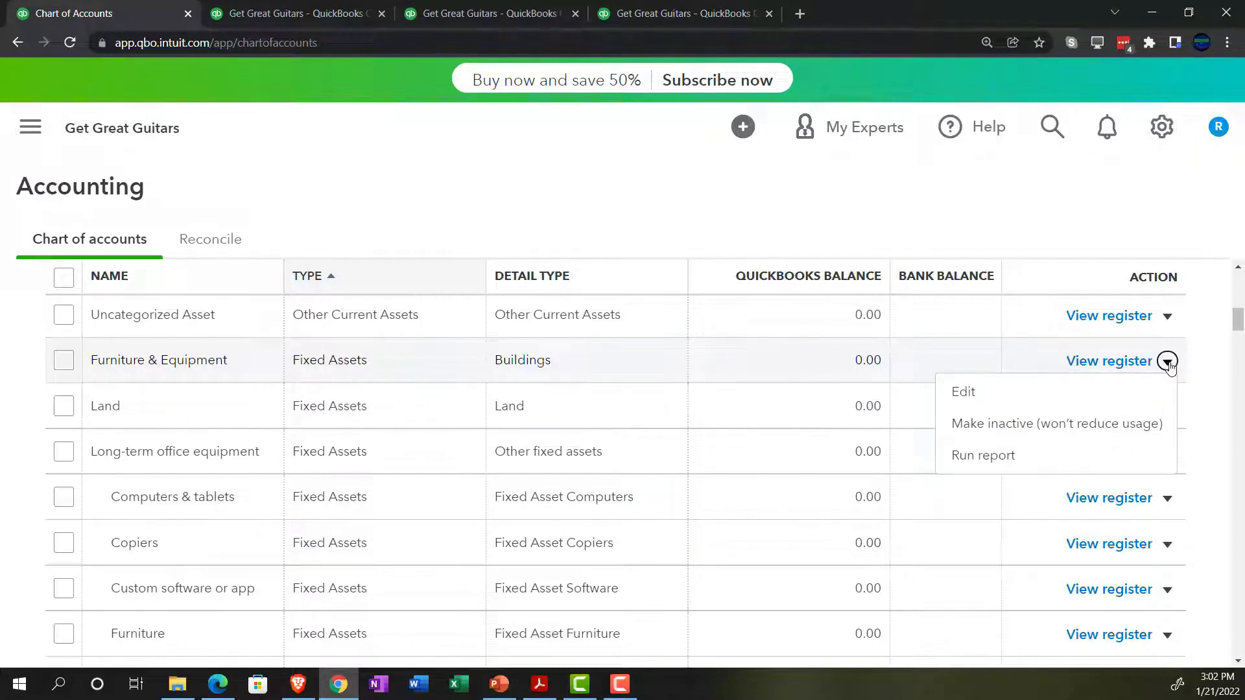
{"action": "left_click", "coordinate": [1096, 394]}
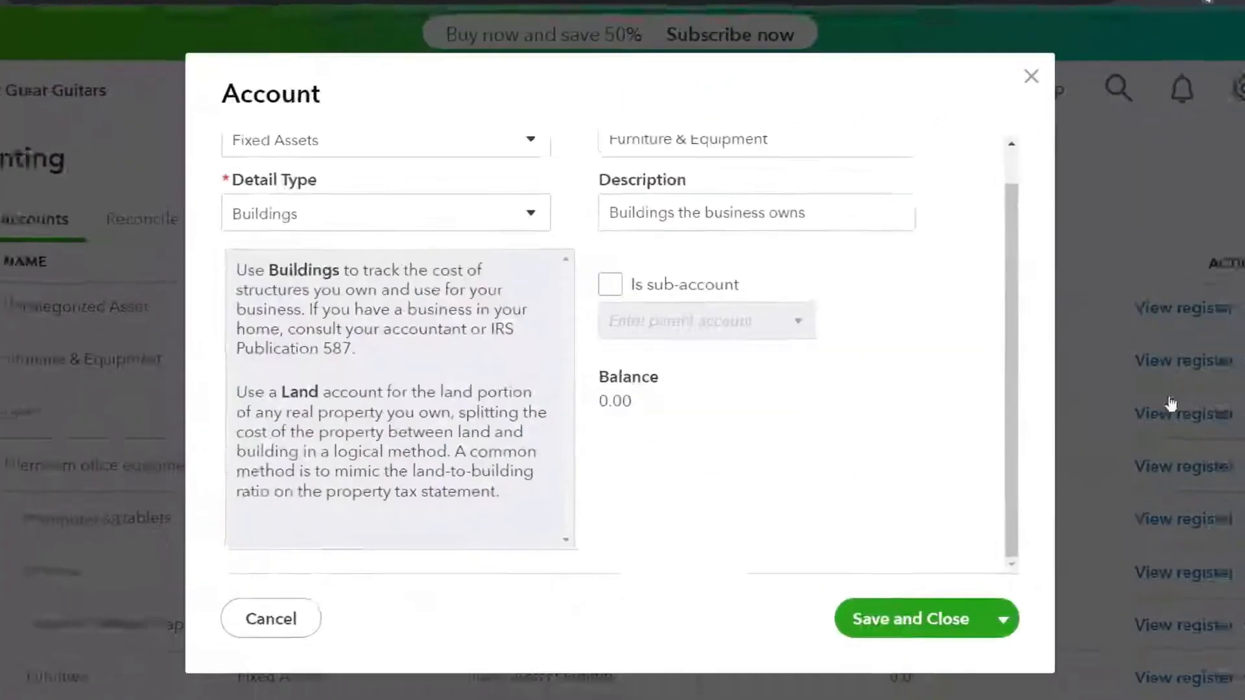
{"action": "scroll", "coordinate": [633, 436], "scroll_direction": "up", "scroll_amount": 1}
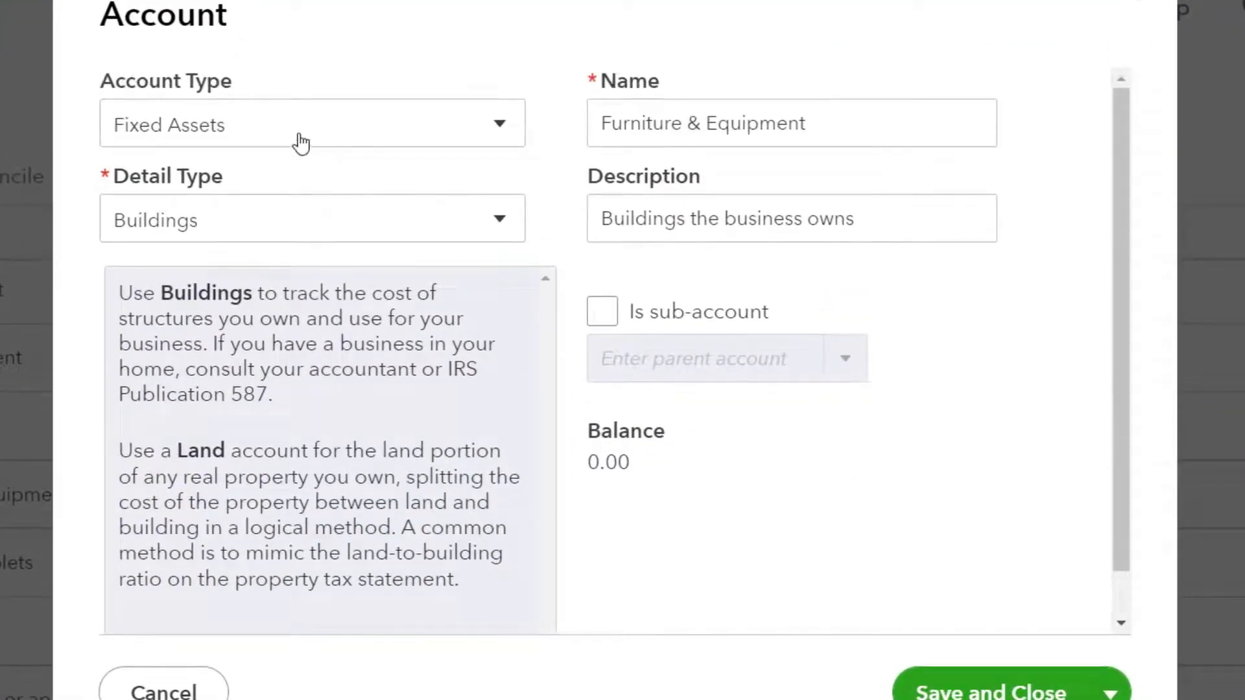
{"action": "left_click", "coordinate": [505, 230]}
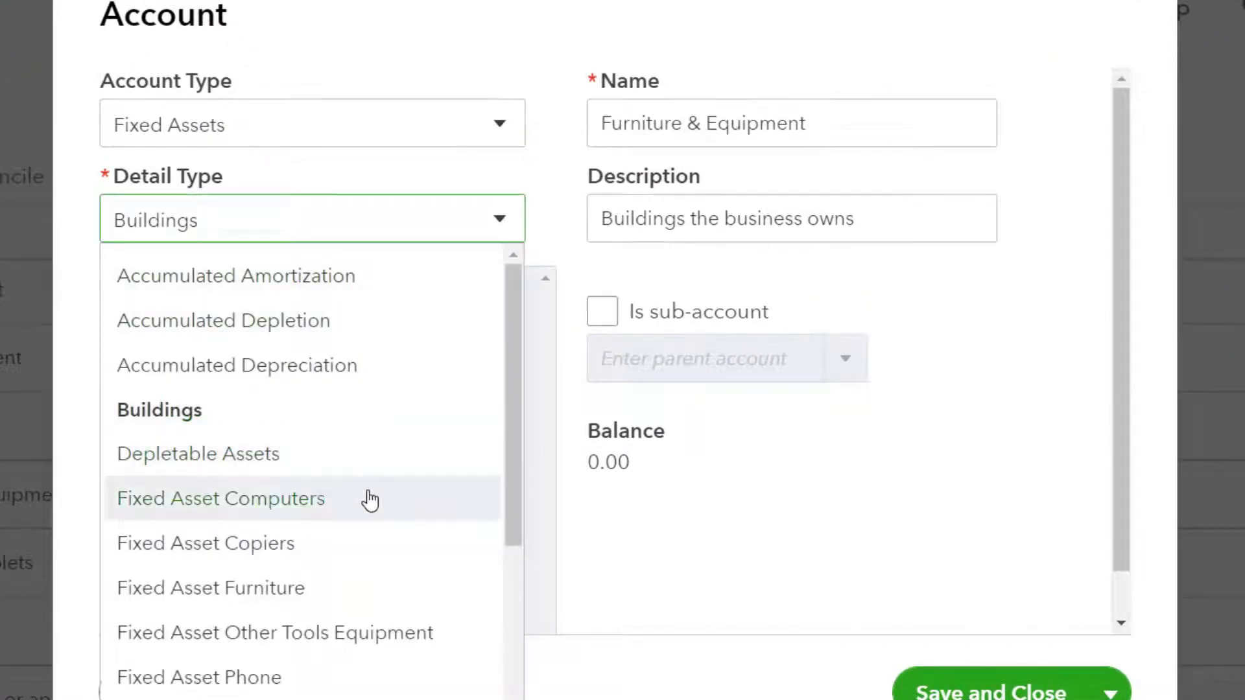
{"action": "scroll", "coordinate": [370, 506], "scroll_direction": "down", "scroll_amount": 5}
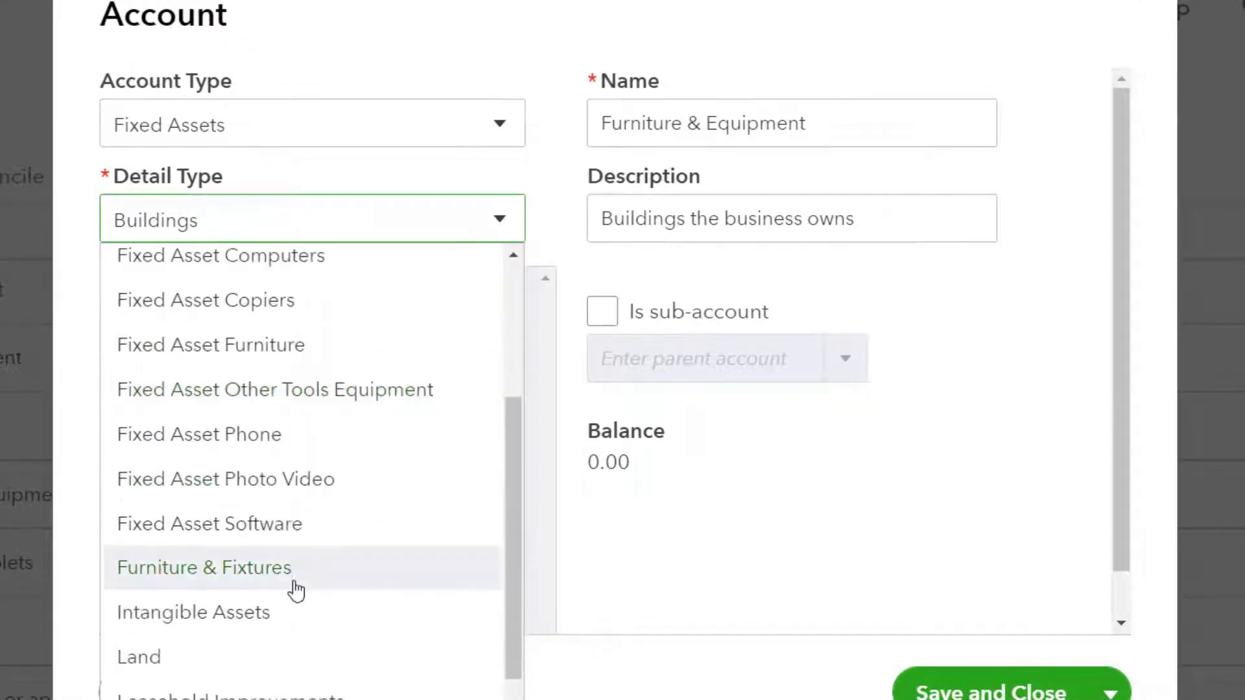
{"action": "left_click", "coordinate": [285, 585]}
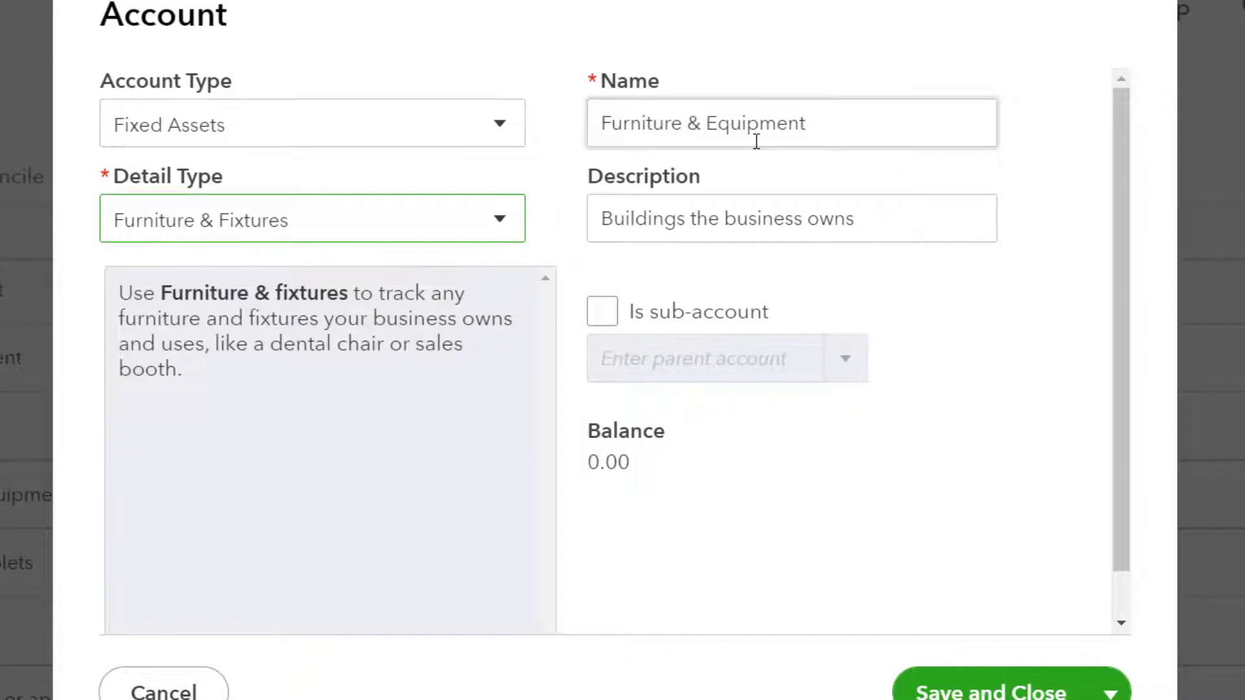
Step: Replace the account's description with its name, Furniture & Equipment, then save the account and accept the detail type change
{"action": "left_click", "coordinate": [880, 219]}
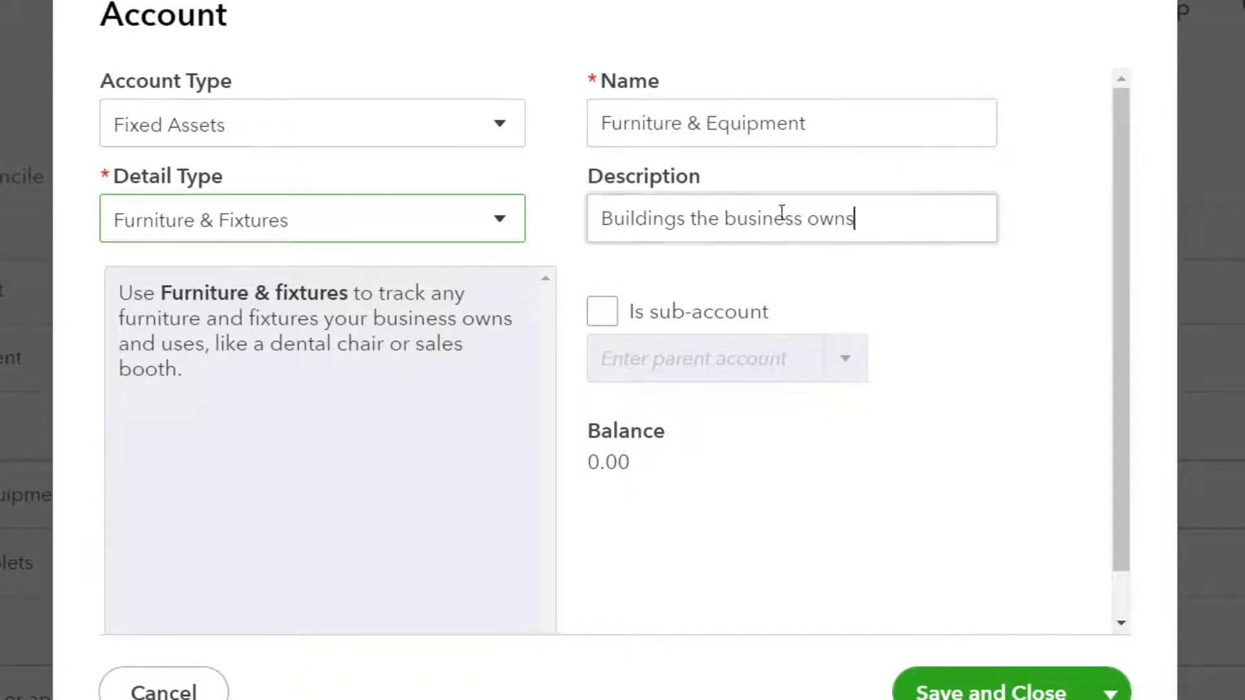
{"action": "key", "text": "ctrl+a"}
{"action": "key", "text": "BackSpace"}
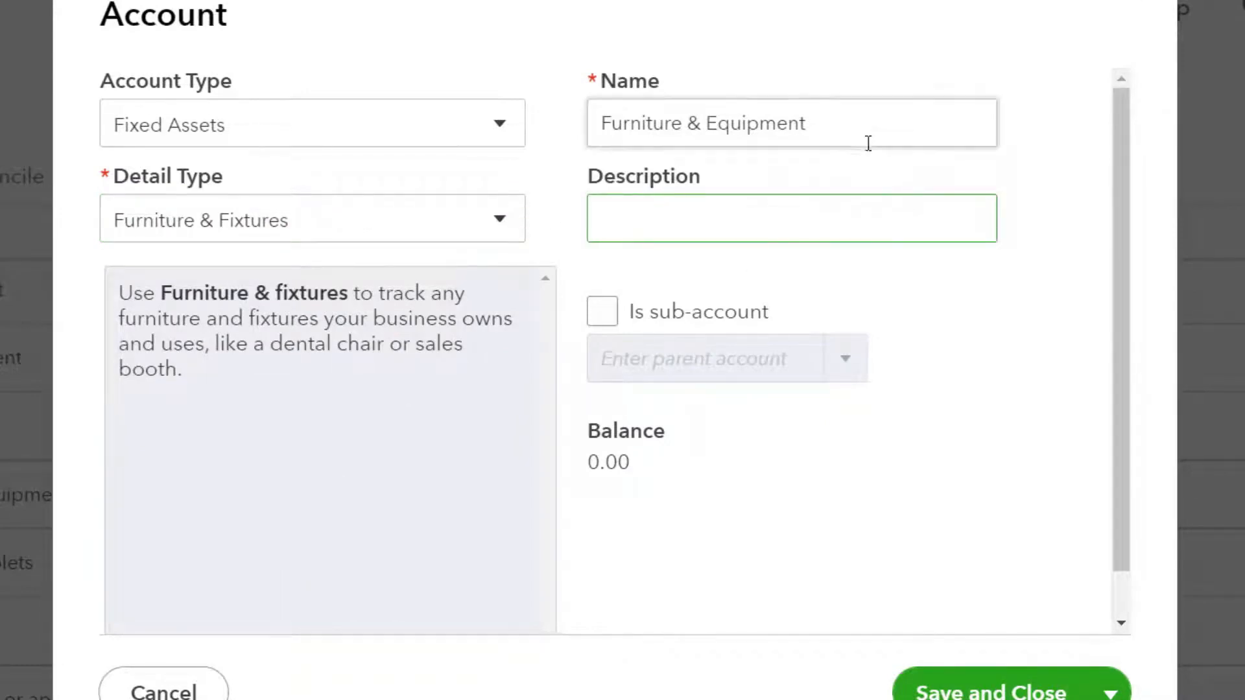
{"action": "key", "text": "shift+Tab"}
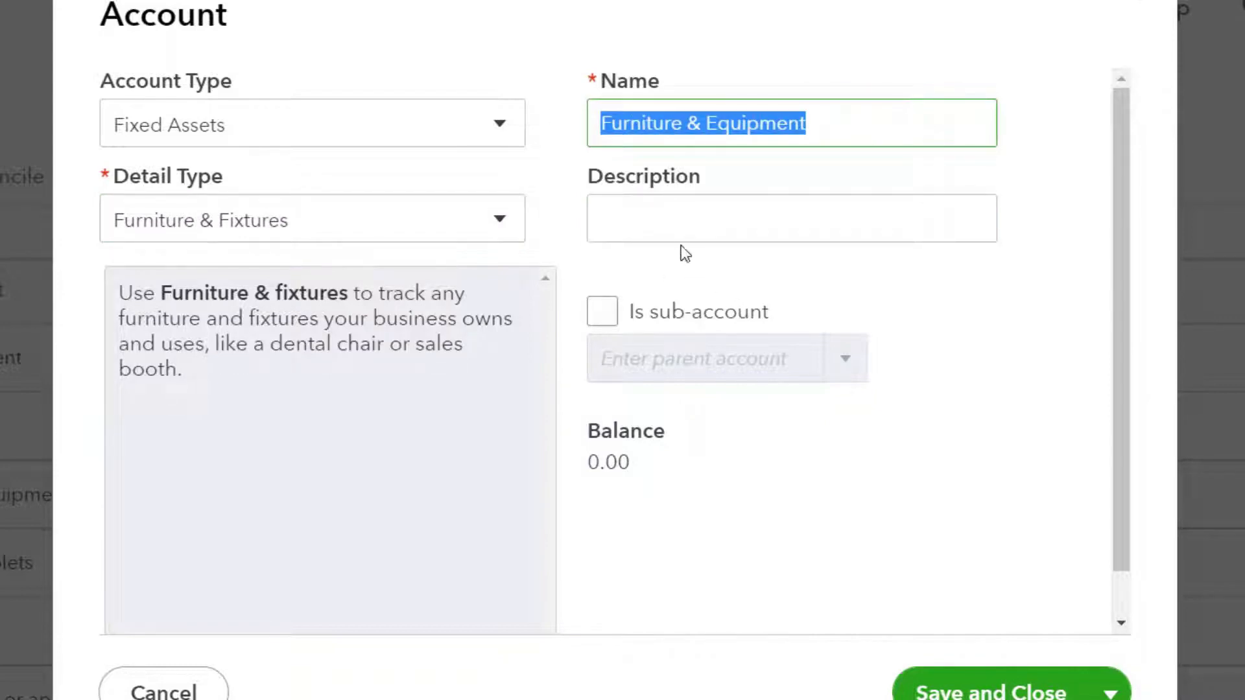
{"action": "key", "text": "ctrl+c"}
{"action": "left_click", "coordinate": [667, 222]}
{"action": "key", "text": "ctrl+v"}
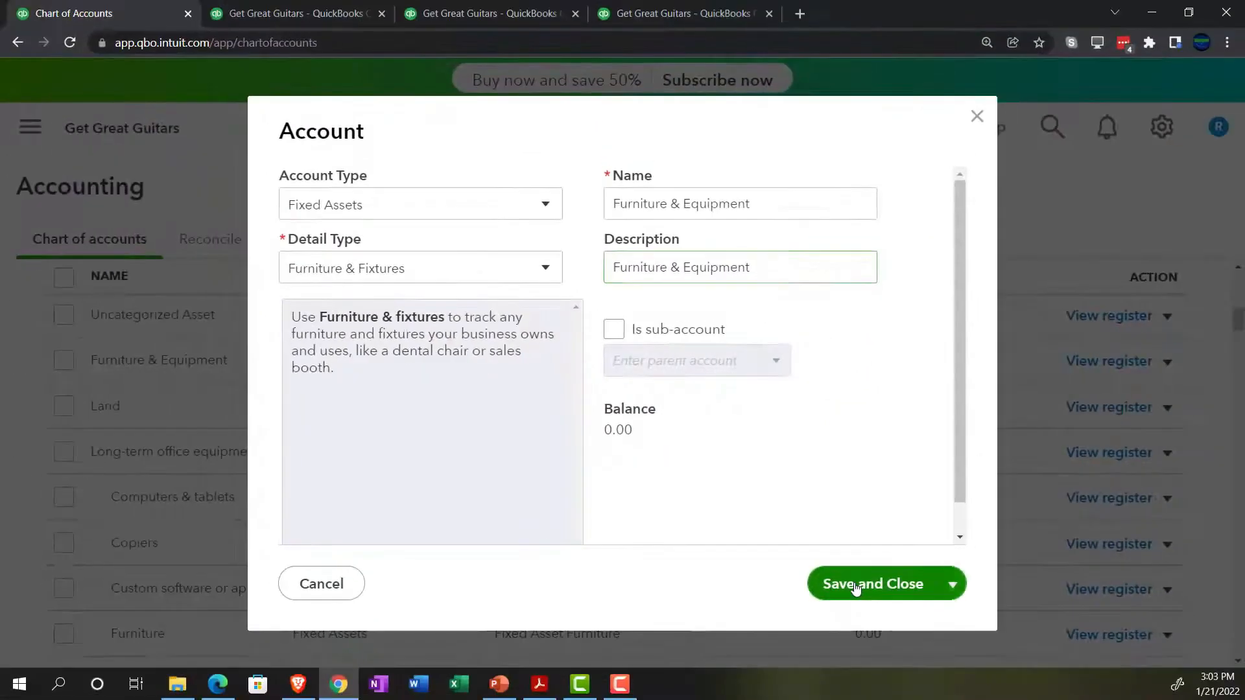
{"action": "left_click", "coordinate": [966, 693]}
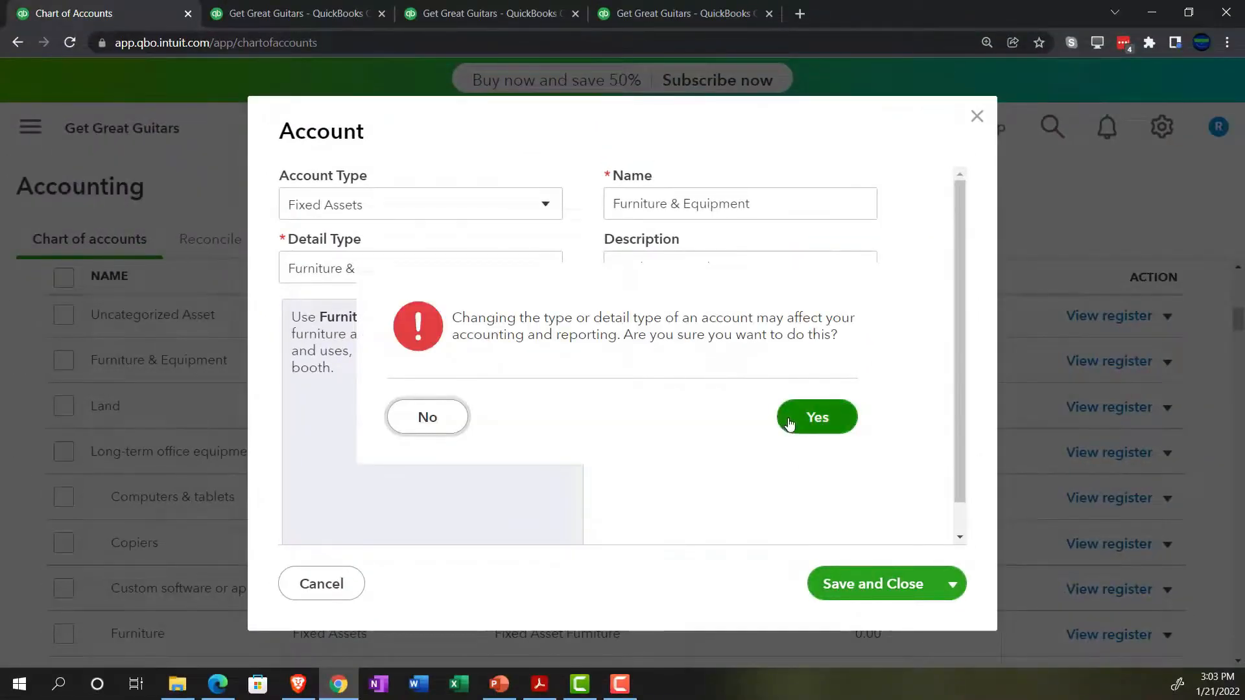
{"action": "left_click", "coordinate": [786, 426]}
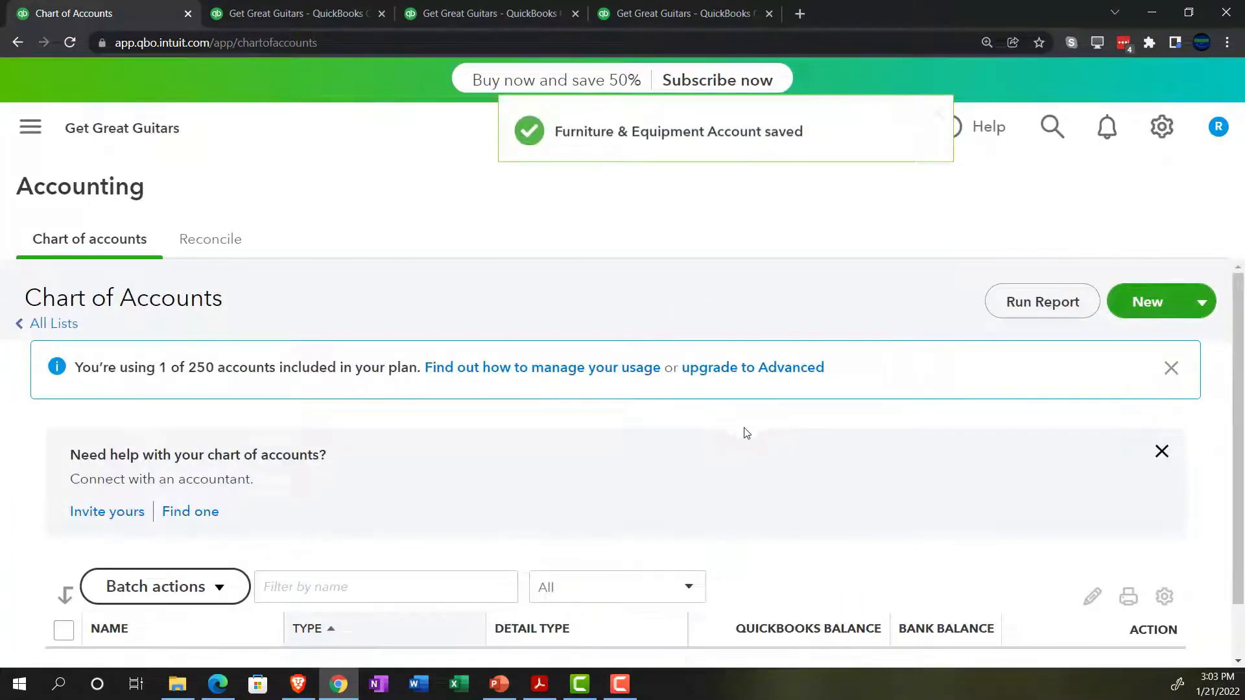
Step: Find the Furniture & Equipment account in the chart of accounts and open its register
{"action": "scroll", "coordinate": [725, 456], "scroll_direction": "down", "scroll_amount": 1}
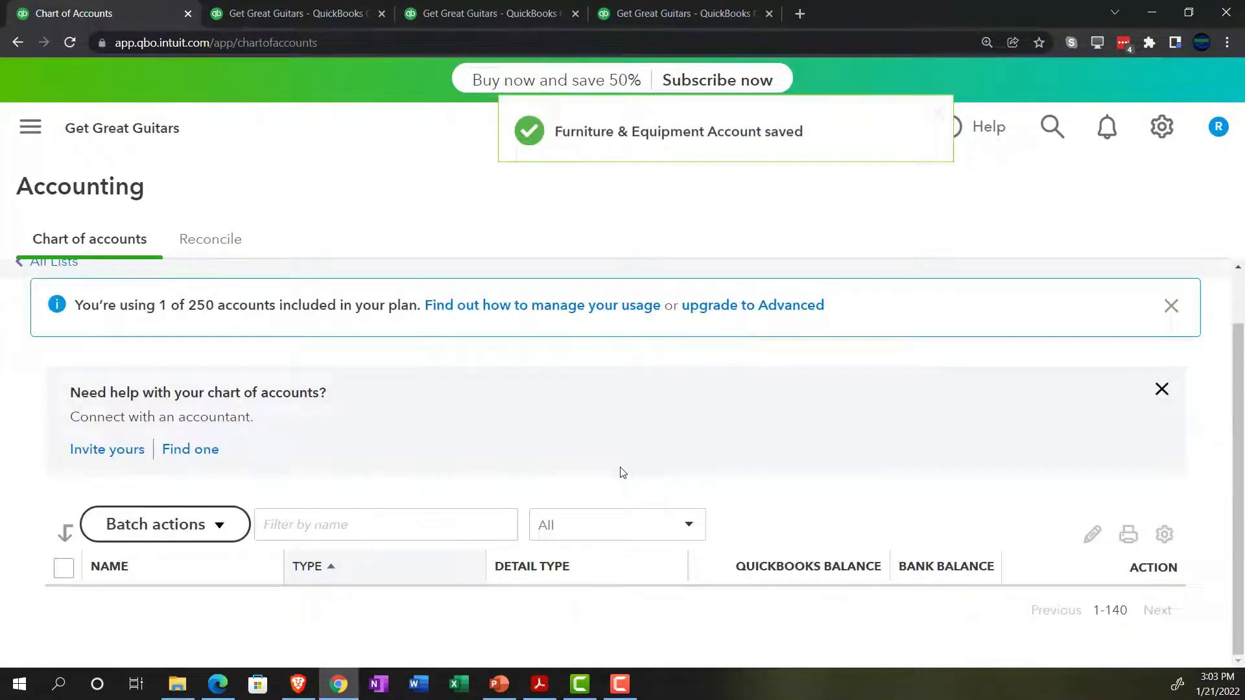
{"action": "scroll", "coordinate": [622, 472], "scroll_direction": "down", "scroll_amount": 6}
{"action": "scroll", "coordinate": [606, 433], "scroll_direction": "down", "scroll_amount": 9}
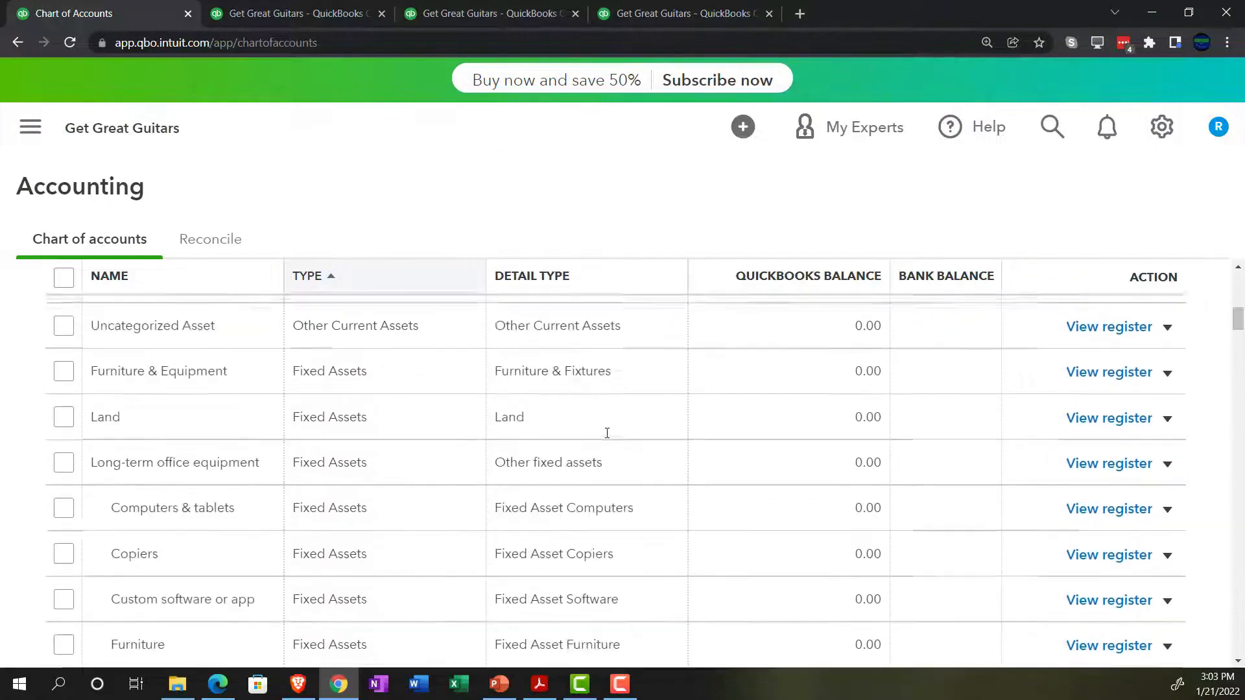
{"action": "scroll", "coordinate": [608, 438], "scroll_direction": "down", "scroll_amount": 4}
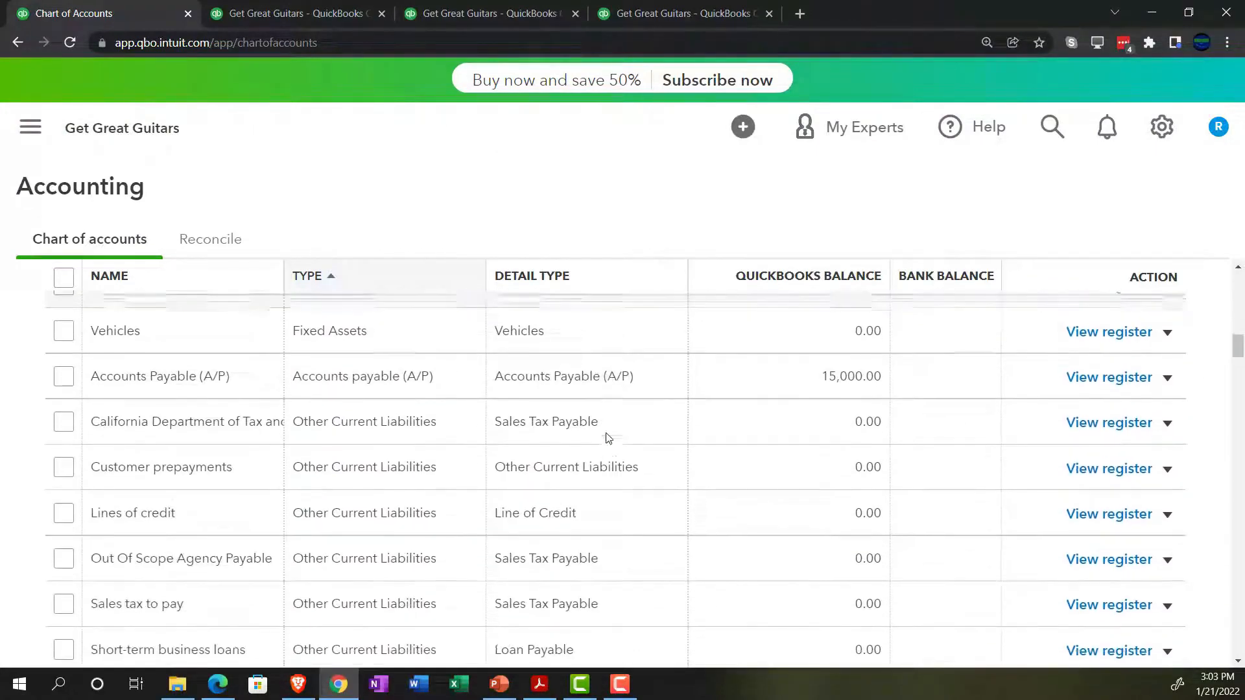
{"action": "scroll", "coordinate": [608, 438], "scroll_direction": "up", "scroll_amount": 12}
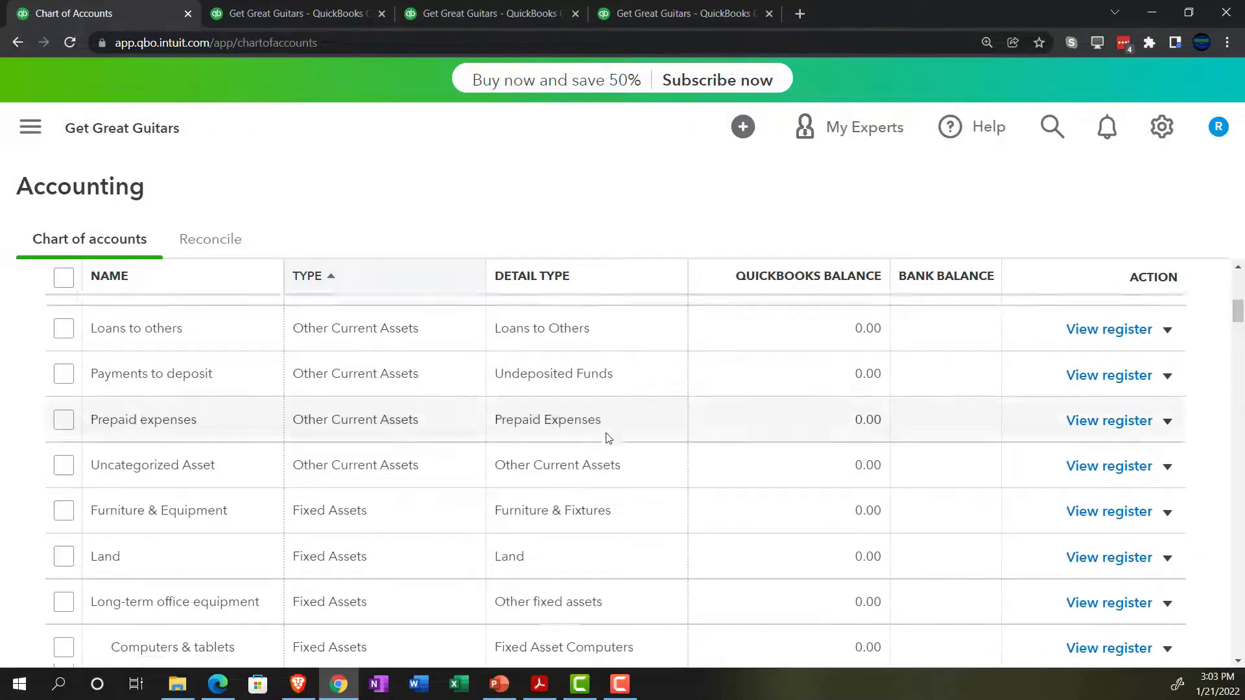
{"action": "scroll", "coordinate": [606, 434], "scroll_direction": "down", "scroll_amount": 1}
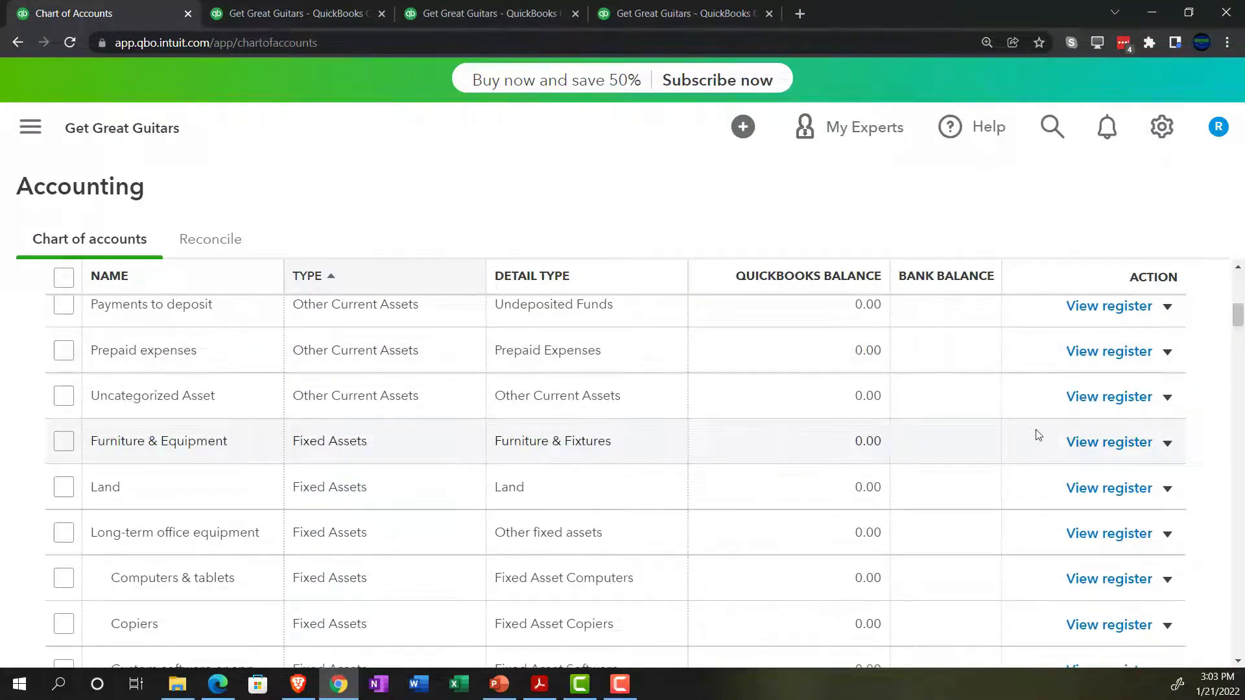
{"action": "left_click", "coordinate": [1083, 444]}
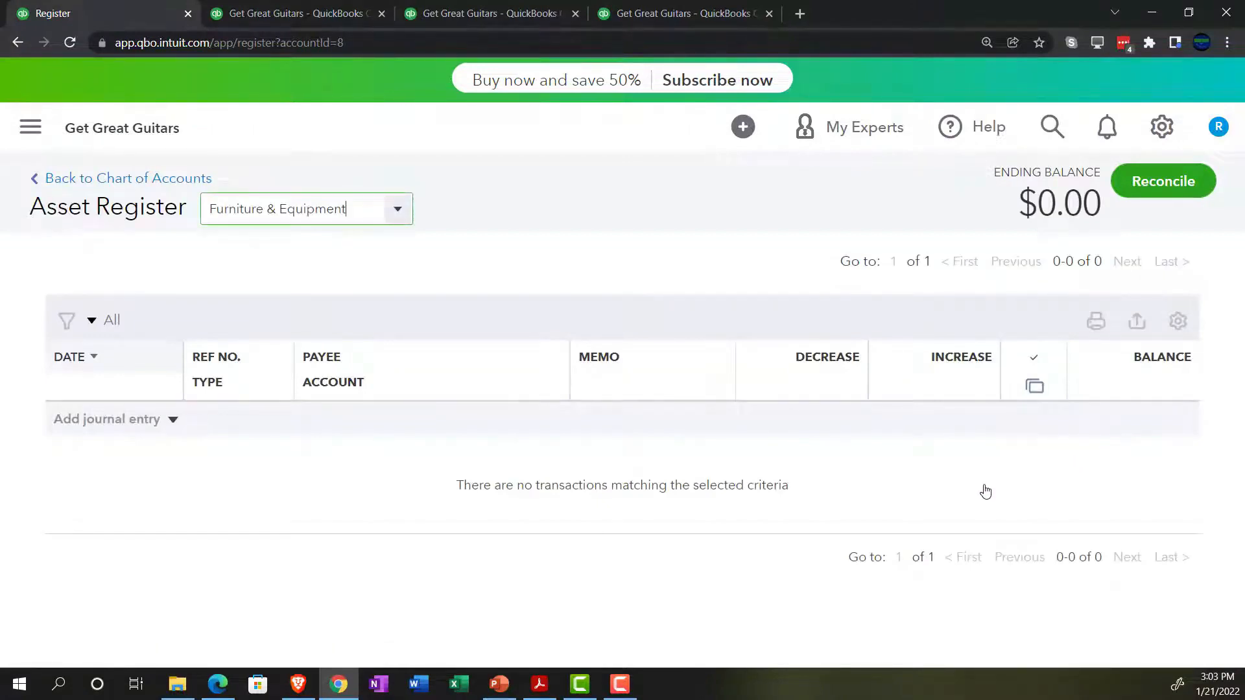
Step: Add a journal entry to the Furniture & Equipment register dated 12/31/2021 with the memo Beginning Balance
{"action": "left_click", "coordinate": [173, 419]}
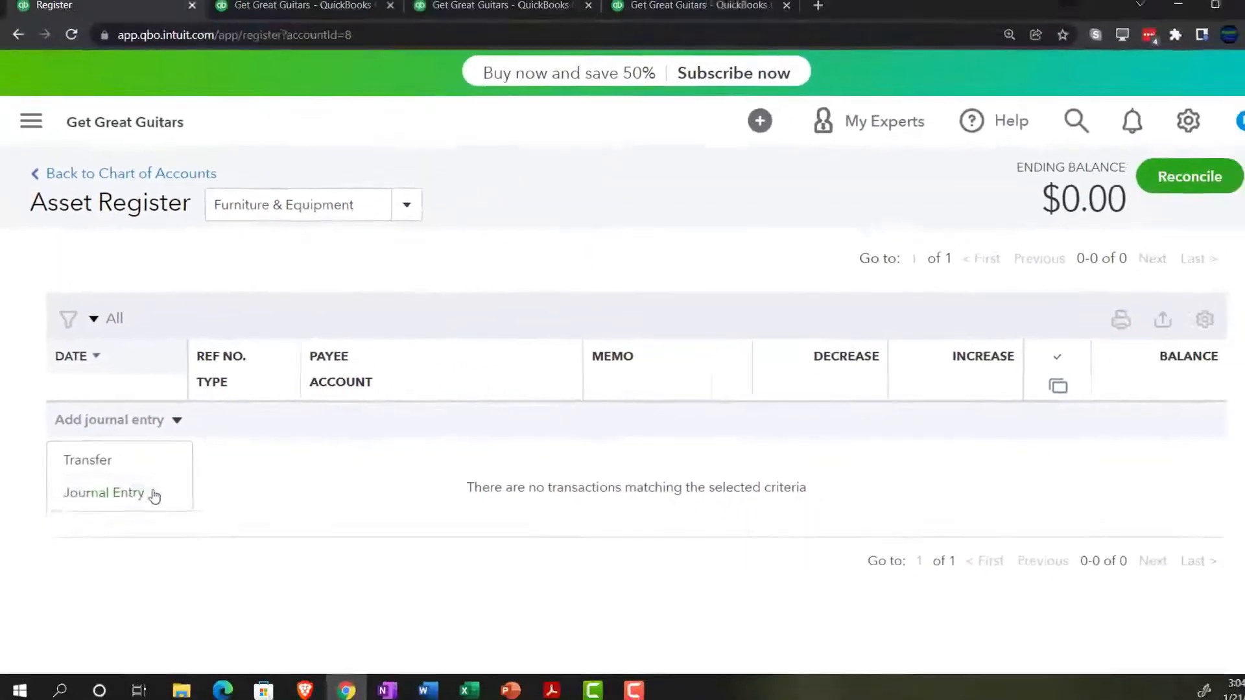
{"action": "left_click", "coordinate": [247, 557]}
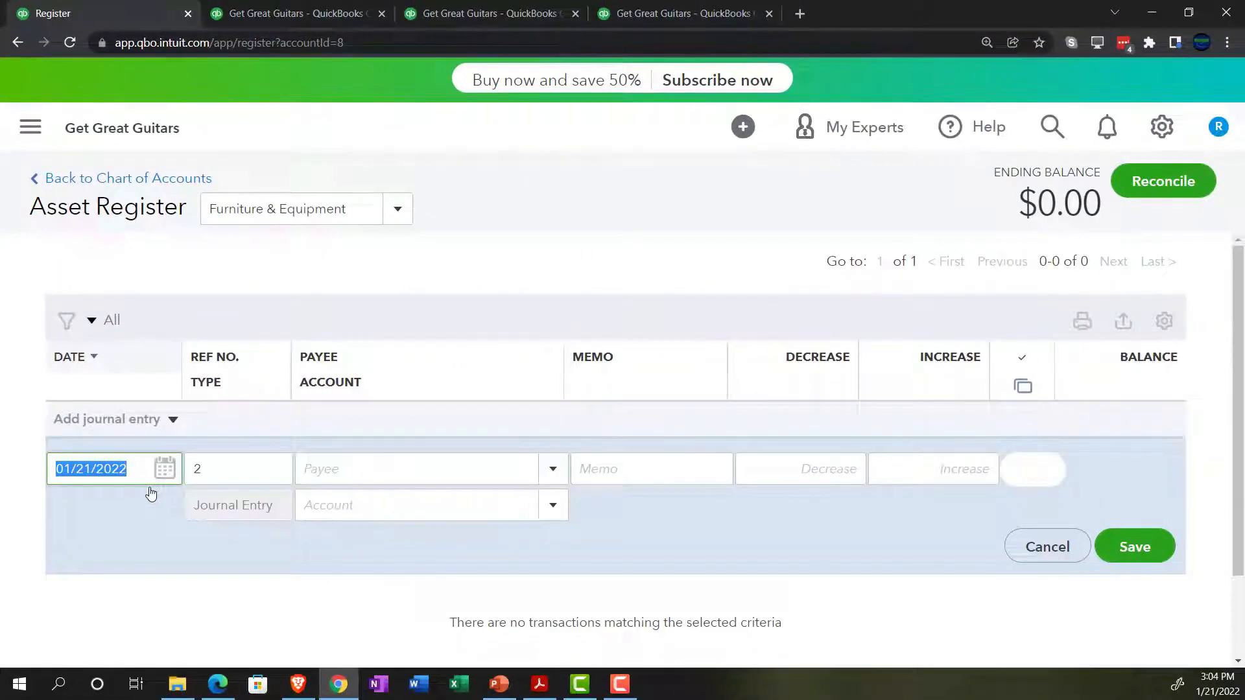
{"action": "type", "text": "123121"}
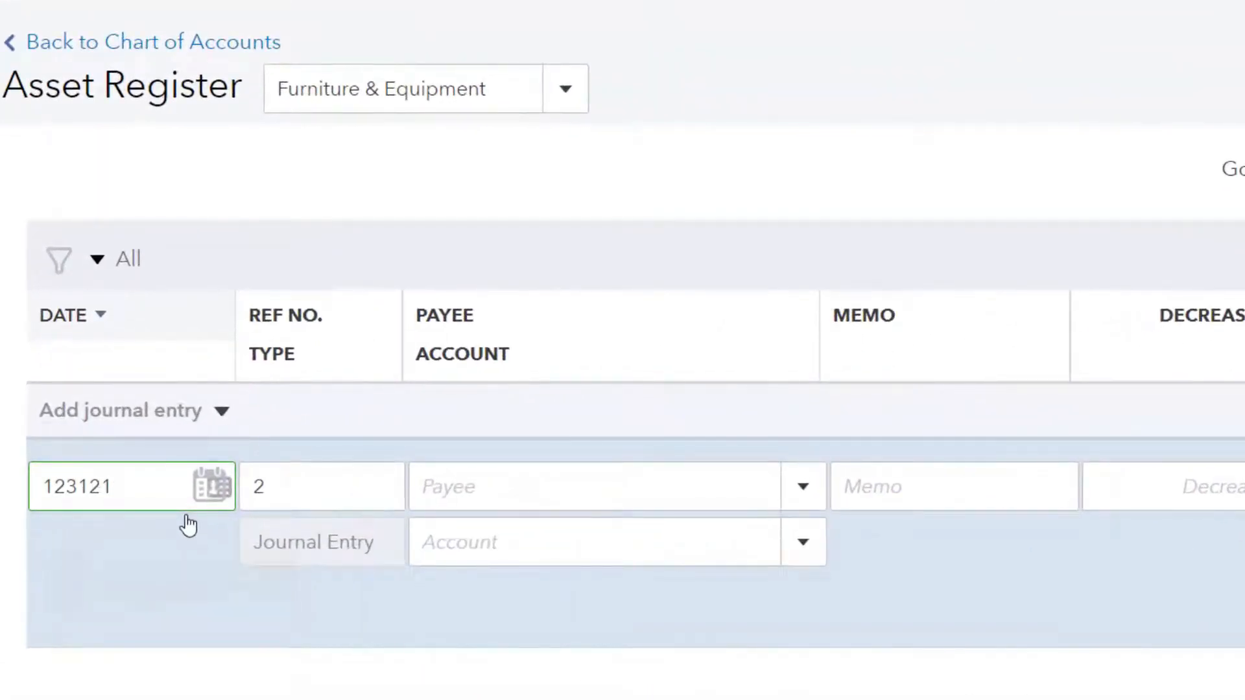
{"action": "key", "text": "Tab"}
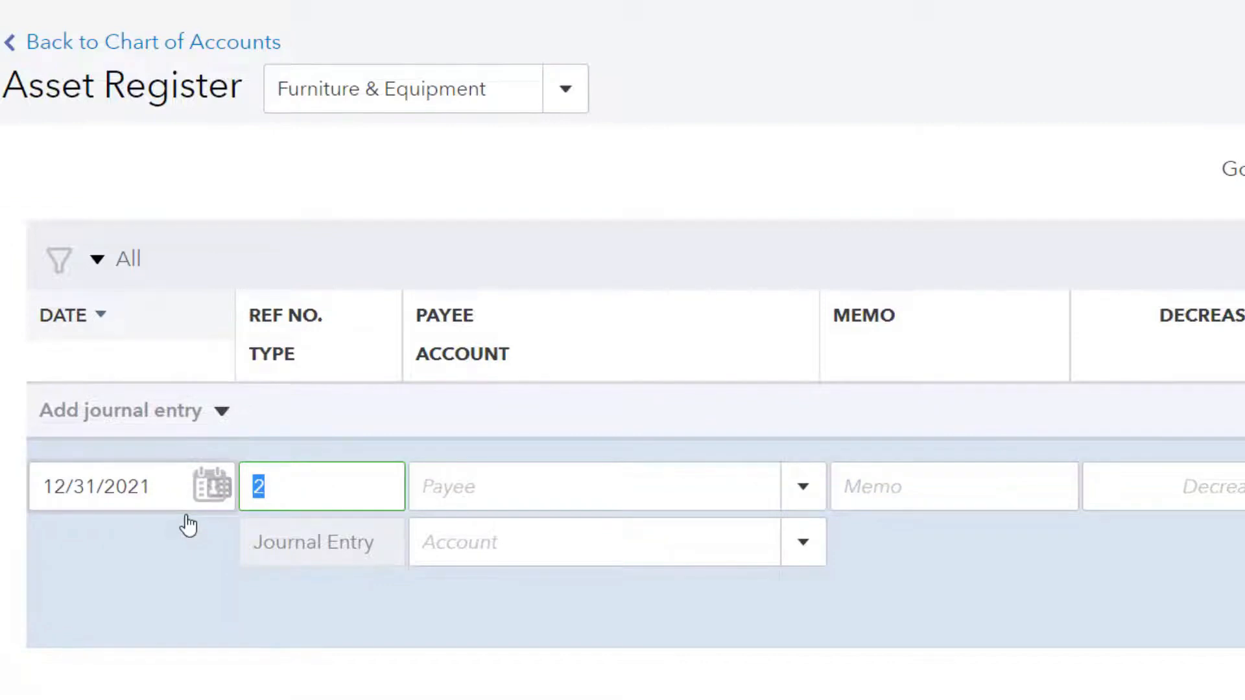
{"action": "key", "text": "Tab"}
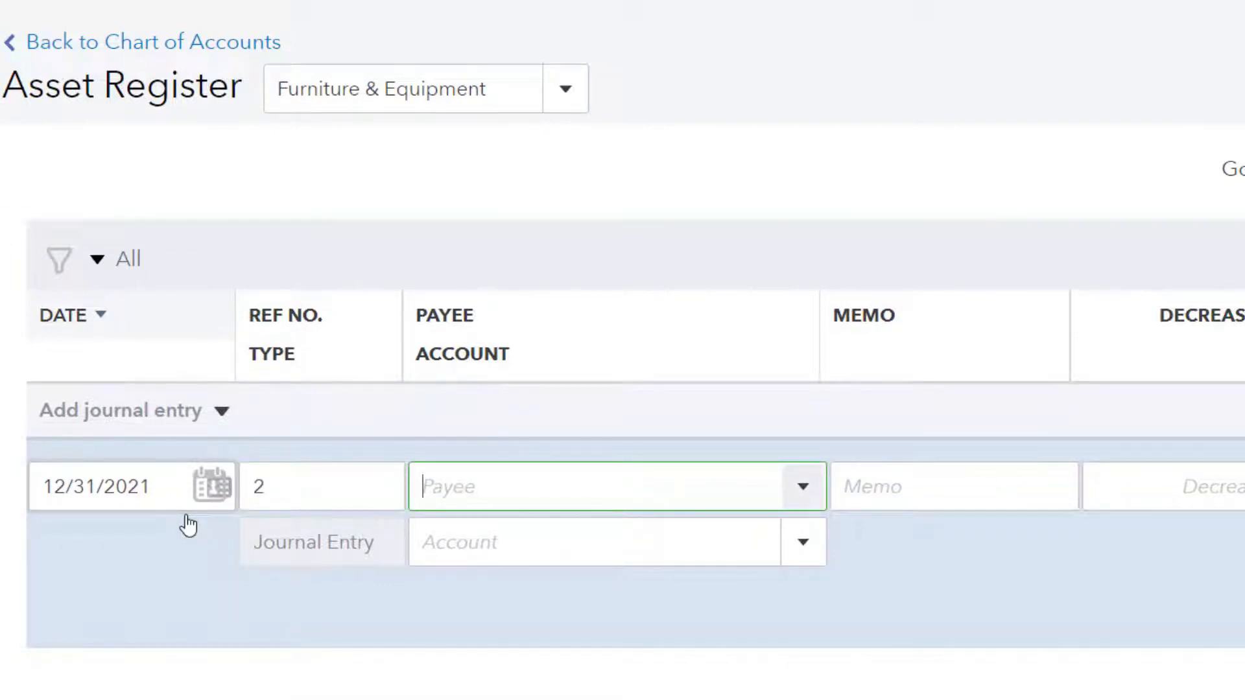
{"action": "key", "text": "Tab"}
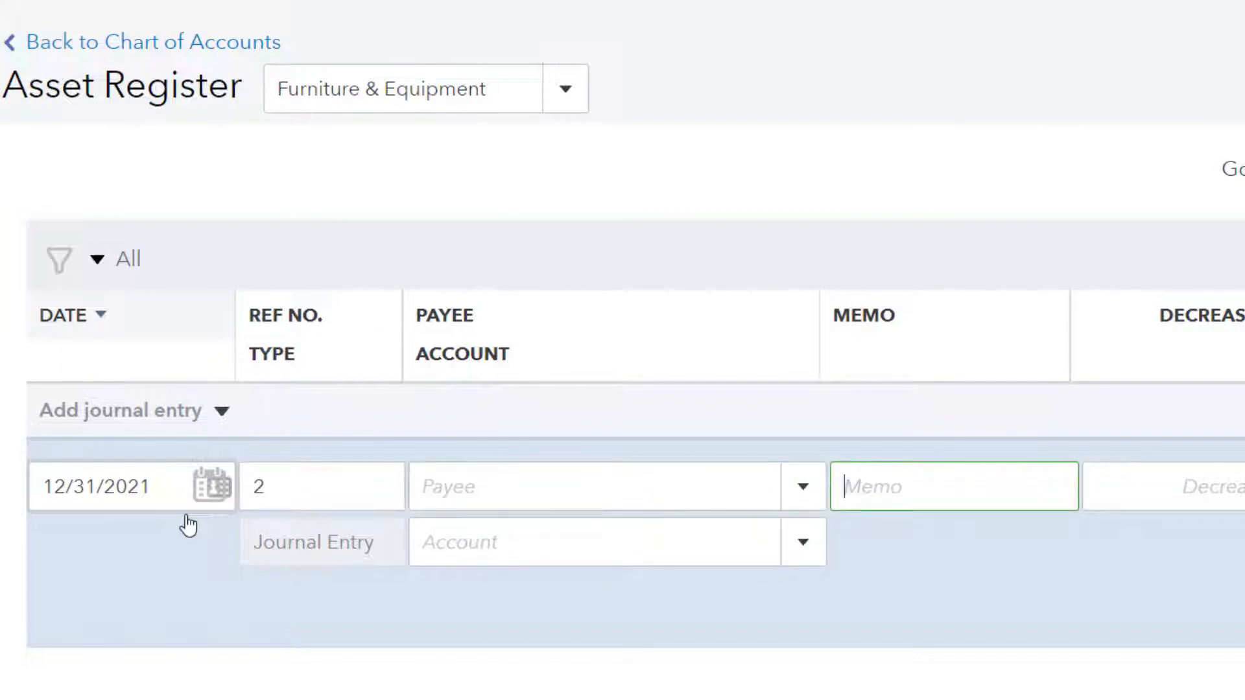
{"action": "type", "text": "Beginning Balance"}
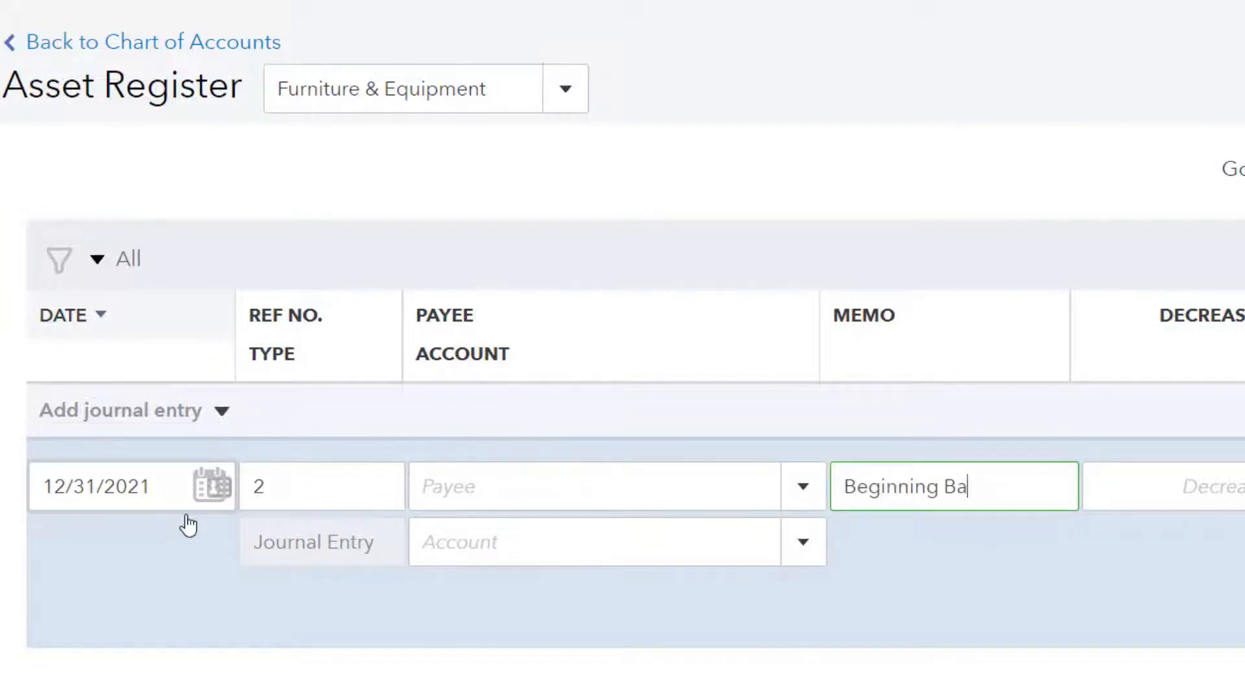
{"action": "key", "text": "Tab"}
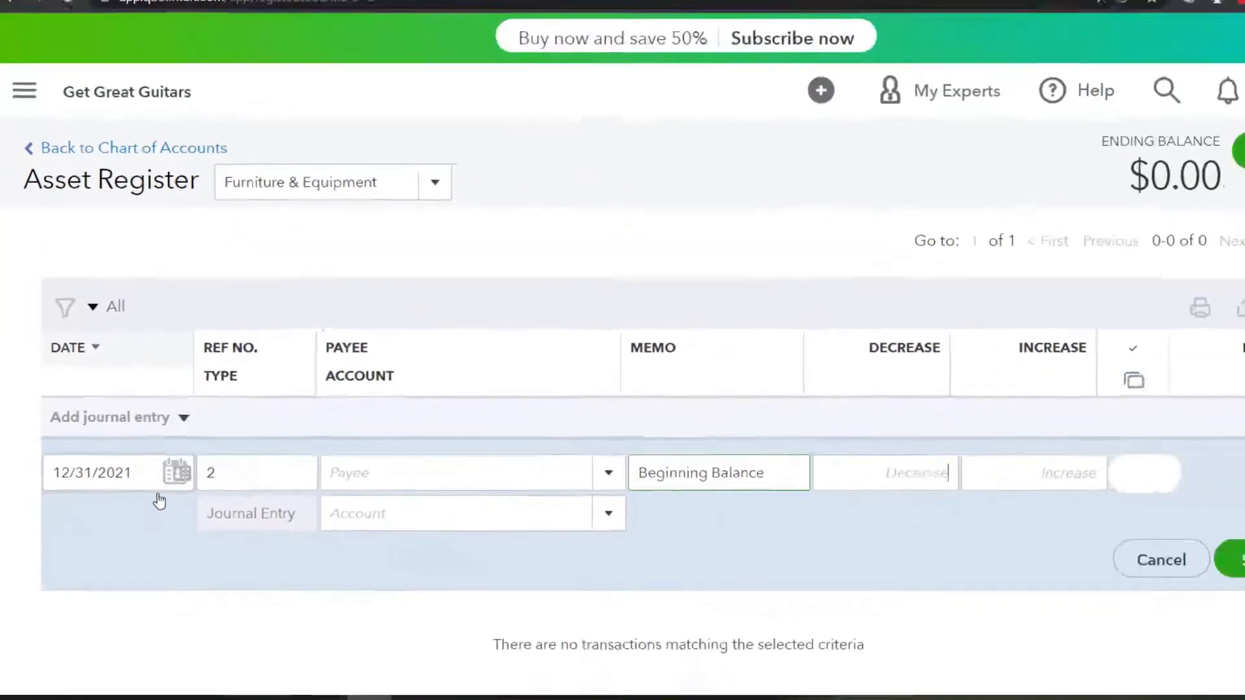
{"action": "key", "text": "Tab"}
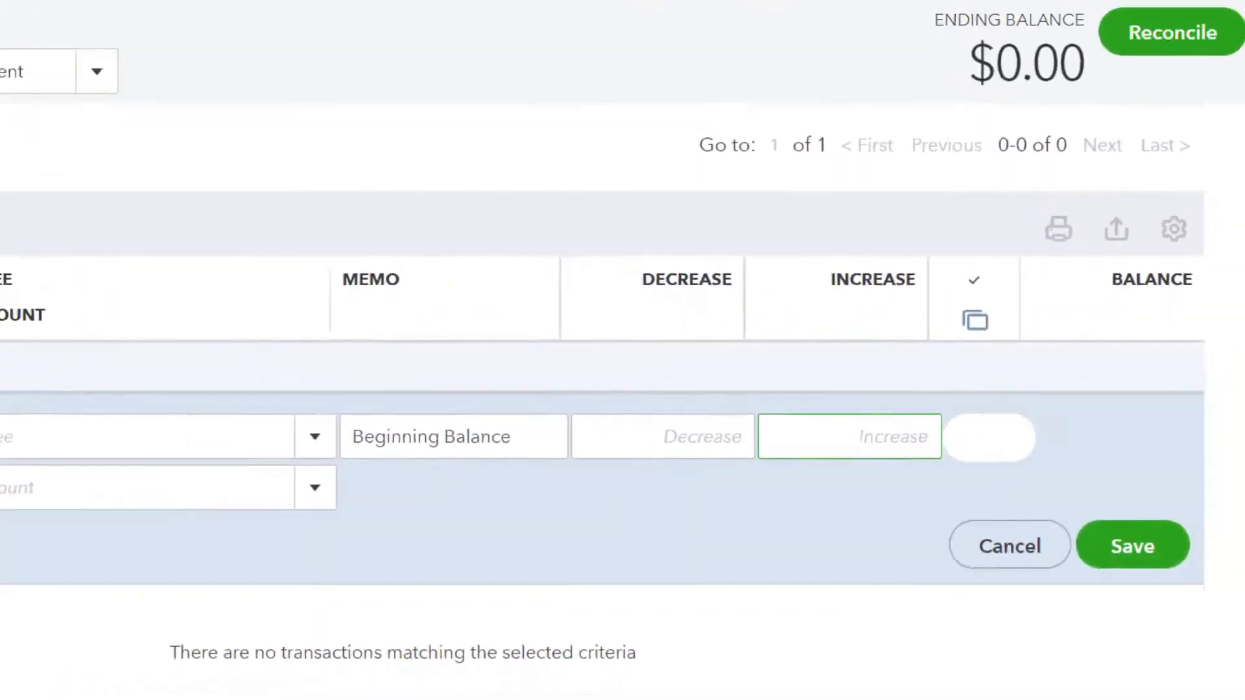
Step: Check the furniture and equipment amount in the trial balance PDF and enter 75,000 as the journal entry's increase
{"action": "left_click", "coordinate": [532, 685]}
{"action": "left_click", "coordinate": [533, 686]}
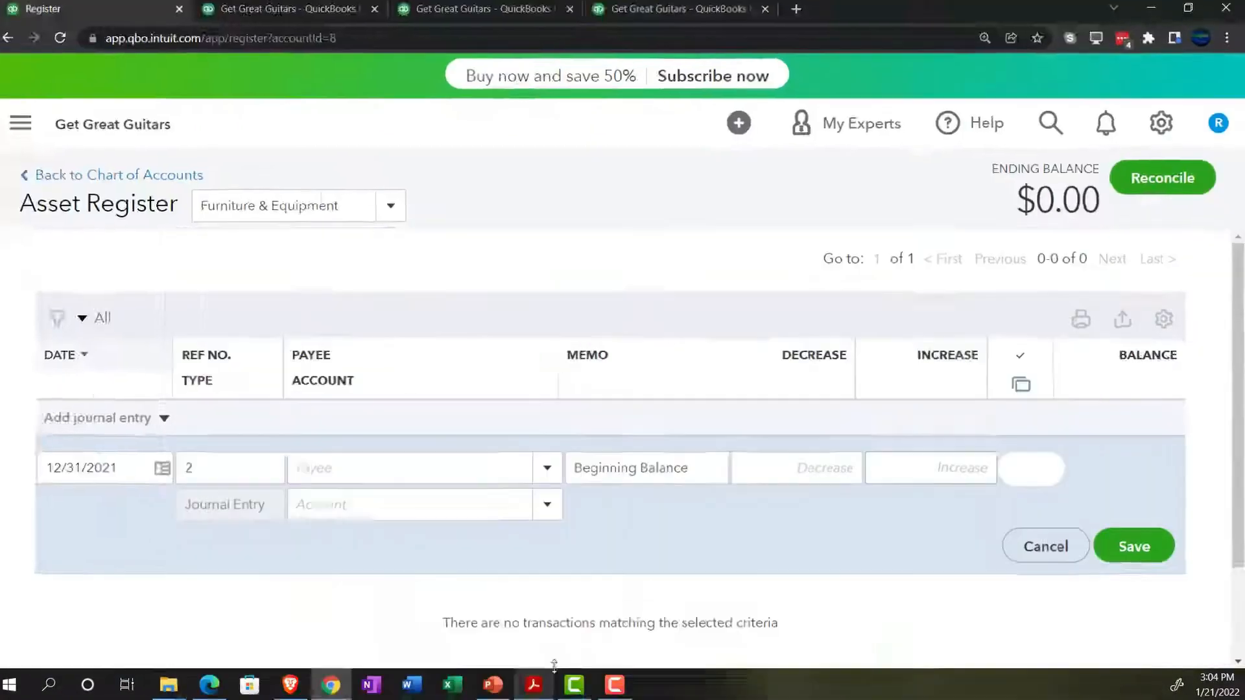
{"action": "type", "text": "75000"}
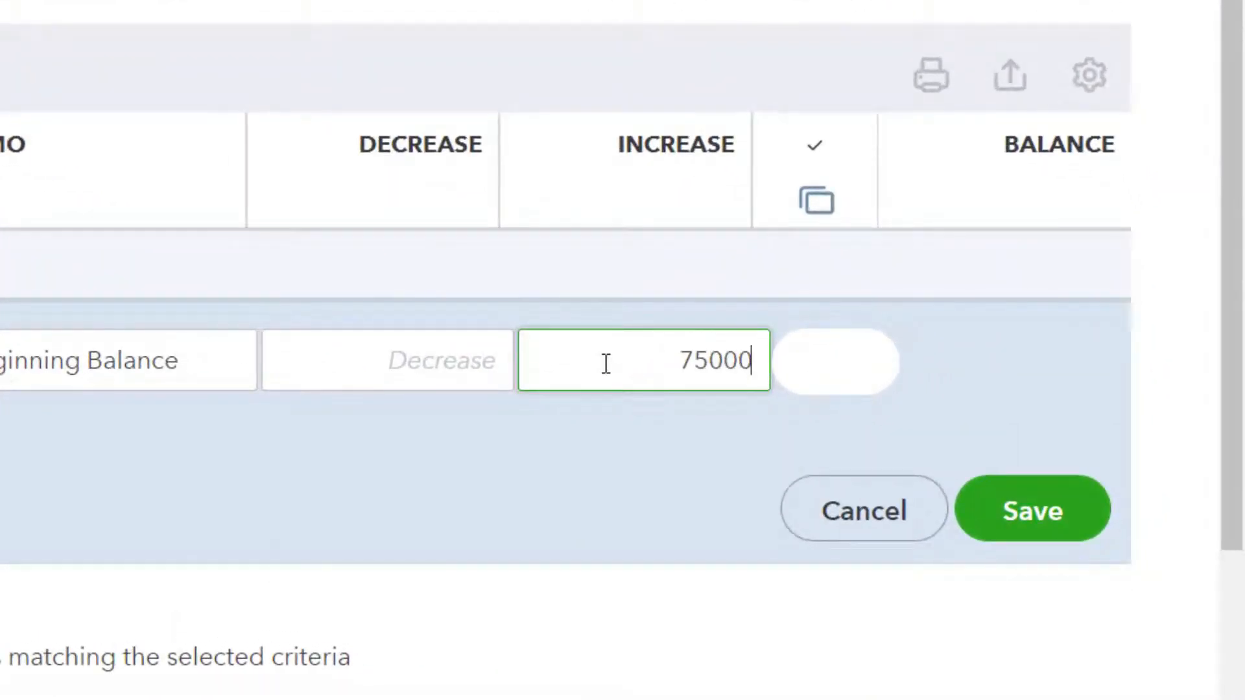
{"action": "key", "text": "Tab"}
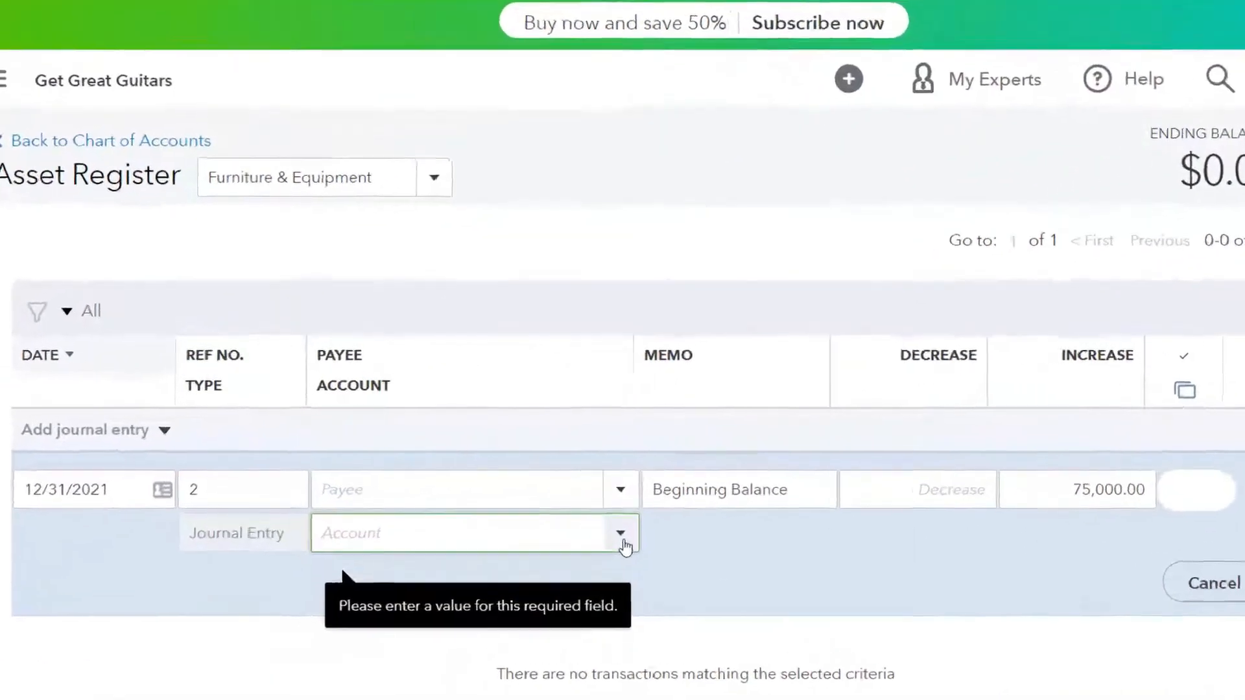
Step: Set Retained Earnings as the offsetting account of the Furniture & Equipment journal entry and save the entry
{"action": "left_click", "coordinate": [555, 510]}
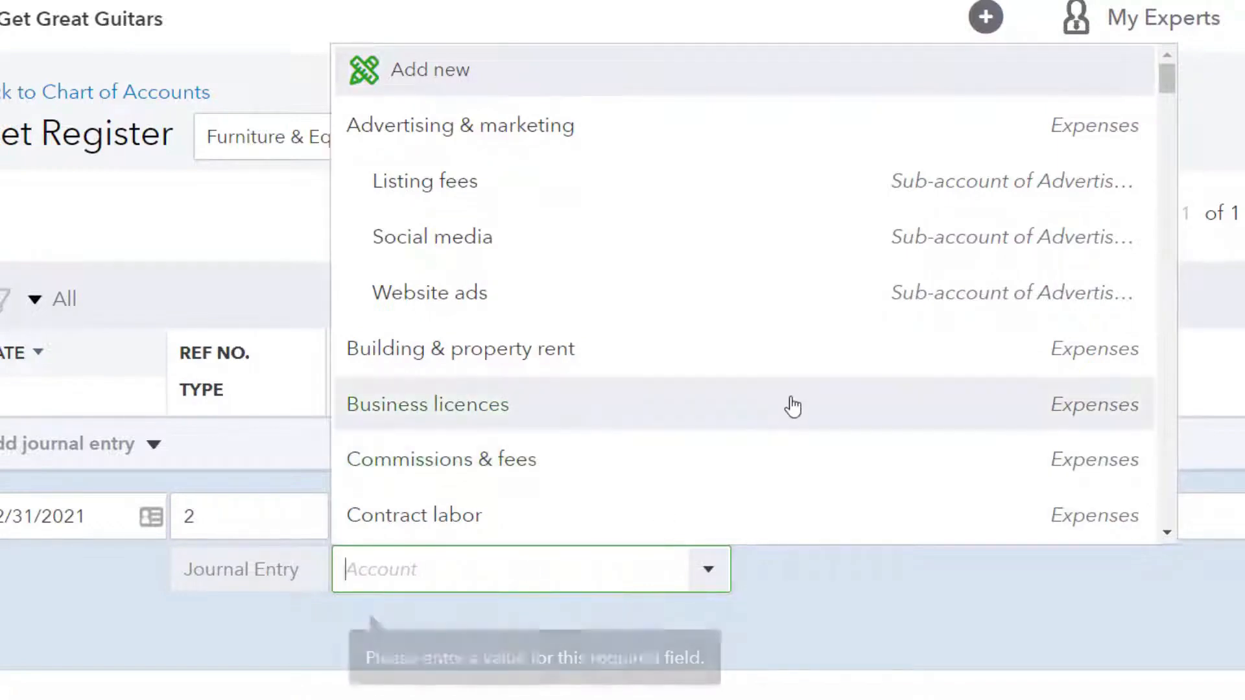
{"action": "scroll", "coordinate": [791, 402], "scroll_direction": "down", "scroll_amount": 10}
{"action": "scroll", "coordinate": [1048, 261], "scroll_direction": "down", "scroll_amount": 20}
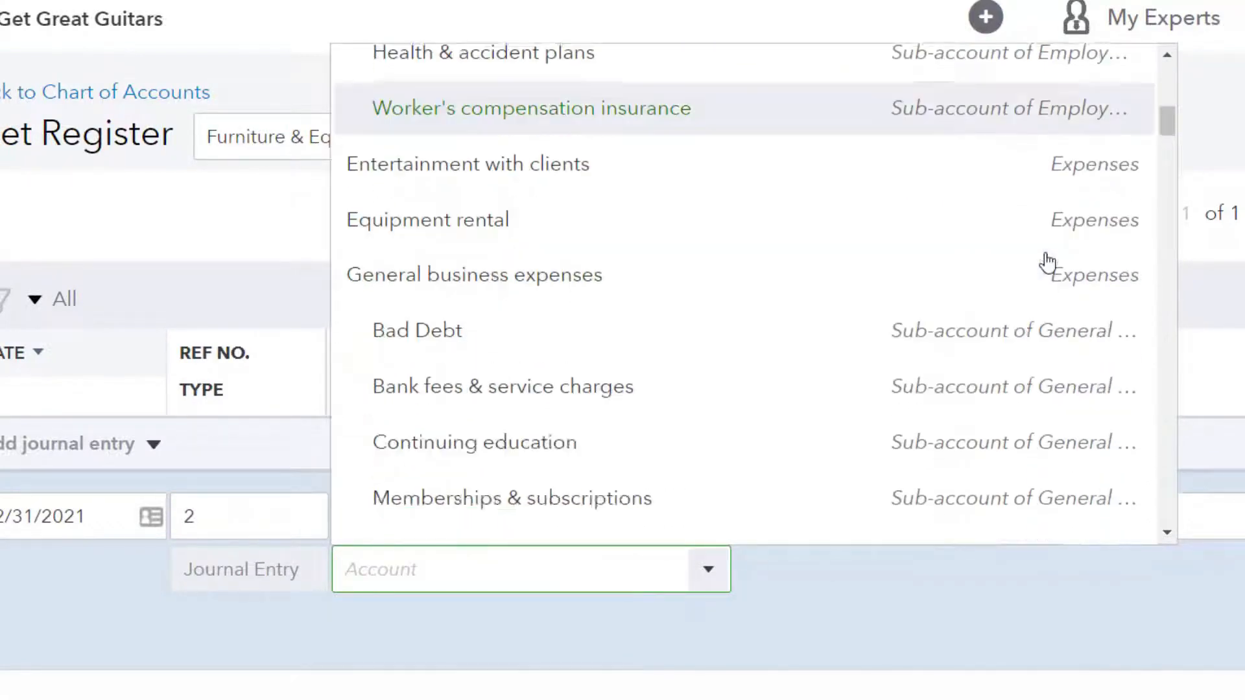
{"action": "scroll", "coordinate": [1049, 261], "scroll_direction": "down", "scroll_amount": 20}
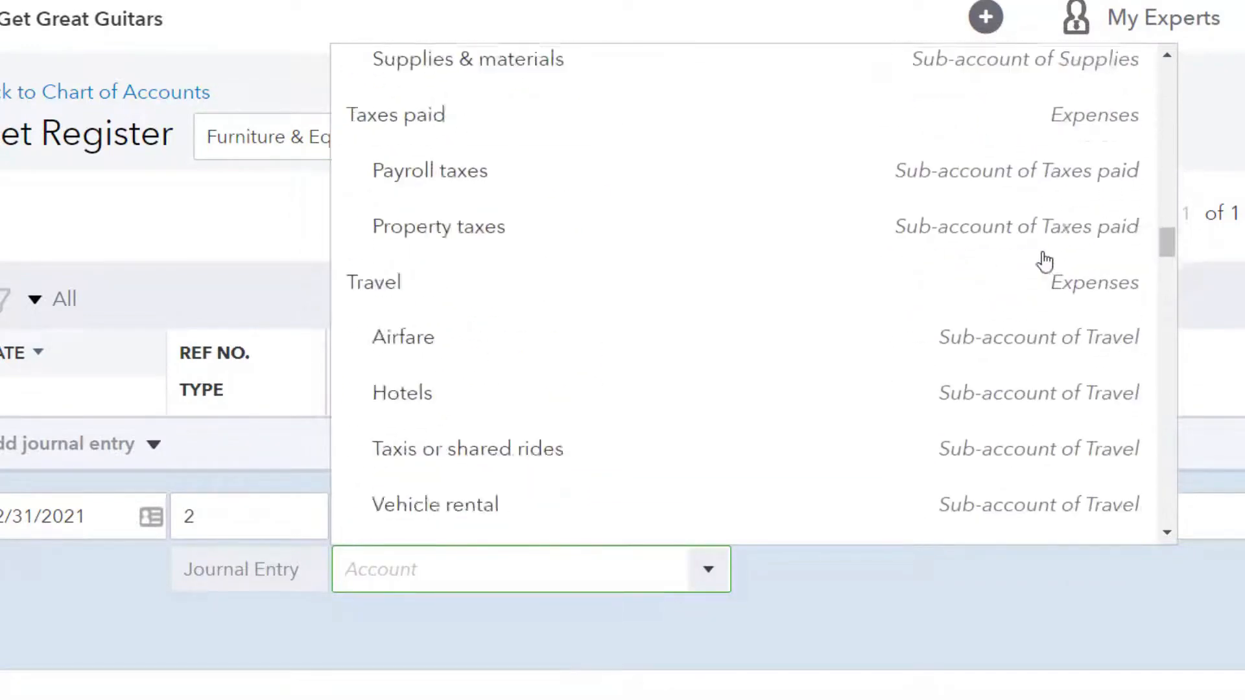
{"action": "scroll", "coordinate": [1042, 263], "scroll_direction": "down", "scroll_amount": 20}
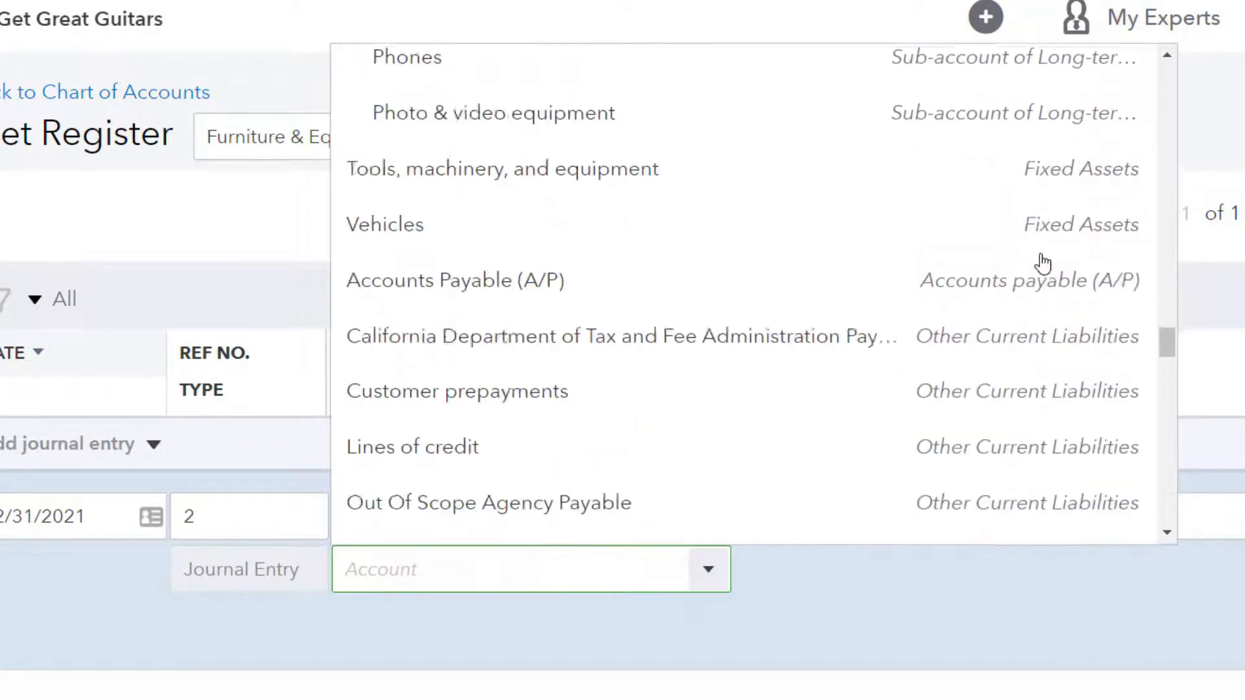
{"action": "scroll", "coordinate": [1041, 263], "scroll_direction": "up", "scroll_amount": 5}
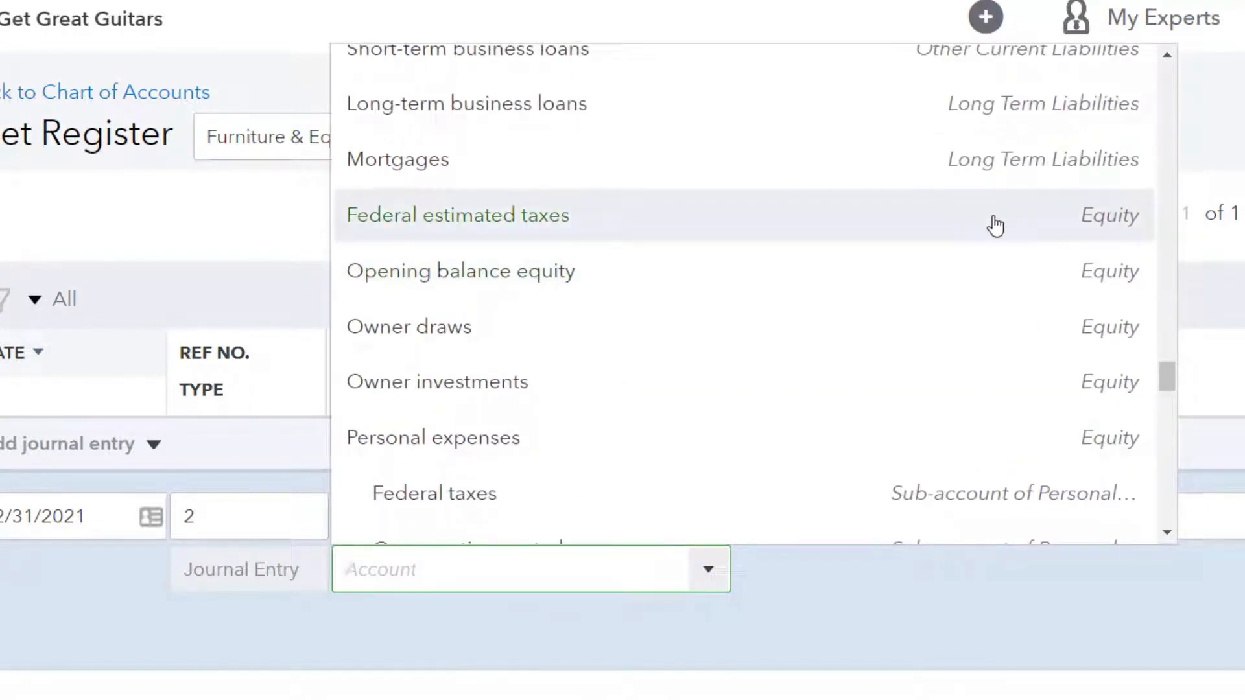
{"action": "scroll", "coordinate": [958, 283], "scroll_direction": "down", "scroll_amount": 8}
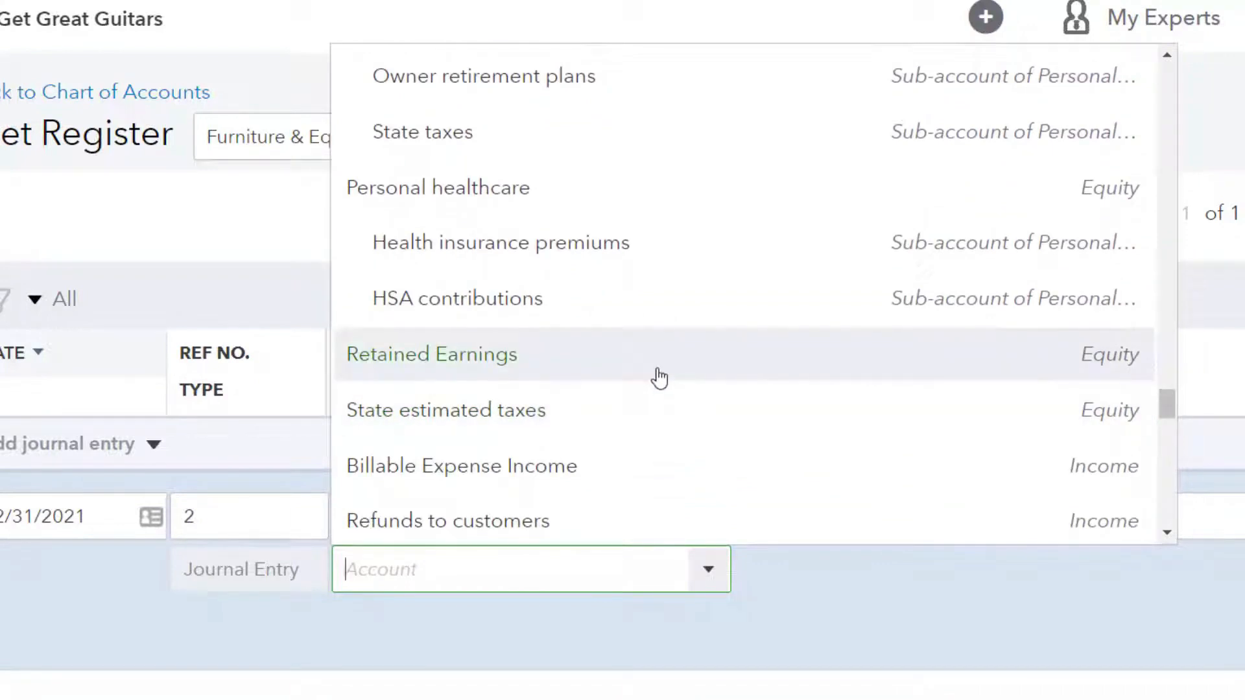
{"action": "left_click", "coordinate": [659, 377]}
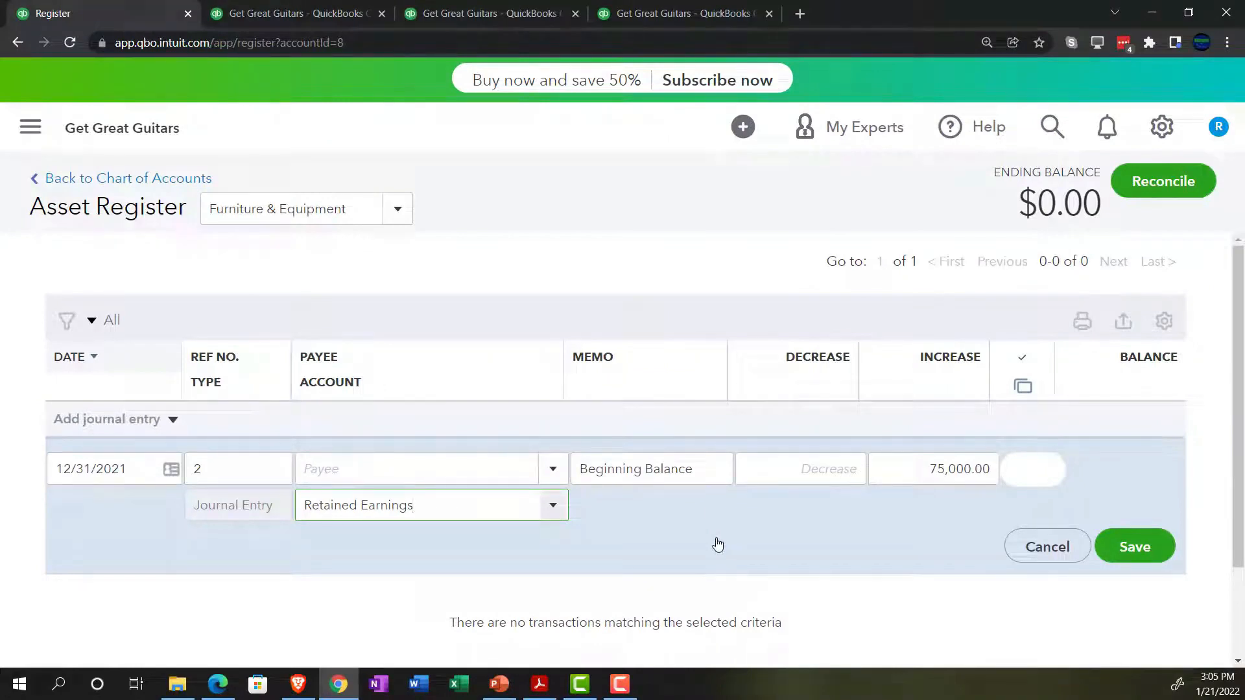
{"action": "left_click", "coordinate": [1141, 562]}
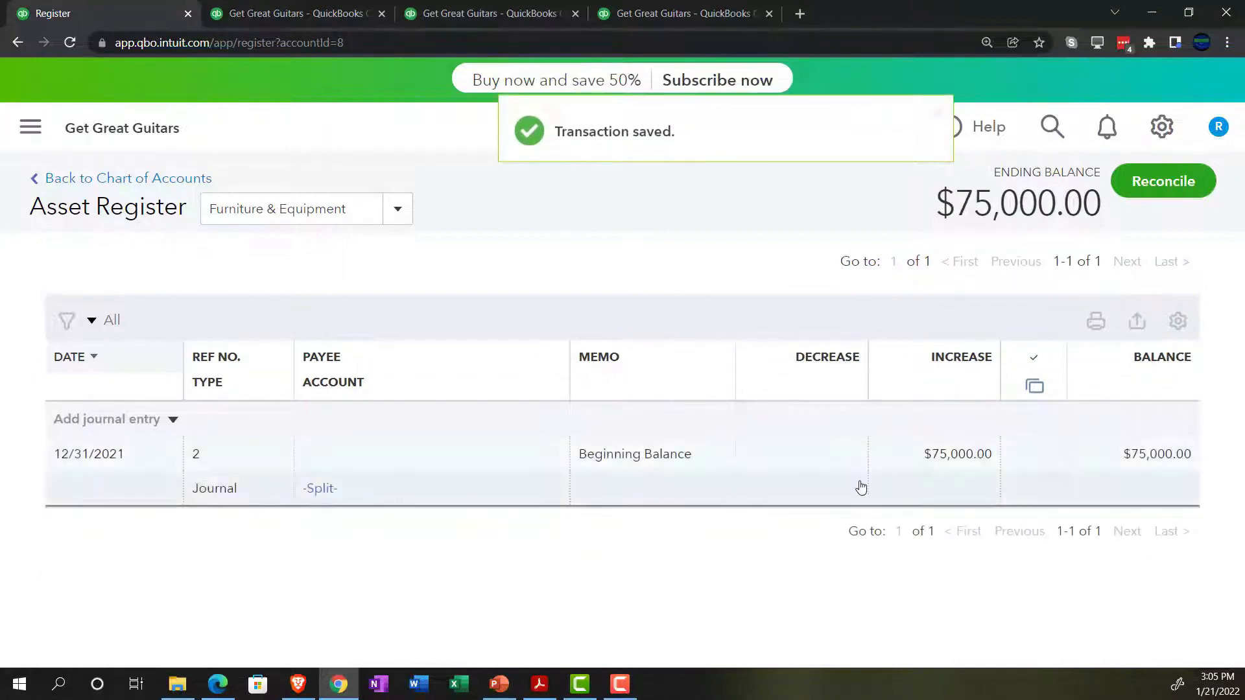
Step: Rerun the 2021 balance sheet report and examine its fixed assets, liabilities and equity sections
{"action": "left_click", "coordinate": [307, 16]}
{"action": "scroll", "coordinate": [245, 415], "scroll_direction": "up", "scroll_amount": 8}
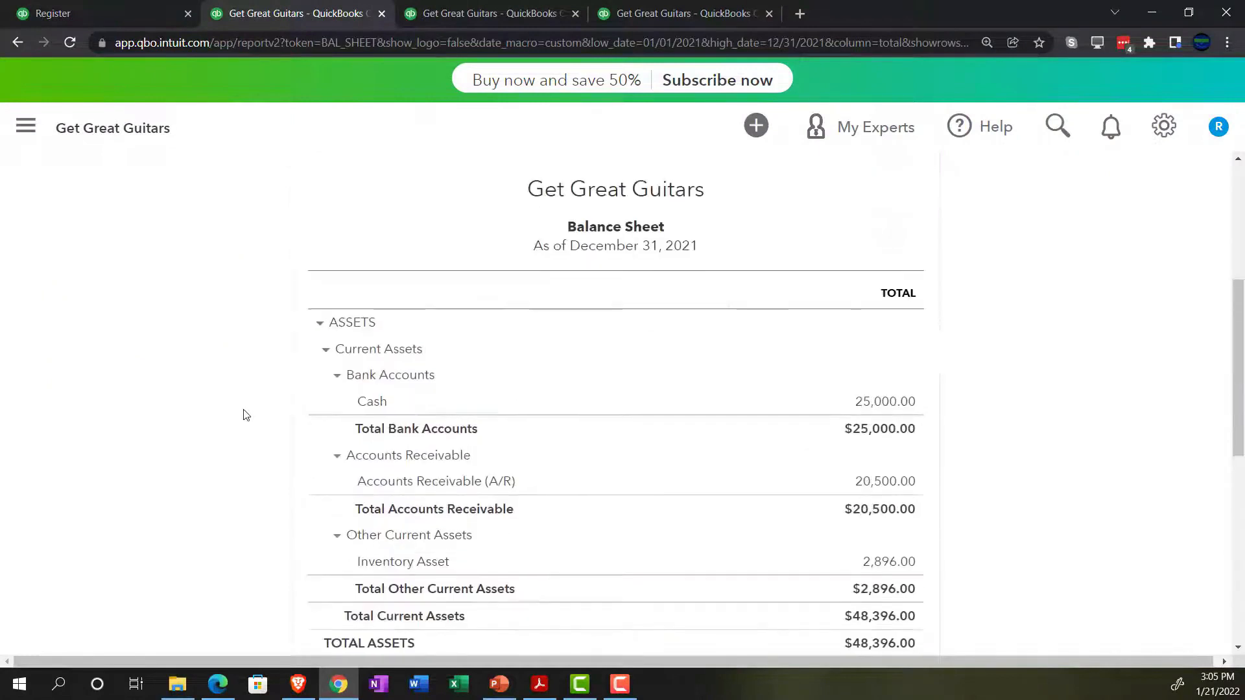
{"action": "scroll", "coordinate": [245, 415], "scroll_direction": "up", "scroll_amount": 5}
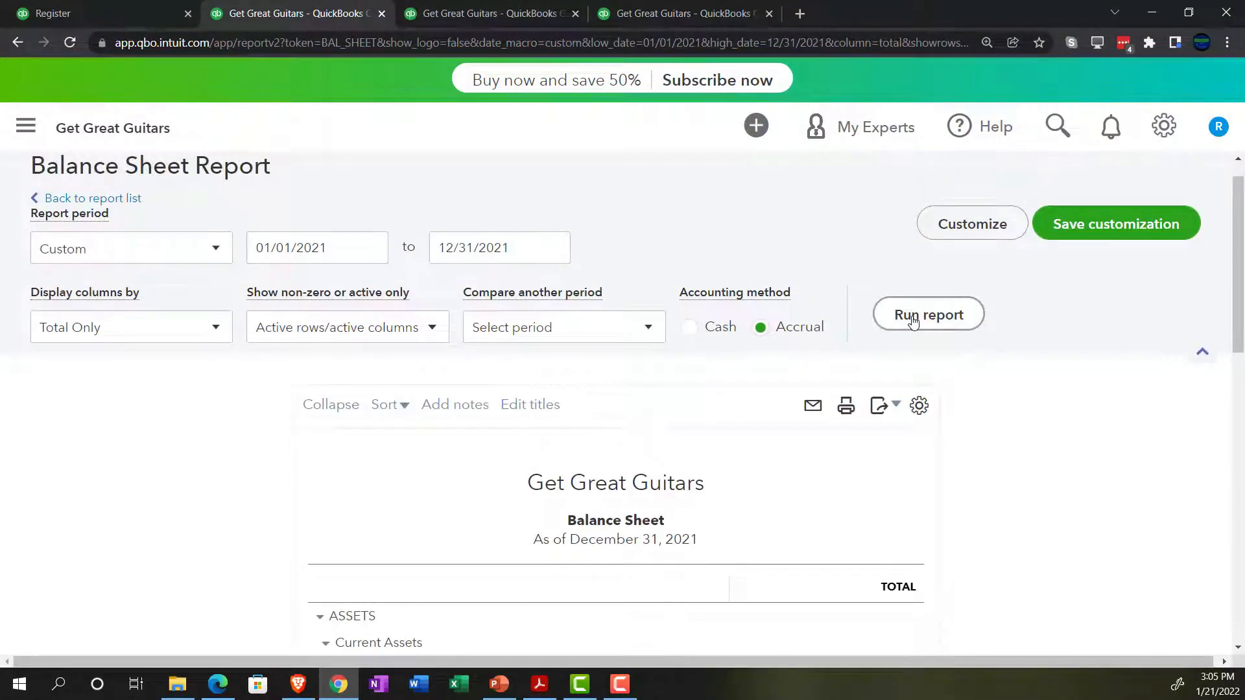
{"action": "scroll", "coordinate": [274, 486], "scroll_direction": "down", "scroll_amount": 5}
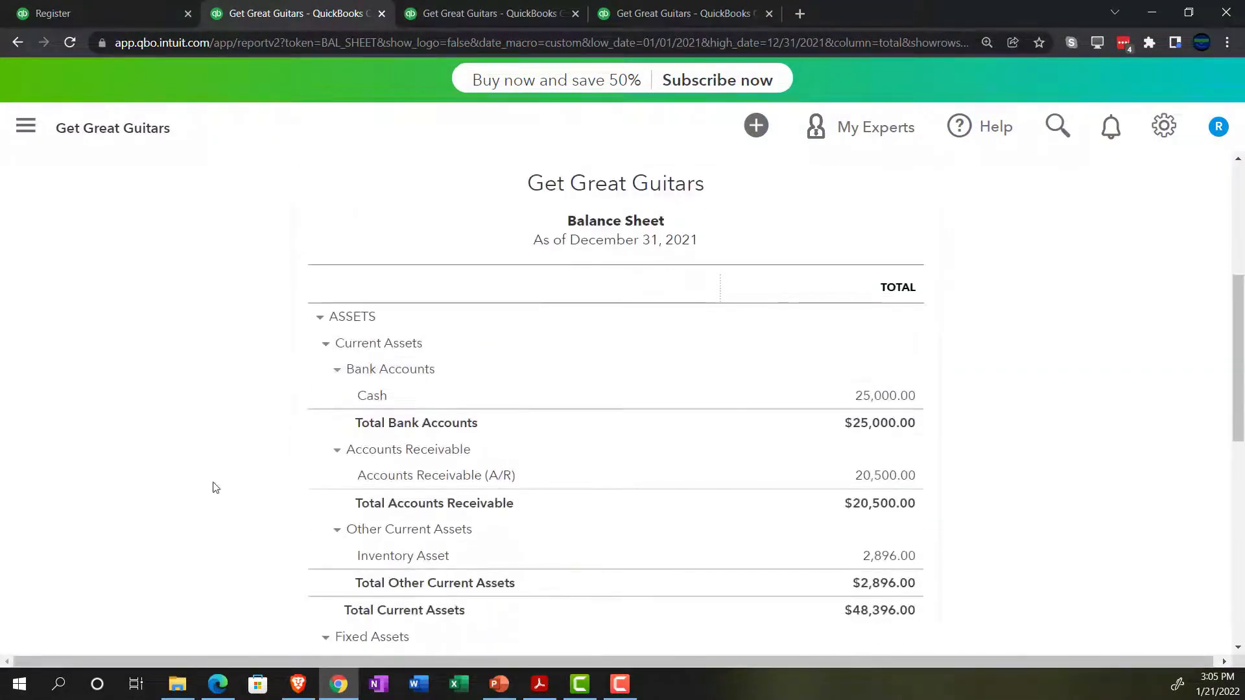
{"action": "scroll", "coordinate": [216, 488], "scroll_direction": "down", "scroll_amount": 3}
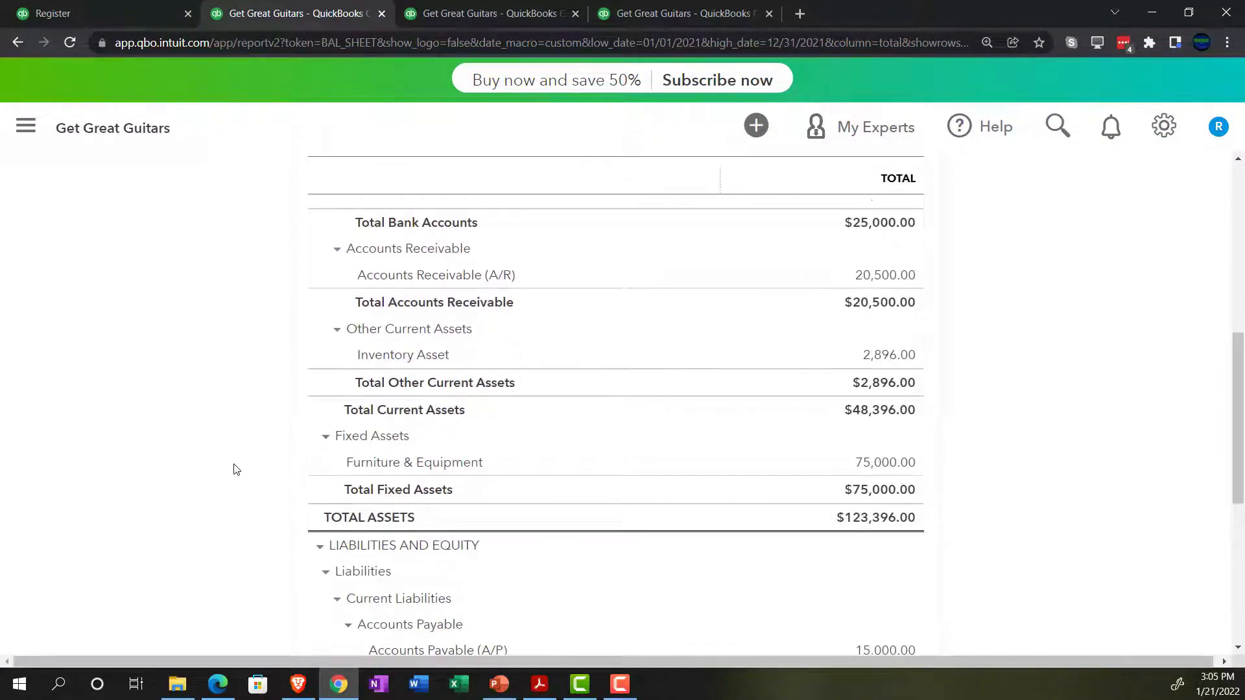
{"action": "scroll", "coordinate": [681, 463], "scroll_direction": "down", "scroll_amount": 1}
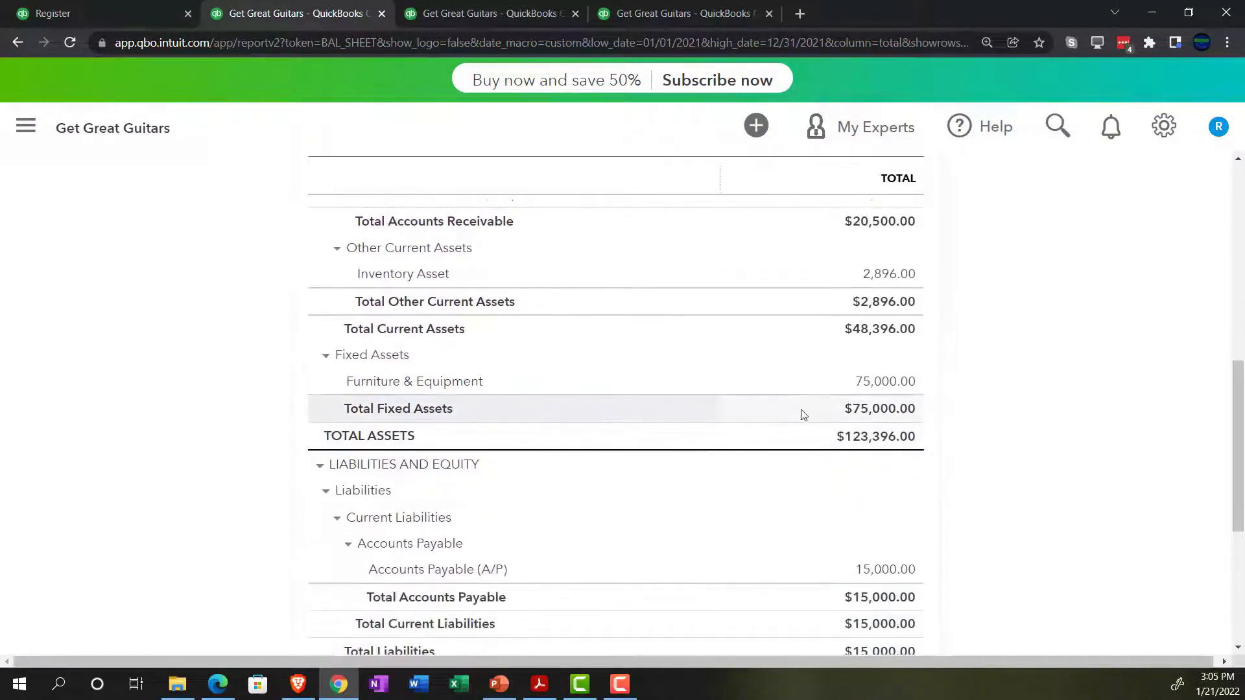
{"action": "scroll", "coordinate": [842, 363], "scroll_direction": "down", "scroll_amount": 1}
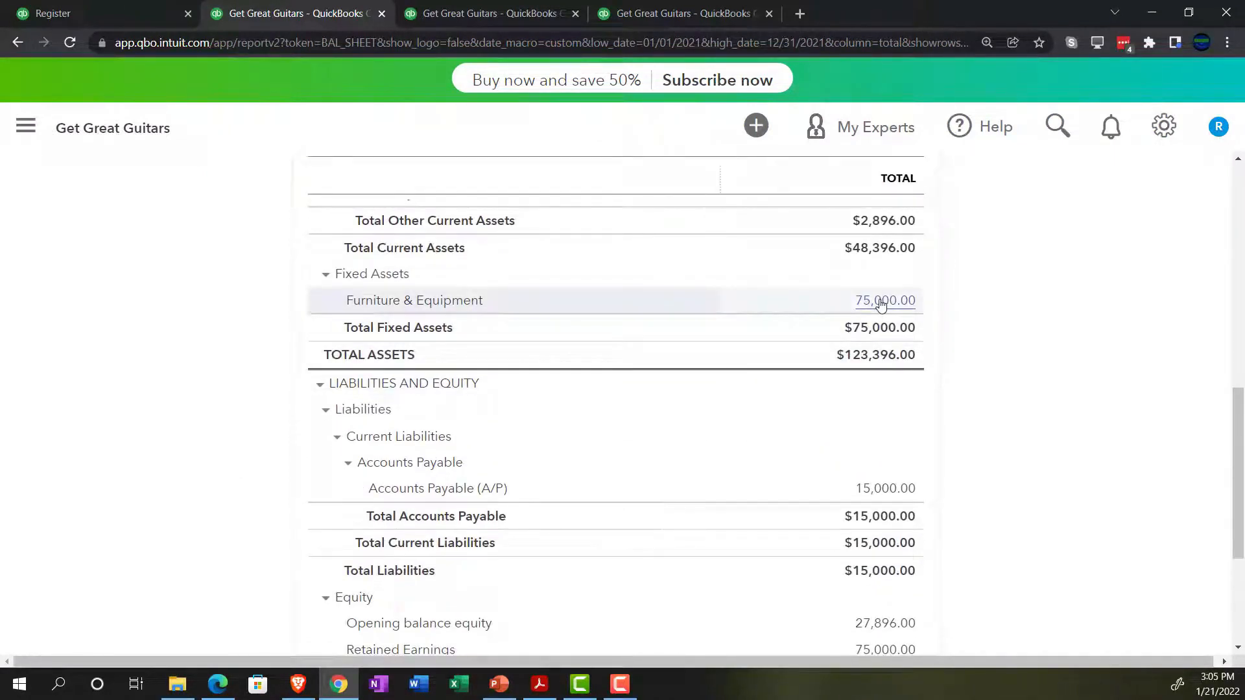
Step: Drill down from the balance sheet's Furniture & Equipment amount to its transaction report and open the underlying journal entry
{"action": "left_click", "coordinate": [880, 302]}
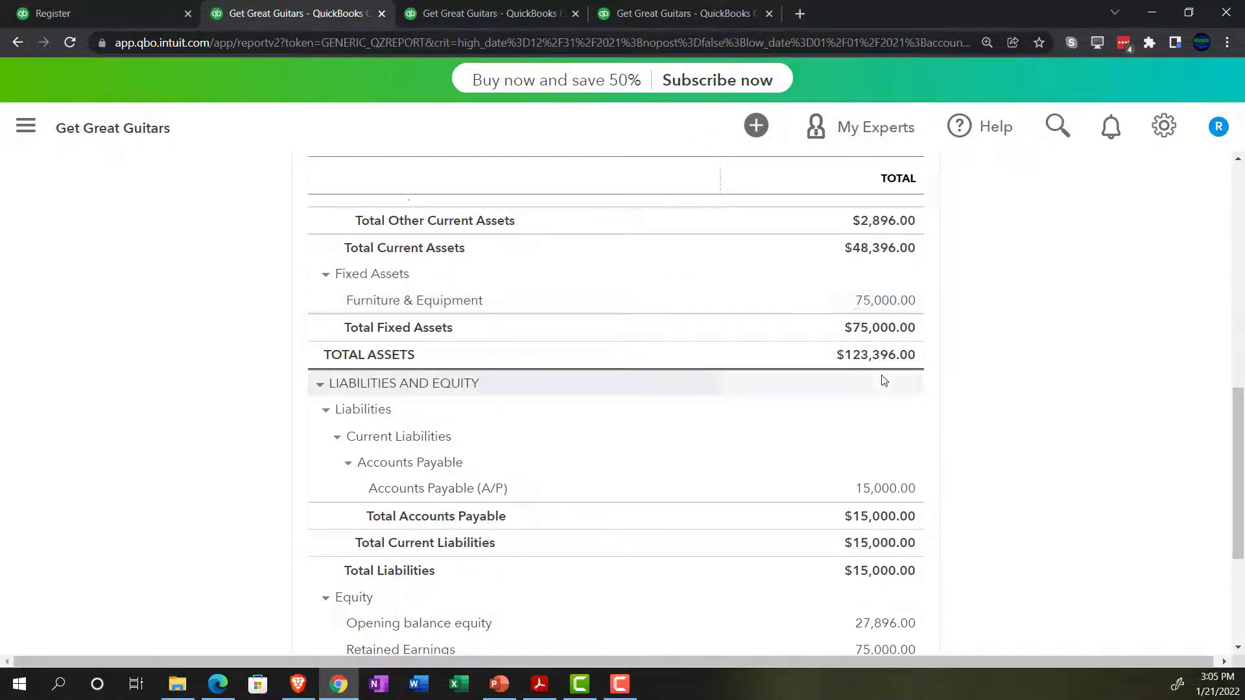
{"action": "scroll", "coordinate": [882, 380], "scroll_direction": "down", "scroll_amount": 2}
{"action": "key", "text": "ctrl+minus"}
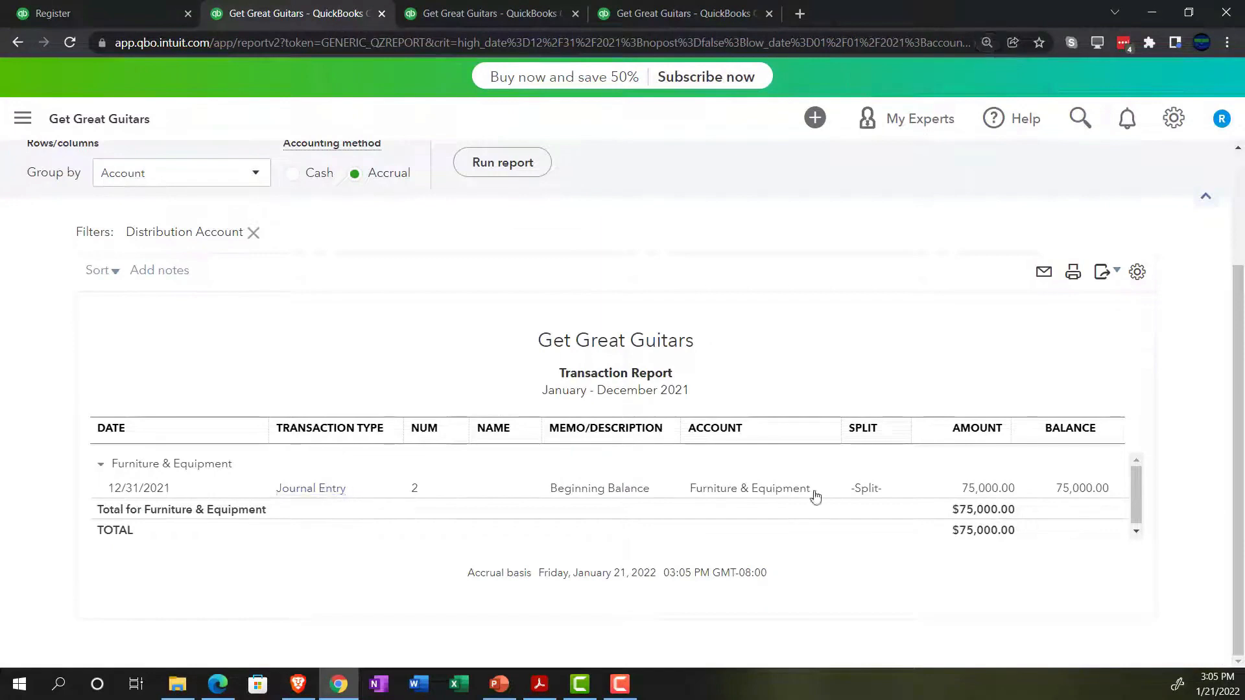
{"action": "left_click", "coordinate": [997, 494]}
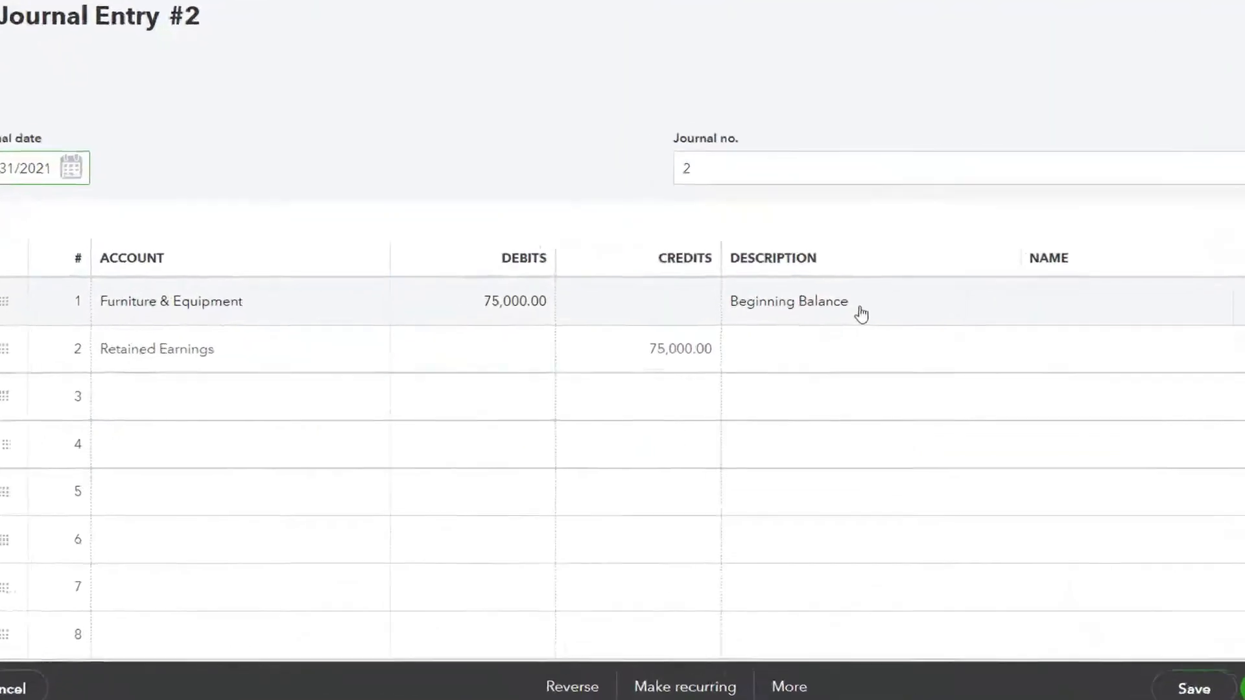
Step: Copy the description Beginning Balance to the Retained Earnings line, then save and close the journal entry
{"action": "left_click", "coordinate": [764, 321]}
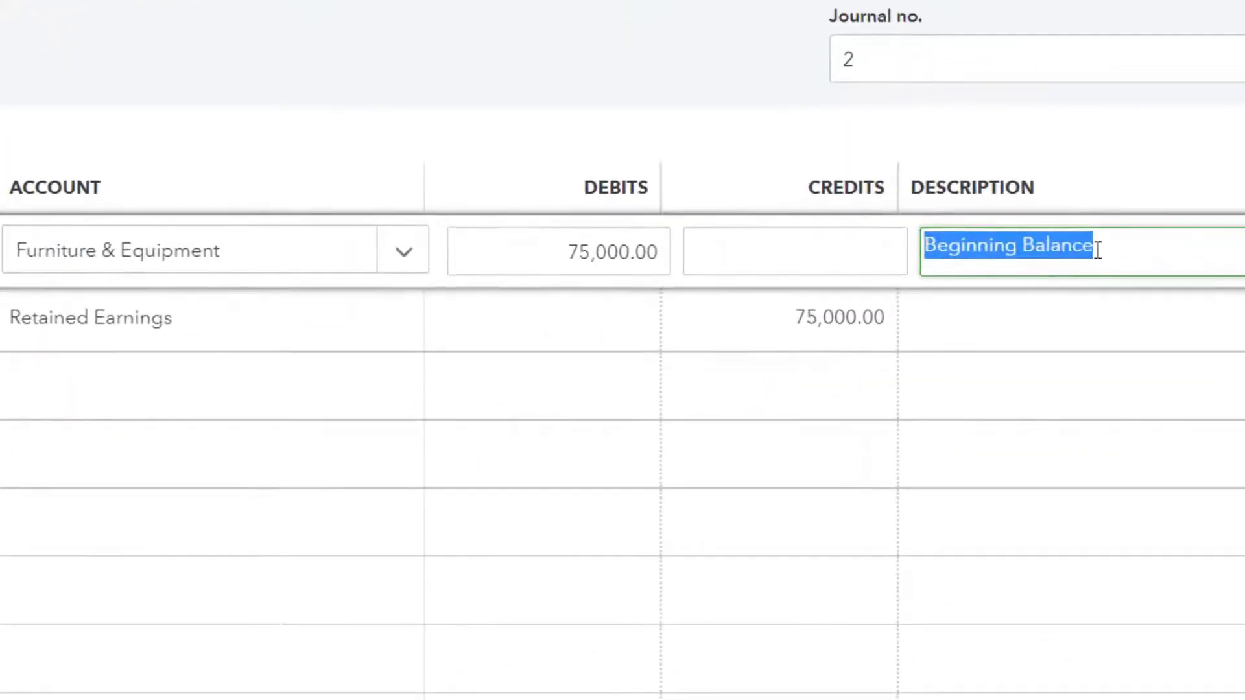
{"action": "left_click", "coordinate": [1011, 331]}
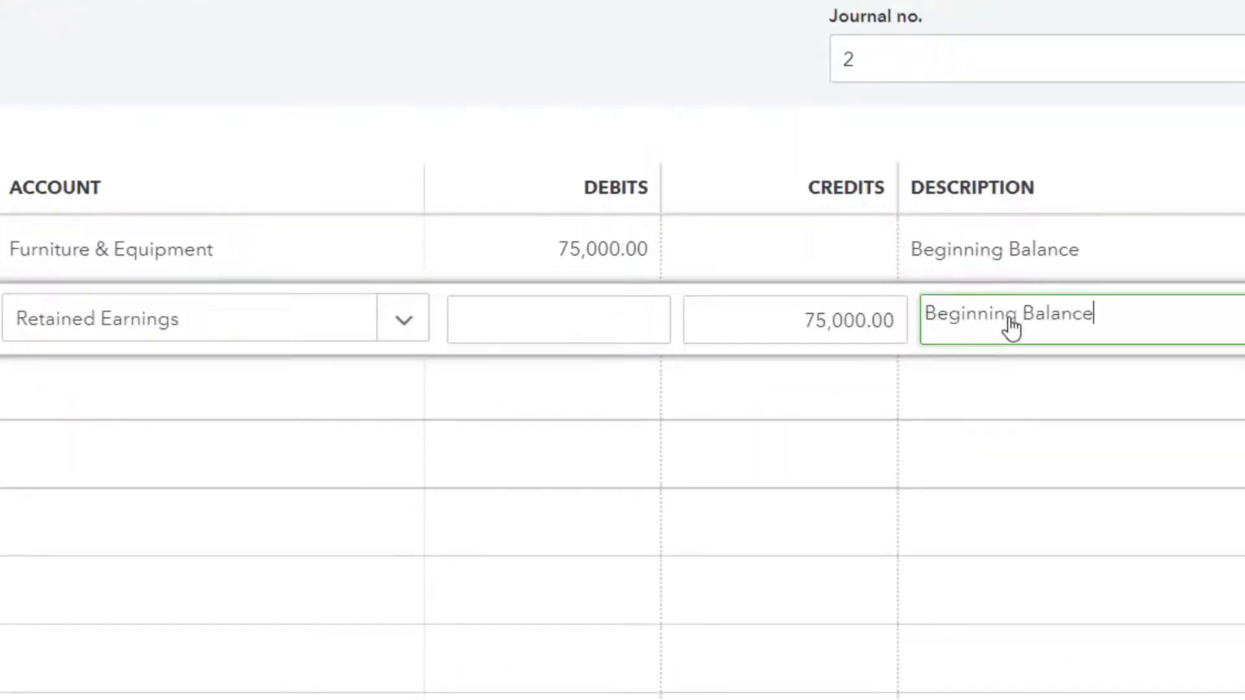
{"action": "key", "text": "Tab"}
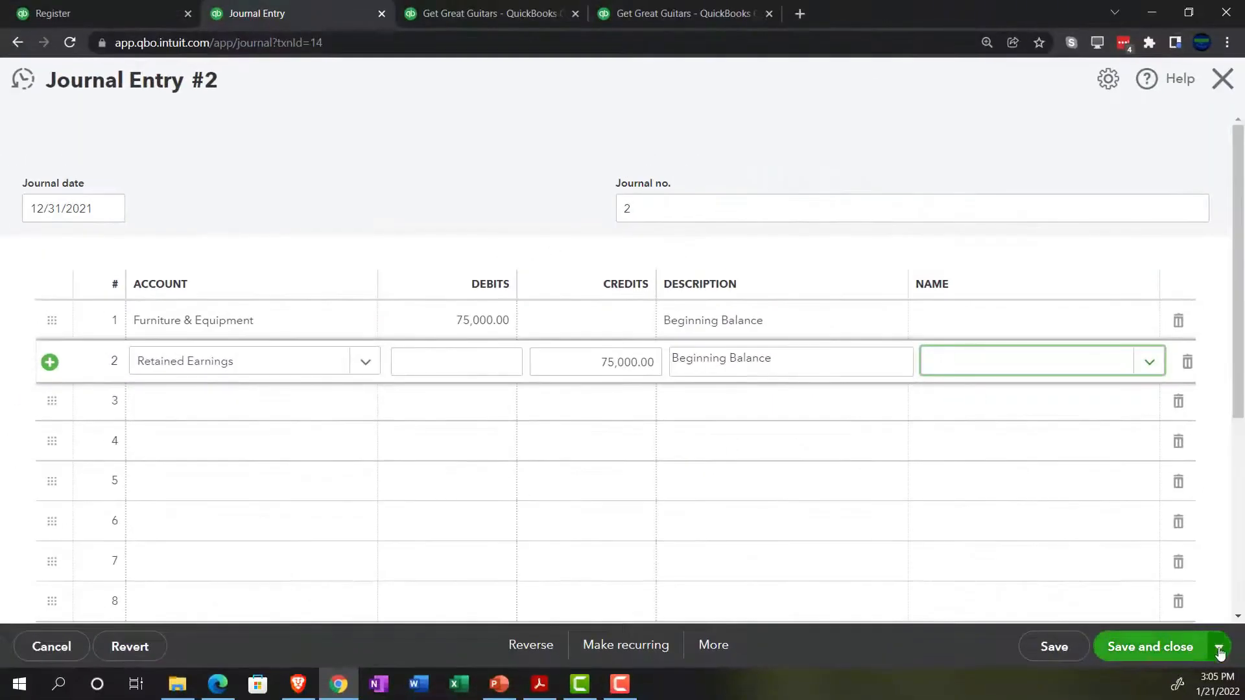
{"action": "left_click", "coordinate": [1179, 656]}
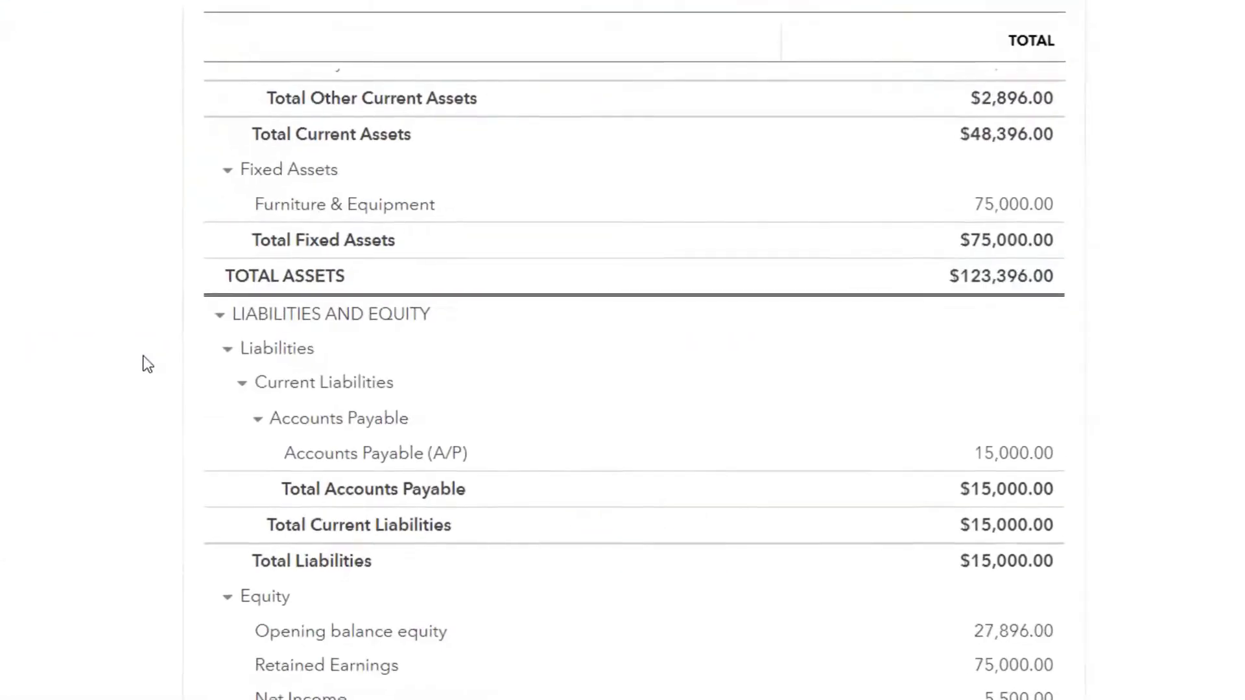
{"action": "scroll", "coordinate": [78, 376], "scroll_direction": "down", "scroll_amount": 3}
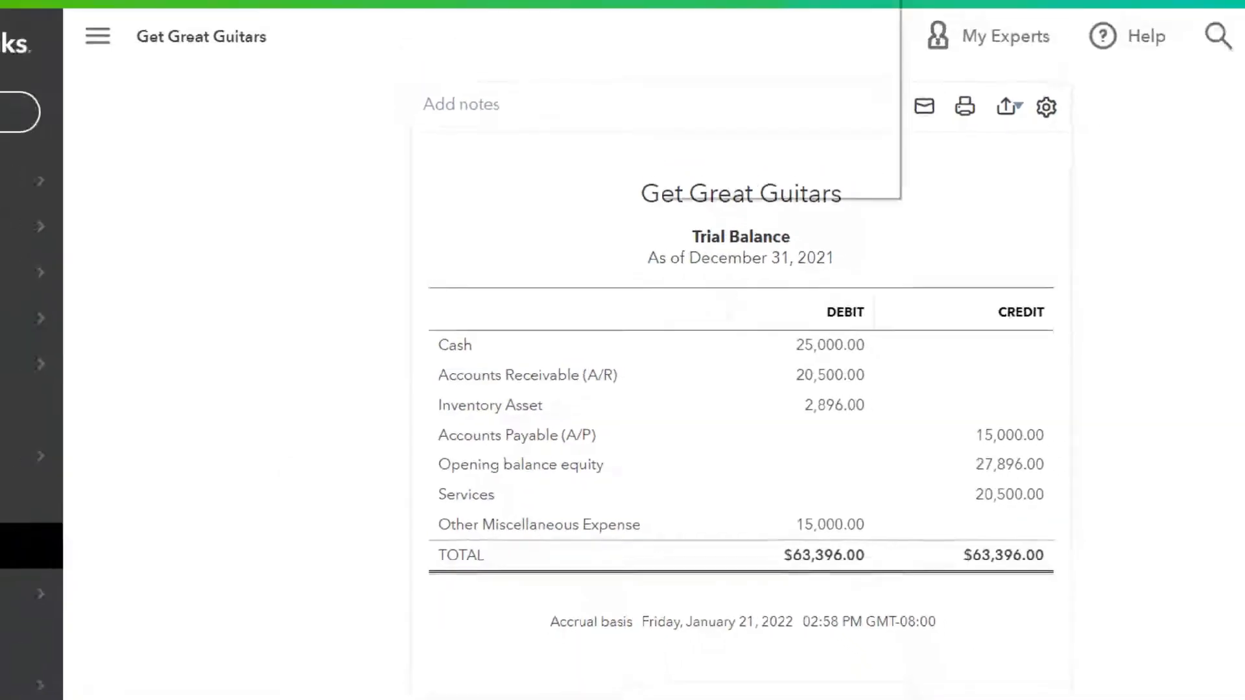
Step: Duplicate the trial balance browser tab, go to the reports list in the copy and collapse the navigation menu
{"action": "right_click", "coordinate": [643, 12]}
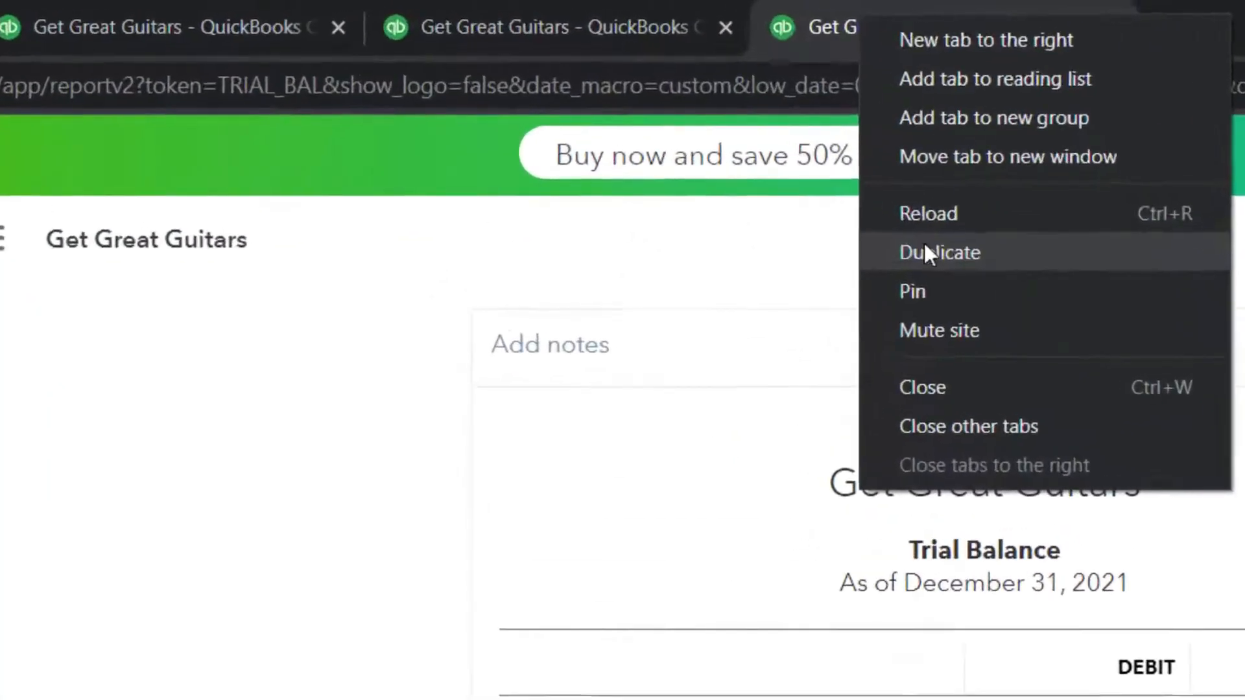
{"action": "left_click", "coordinate": [682, 126]}
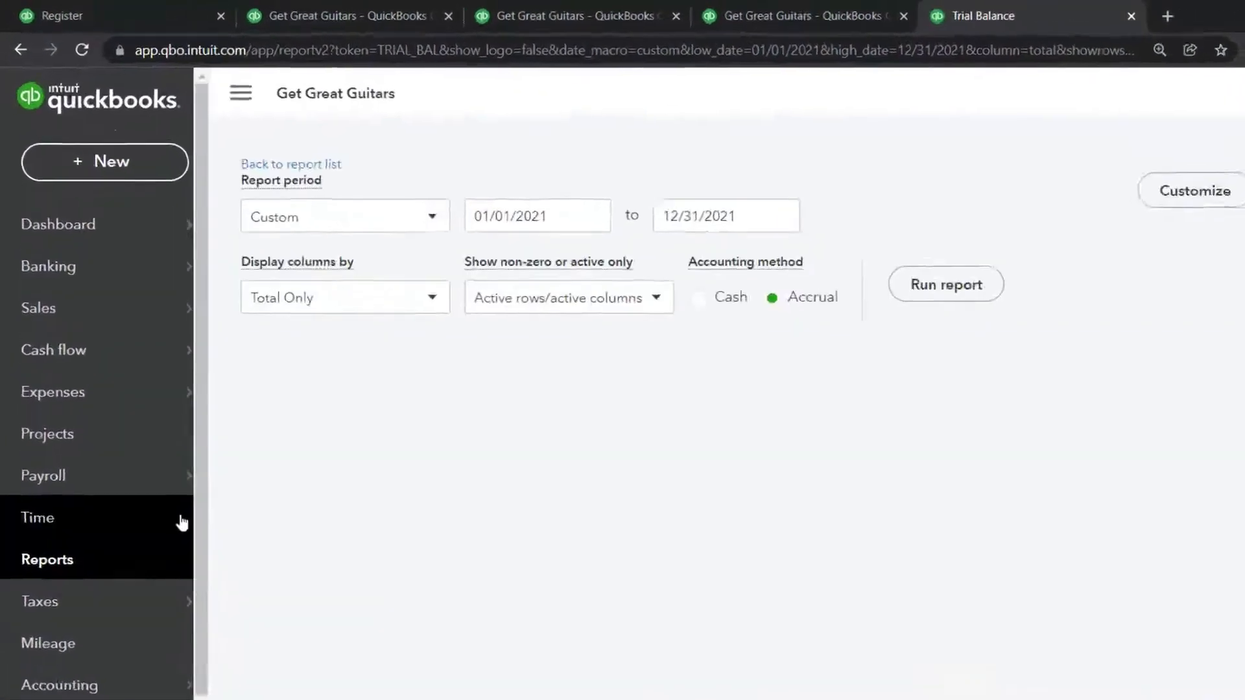
{"action": "left_click", "coordinate": [49, 565]}
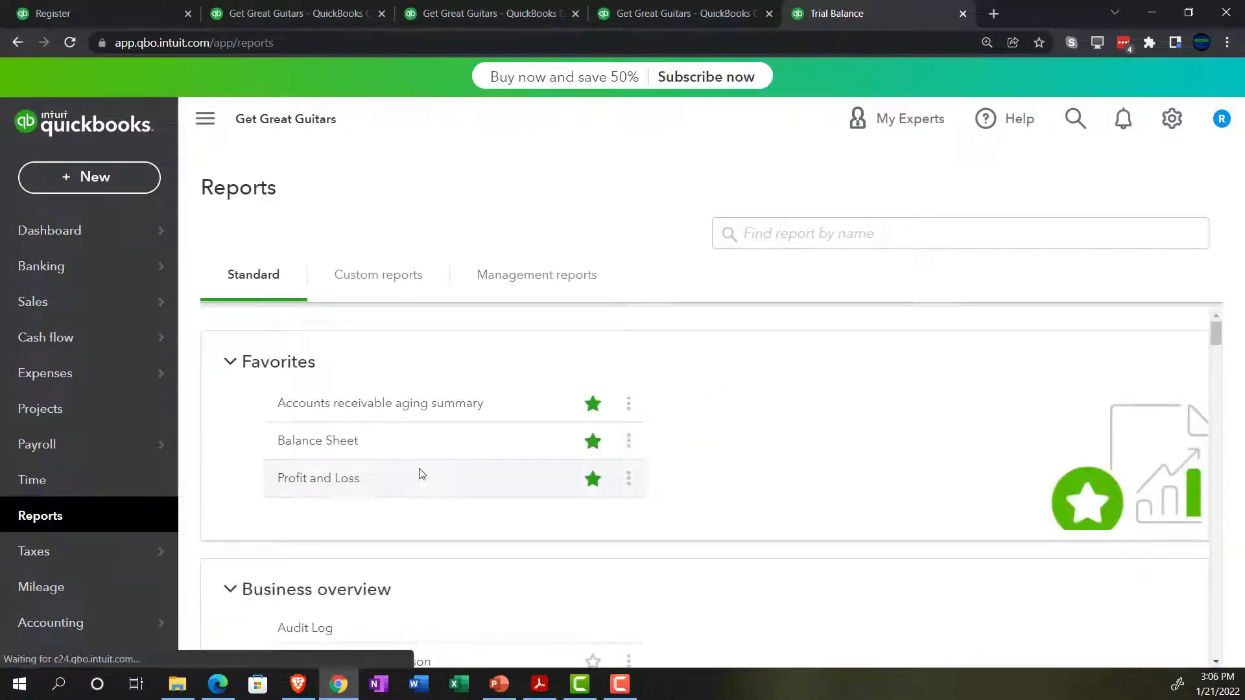
{"action": "left_click", "coordinate": [208, 121]}
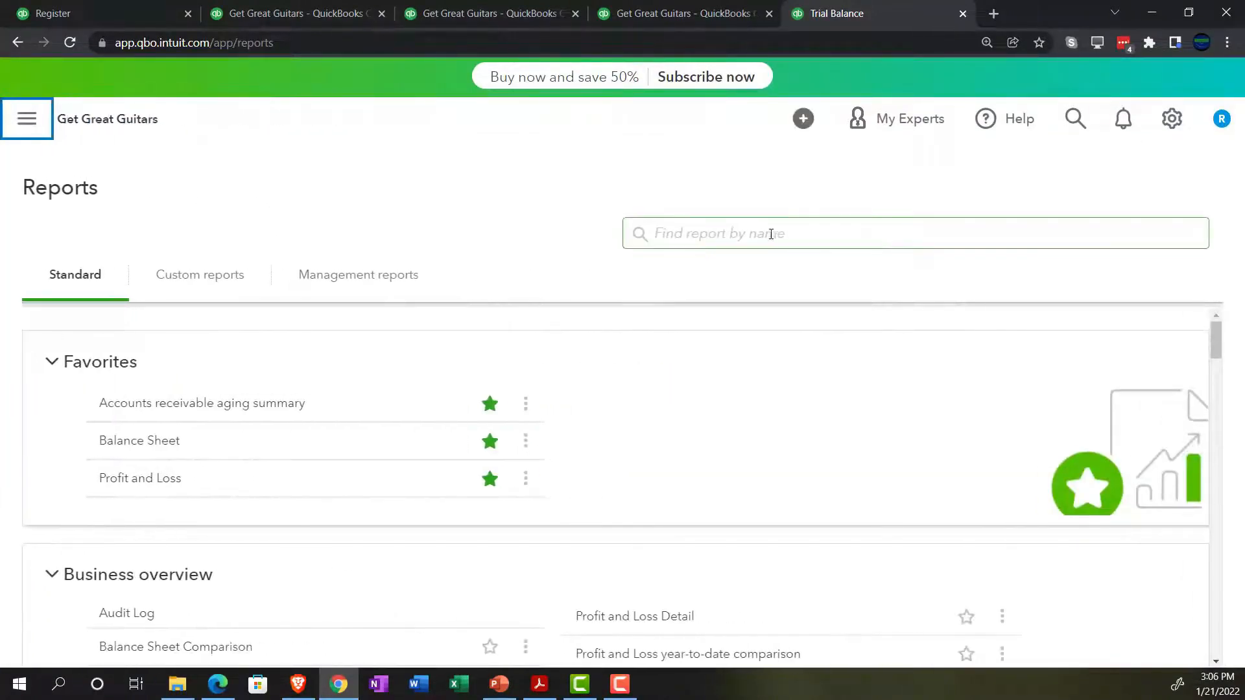
Step: Find the Trial Balance report by searching for Trial, then open it and examine the account balances
{"action": "left_click", "coordinate": [775, 234]}
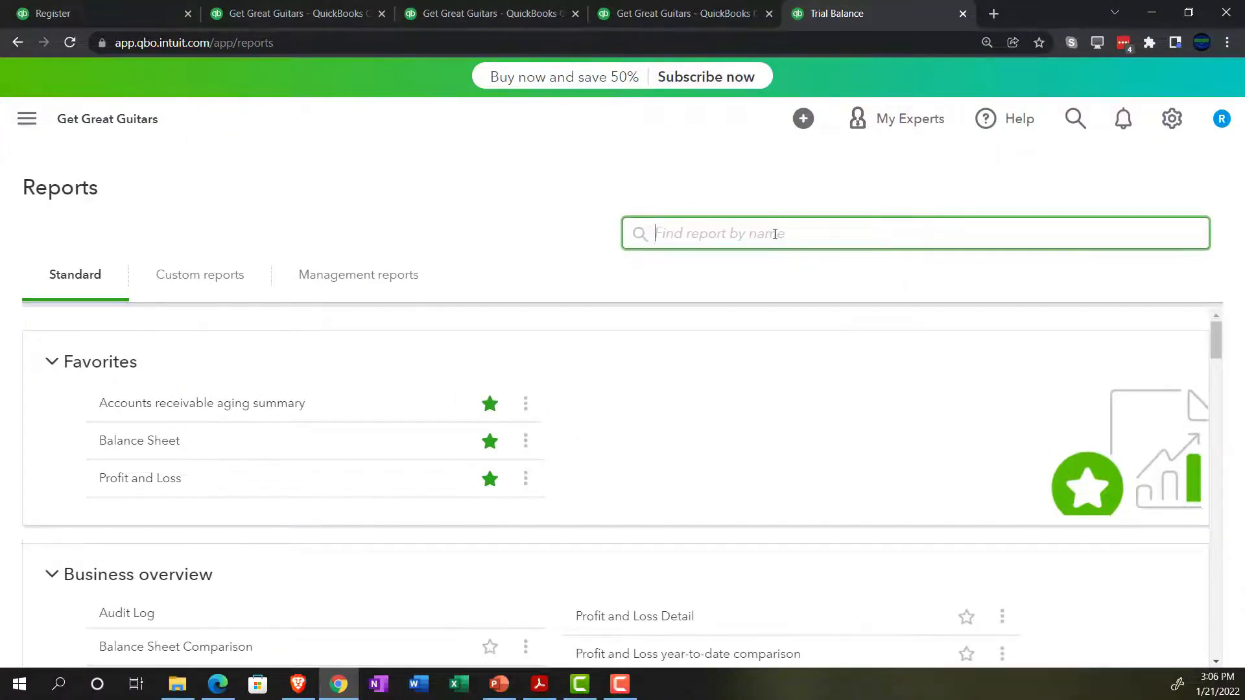
{"action": "type", "text": "Trial"}
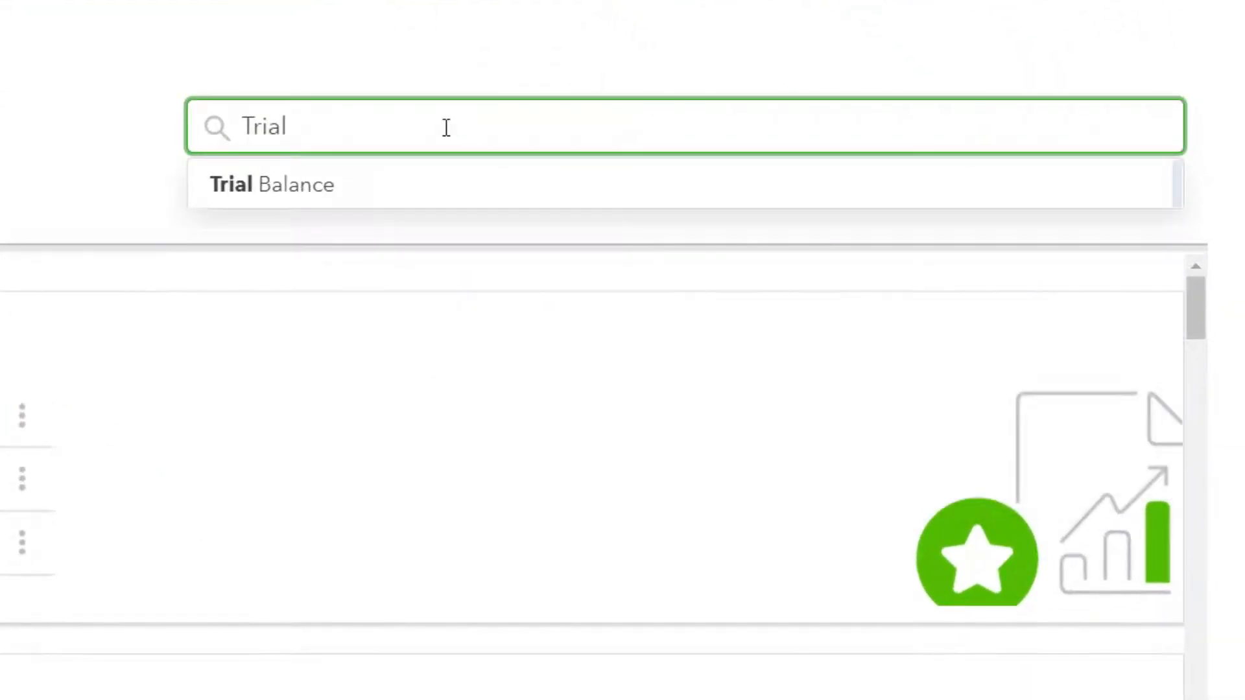
{"action": "key", "text": "Down"}
{"action": "key", "text": "Return"}
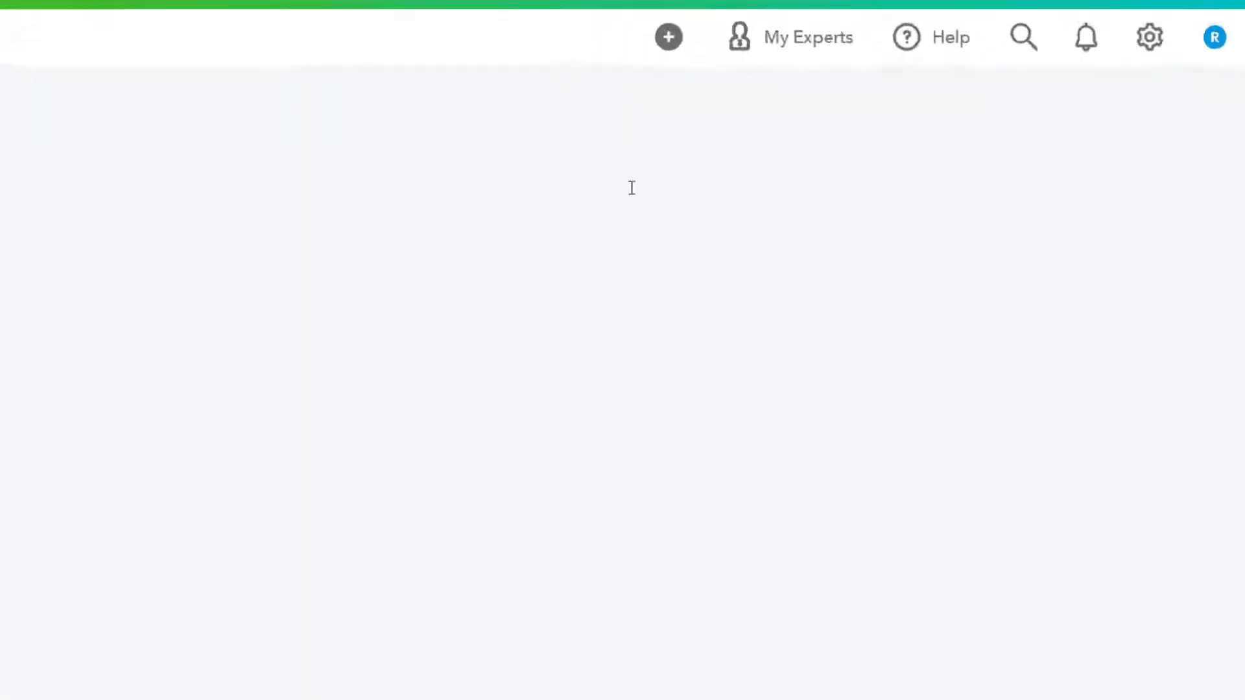
{"action": "scroll", "coordinate": [749, 293], "scroll_direction": "down", "scroll_amount": 2}
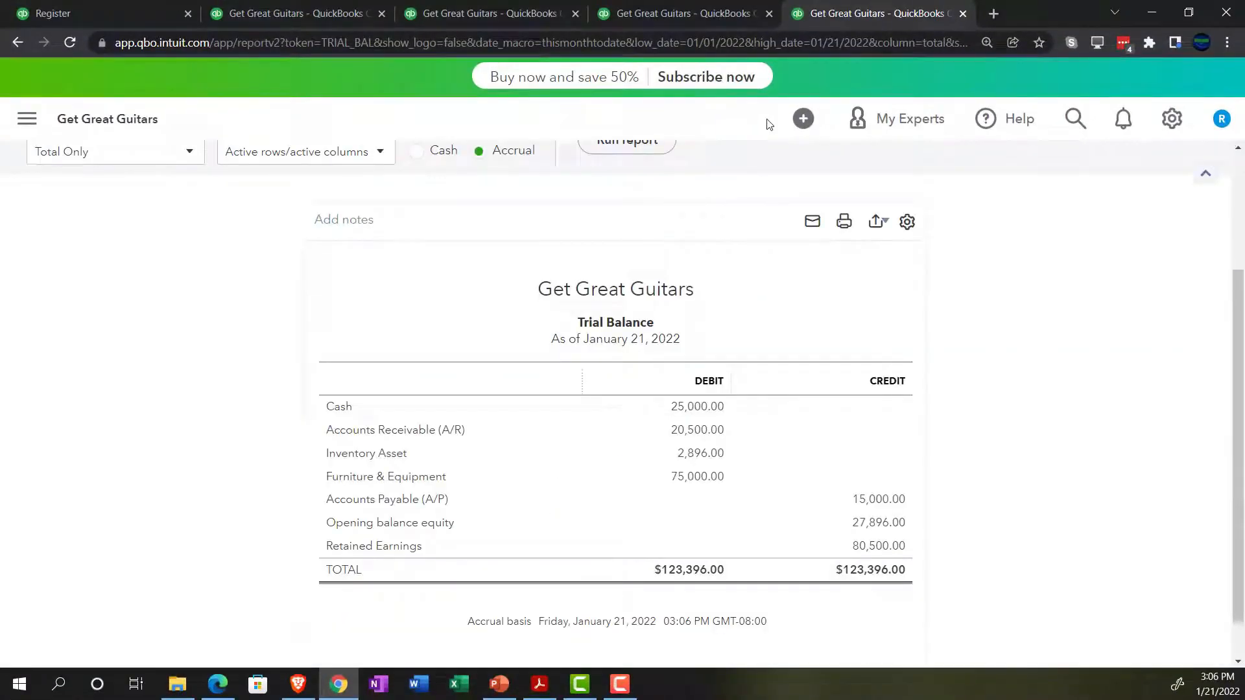
Step: Return to the reports list, search for Gen and open the General Ledger report
{"action": "left_click", "coordinate": [18, 43]}
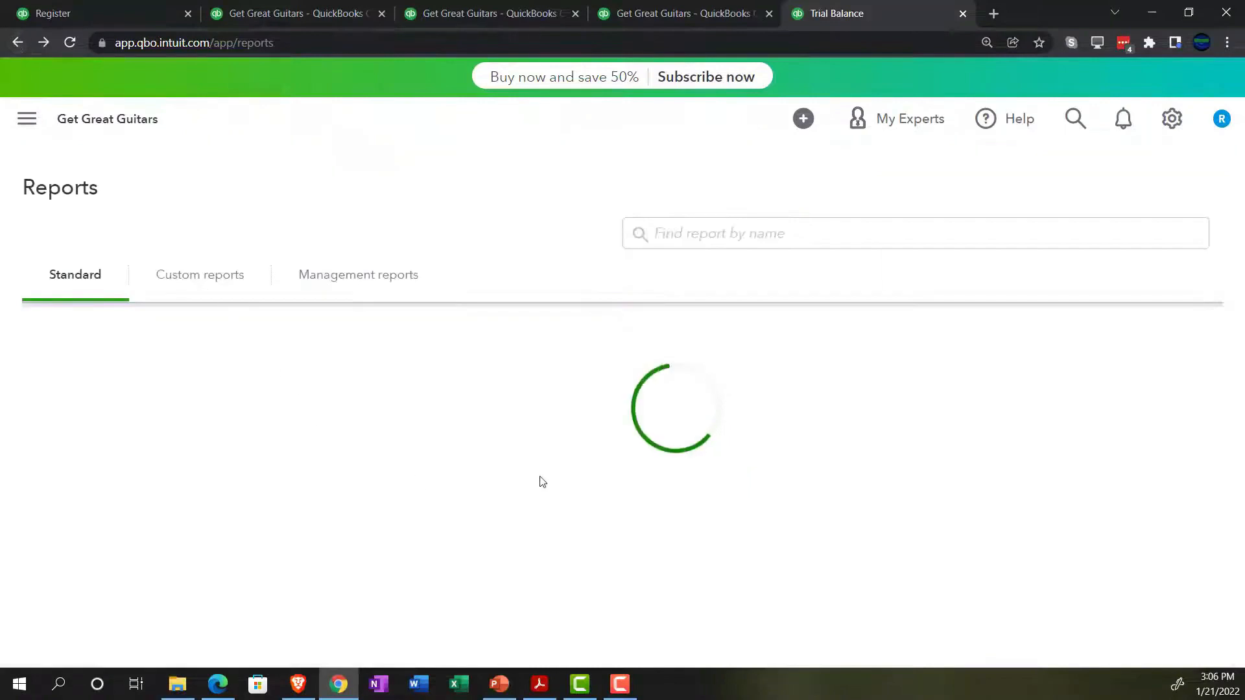
{"action": "left_click", "coordinate": [694, 233]}
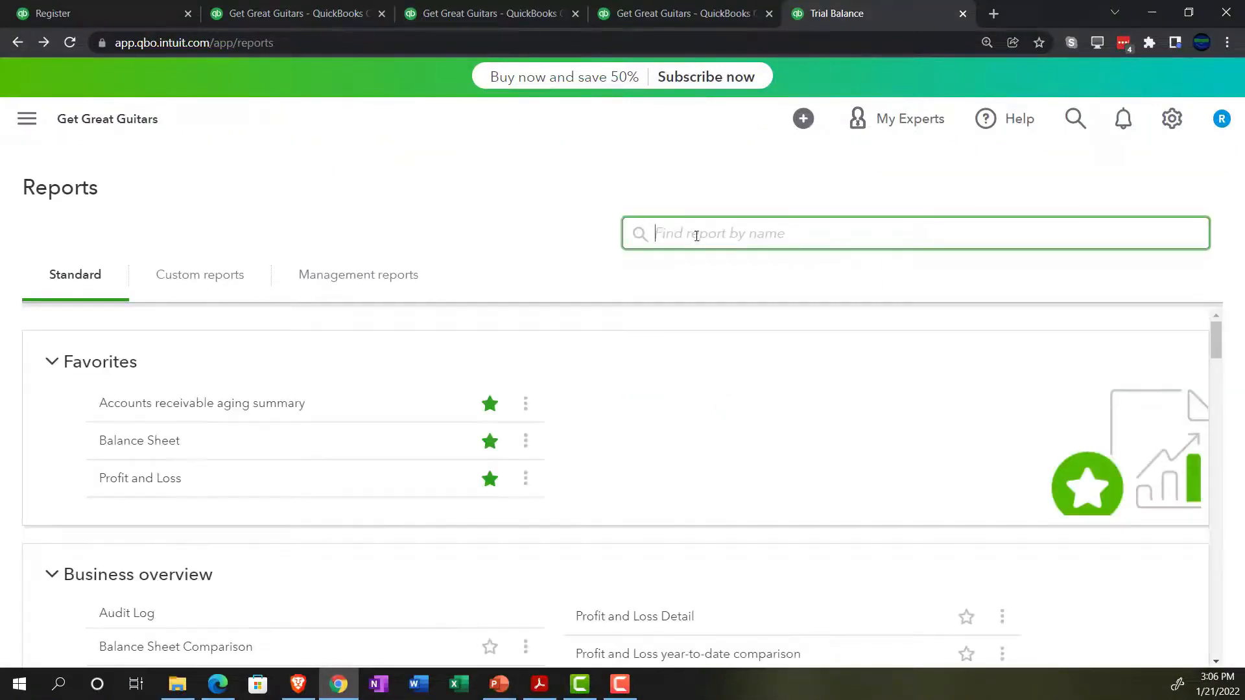
{"action": "type", "text": "Gen"}
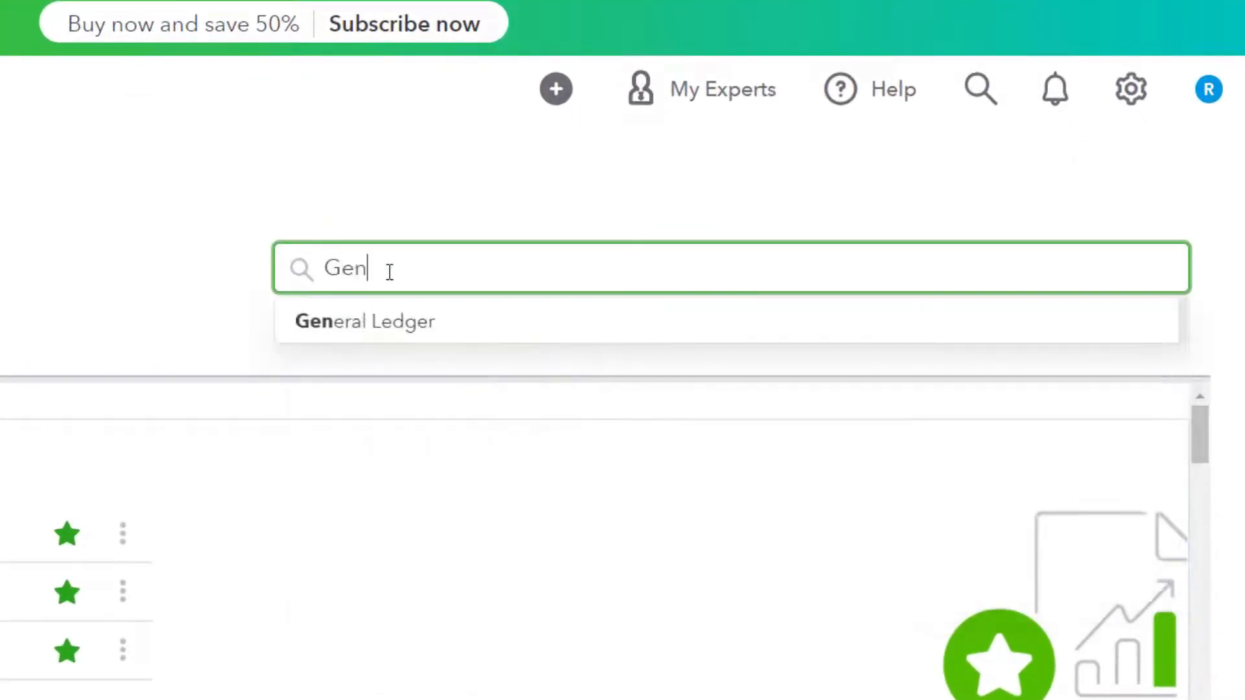
{"action": "key", "text": "Down"}
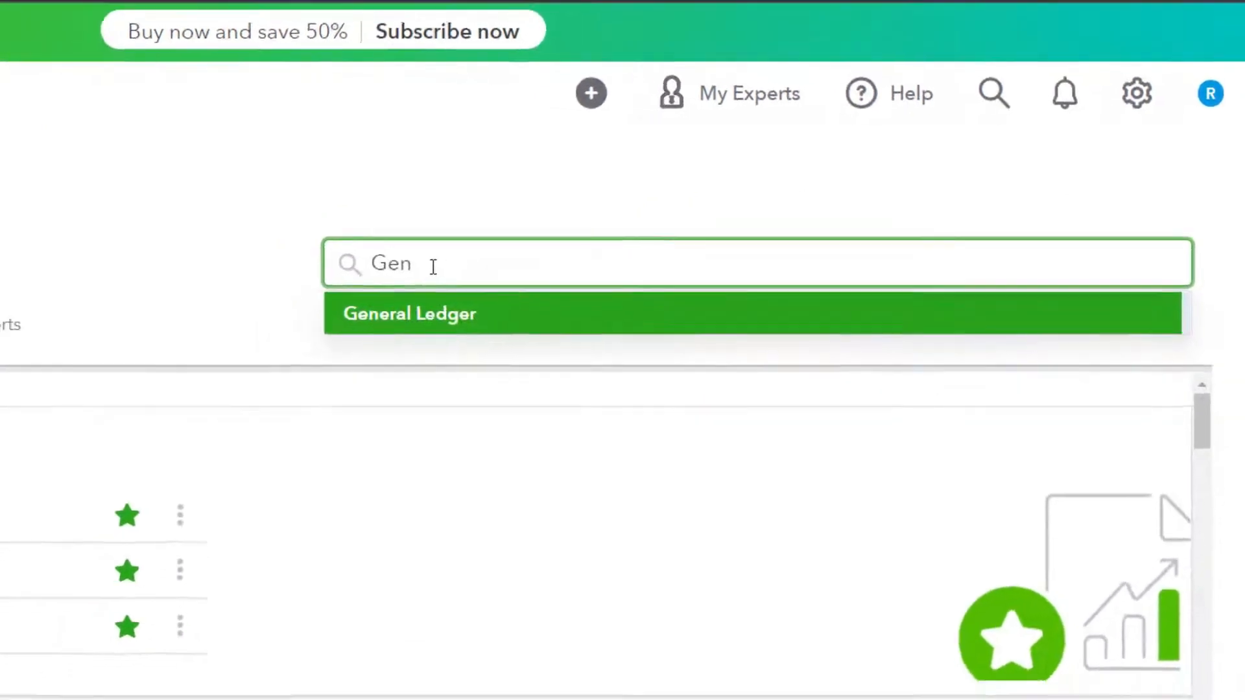
{"action": "key", "text": "Return"}
{"action": "scroll", "coordinate": [570, 417], "scroll_direction": "down", "scroll_amount": 3}
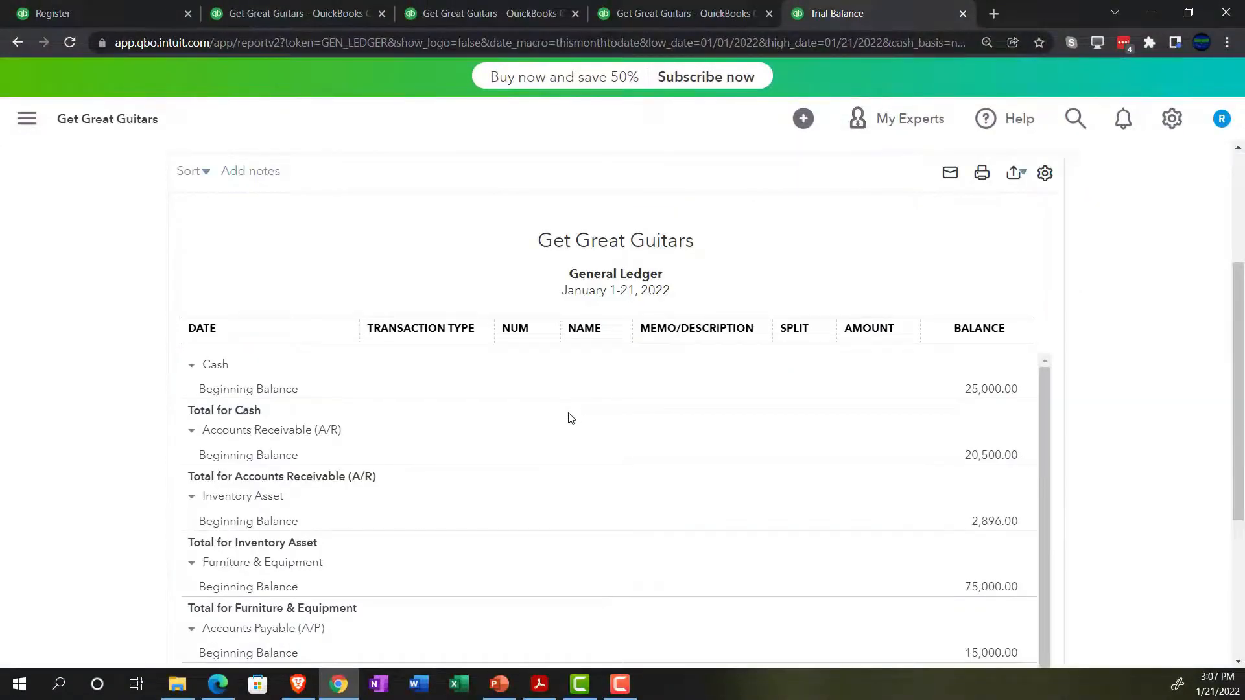
Step: Run the General Ledger report for 01/01/2021 to 12/31/2021 and examine the transactions under each account
{"action": "scroll", "coordinate": [571, 418], "scroll_direction": "up", "scroll_amount": 3}
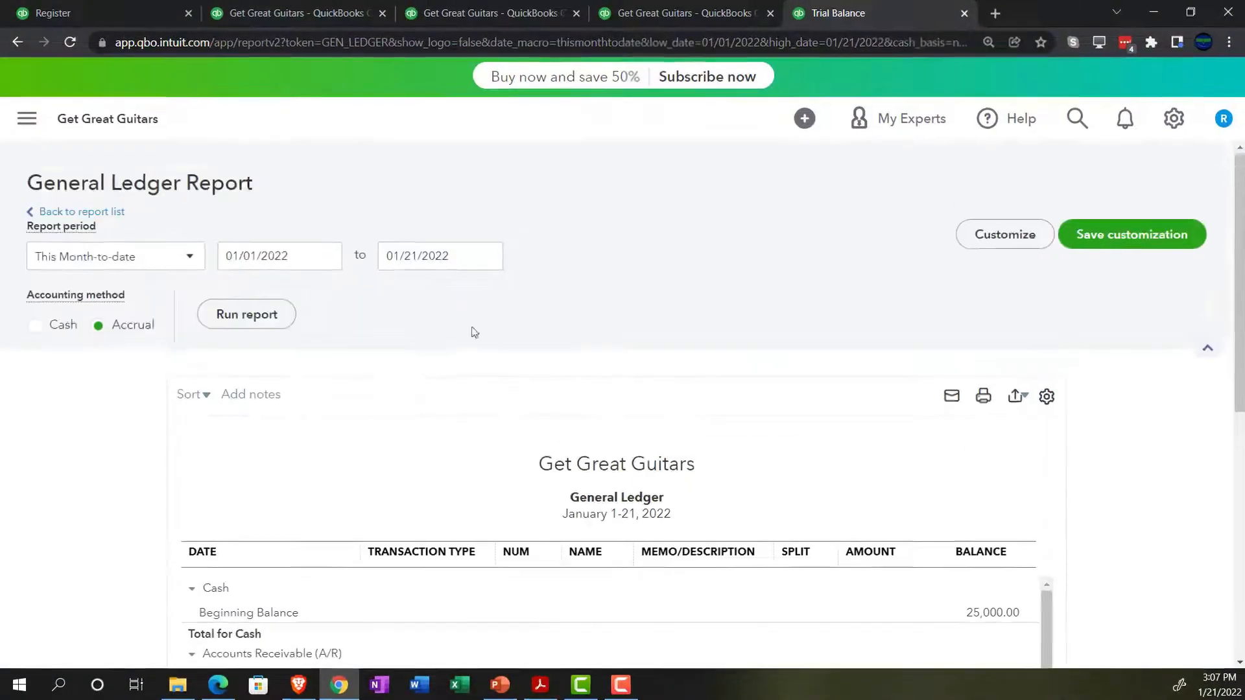
{"action": "left_click", "coordinate": [234, 257]}
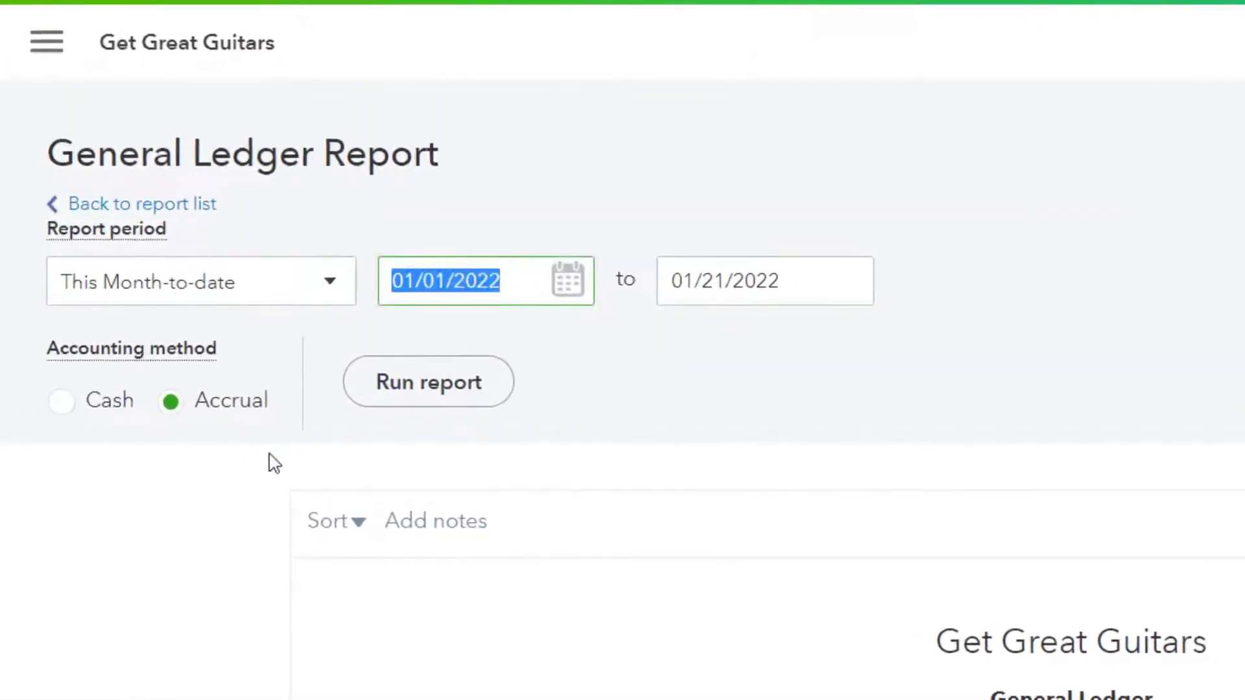
{"action": "type", "text": "01012021"}
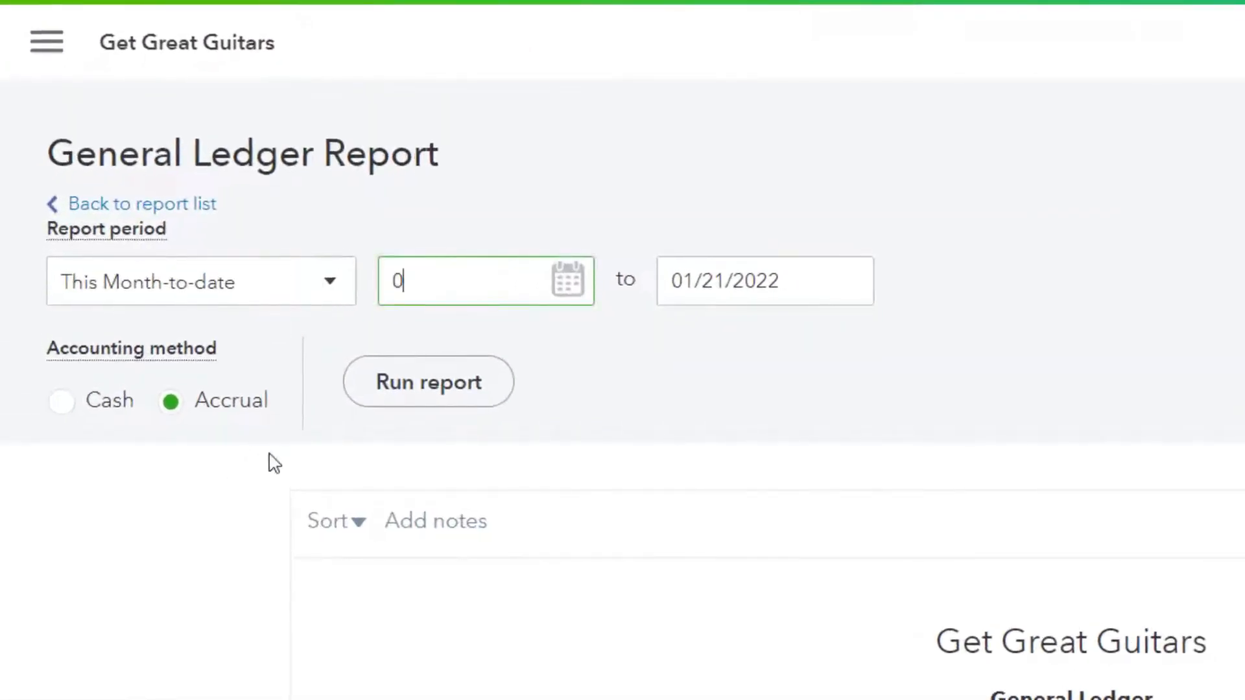
{"action": "key", "text": "Tab"}
{"action": "type", "text": "12312021"}
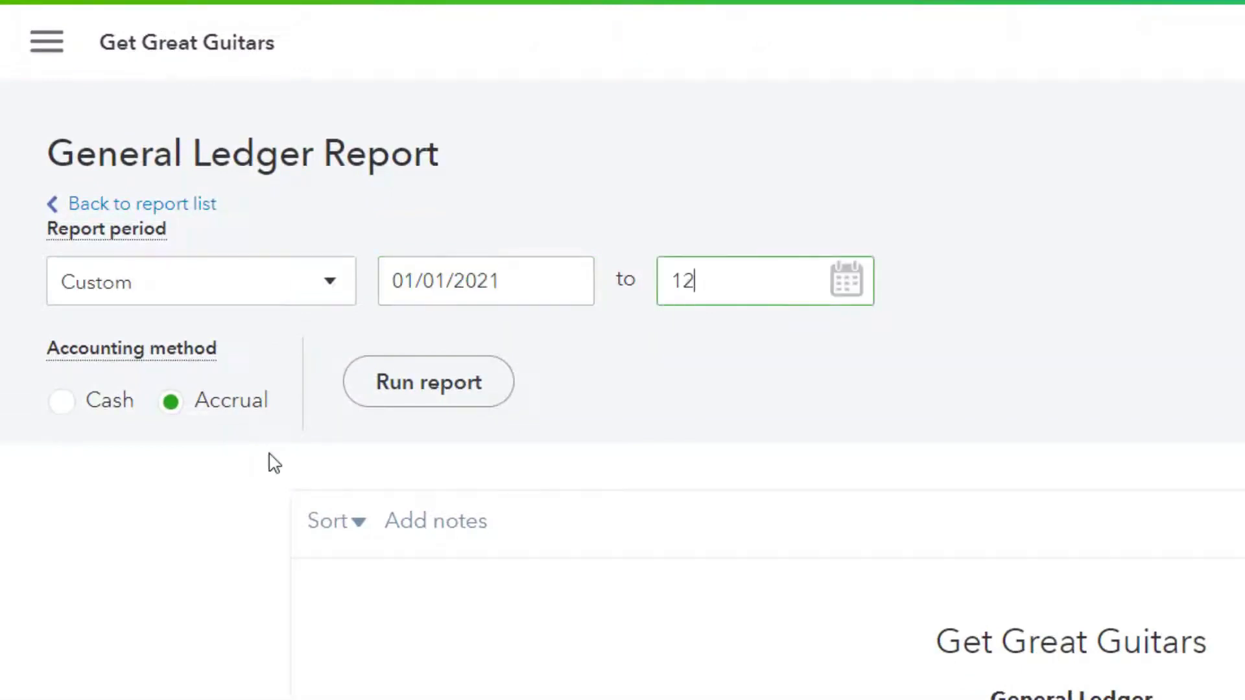
{"action": "key", "text": "Tab"}
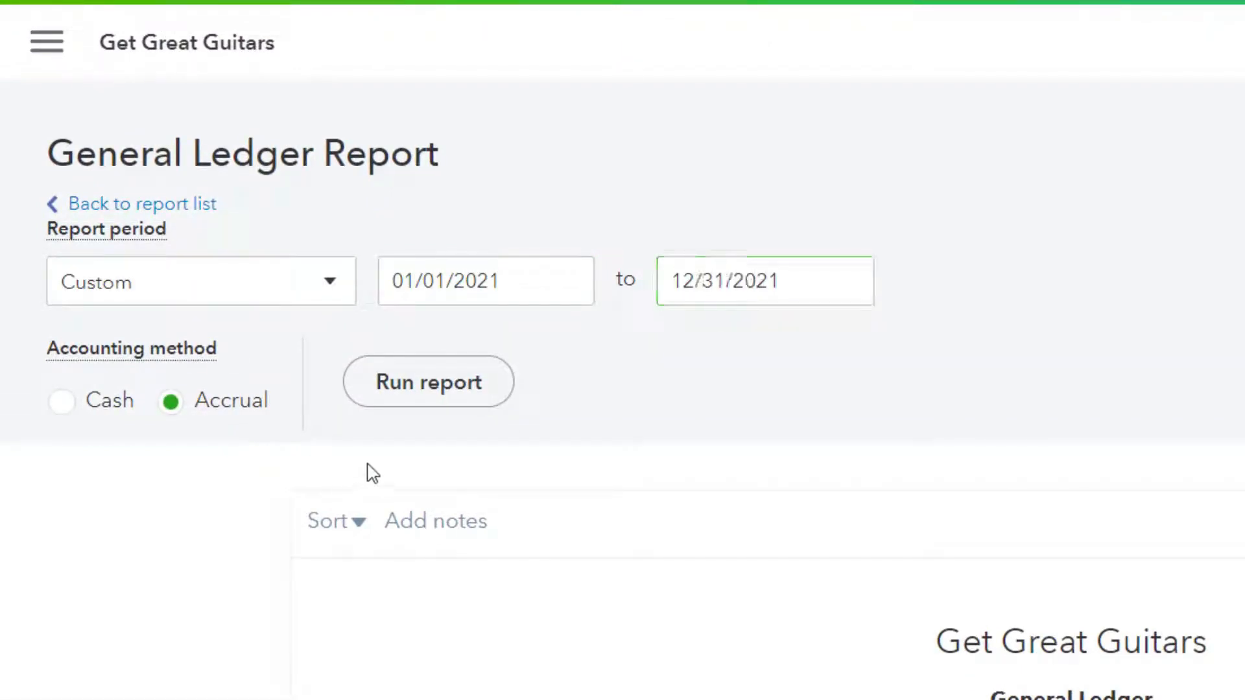
{"action": "left_click", "coordinate": [414, 389]}
{"action": "scroll", "coordinate": [173, 435], "scroll_direction": "down", "scroll_amount": 4}
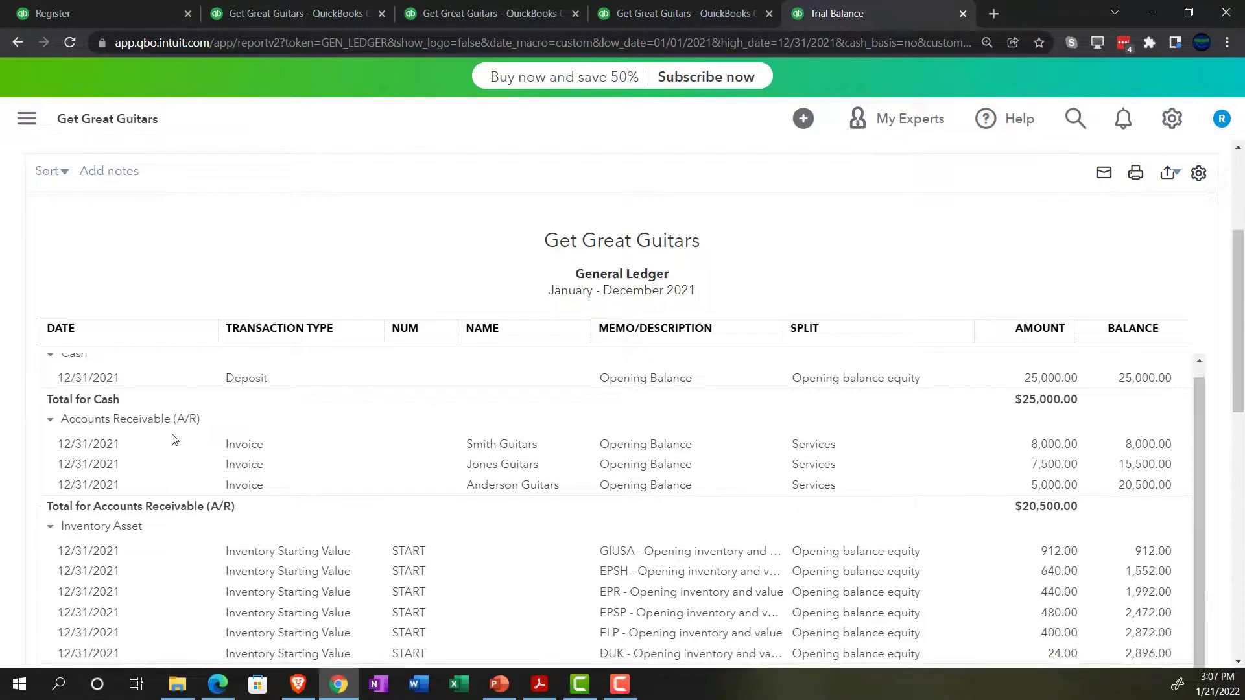
{"action": "scroll", "coordinate": [417, 490], "scroll_direction": "down", "scroll_amount": 7}
{"action": "scroll", "coordinate": [418, 490], "scroll_direction": "down", "scroll_amount": 4}
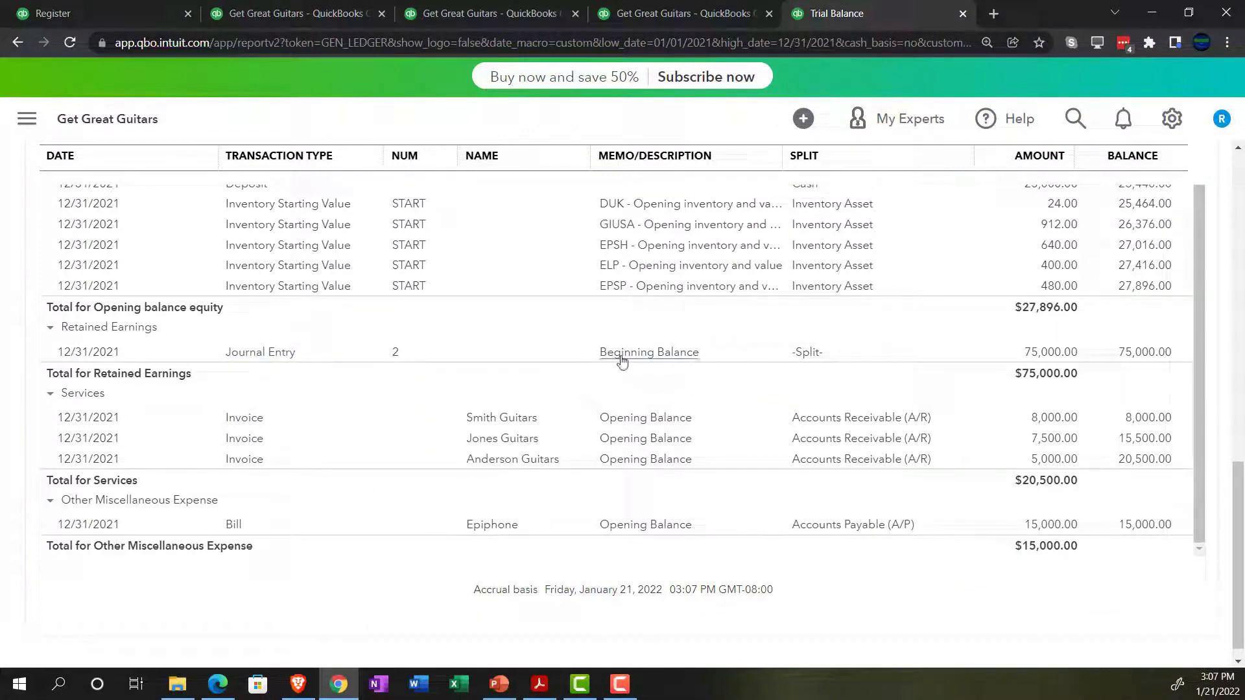
Step: Go back from the Furniture & Equipment register to the chart of accounts, and consult the trial balance PDF in Acrobat
{"action": "left_click", "coordinate": [109, 6]}
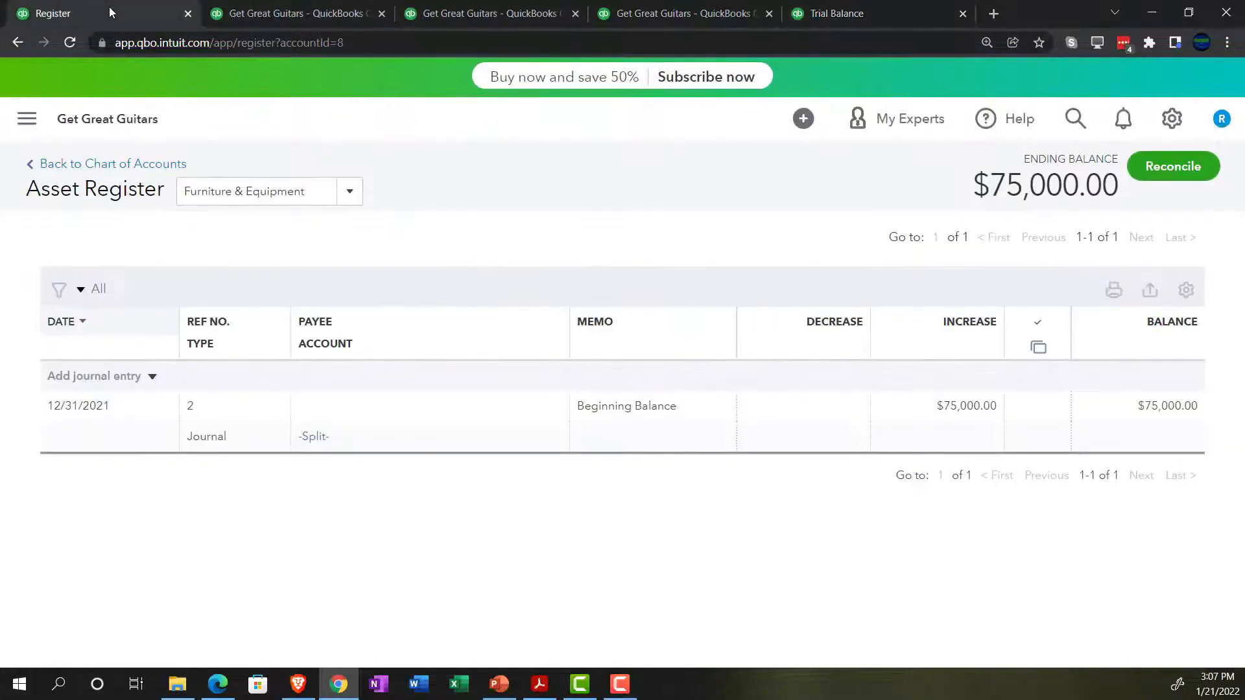
{"action": "left_click", "coordinate": [140, 171]}
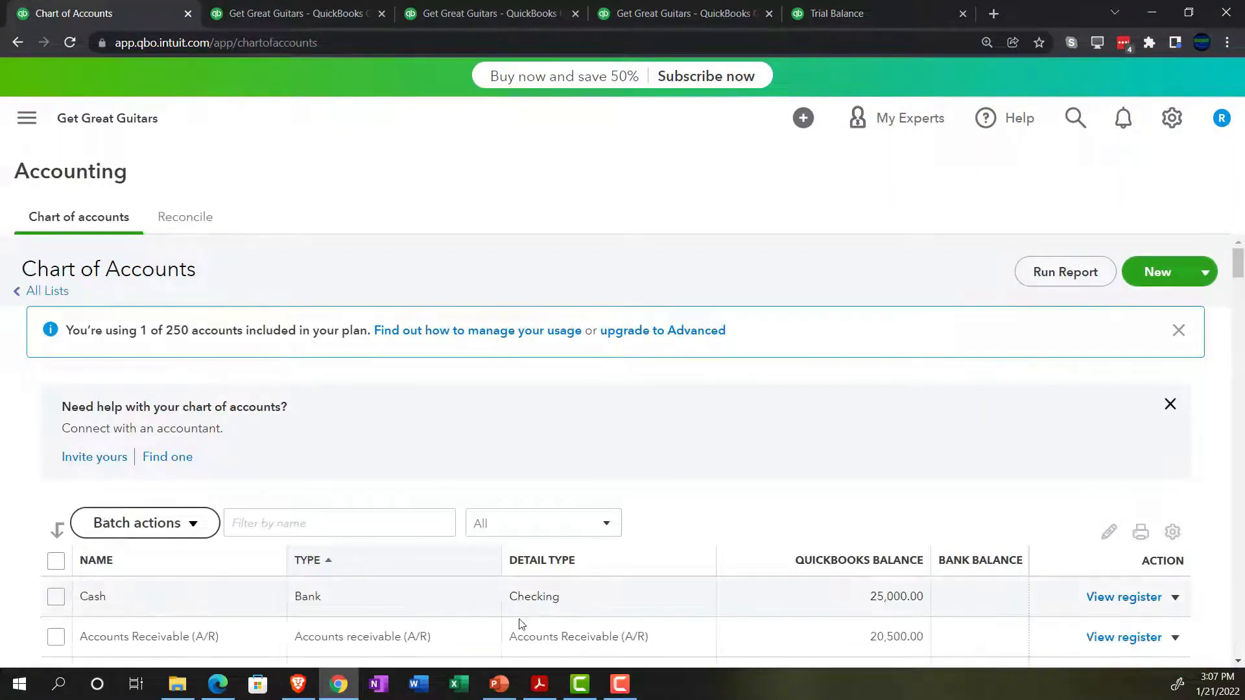
{"action": "left_click", "coordinate": [539, 684]}
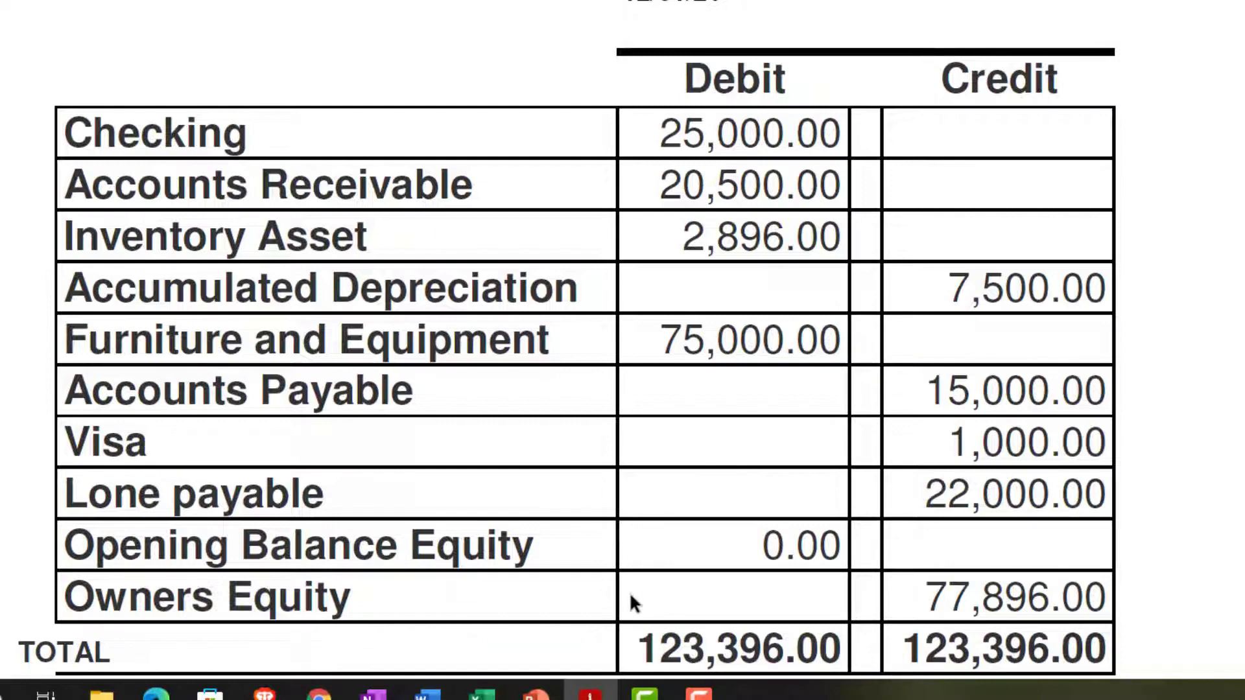
{"action": "left_click", "coordinate": [331, 692]}
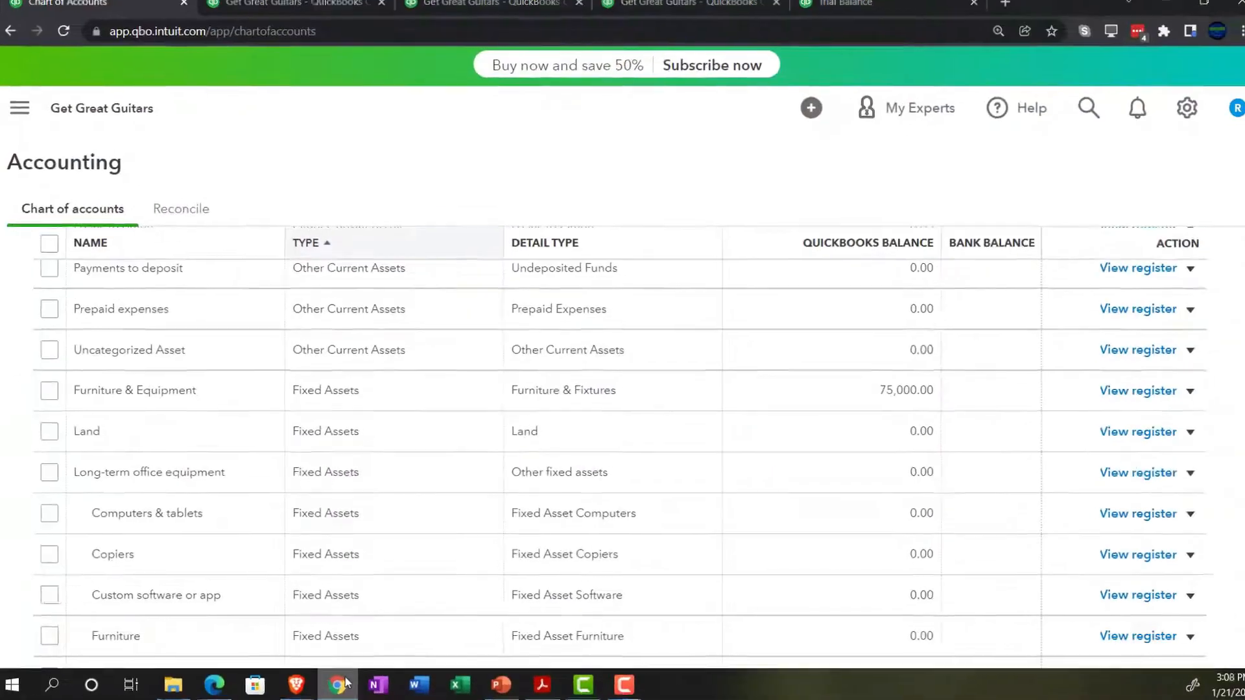
Step: Look through the chart of accounts for an accumulated depreciation account among the fixed assets
{"action": "scroll", "coordinate": [350, 507], "scroll_direction": "up", "scroll_amount": 5}
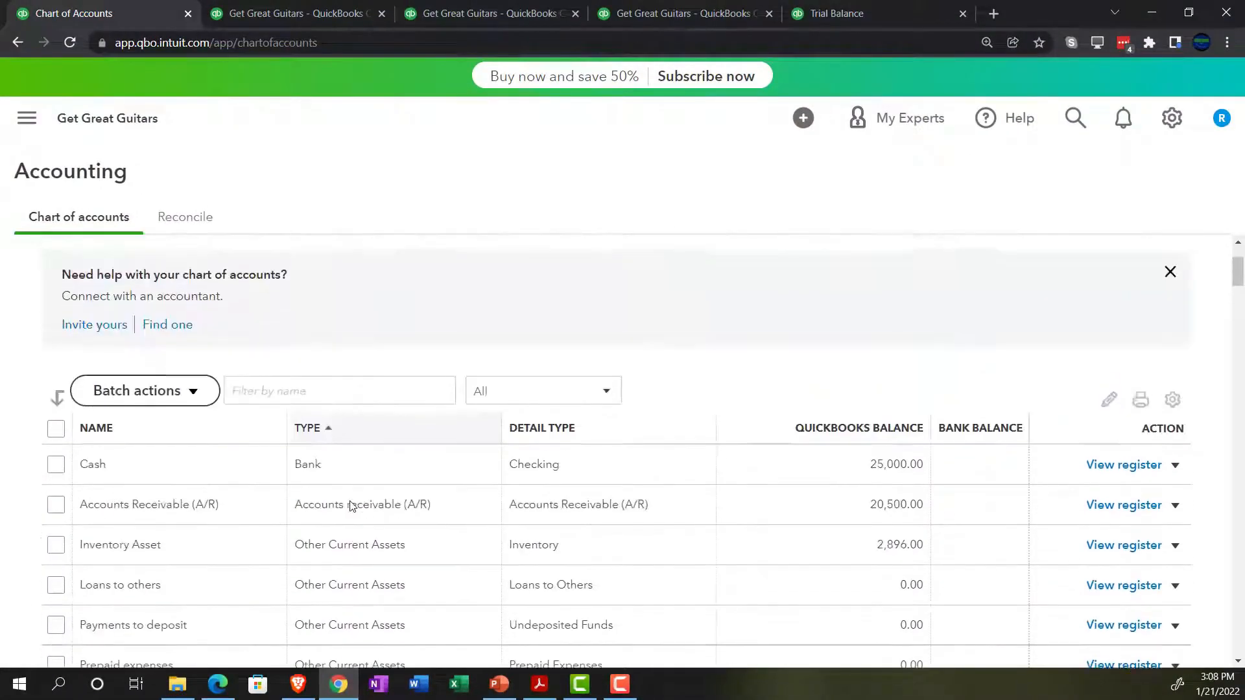
{"action": "scroll", "coordinate": [349, 506], "scroll_direction": "down", "scroll_amount": 3}
{"action": "scroll", "coordinate": [350, 506], "scroll_direction": "down", "scroll_amount": 3}
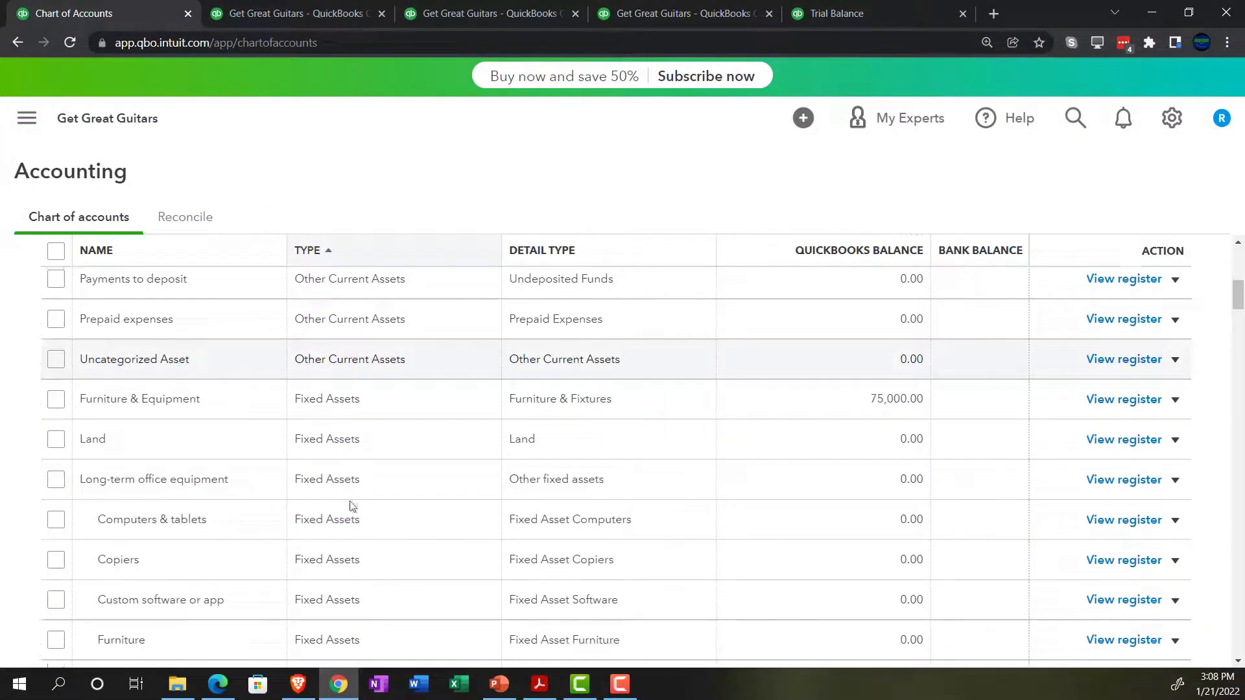
{"action": "scroll", "coordinate": [337, 413], "scroll_direction": "down", "scroll_amount": 5}
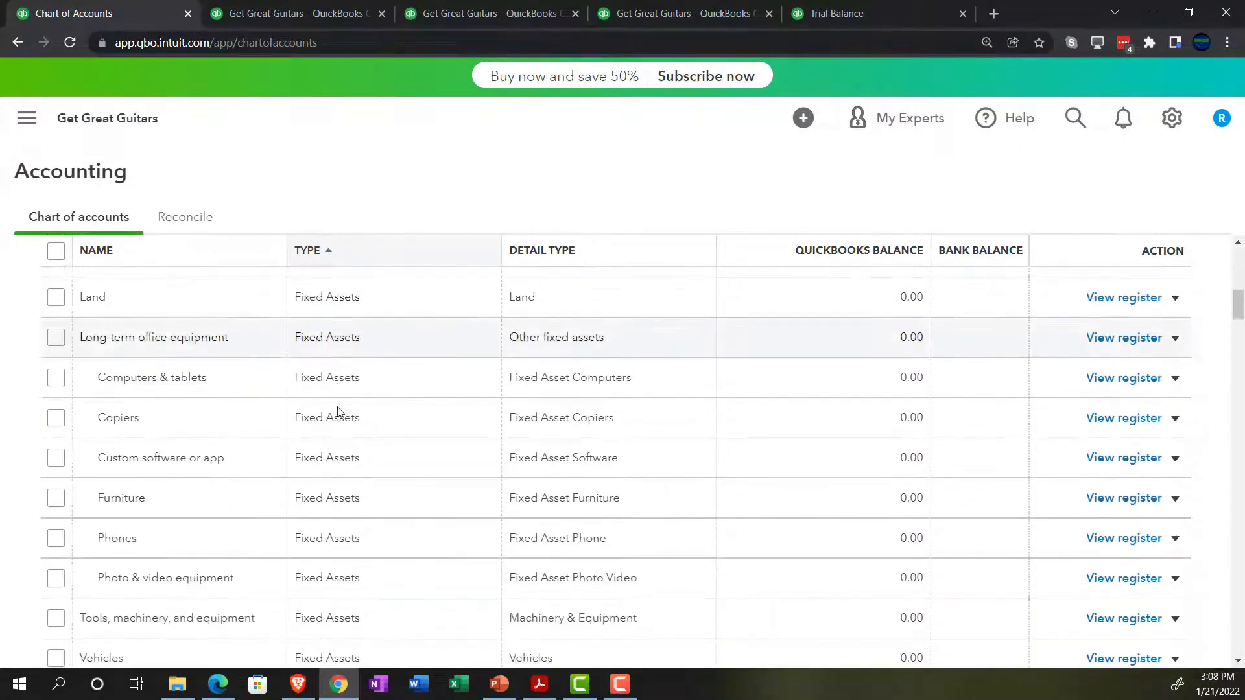
{"action": "scroll", "coordinate": [337, 412], "scroll_direction": "down", "scroll_amount": 1}
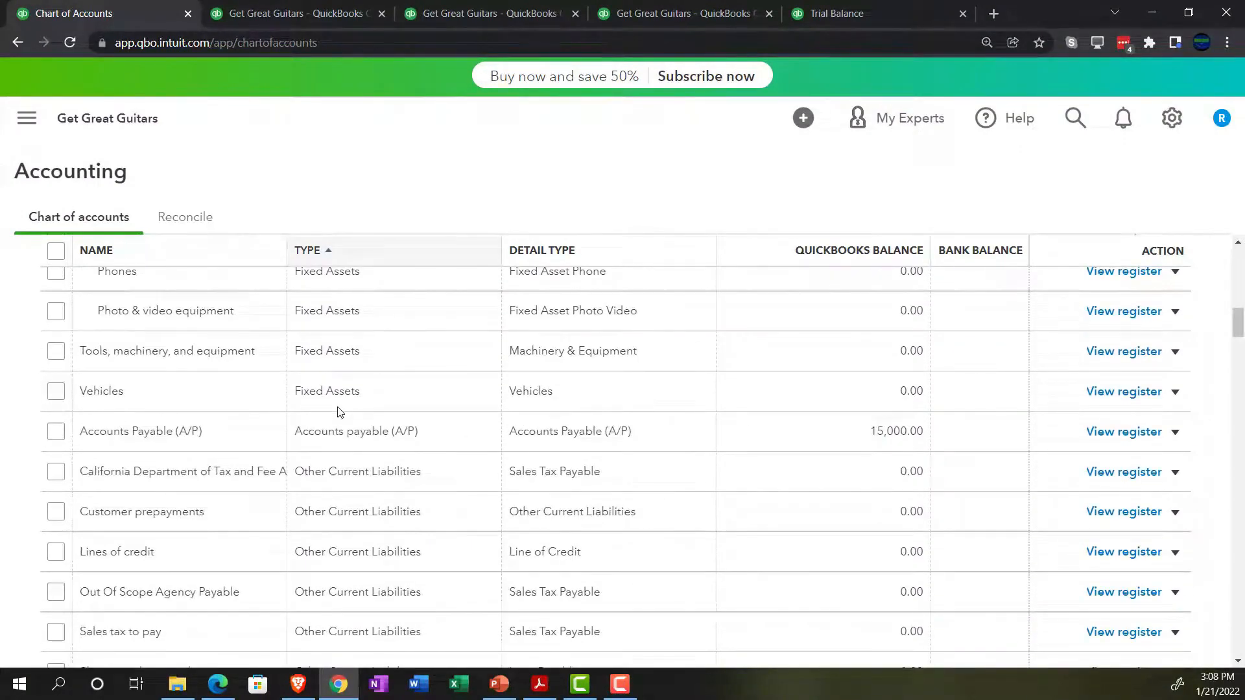
{"action": "scroll", "coordinate": [337, 412], "scroll_direction": "up", "scroll_amount": 7}
{"action": "scroll", "coordinate": [337, 412], "scroll_direction": "up", "scroll_amount": 5}
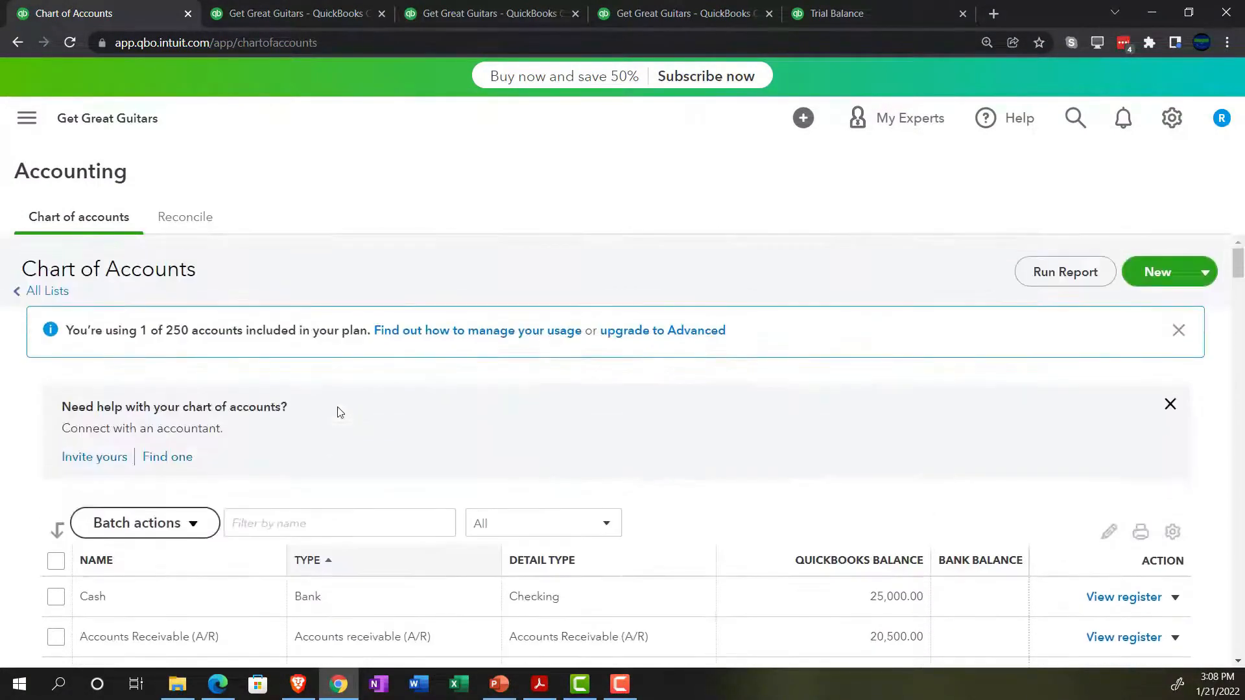
{"action": "left_click", "coordinate": [1157, 273]}
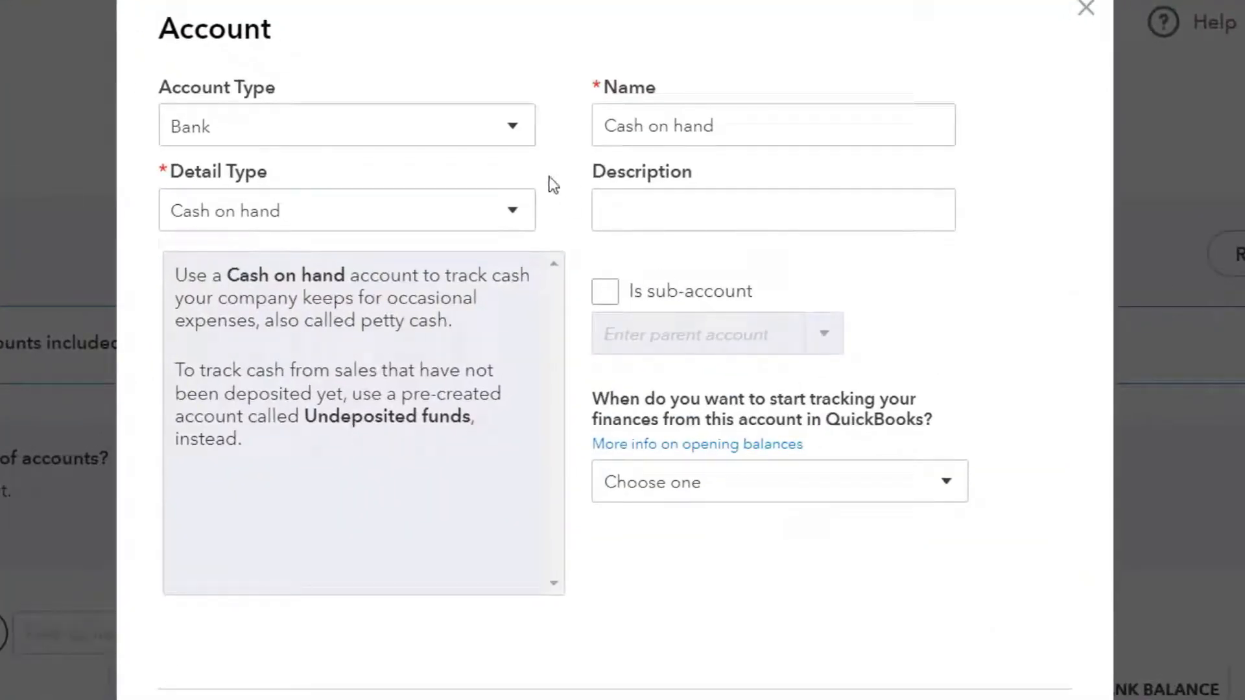
{"action": "left_click", "coordinate": [524, 135]}
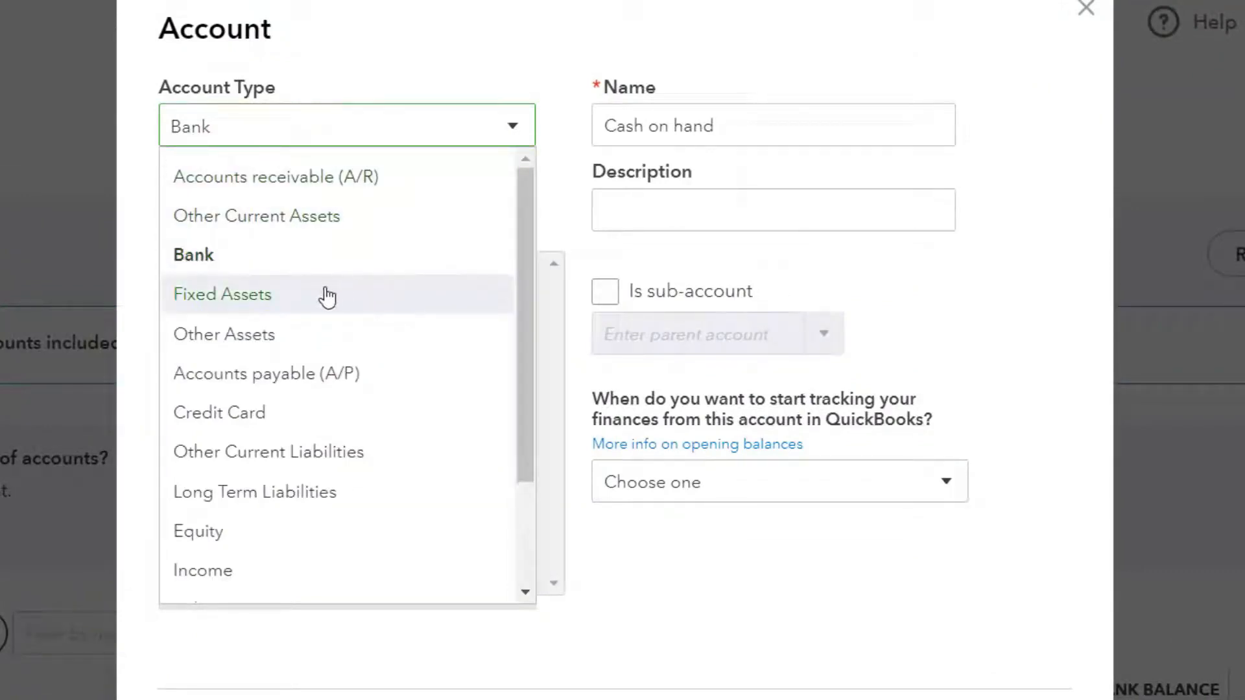
{"action": "left_click", "coordinate": [279, 302]}
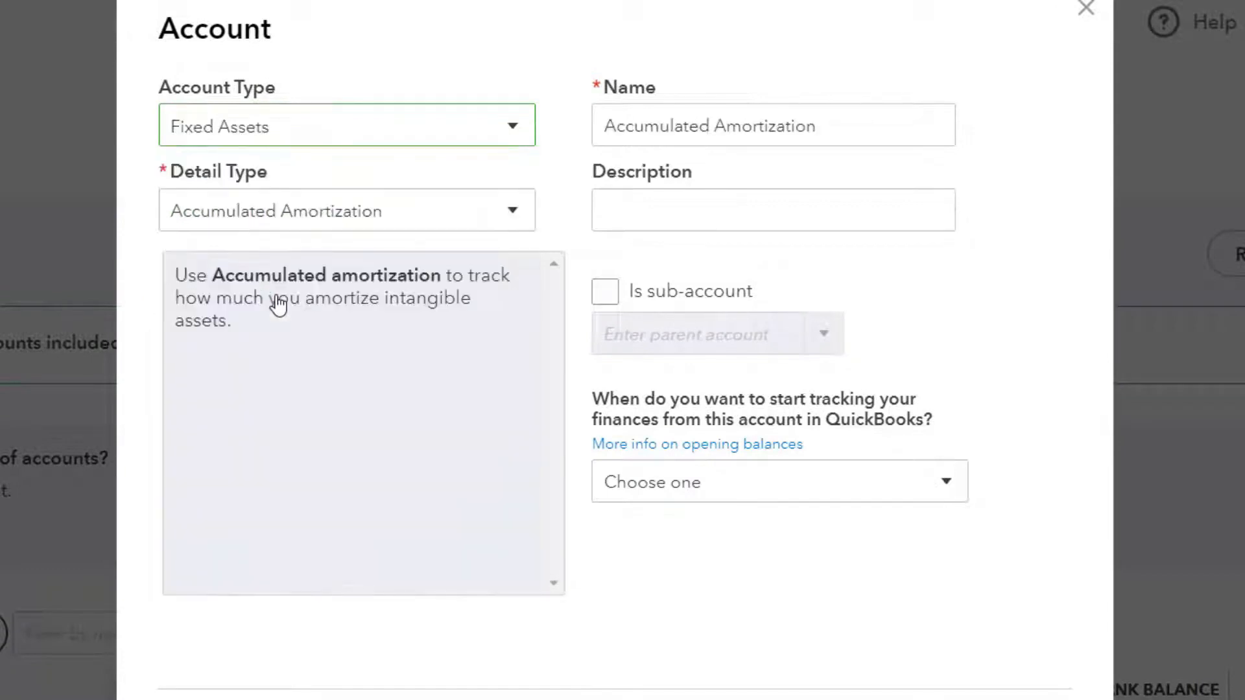
{"action": "left_click", "coordinate": [509, 212]}
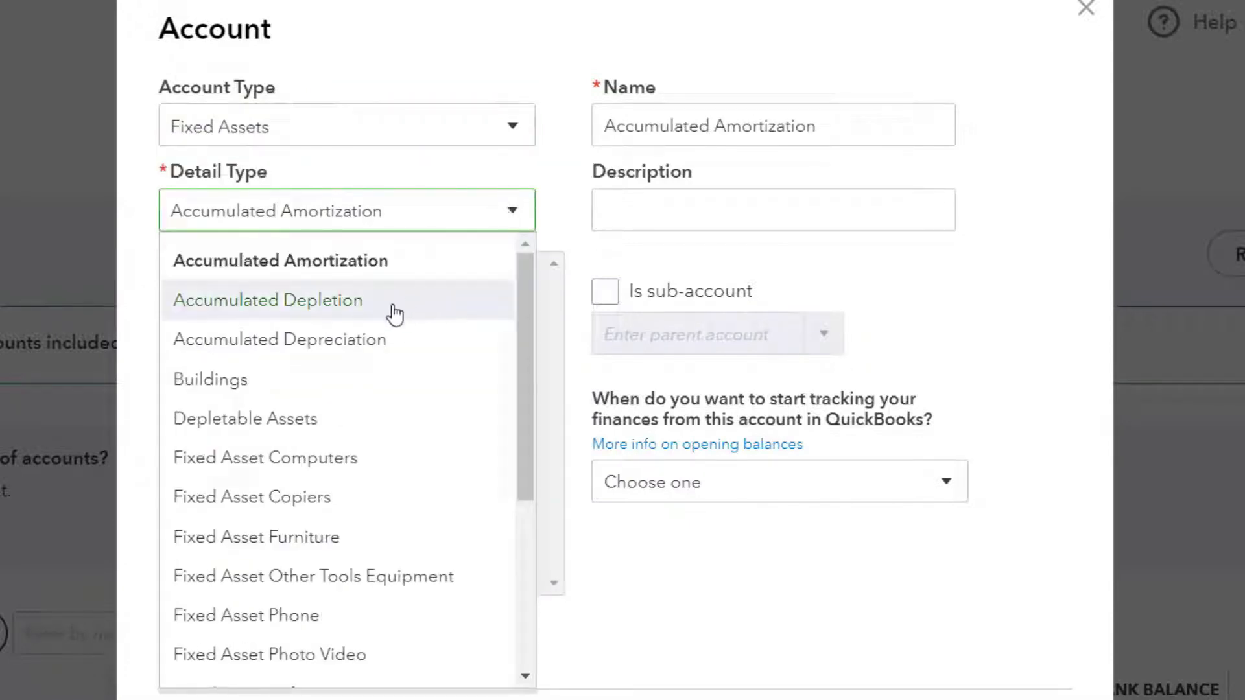
{"action": "left_click", "coordinate": [393, 302]}
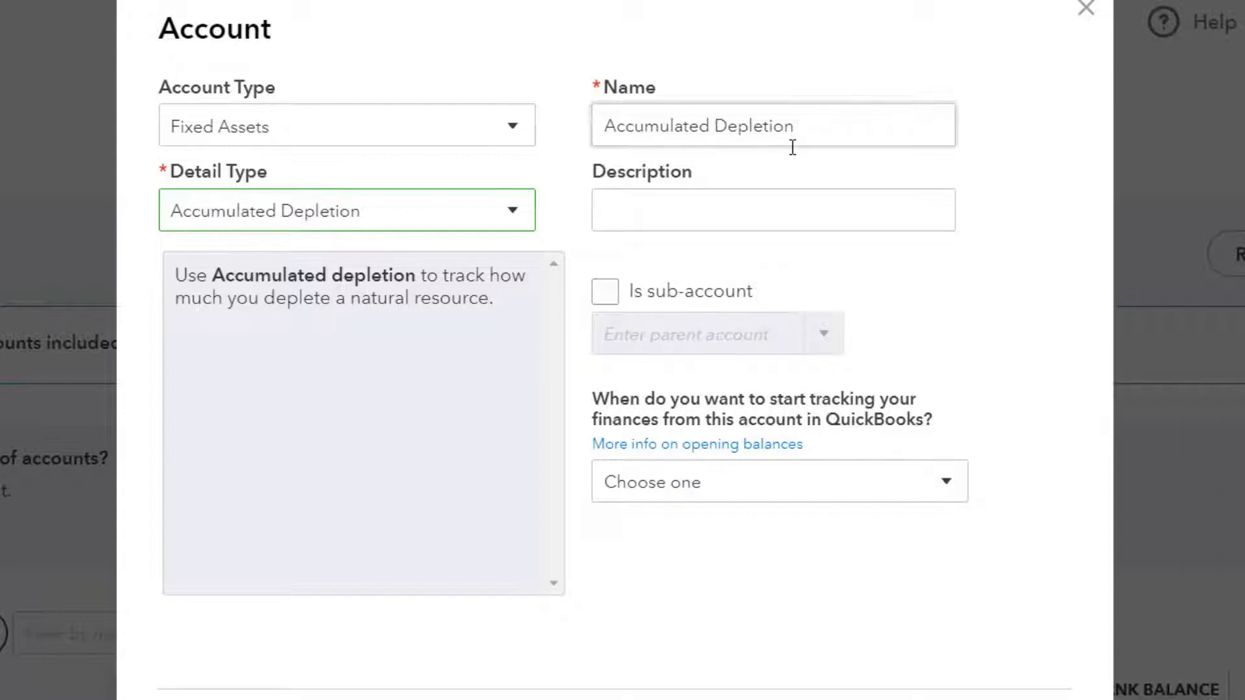
{"action": "left_click", "coordinate": [750, 196]}
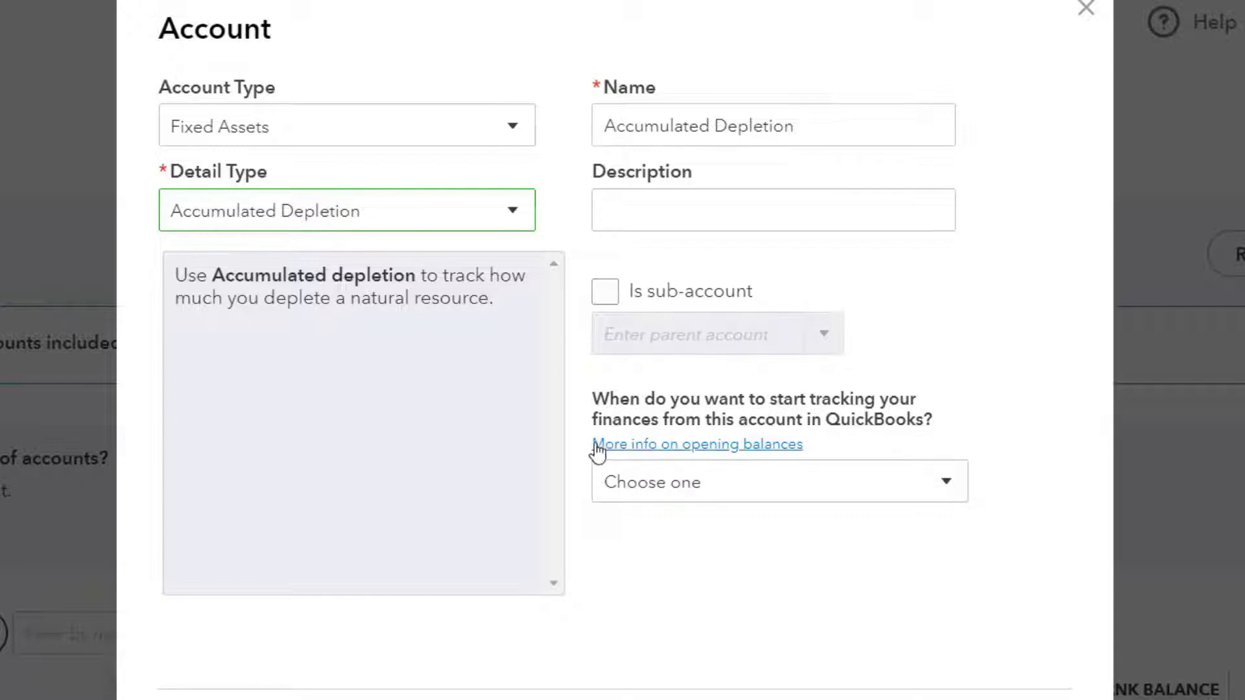
{"action": "left_click", "coordinate": [880, 413]}
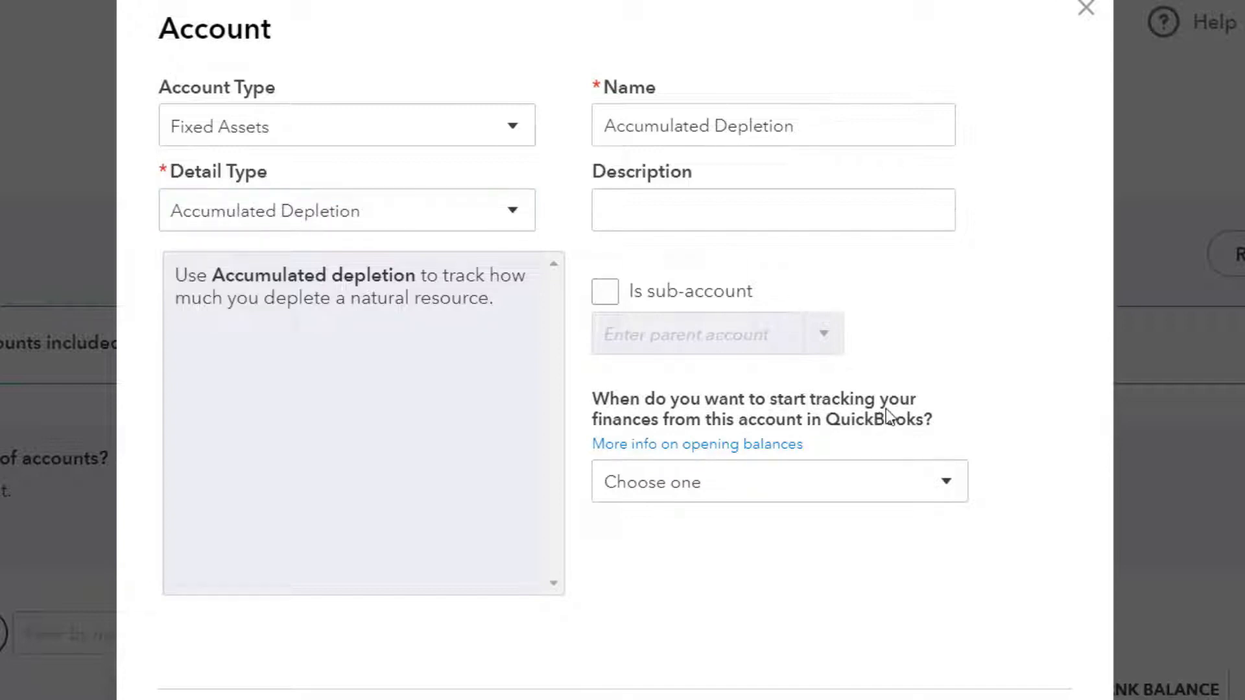
{"action": "left_click", "coordinate": [943, 485]}
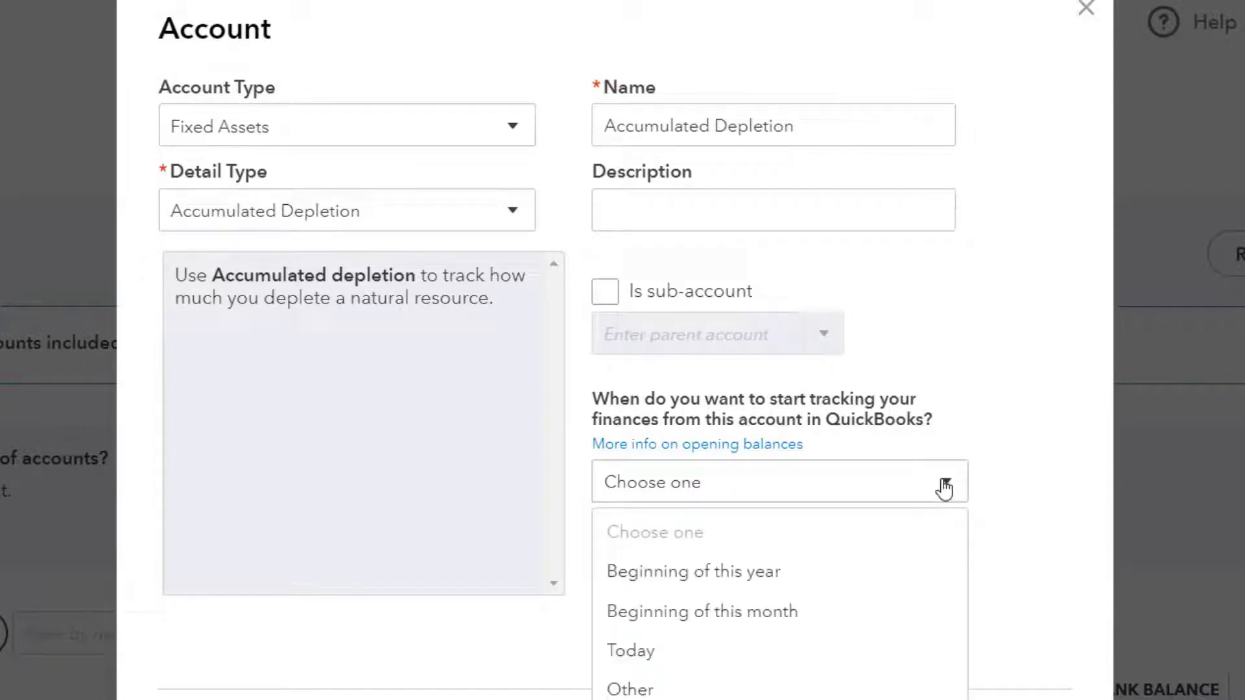
{"action": "left_click", "coordinate": [684, 691]}
{"action": "left_click", "coordinate": [672, 558]}
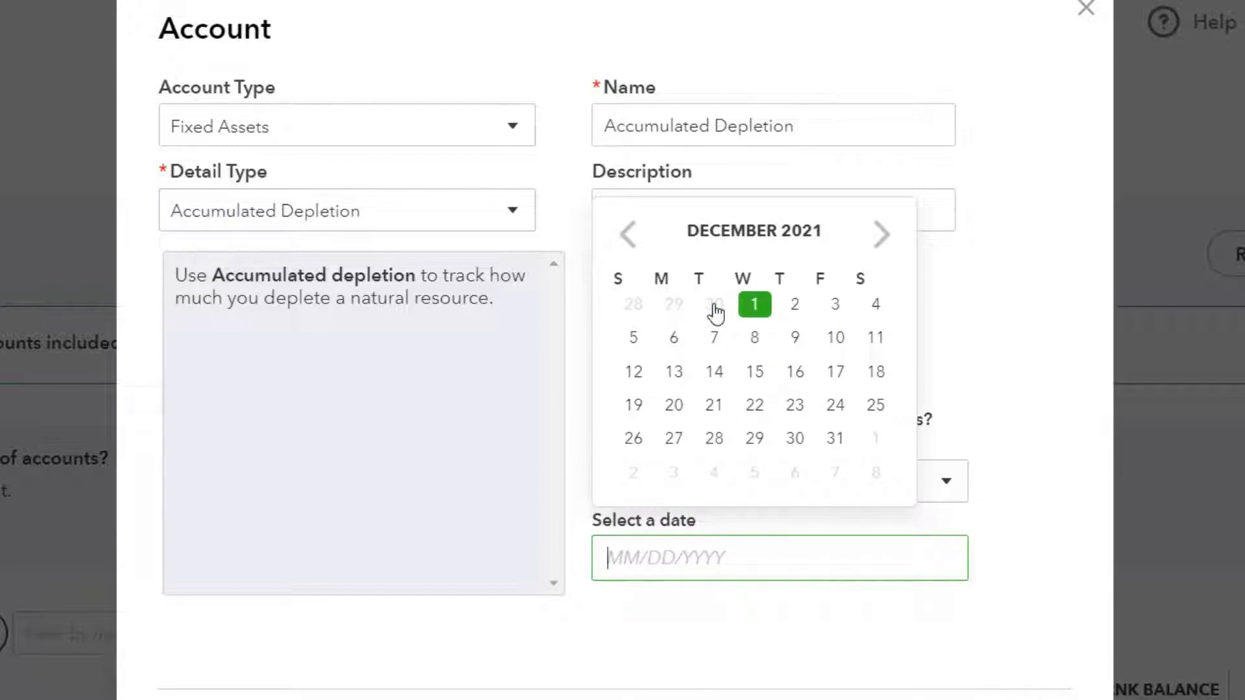
{"action": "left_click", "coordinate": [627, 235]}
{"action": "left_click", "coordinate": [715, 439]}
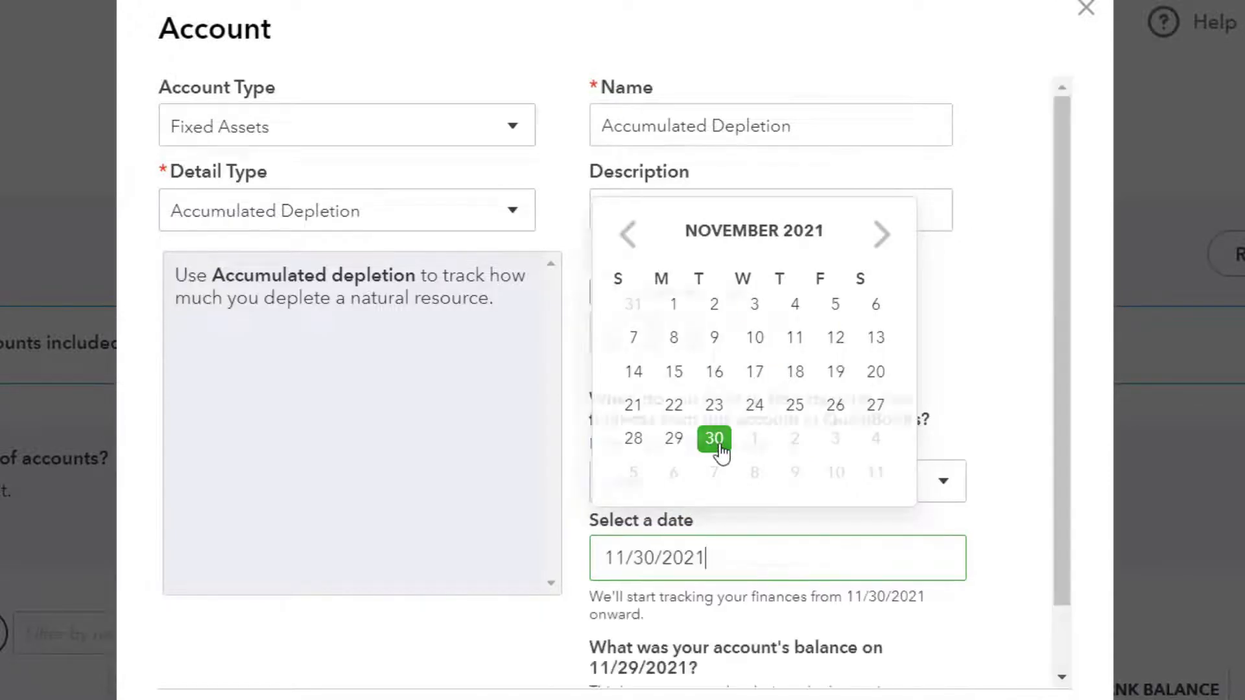
{"action": "scroll", "coordinate": [538, 584], "scroll_direction": "down", "scroll_amount": 1}
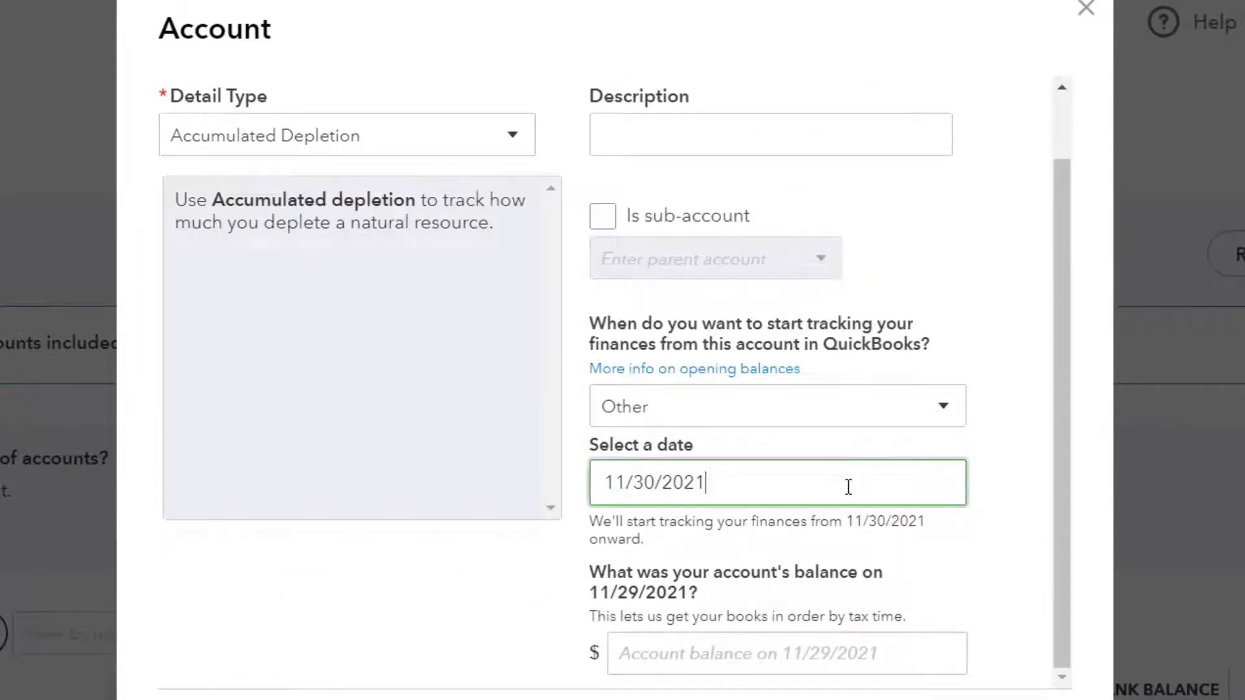
{"action": "left_click", "coordinate": [623, 482]}
{"action": "key", "text": "BackSpace"}
{"action": "type", "text": "2"}
{"action": "key", "text": "BackSpace"}
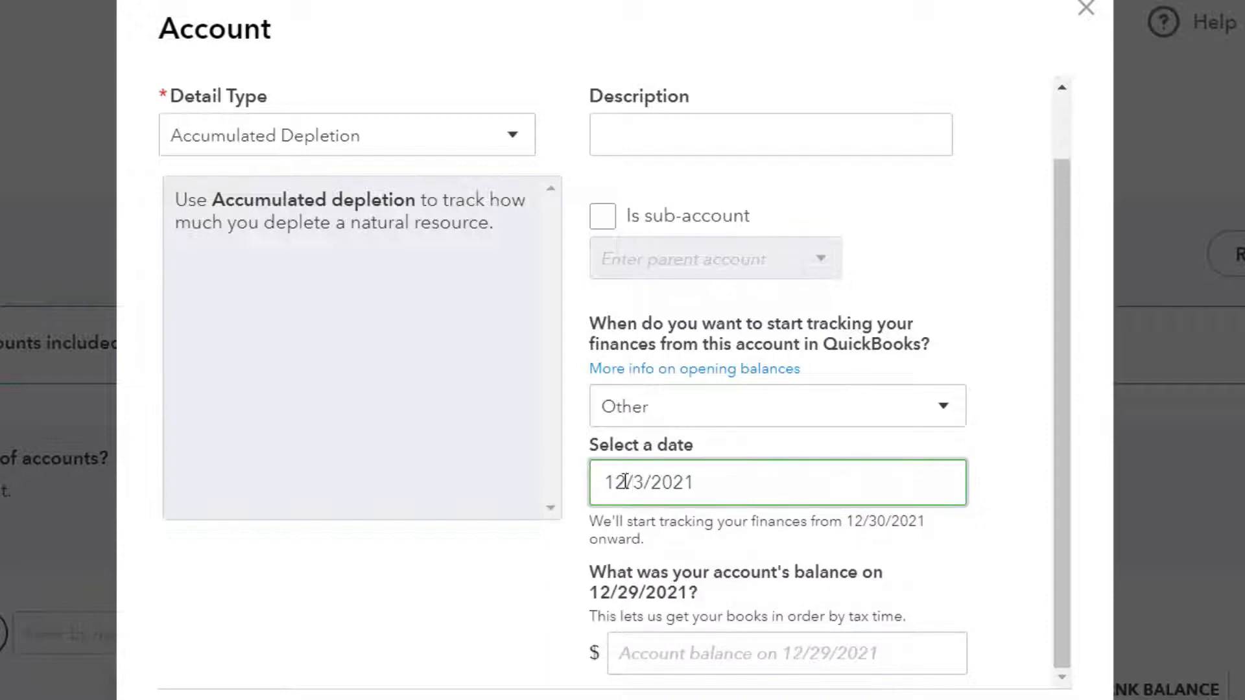
{"action": "type", "text": "1"}
{"action": "key", "text": "Tab"}
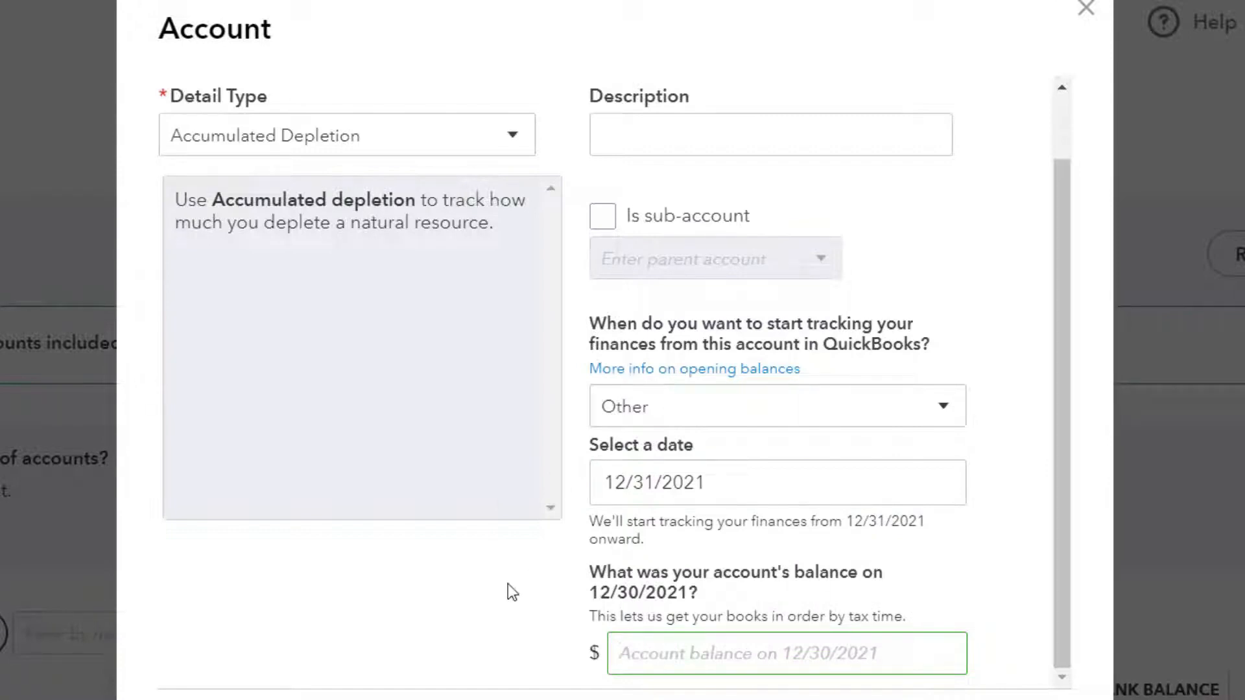
{"action": "left_click", "coordinate": [652, 591]}
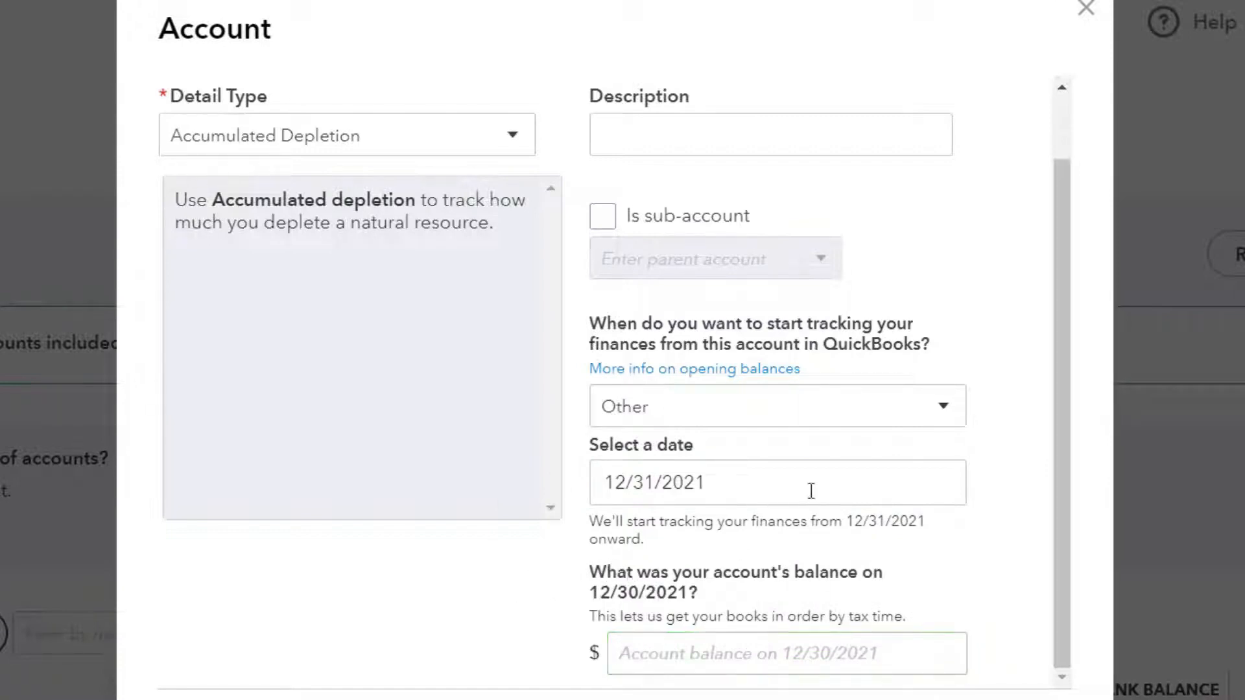
{"action": "left_click", "coordinate": [940, 408]}
{"action": "left_click", "coordinate": [634, 613]}
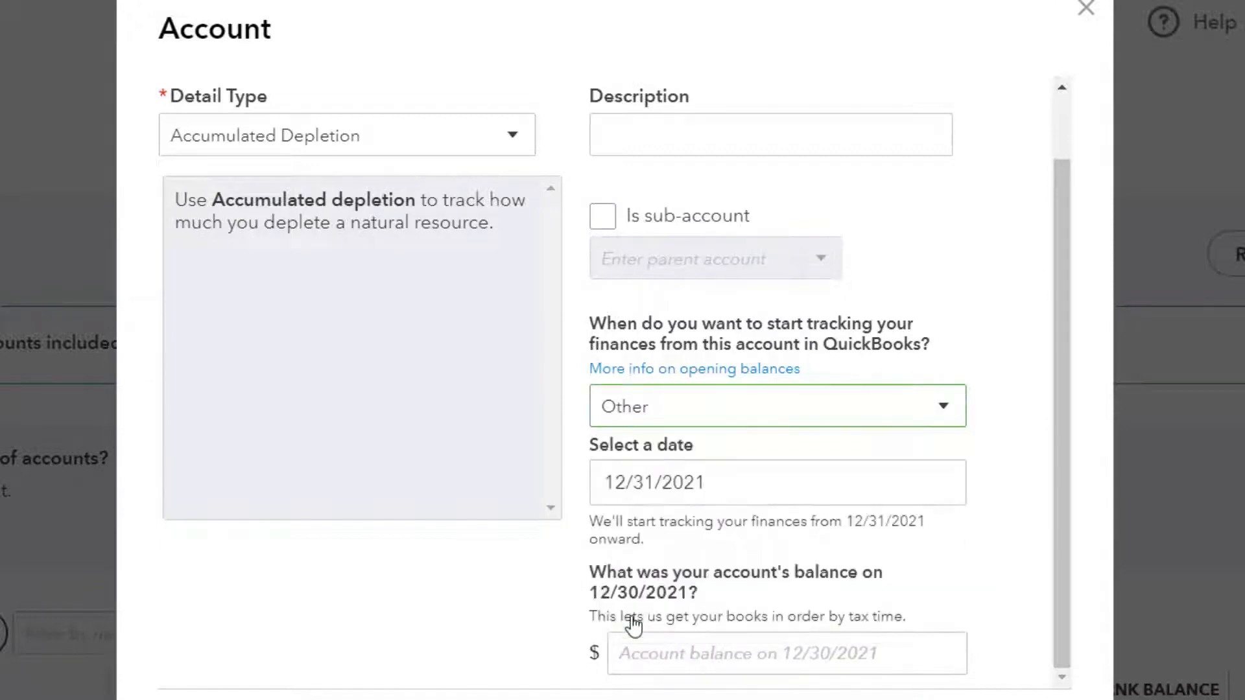
{"action": "left_click", "coordinate": [694, 591]}
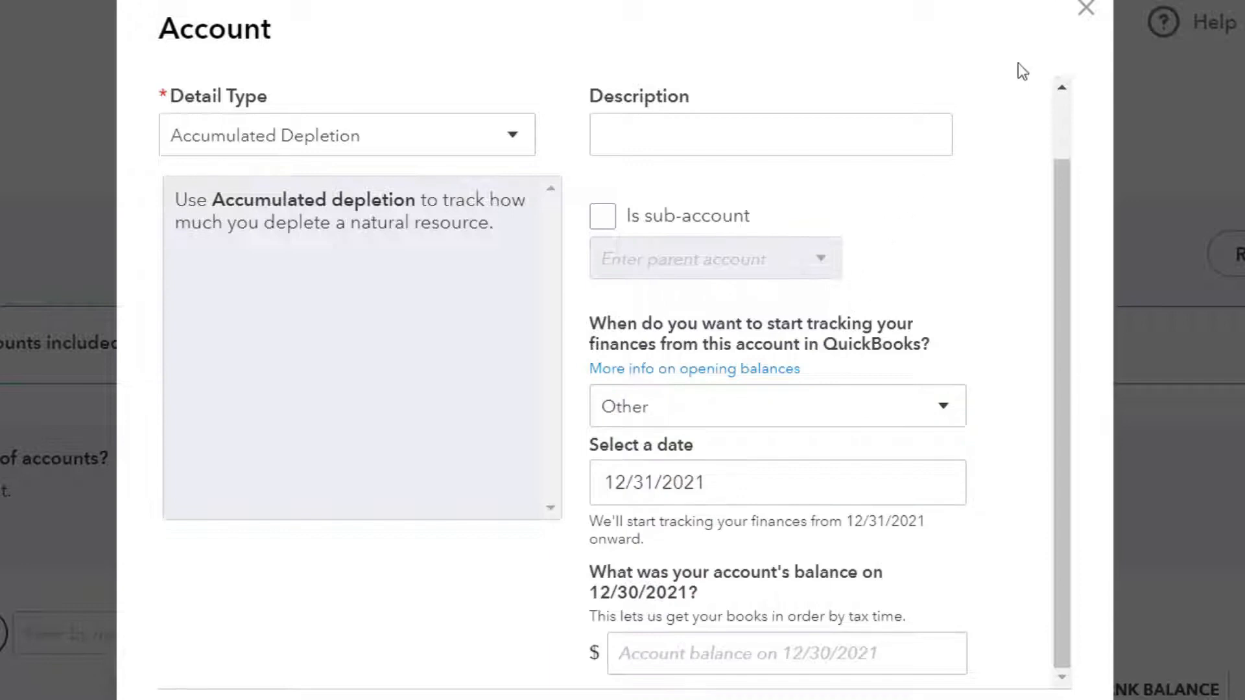
{"action": "left_click", "coordinate": [1084, 18]}
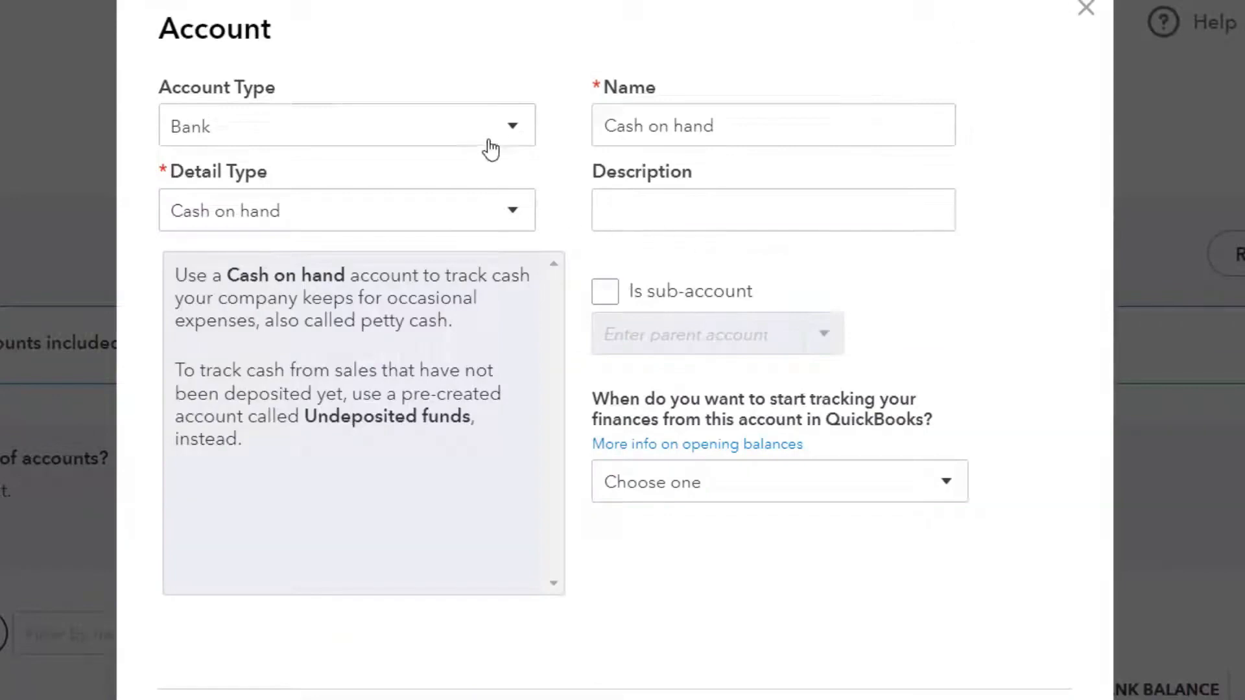
Step: Set the new account's type to Fixed Assets and its detail type to Accumulated Depletion
{"action": "left_click", "coordinate": [507, 128]}
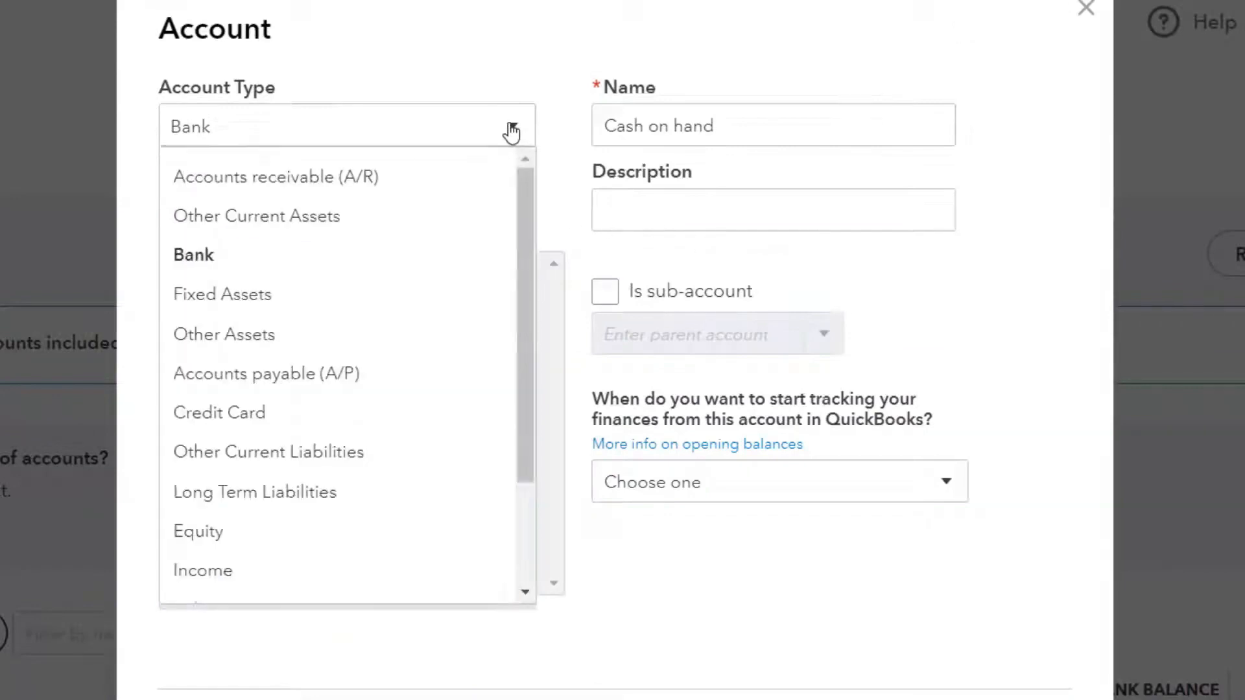
{"action": "left_click", "coordinate": [350, 298]}
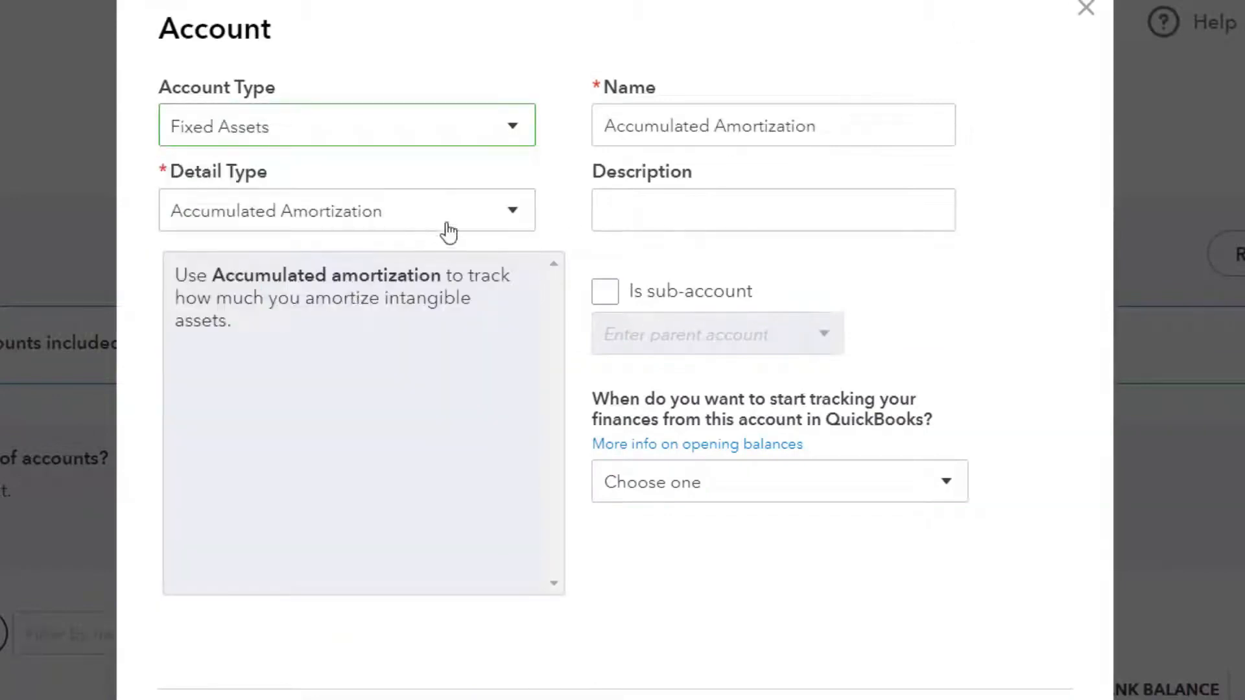
{"action": "left_click", "coordinate": [500, 214]}
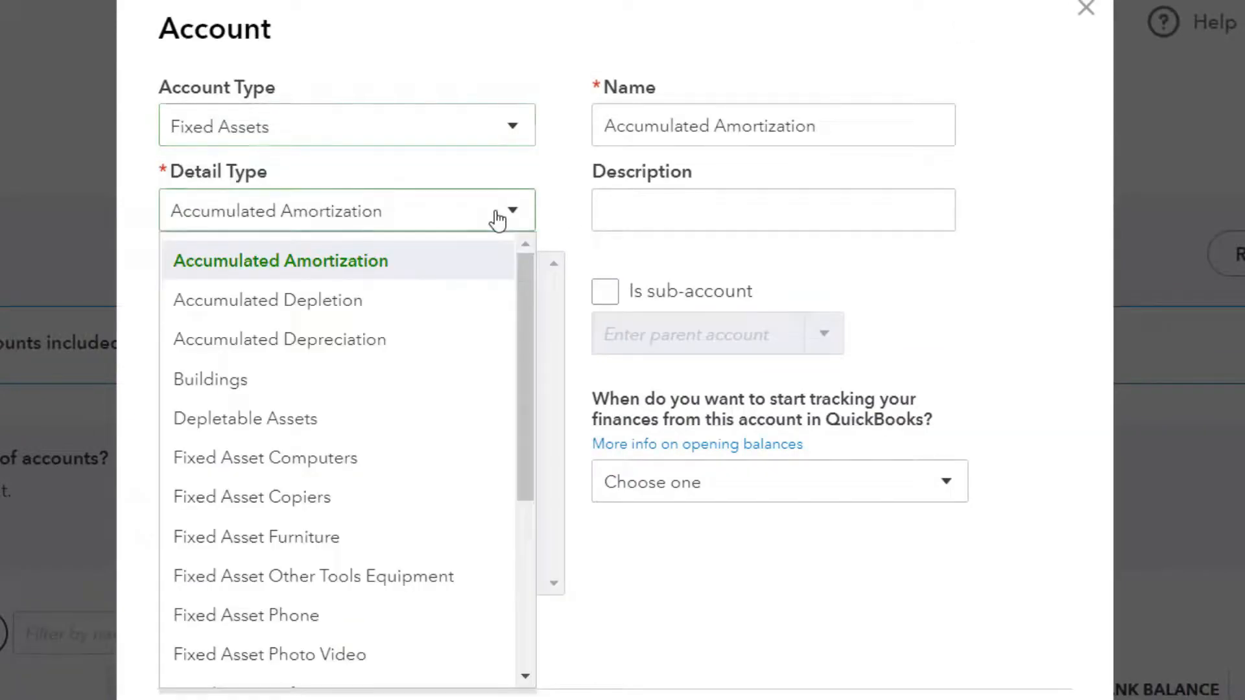
{"action": "left_click", "coordinate": [374, 303]}
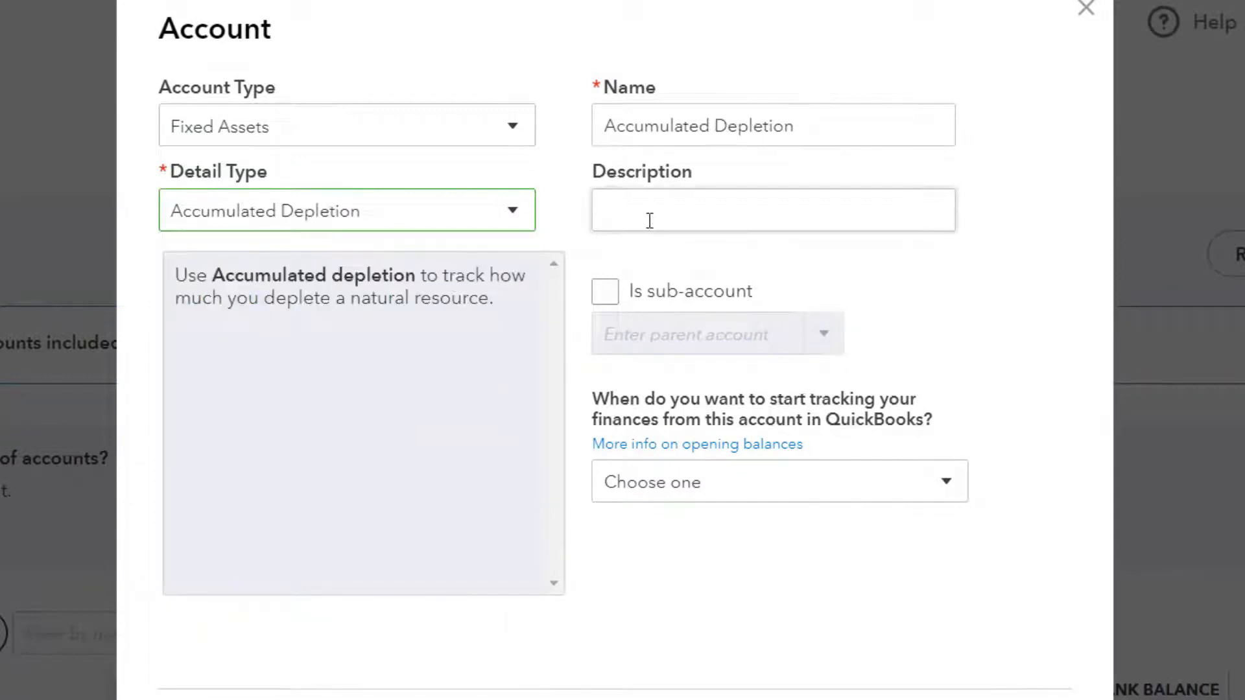
Step: Start tracking the new account's finances from another date, 12/31/2021
{"action": "left_click", "coordinate": [960, 491]}
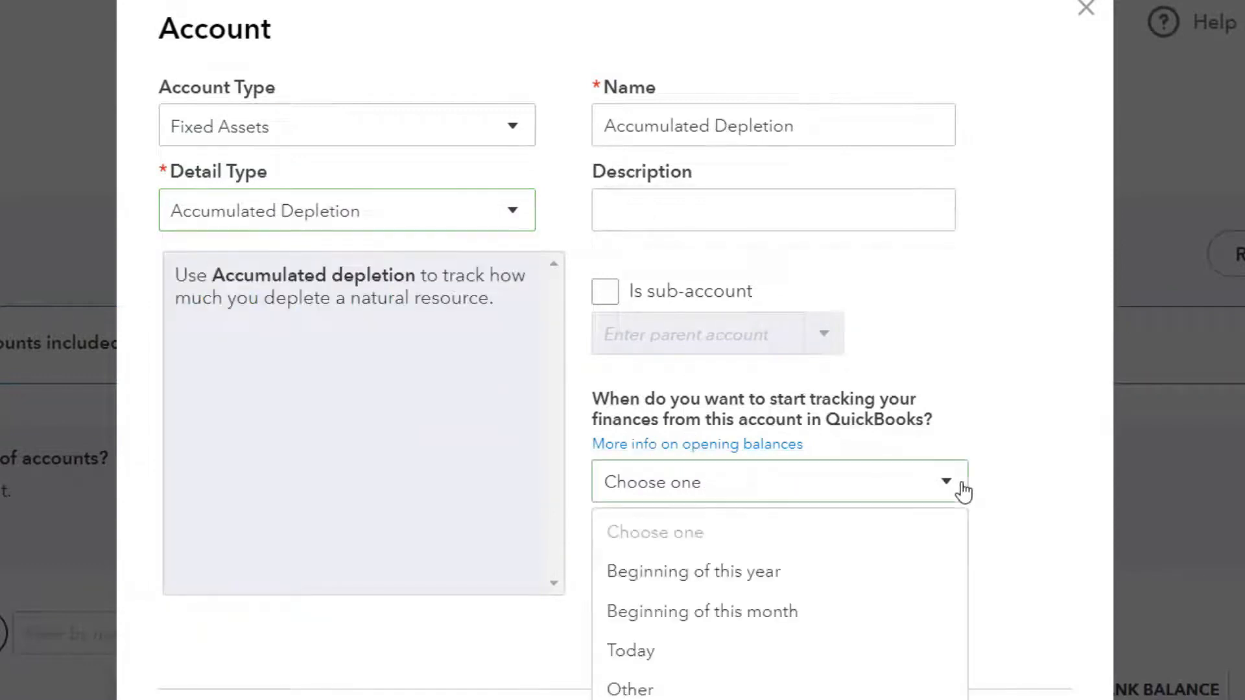
{"action": "left_click", "coordinate": [675, 686]}
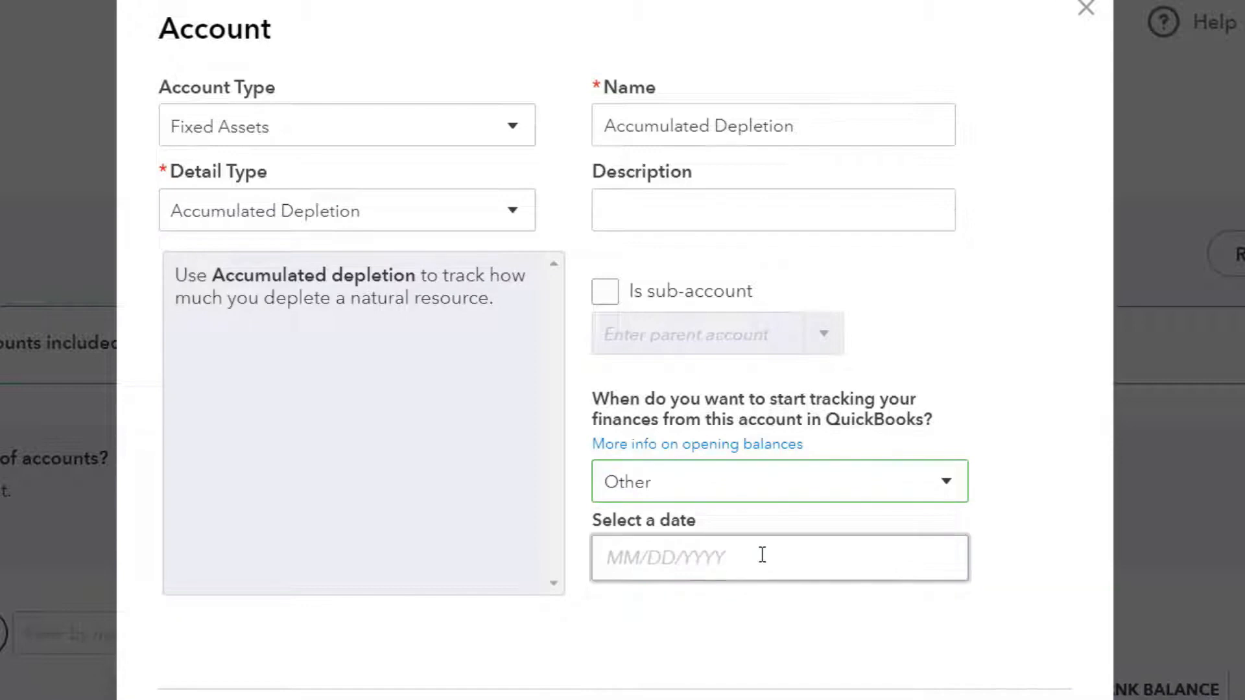
{"action": "left_click", "coordinate": [762, 555]}
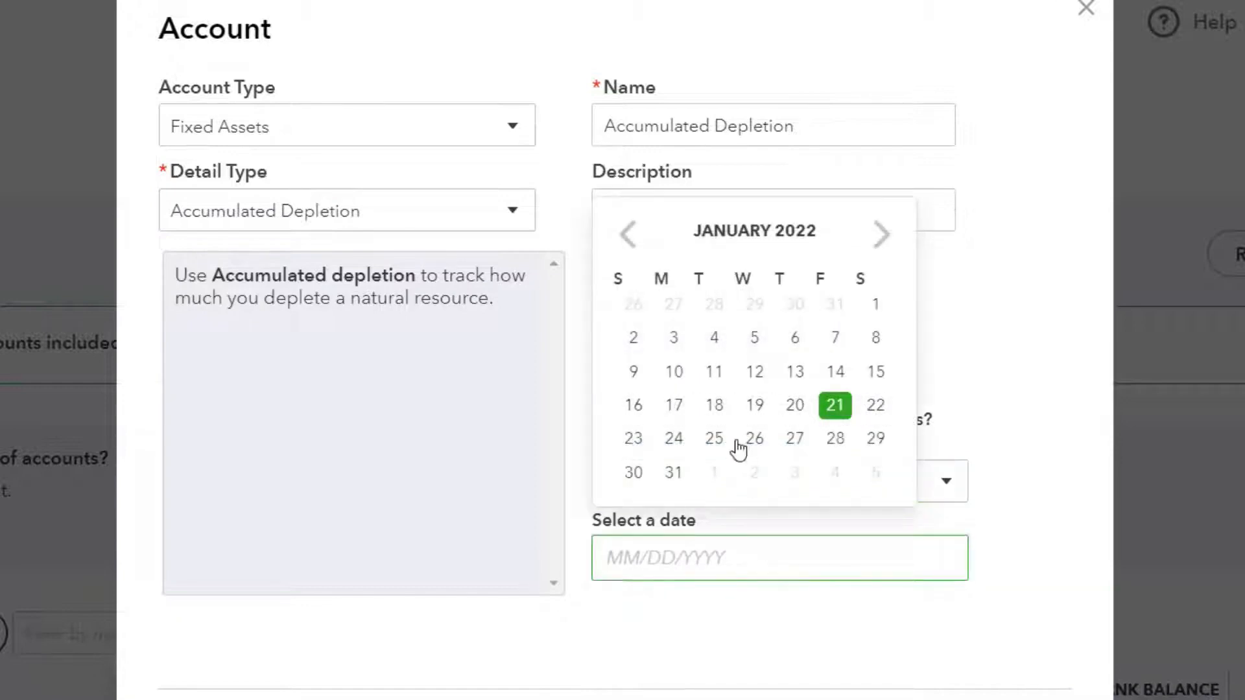
{"action": "left_click", "coordinate": [628, 235]}
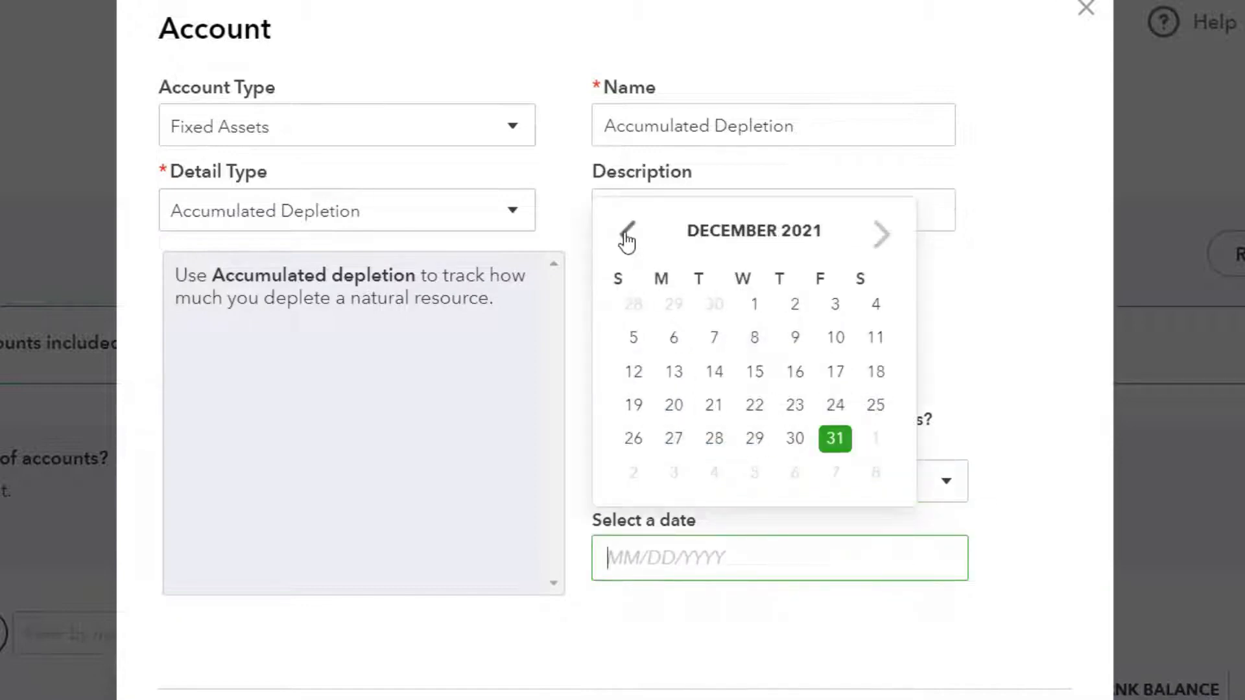
{"action": "left_click", "coordinate": [838, 438]}
{"action": "scroll", "coordinate": [836, 471], "scroll_direction": "down", "scroll_amount": 1}
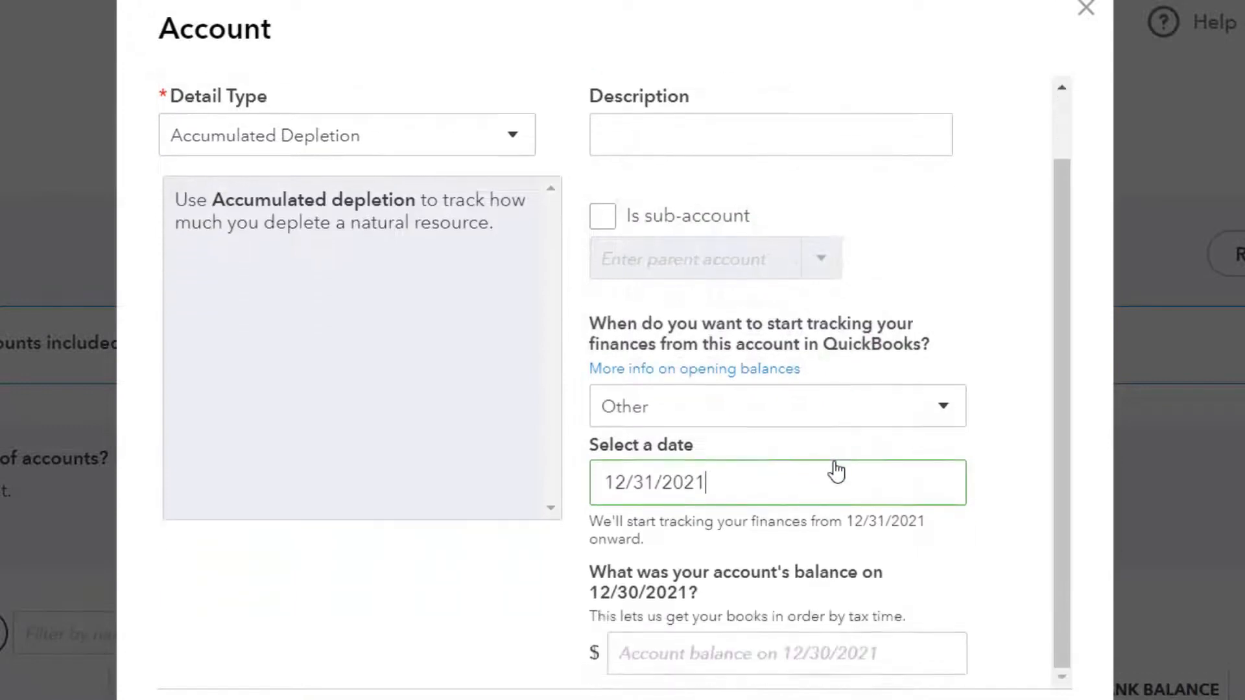
Step: Consult the trial balance PDF in Acrobat for accumulated depreciation, enter 7500 as the account's opening balance, and save the account
{"action": "left_click", "coordinate": [753, 658]}
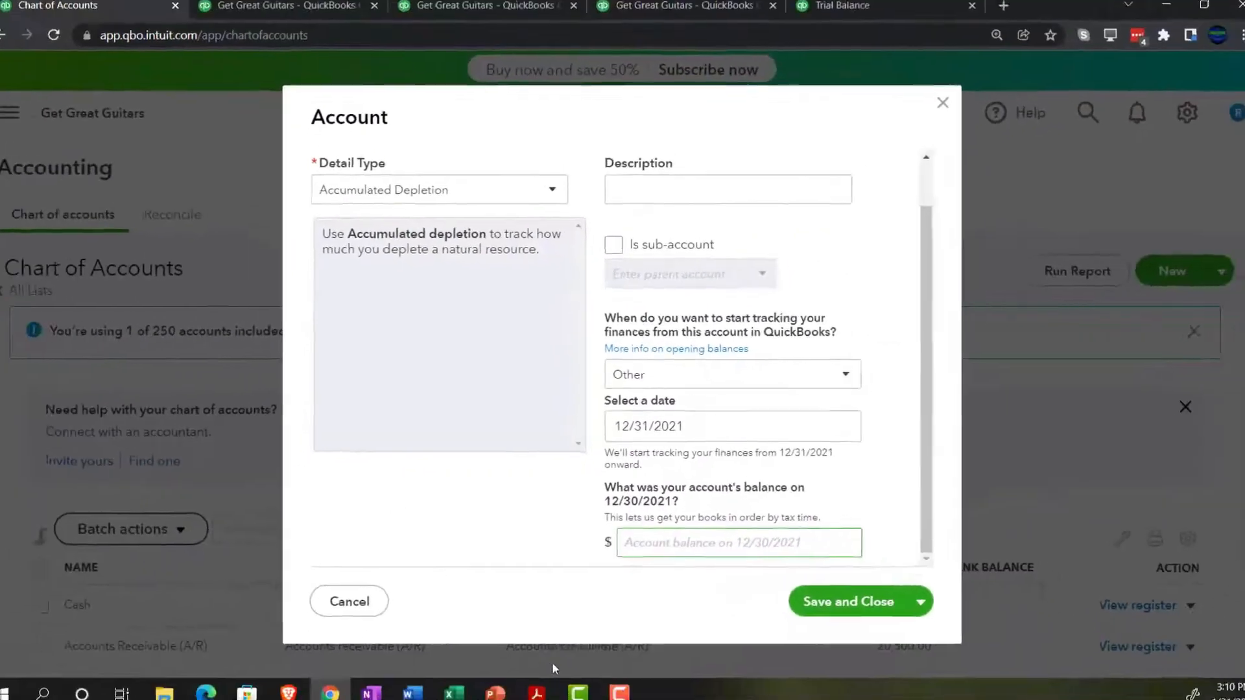
{"action": "left_click", "coordinate": [541, 685]}
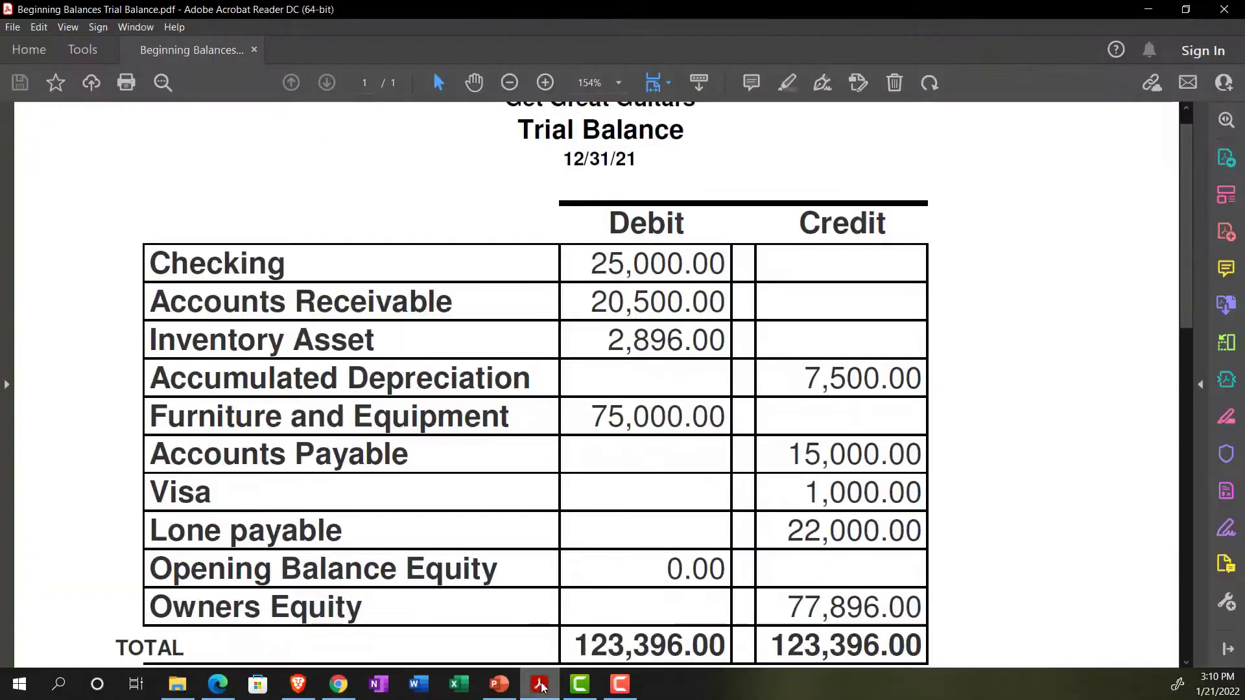
{"action": "left_click", "coordinate": [541, 685]}
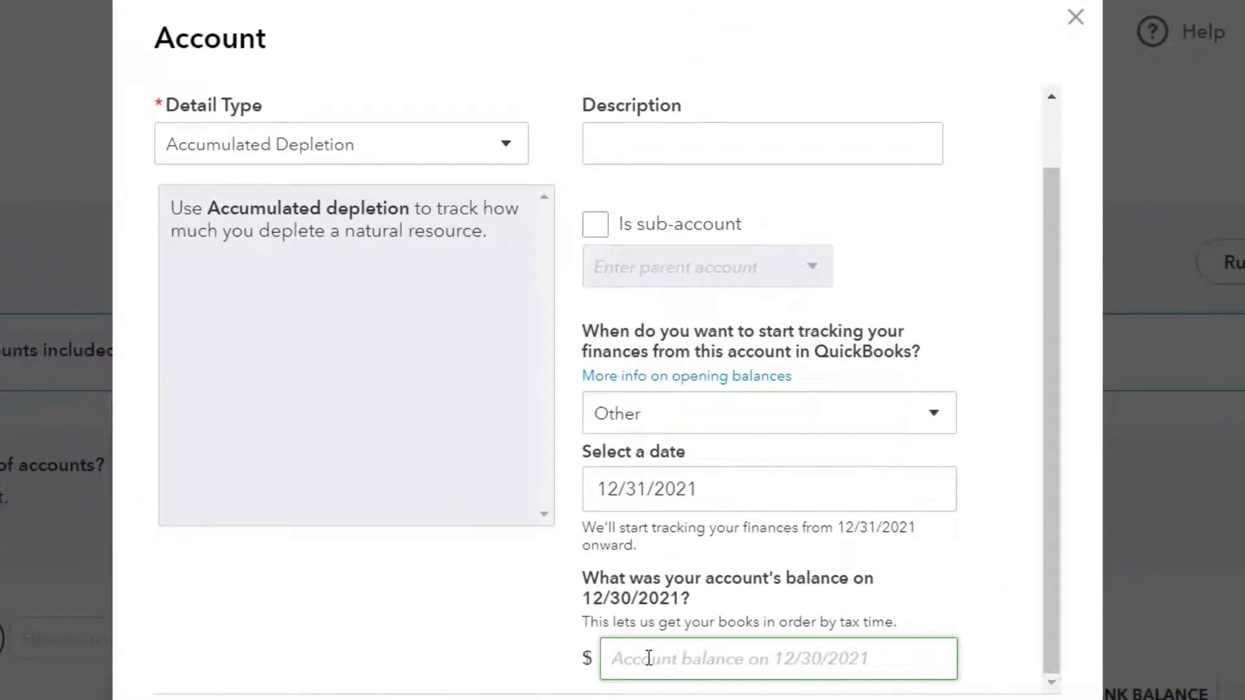
{"action": "type", "text": "7500"}
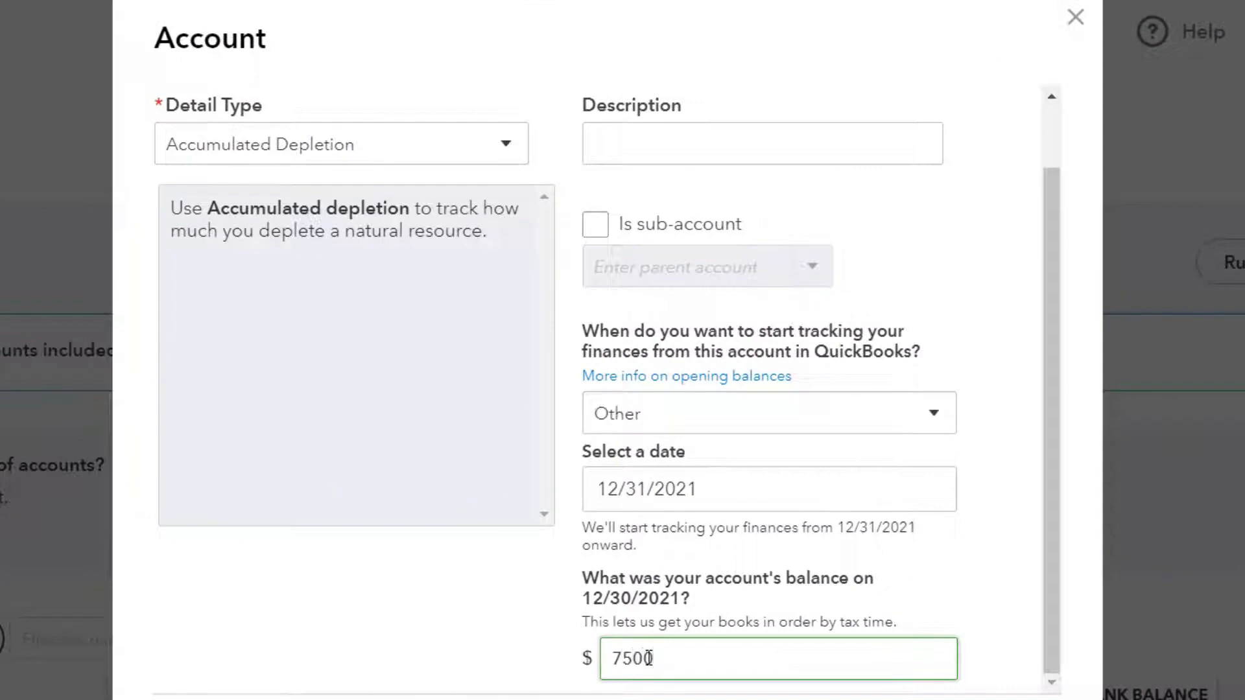
{"action": "key", "text": "Tab"}
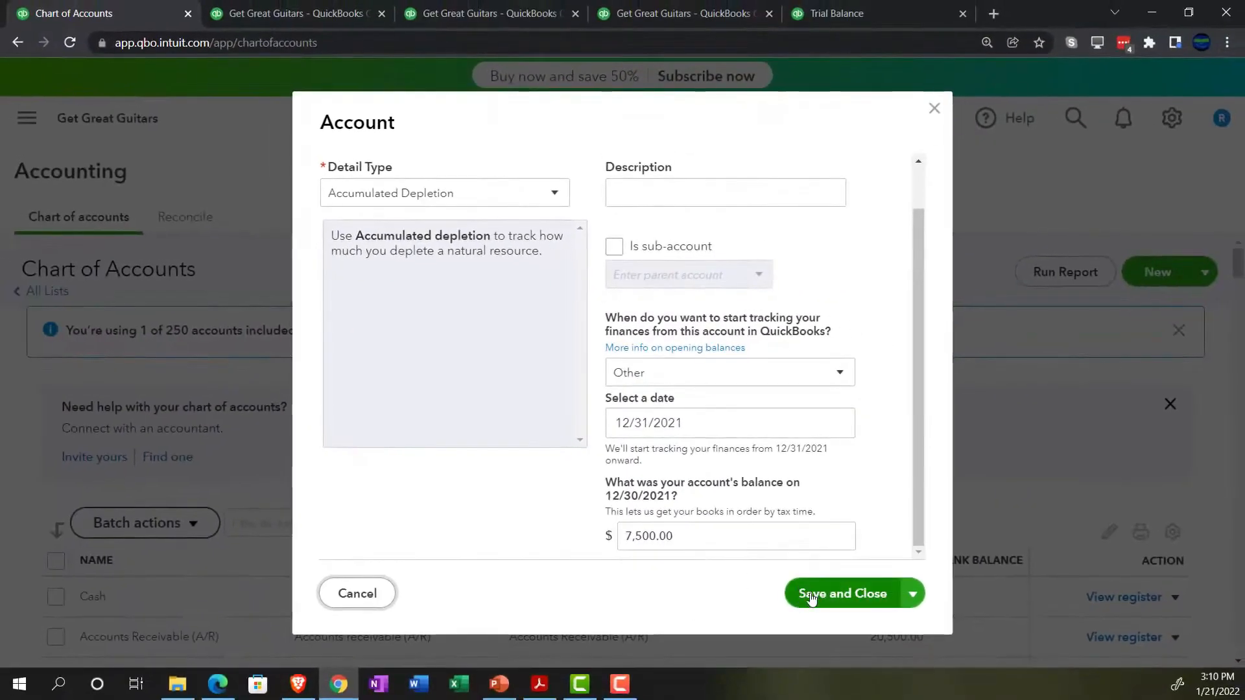
{"action": "left_click", "coordinate": [810, 595]}
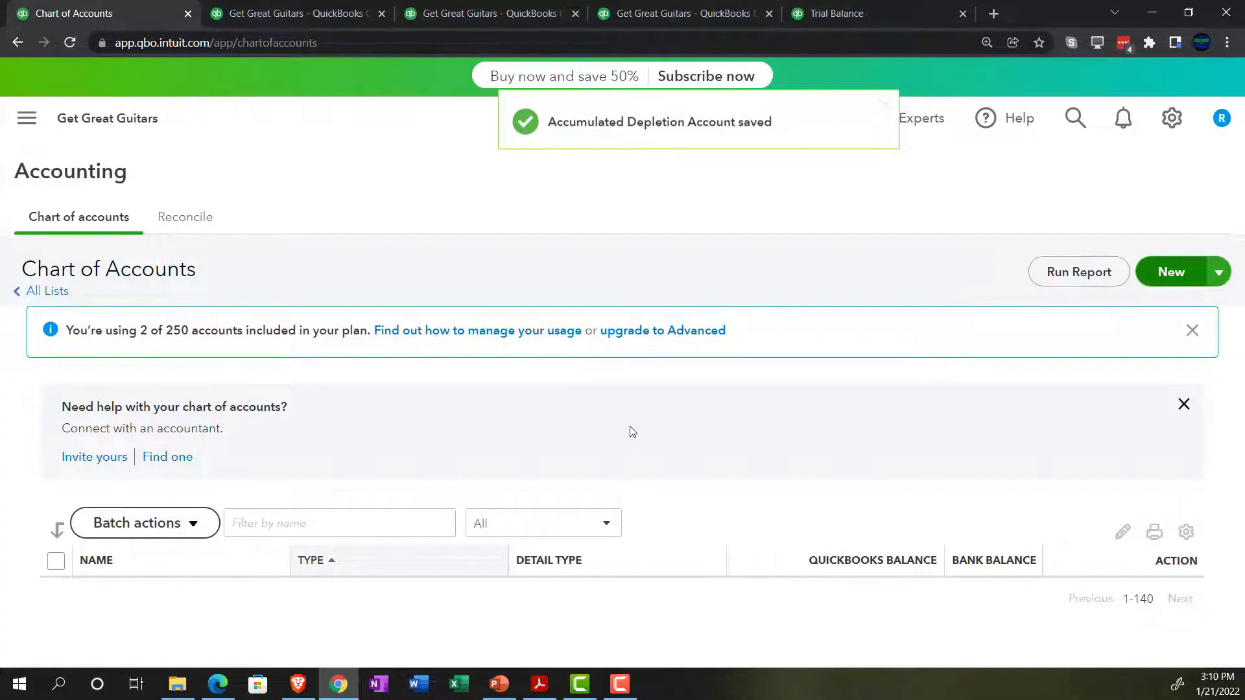
Step: Check the new Accumulated Depletion account and its balance among the fixed assets in the chart of accounts
{"action": "scroll", "coordinate": [622, 429], "scroll_direction": "down", "scroll_amount": 5}
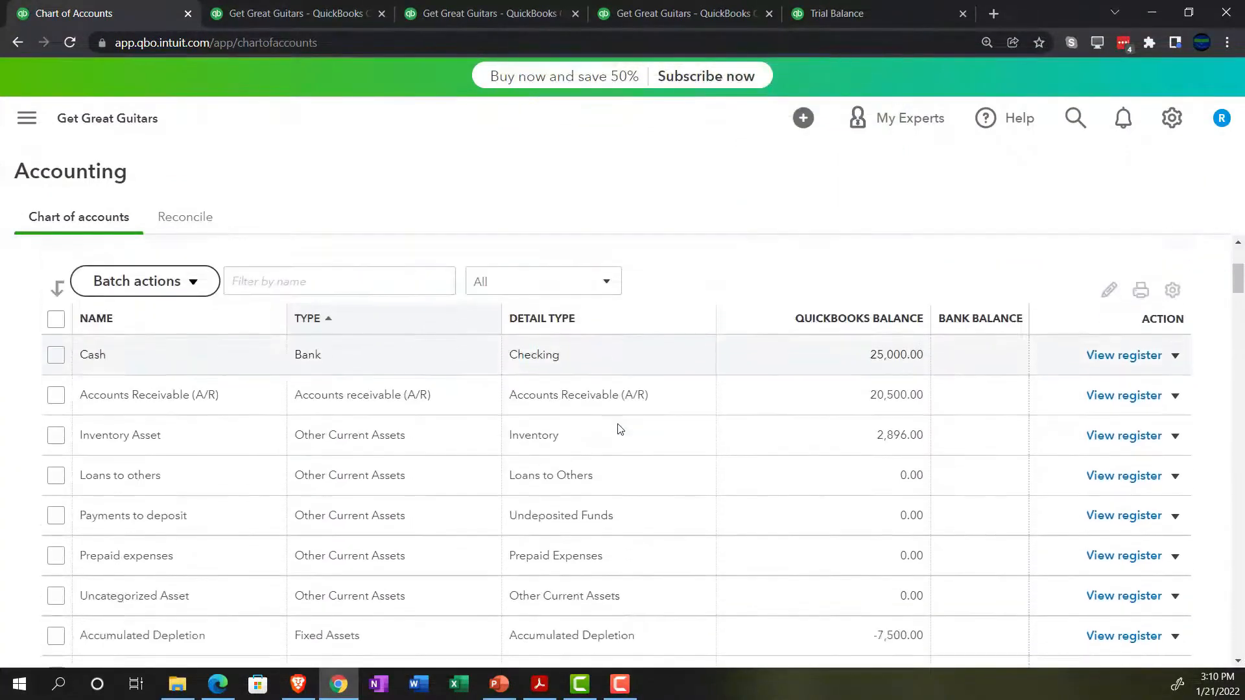
{"action": "scroll", "coordinate": [618, 429], "scroll_direction": "down", "scroll_amount": 5}
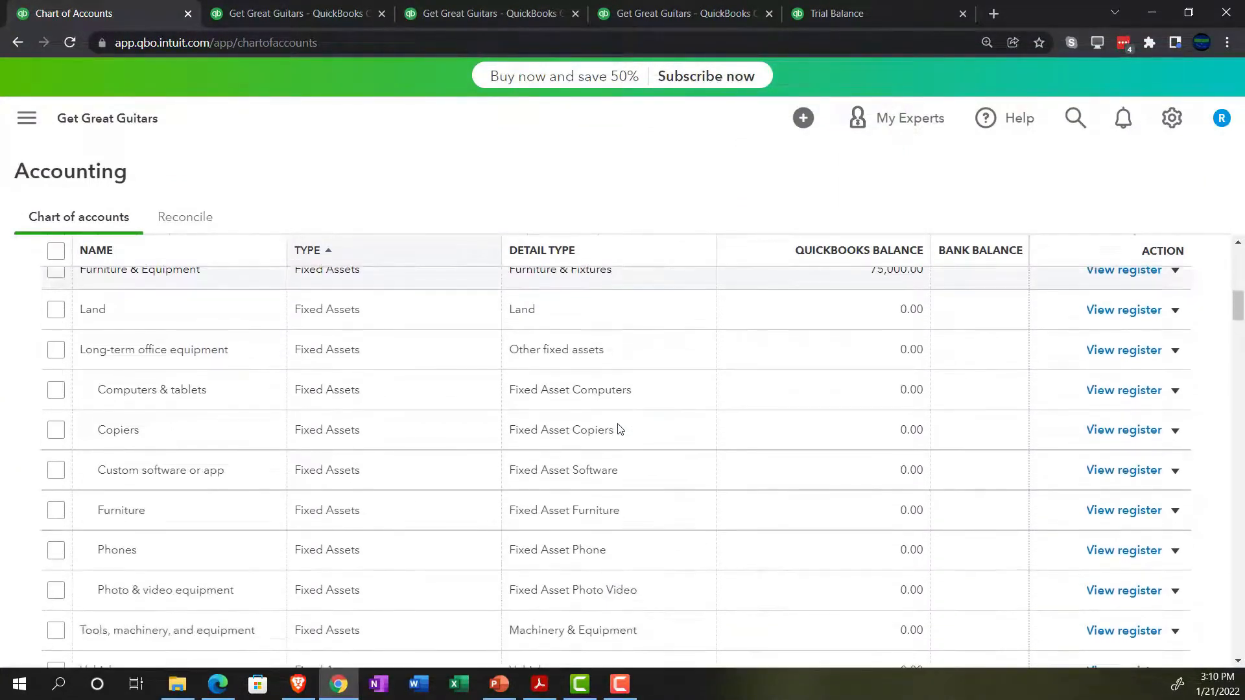
{"action": "scroll", "coordinate": [616, 428], "scroll_direction": "up", "scroll_amount": 1}
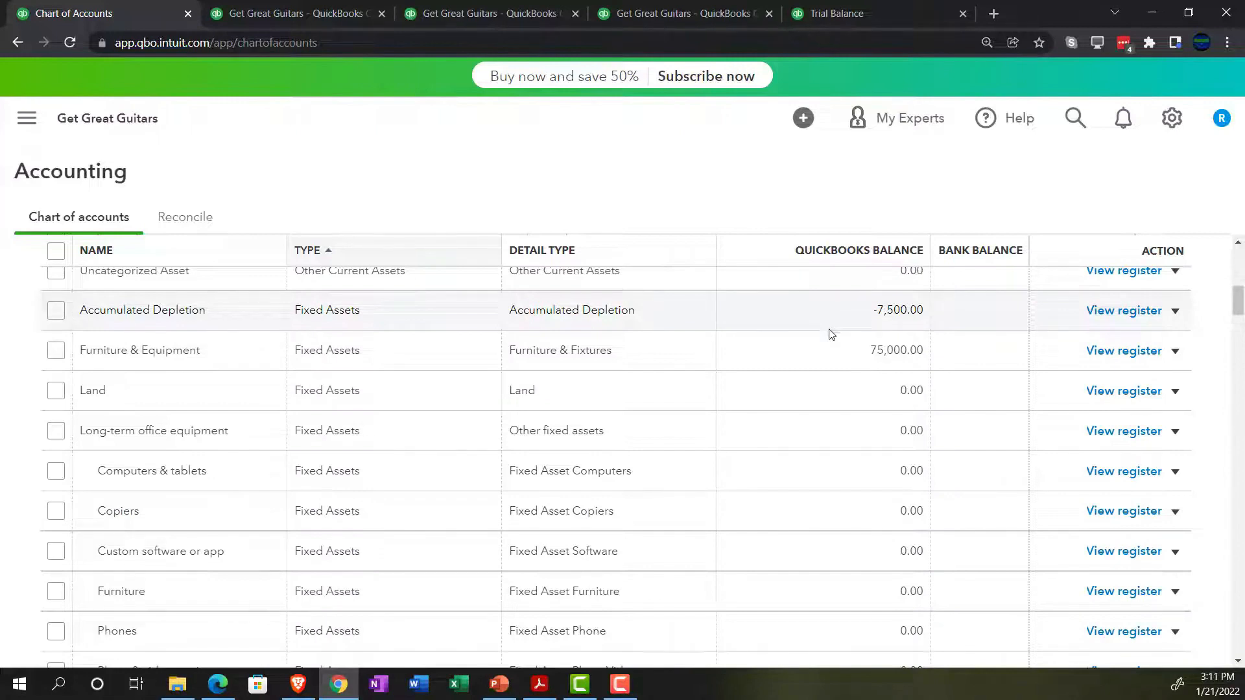
Step: Rerun the Balance Sheet report for 01/01/2021 to 12/31/2021 and examine the fixed assets section
{"action": "left_click", "coordinate": [292, 12]}
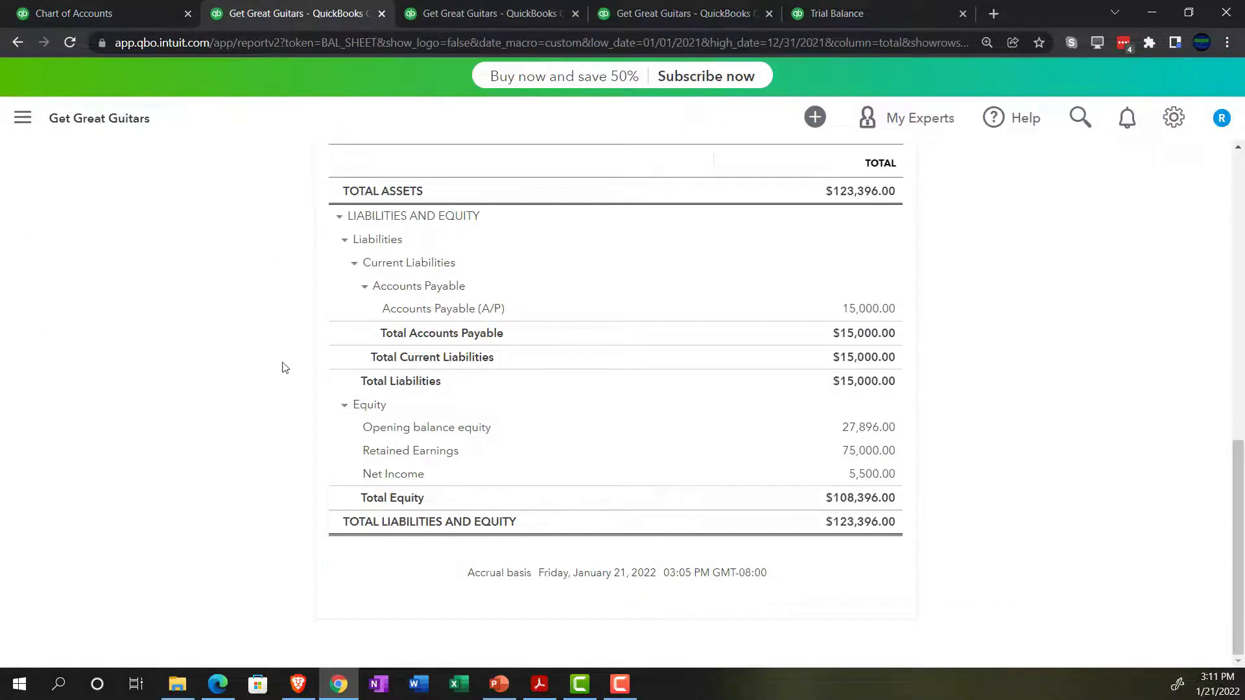
{"action": "scroll", "coordinate": [281, 367], "scroll_direction": "up", "scroll_amount": 10}
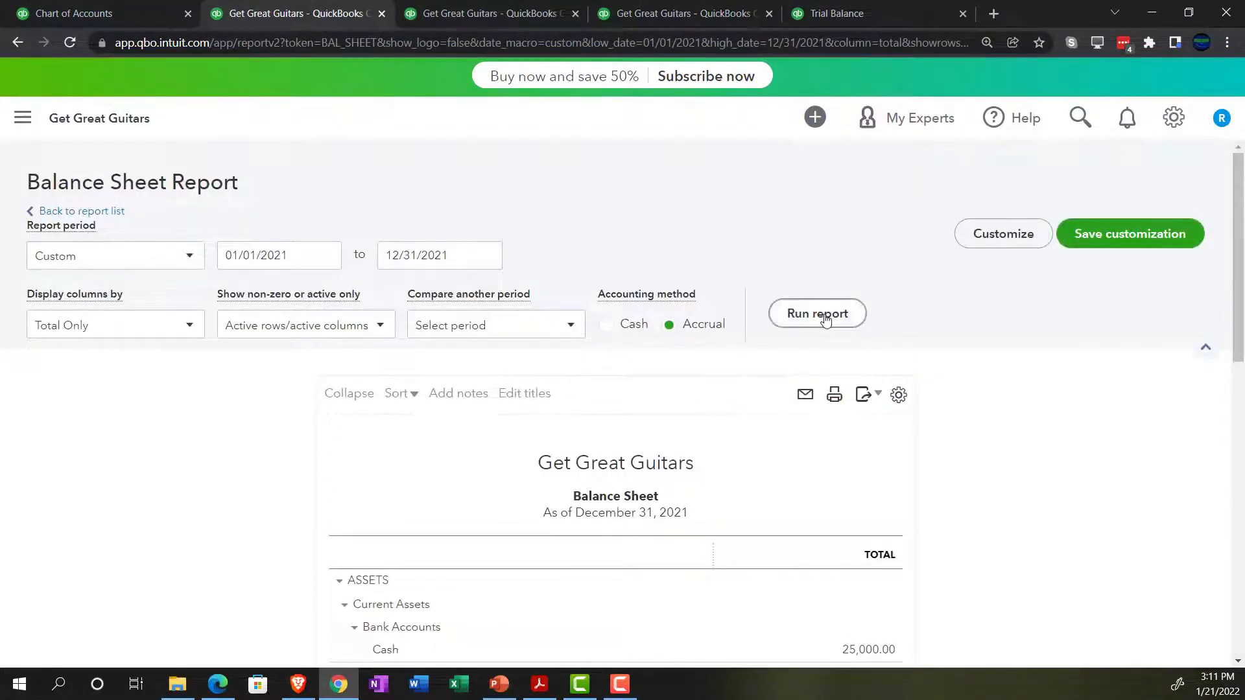
{"action": "scroll", "coordinate": [272, 514], "scroll_direction": "down", "scroll_amount": 3}
{"action": "key", "text": "ctrl+plus"}
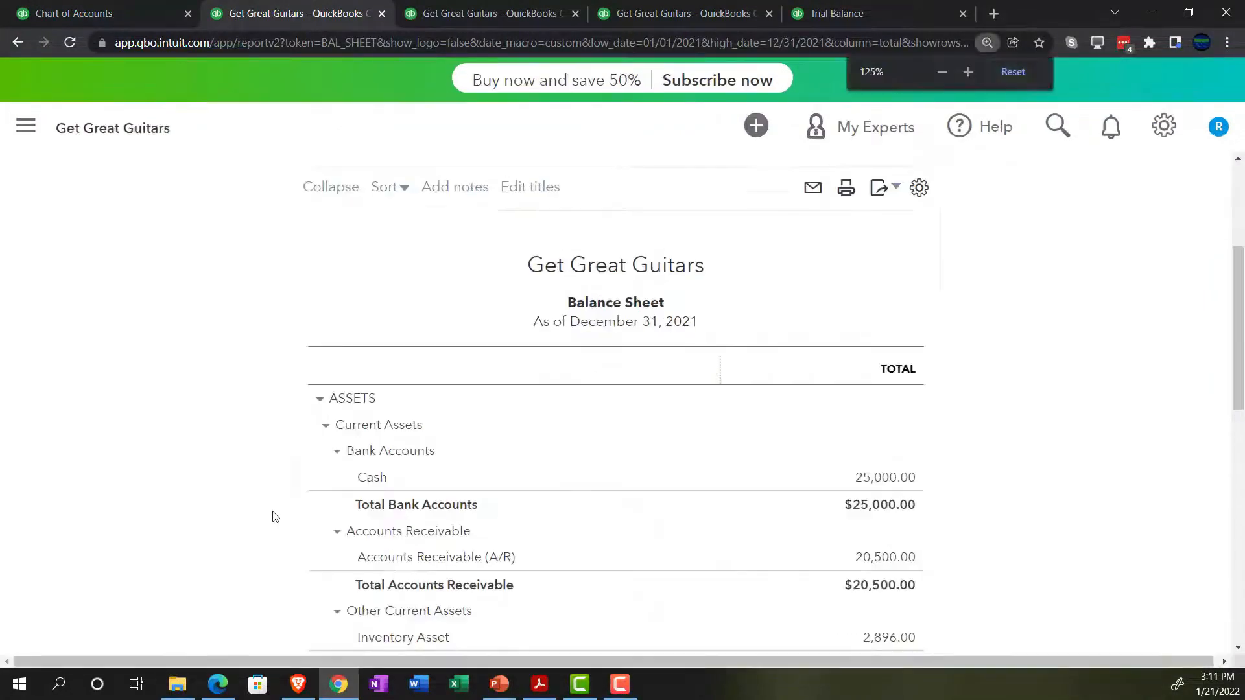
{"action": "scroll", "coordinate": [272, 515], "scroll_direction": "down", "scroll_amount": 4}
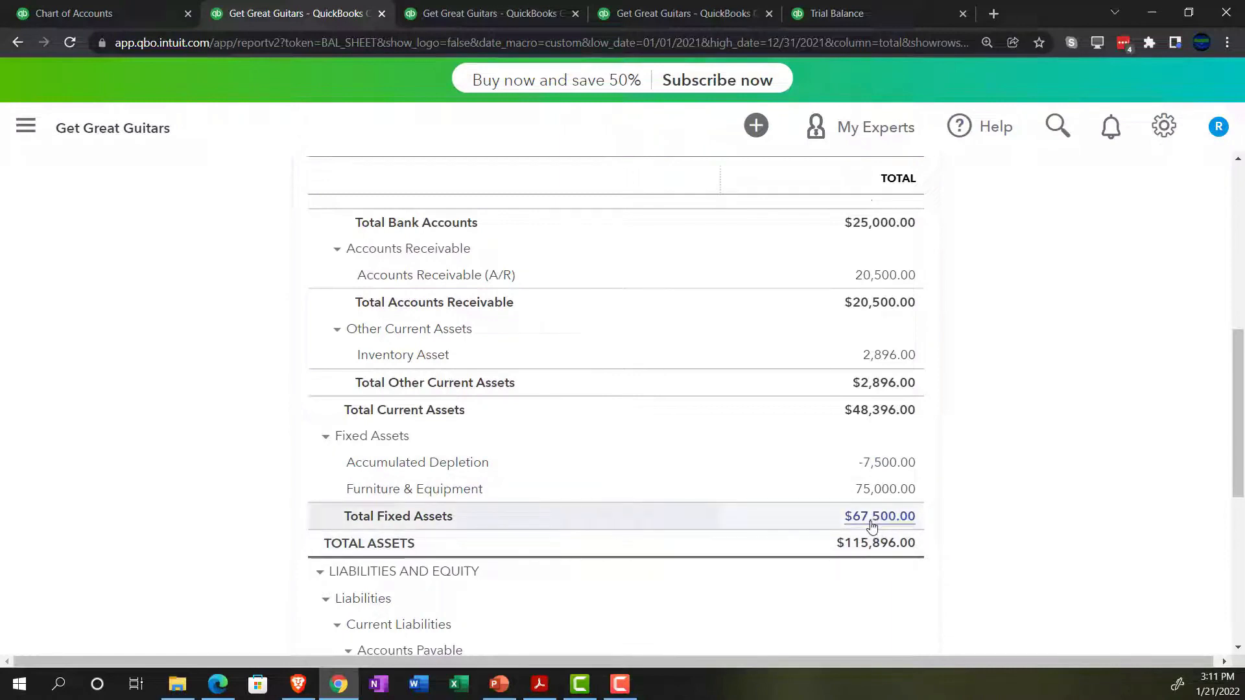
Step: Drill into the Accumulated Depletion amount, inspect its opening balance journal entry, and close the entry
{"action": "left_click", "coordinate": [875, 470]}
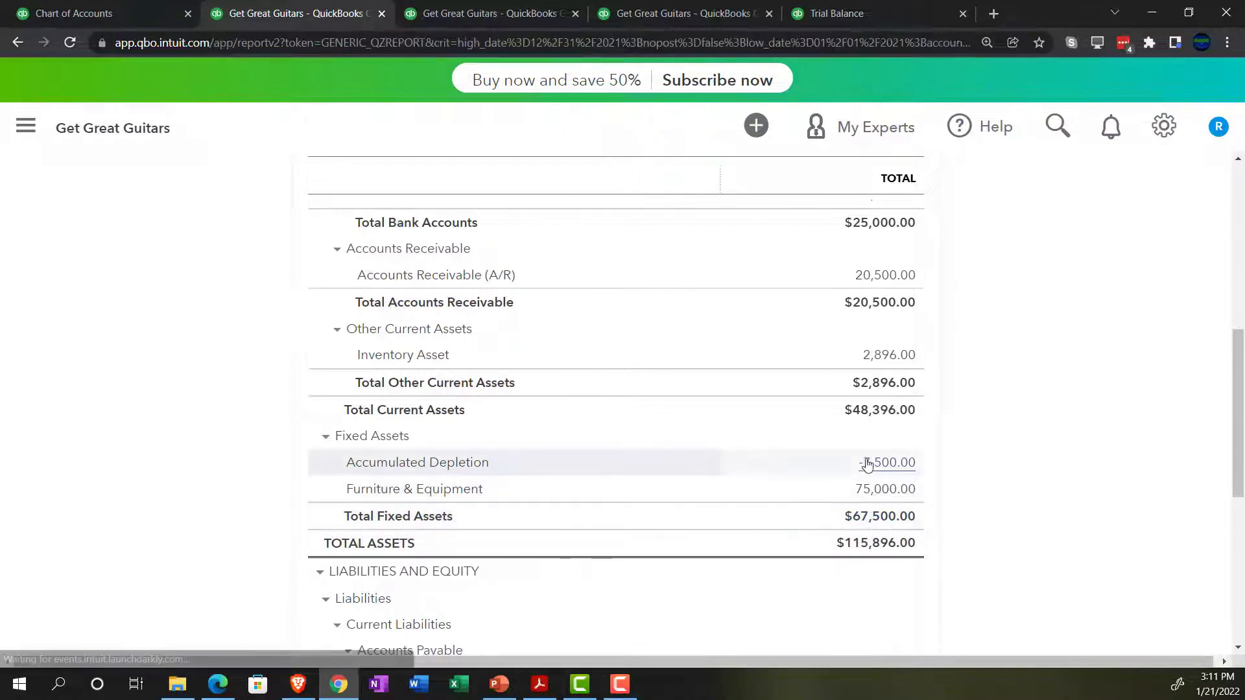
{"action": "scroll", "coordinate": [862, 460], "scroll_direction": "down", "scroll_amount": 3}
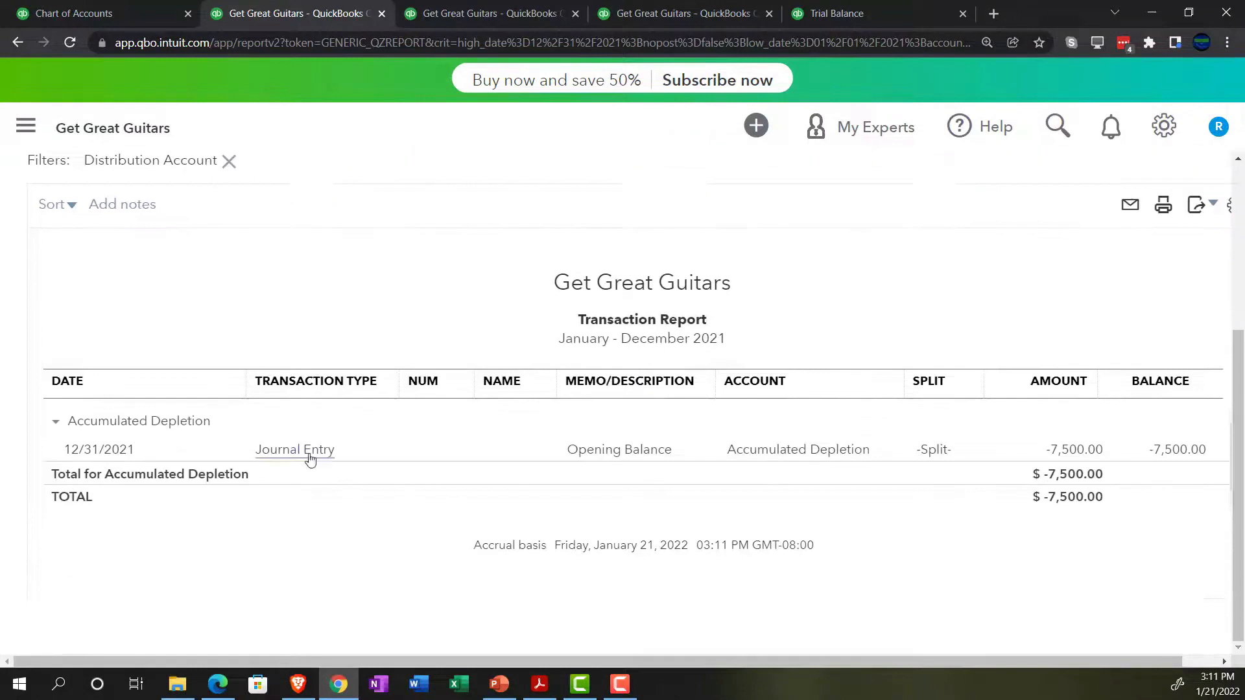
{"action": "left_click", "coordinate": [1067, 454]}
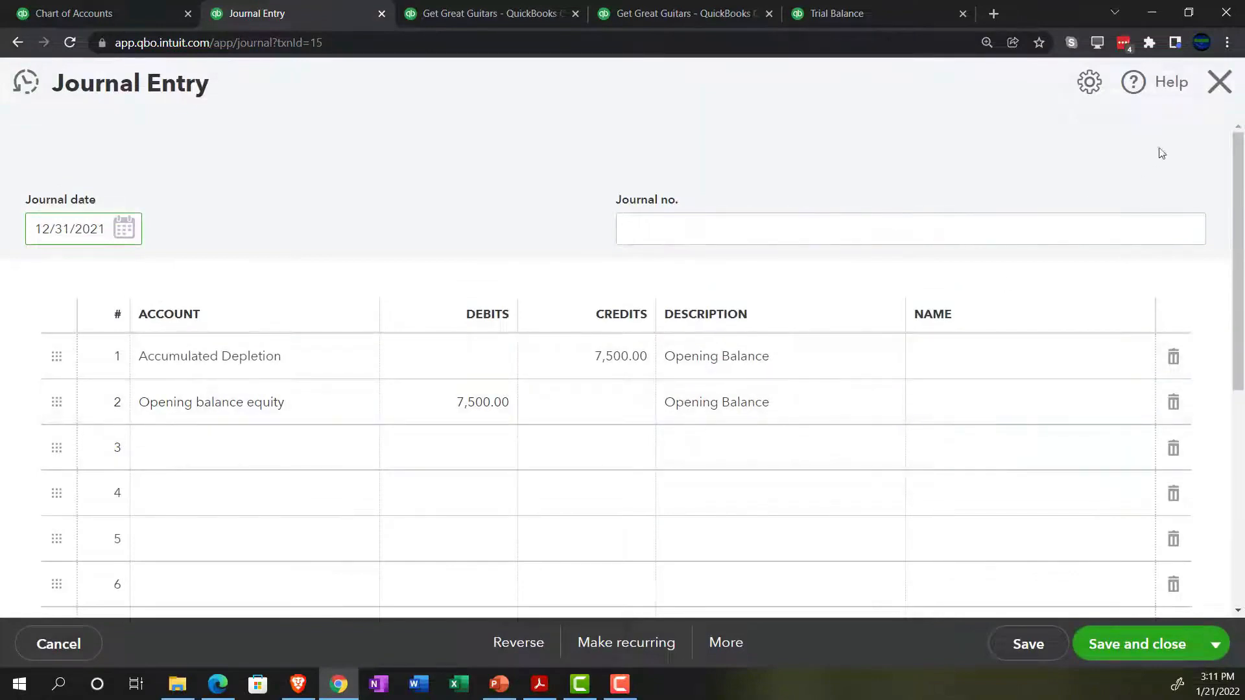
{"action": "left_click", "coordinate": [1218, 83]}
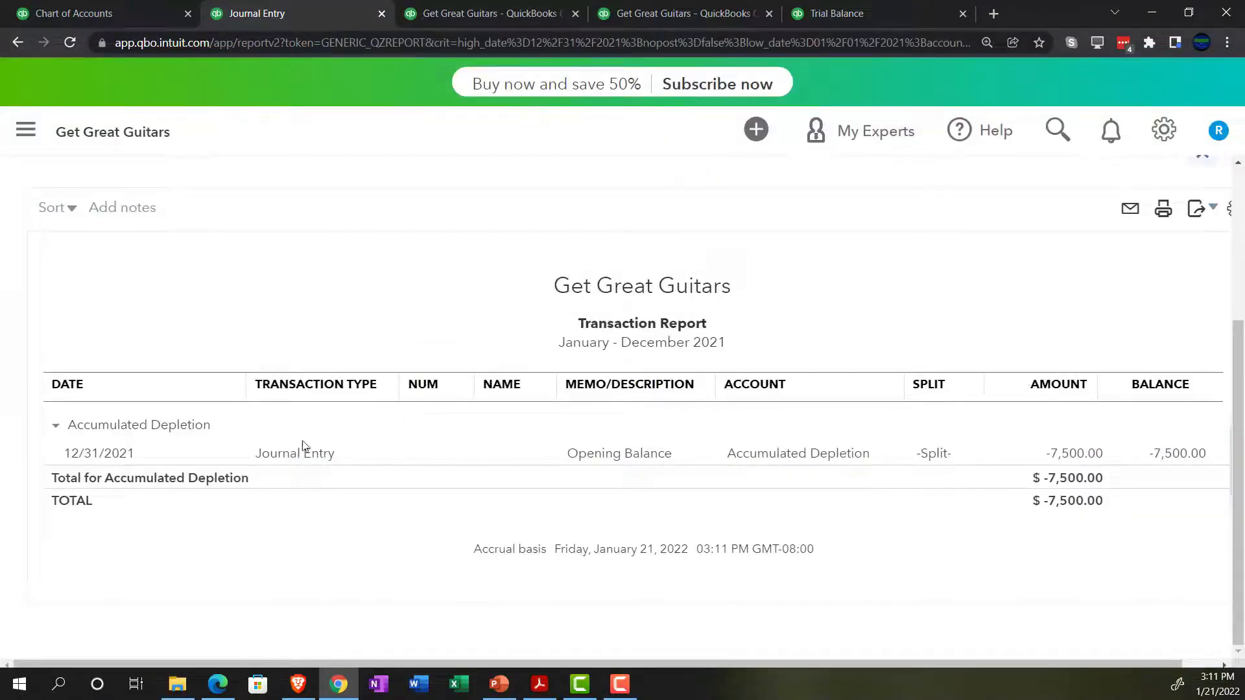
Step: Return to the balance sheet and examine the transactions behind the Opening balance equity amount
{"action": "scroll", "coordinate": [278, 453], "scroll_direction": "up", "scroll_amount": 4}
{"action": "left_click", "coordinate": [148, 235]}
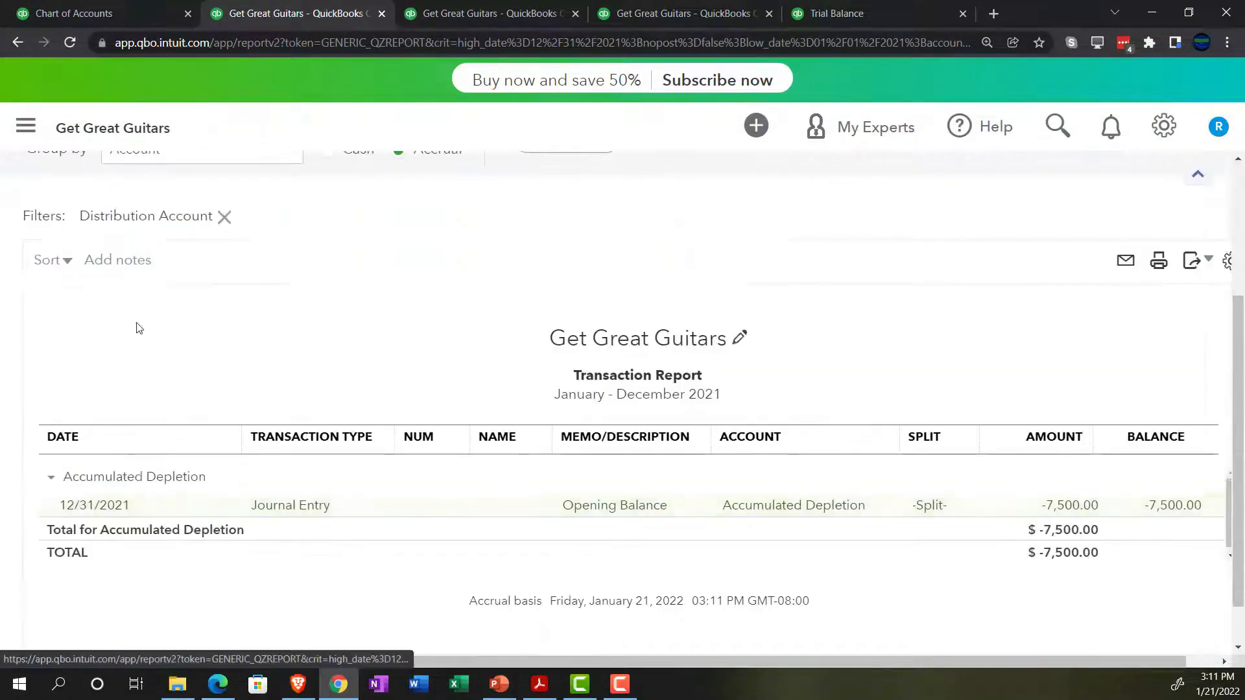
{"action": "scroll", "coordinate": [130, 279], "scroll_direction": "up", "scroll_amount": 3}
{"action": "left_click", "coordinate": [136, 236]}
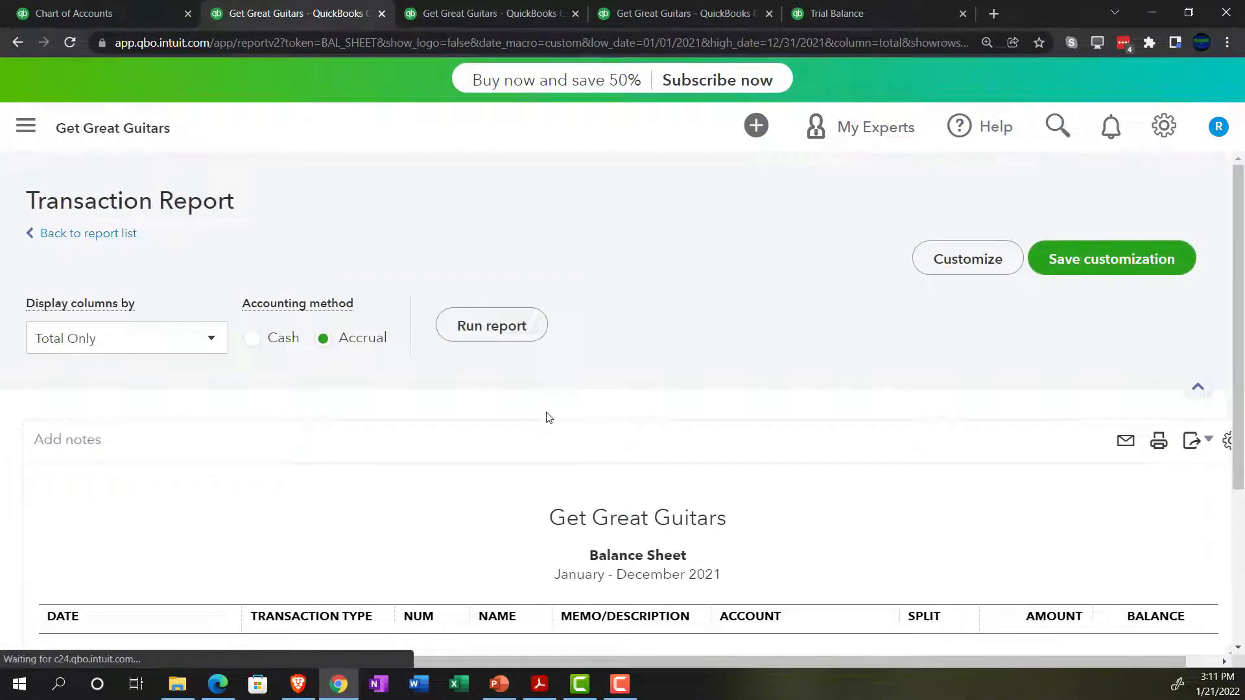
{"action": "scroll", "coordinate": [544, 417], "scroll_direction": "down", "scroll_amount": 8}
{"action": "scroll", "coordinate": [544, 417], "scroll_direction": "down", "scroll_amount": 4}
{"action": "scroll", "coordinate": [548, 439], "scroll_direction": "down", "scroll_amount": 3}
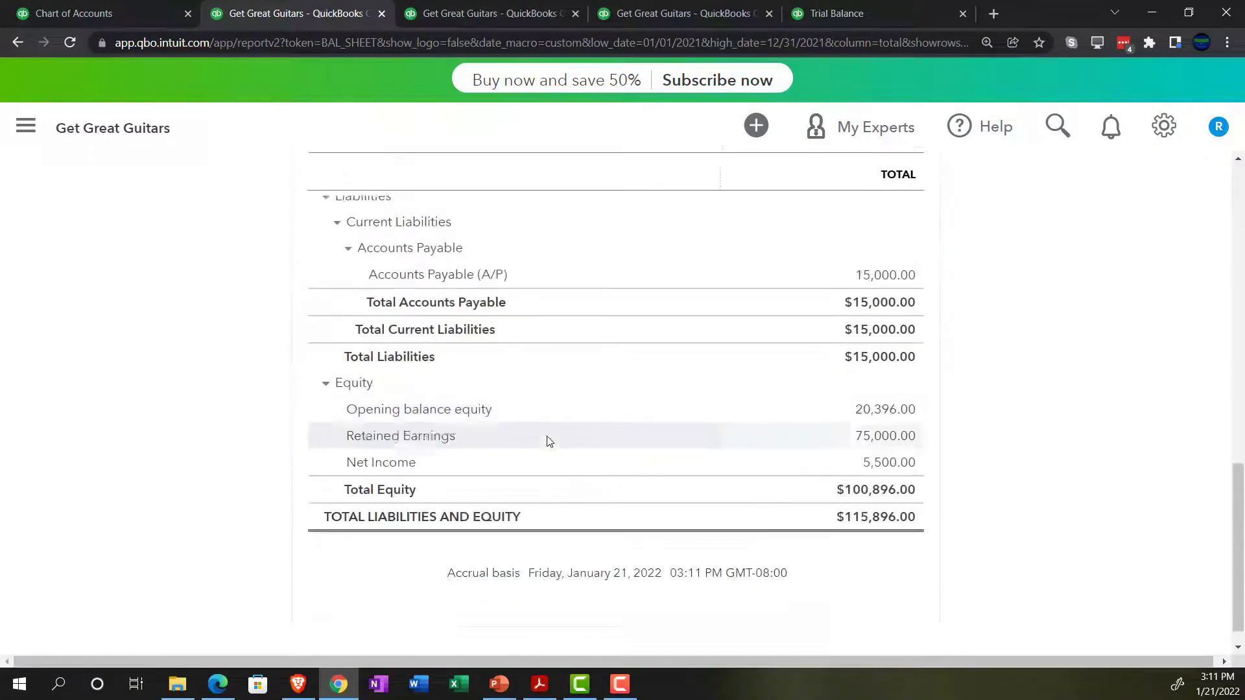
{"action": "left_click", "coordinate": [877, 408]}
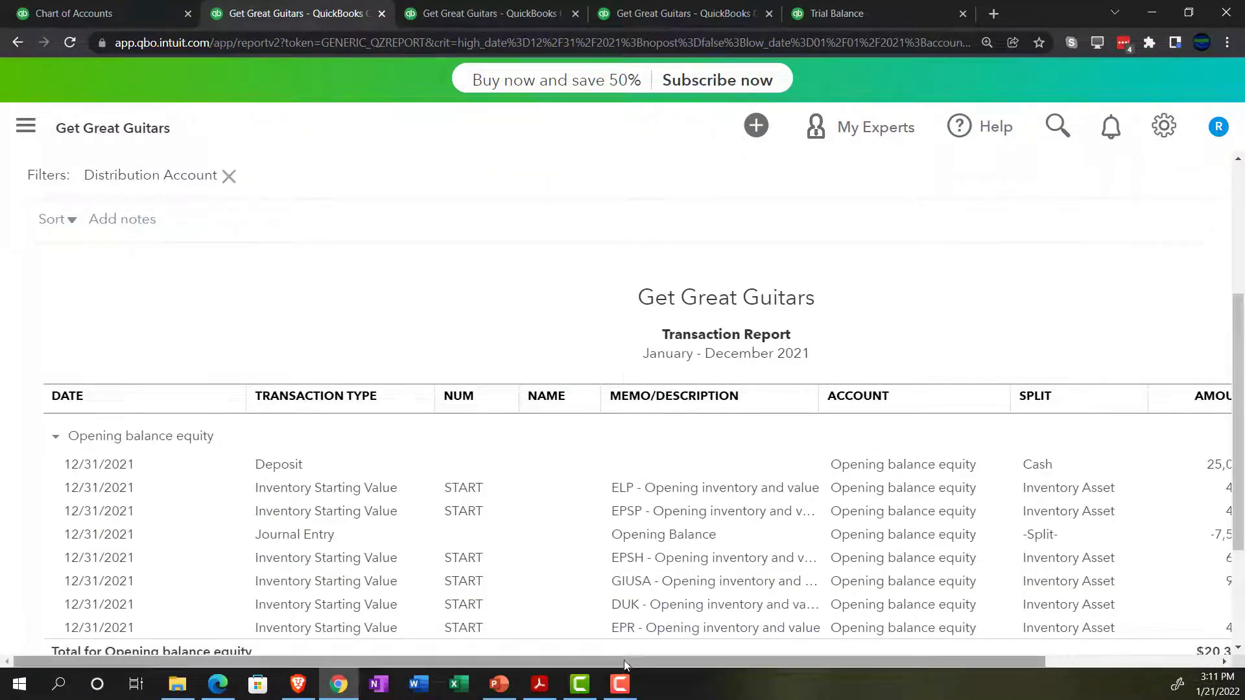
{"action": "left_click_drag", "start_coordinate": [624, 663], "coordinate": [810, 660]}
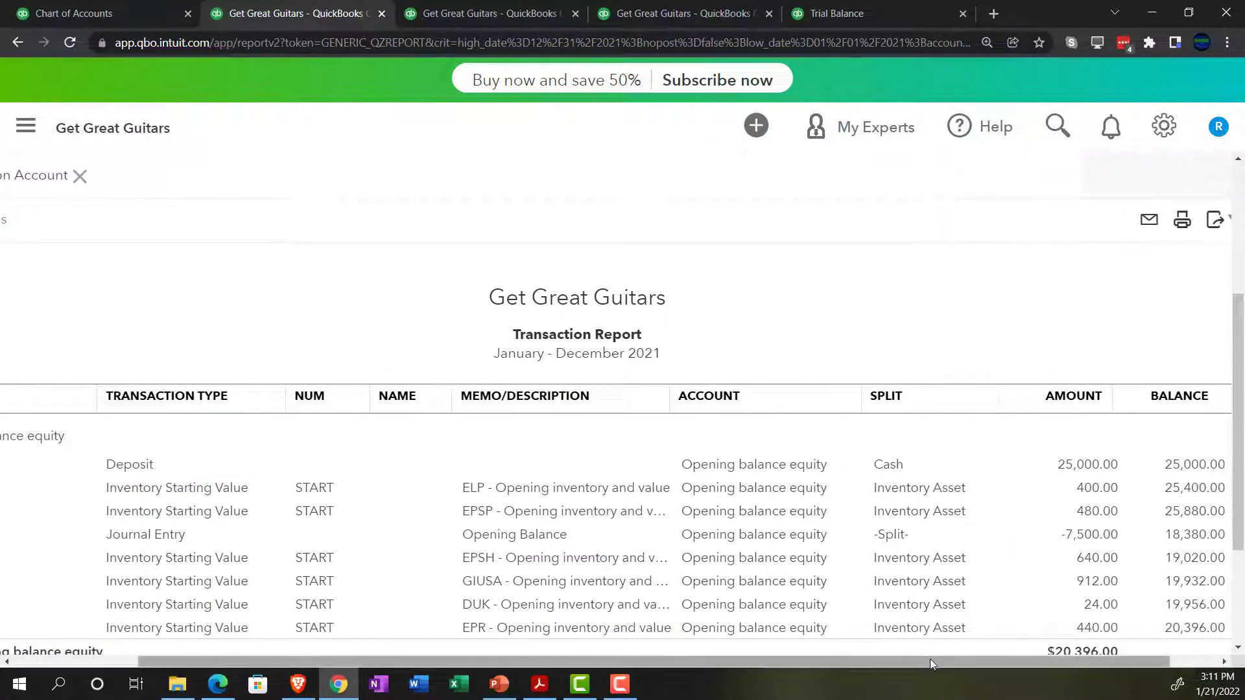
{"action": "left_click_drag", "start_coordinate": [930, 659], "coordinate": [706, 666]}
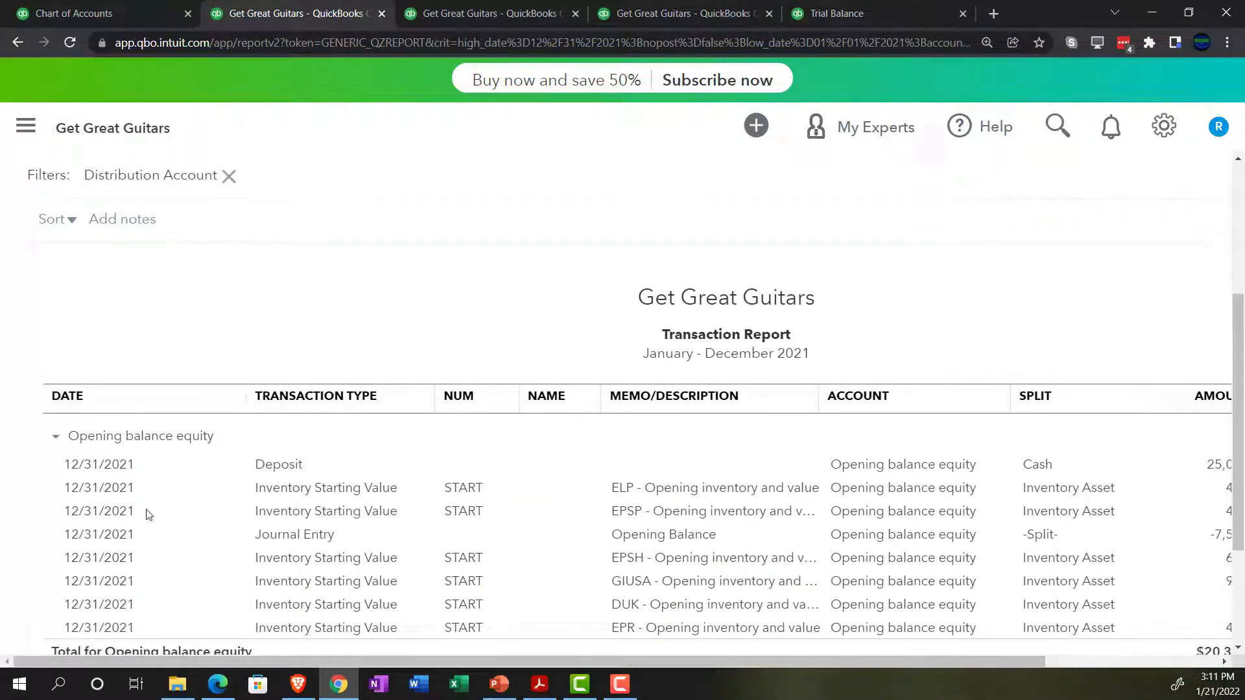
Step: Go back to the balance sheet and compare its equity section with the trial balance PDF in Acrobat
{"action": "scroll", "coordinate": [147, 512], "scroll_direction": "up", "scroll_amount": 4}
{"action": "left_click", "coordinate": [128, 234]}
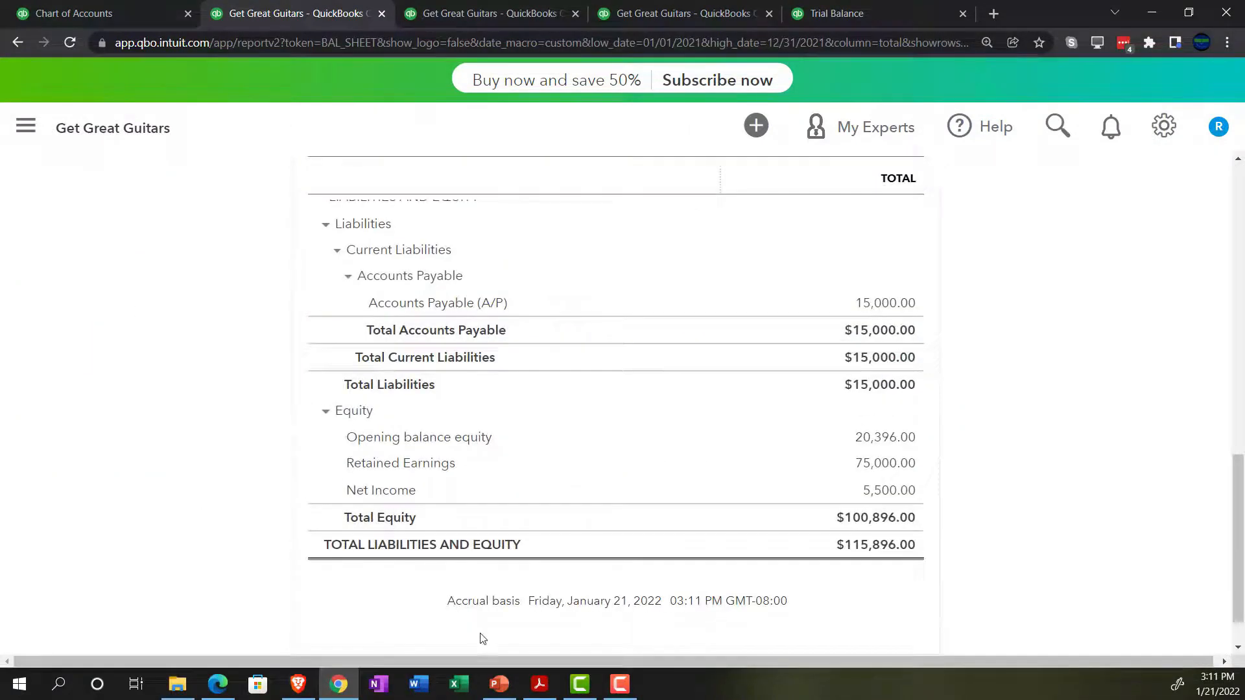
{"action": "left_click", "coordinate": [538, 685]}
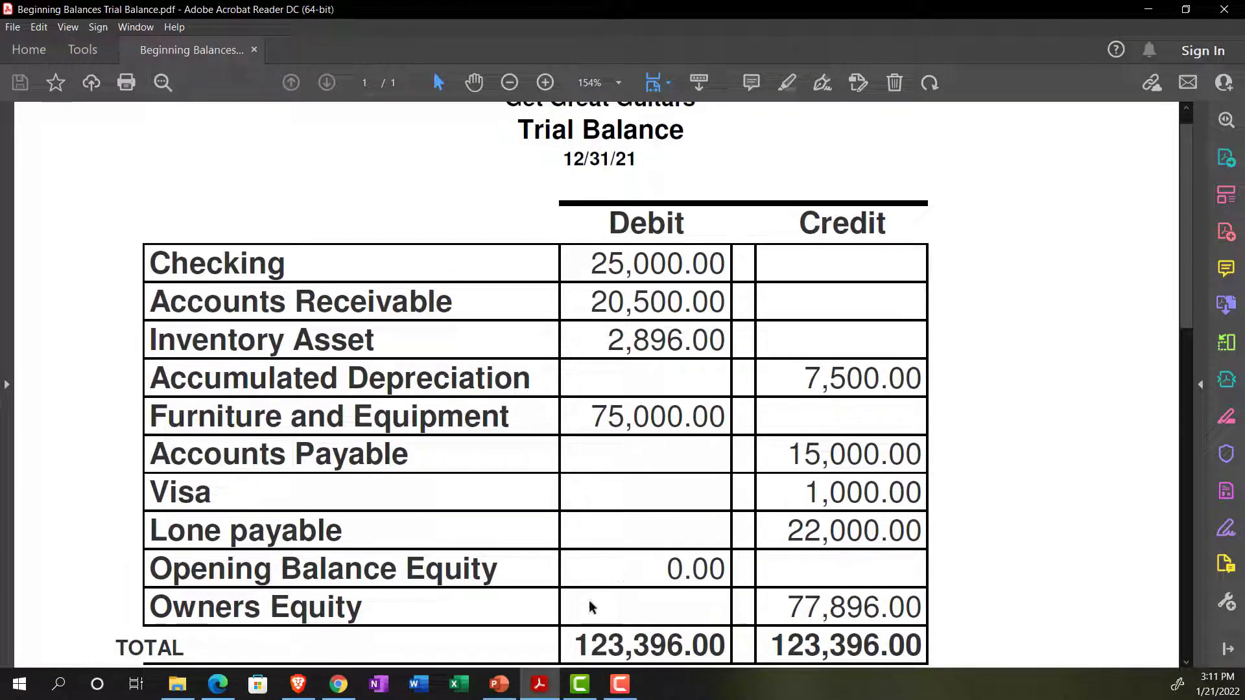
{"action": "left_click", "coordinate": [539, 685]}
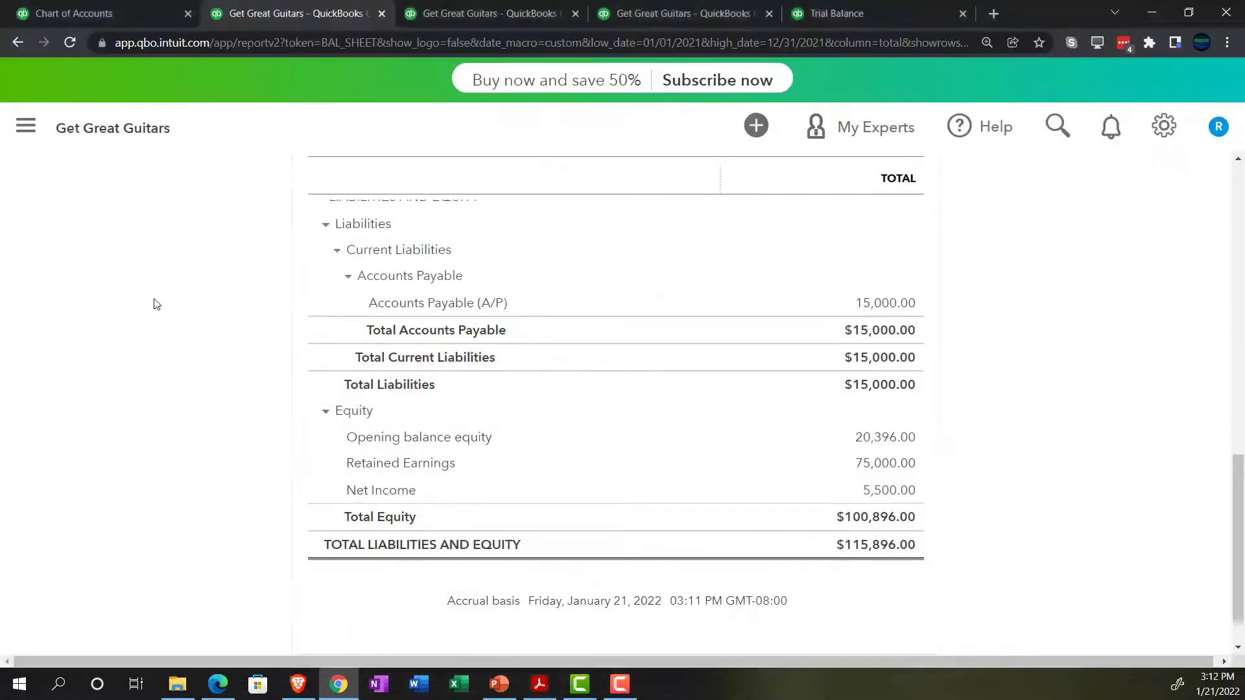
Step: Examine the fixed asset and liability accounts and their balances in the Chart of Accounts
{"action": "left_click", "coordinate": [117, 15]}
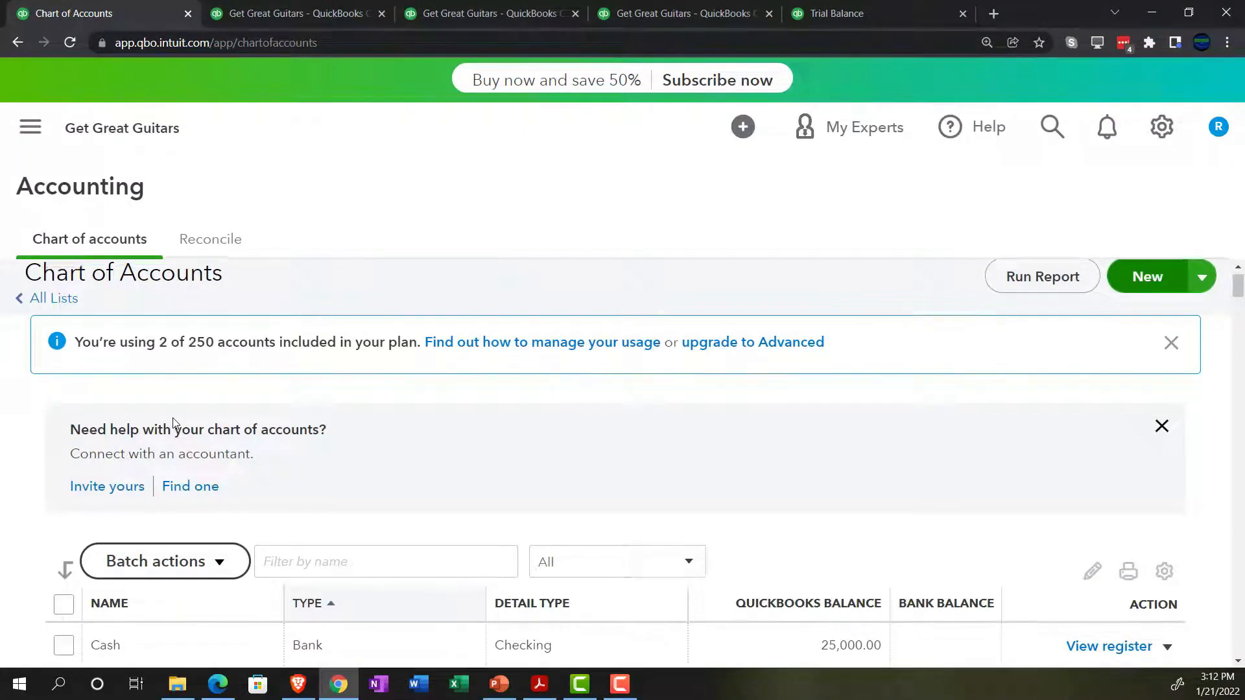
{"action": "scroll", "coordinate": [174, 423], "scroll_direction": "down", "scroll_amount": 6}
{"action": "scroll", "coordinate": [174, 422], "scroll_direction": "down", "scroll_amount": 3}
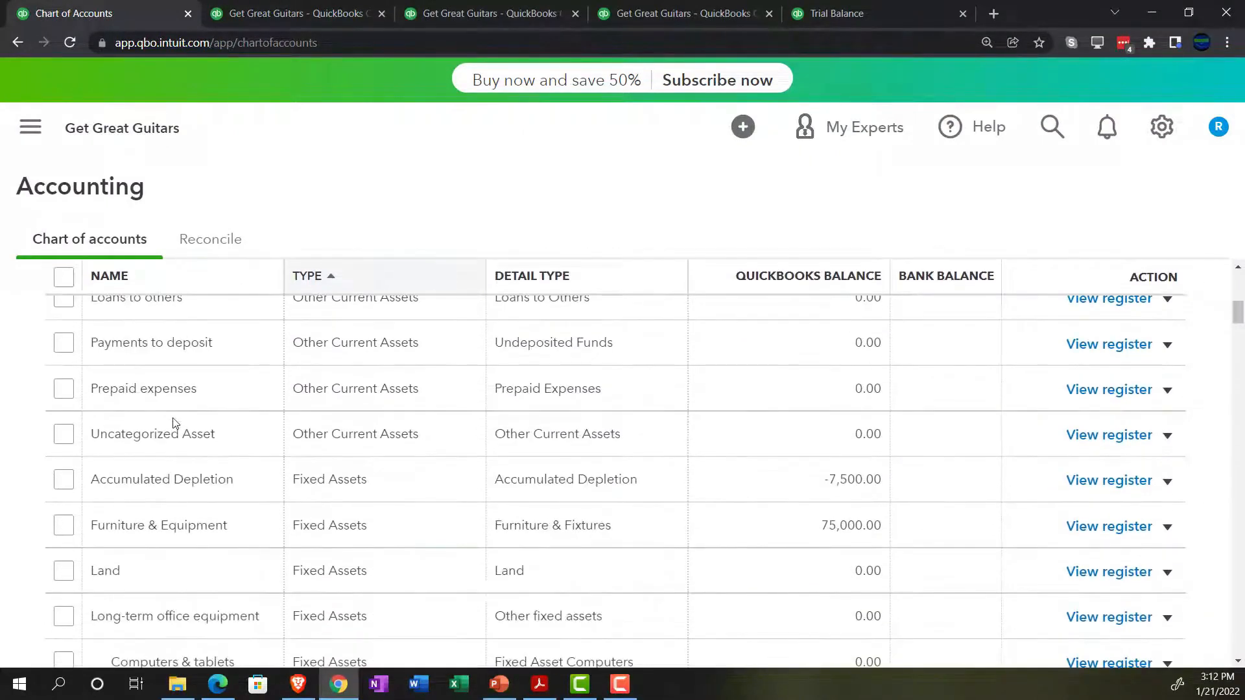
{"action": "scroll", "coordinate": [493, 439], "scroll_direction": "down", "scroll_amount": 7}
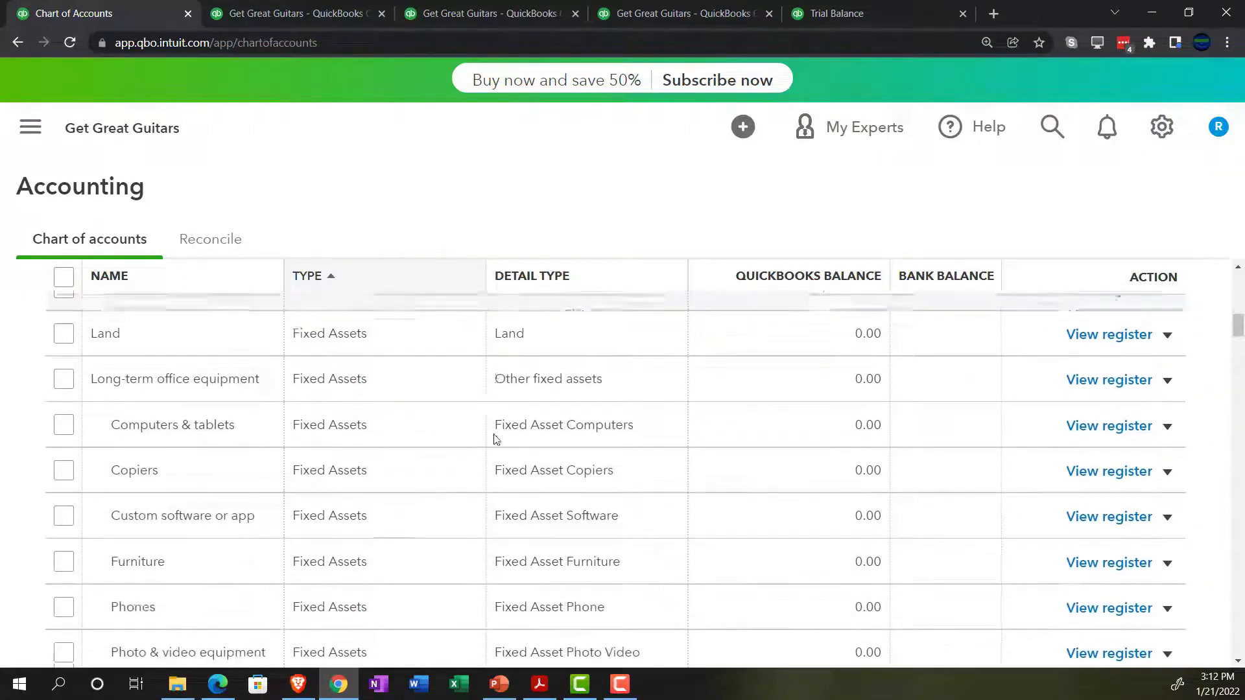
{"action": "scroll", "coordinate": [467, 455], "scroll_direction": "down", "scroll_amount": 3}
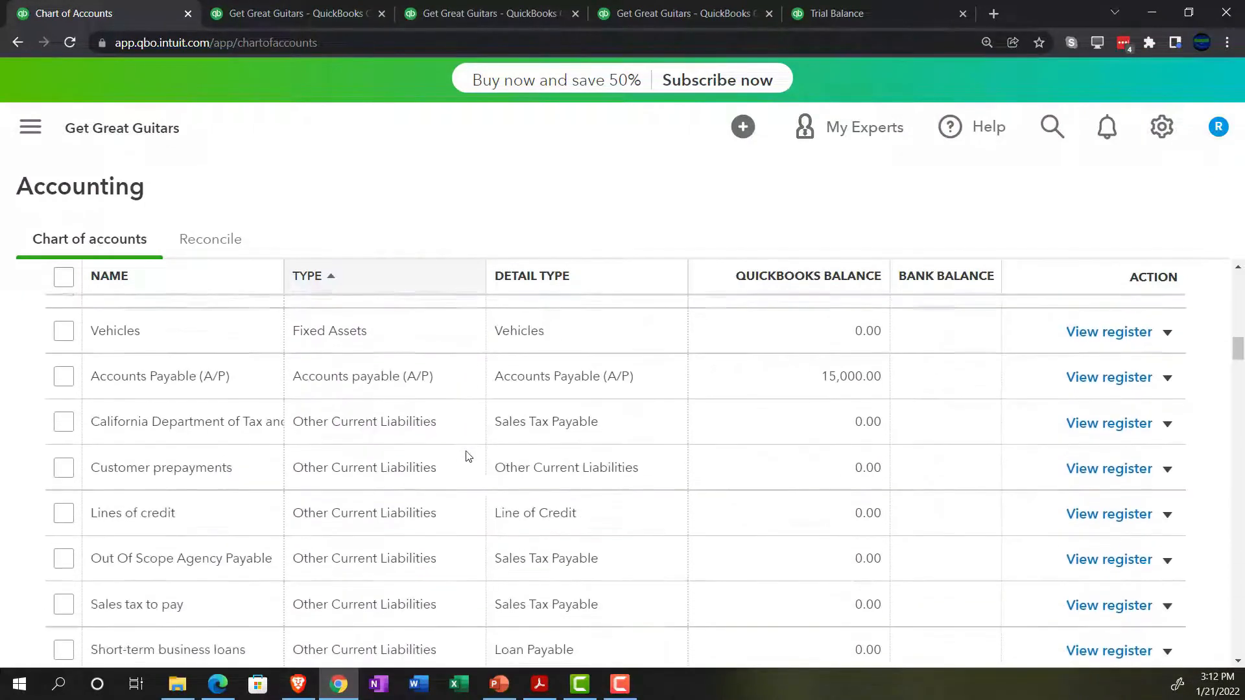
{"action": "scroll", "coordinate": [464, 453], "scroll_direction": "up", "scroll_amount": 1}
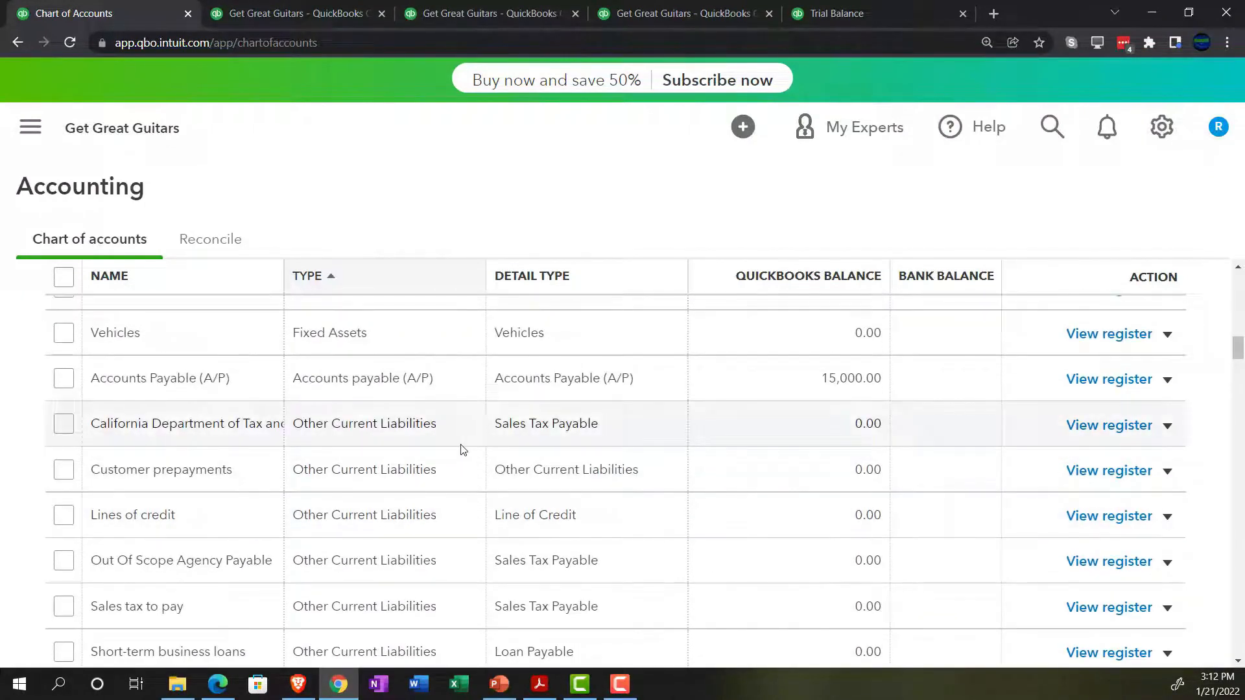
{"action": "scroll", "coordinate": [463, 450], "scroll_direction": "down", "scroll_amount": 2}
{"action": "scroll", "coordinate": [463, 449], "scroll_direction": "up", "scroll_amount": 2}
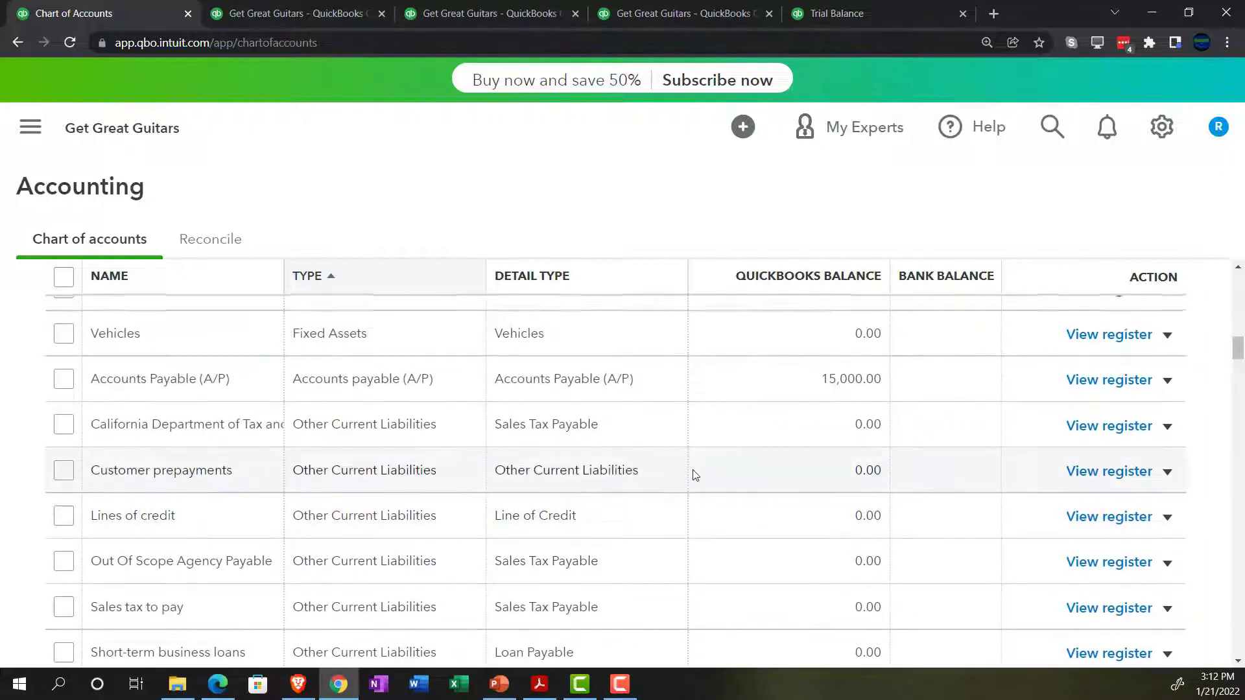
{"action": "scroll", "coordinate": [694, 473], "scroll_direction": "up", "scroll_amount": 10}
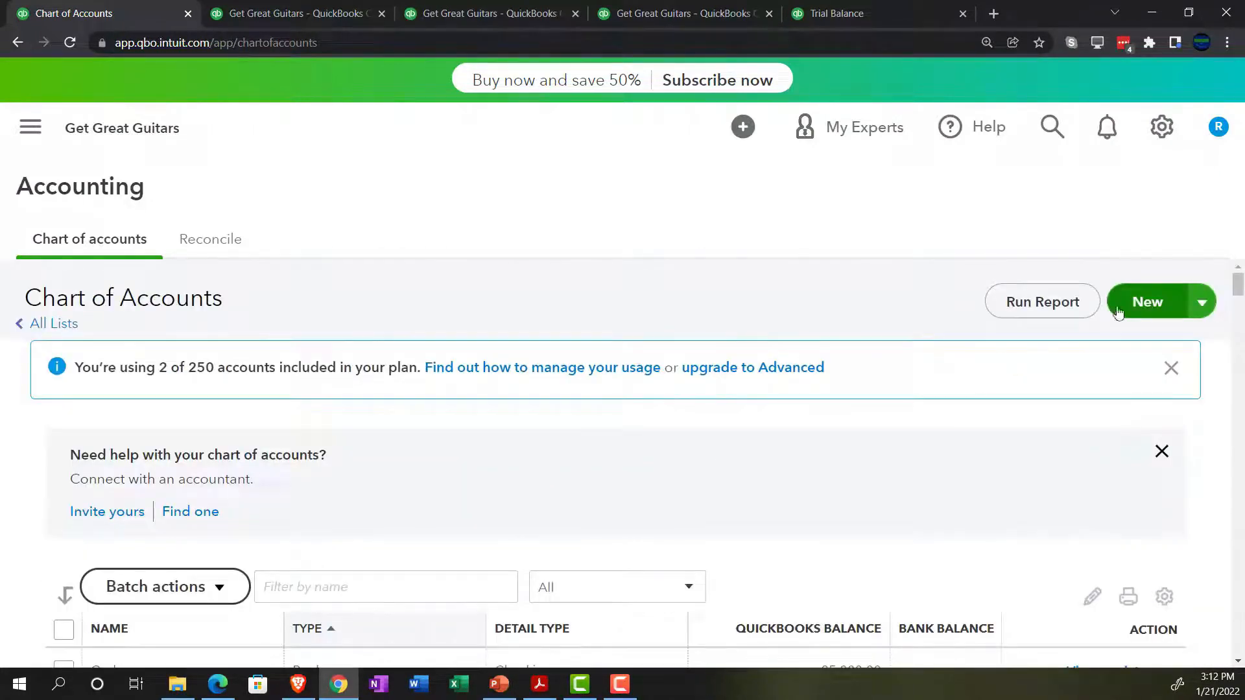
Step: Start a new account with Credit Card as its account type, detail type and name
{"action": "left_click", "coordinate": [1141, 305]}
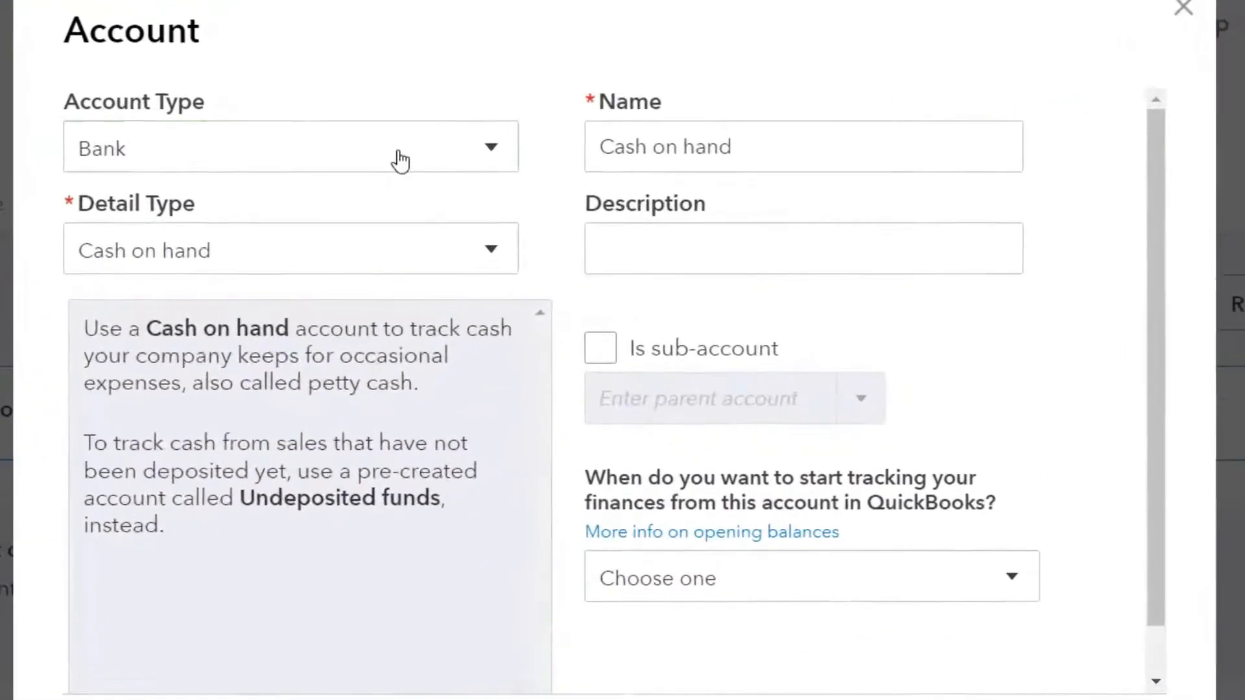
{"action": "left_click", "coordinate": [495, 202]}
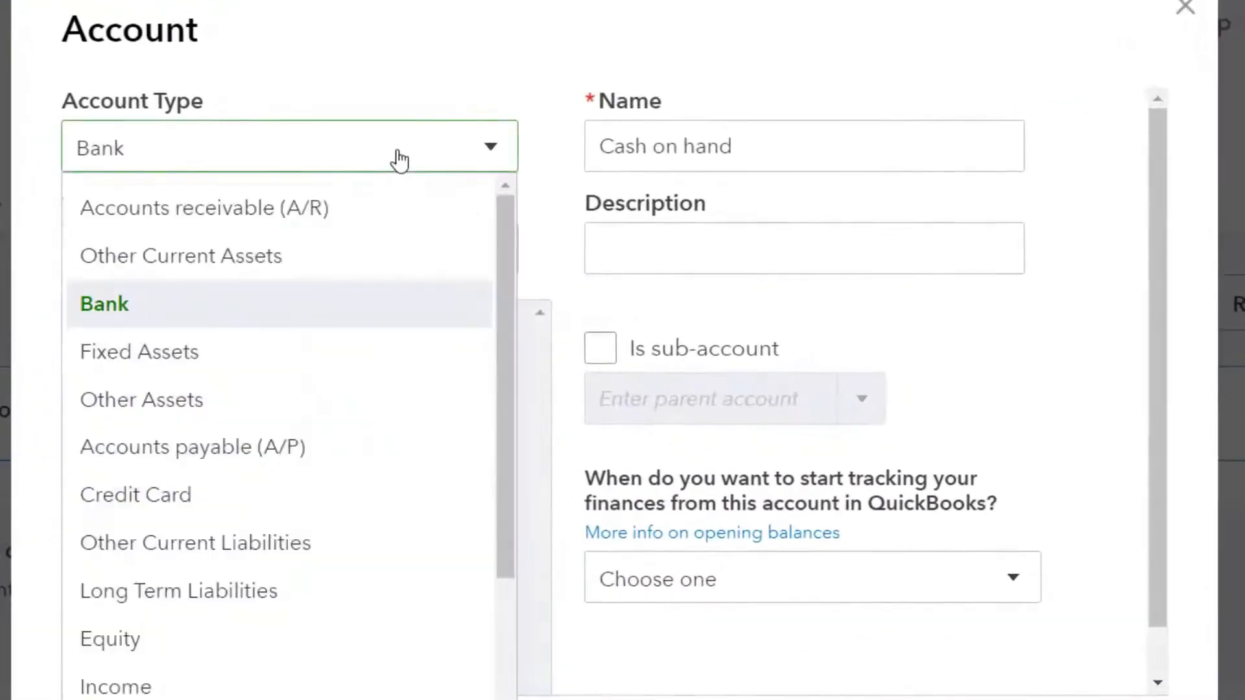
{"action": "left_click", "coordinate": [187, 497]}
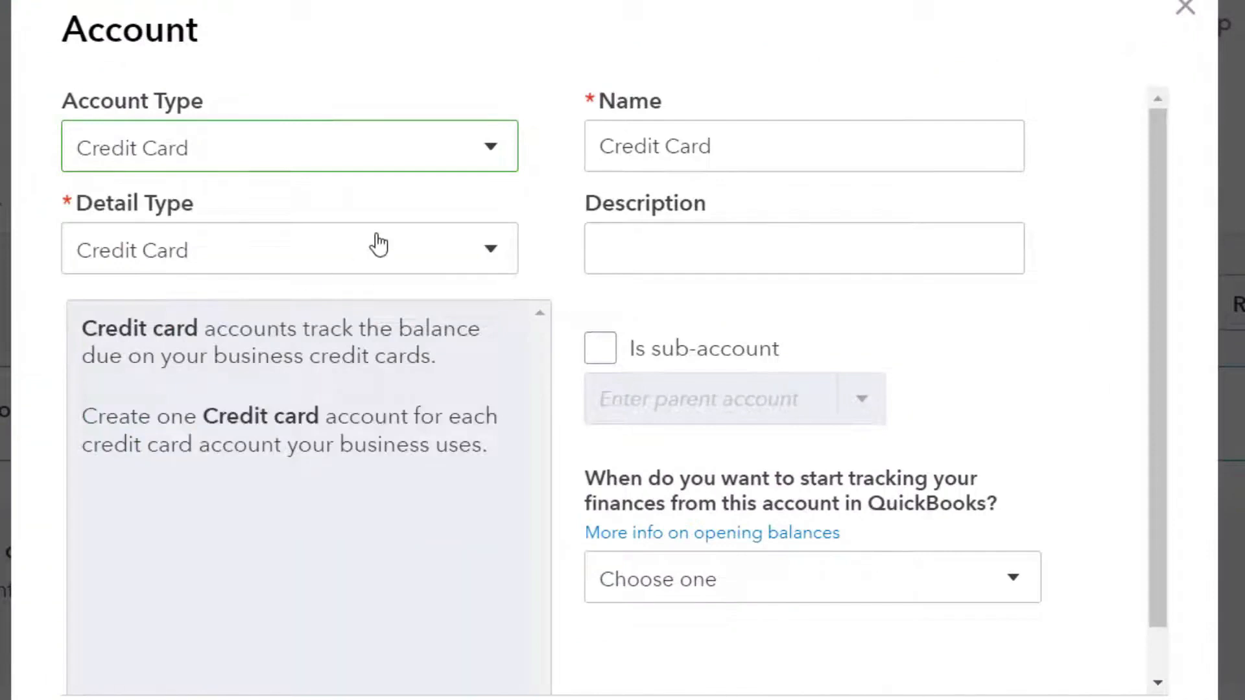
{"action": "left_click", "coordinate": [661, 248]}
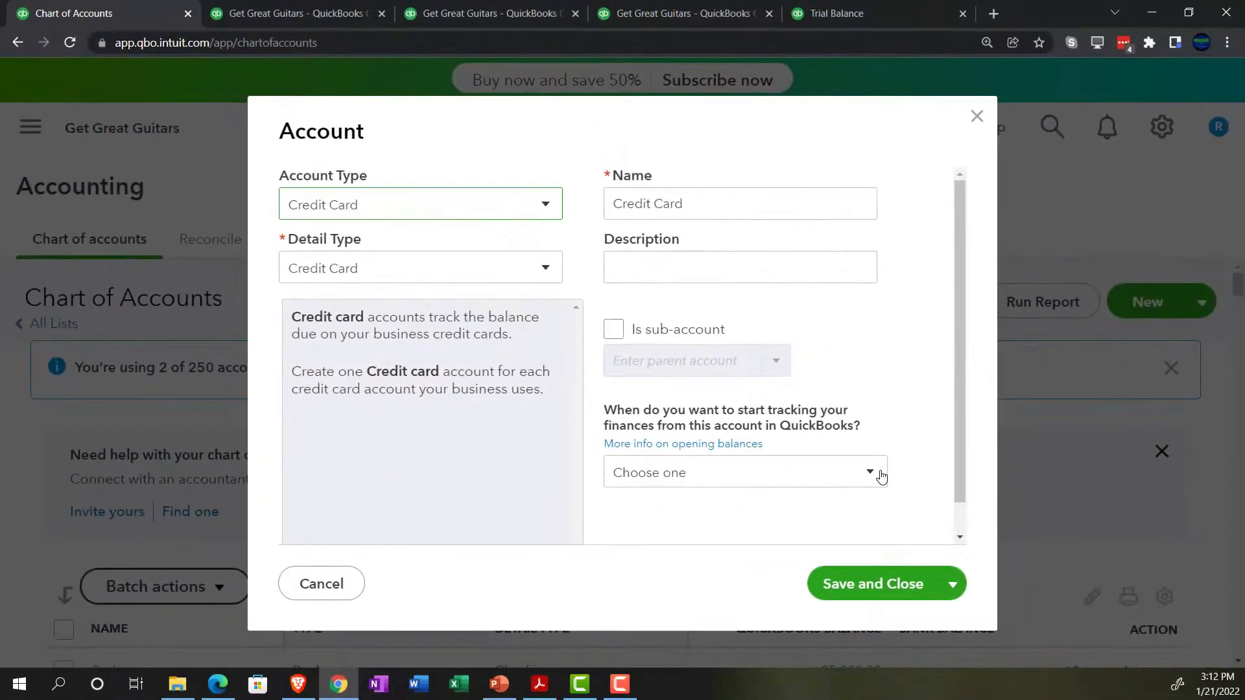
Step: Set the new account to start tracking finances from another date, 12/31/2021
{"action": "left_click", "coordinate": [1013, 580]}
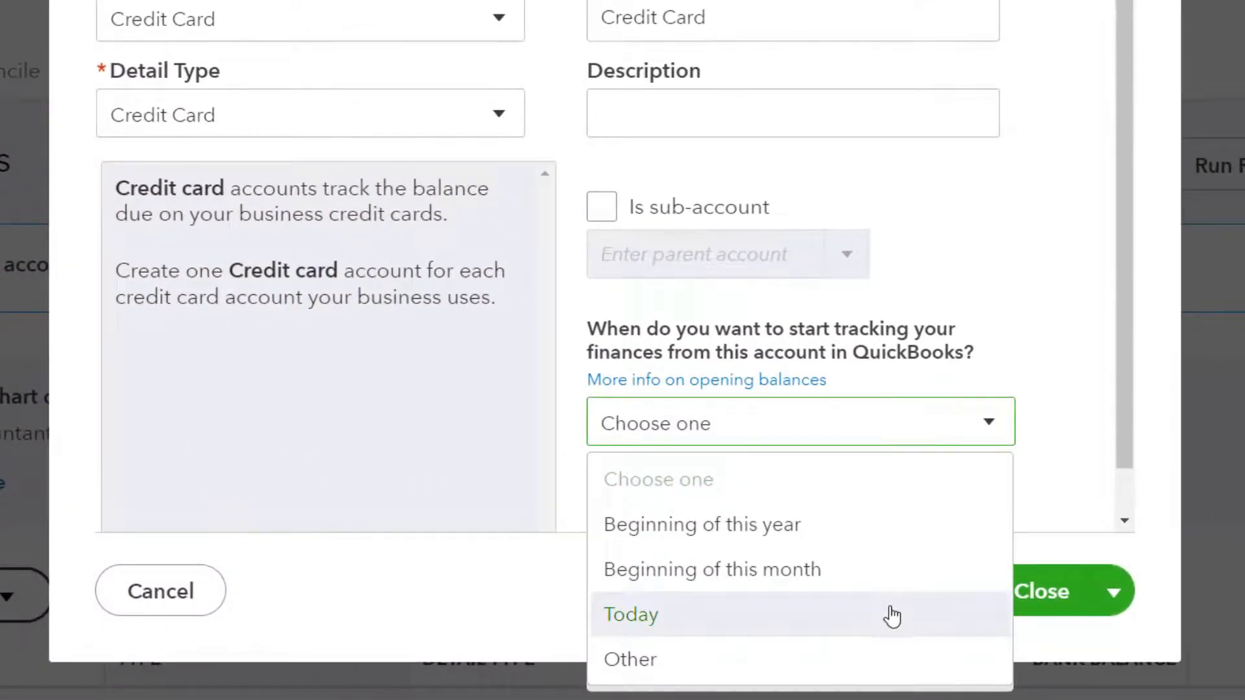
{"action": "left_click", "coordinate": [744, 671]}
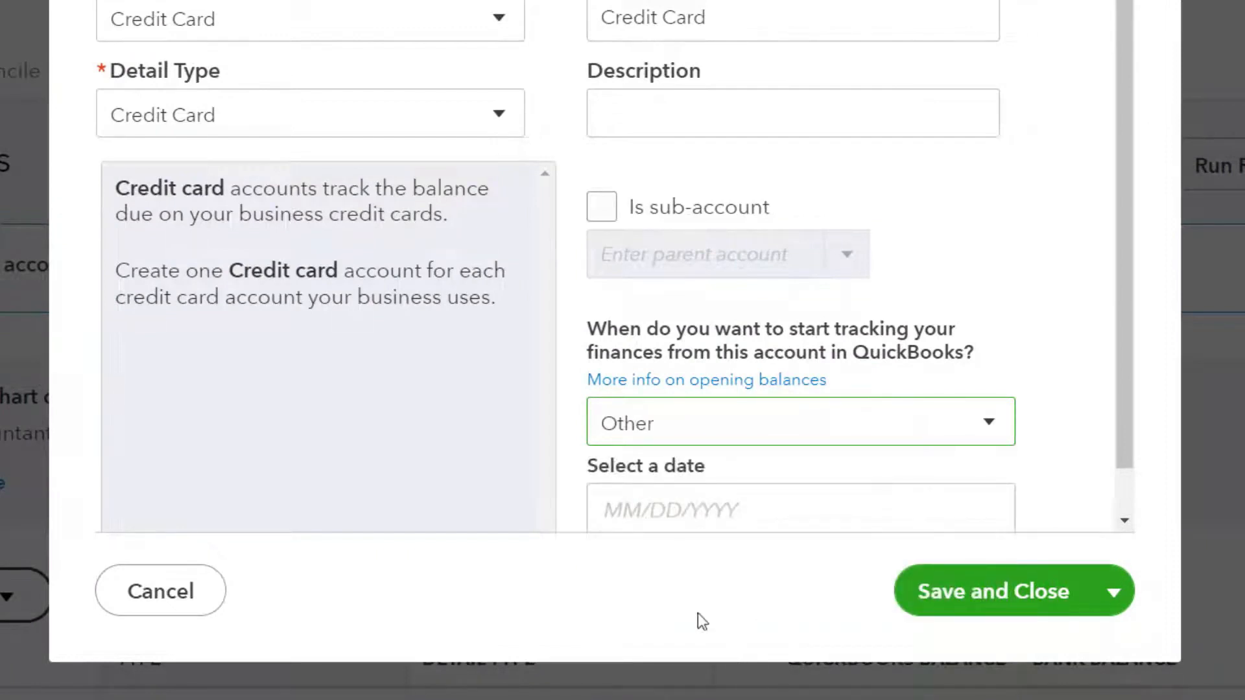
{"action": "scroll", "coordinate": [600, 529], "scroll_direction": "down", "scroll_amount": 1}
{"action": "left_click", "coordinate": [711, 452]}
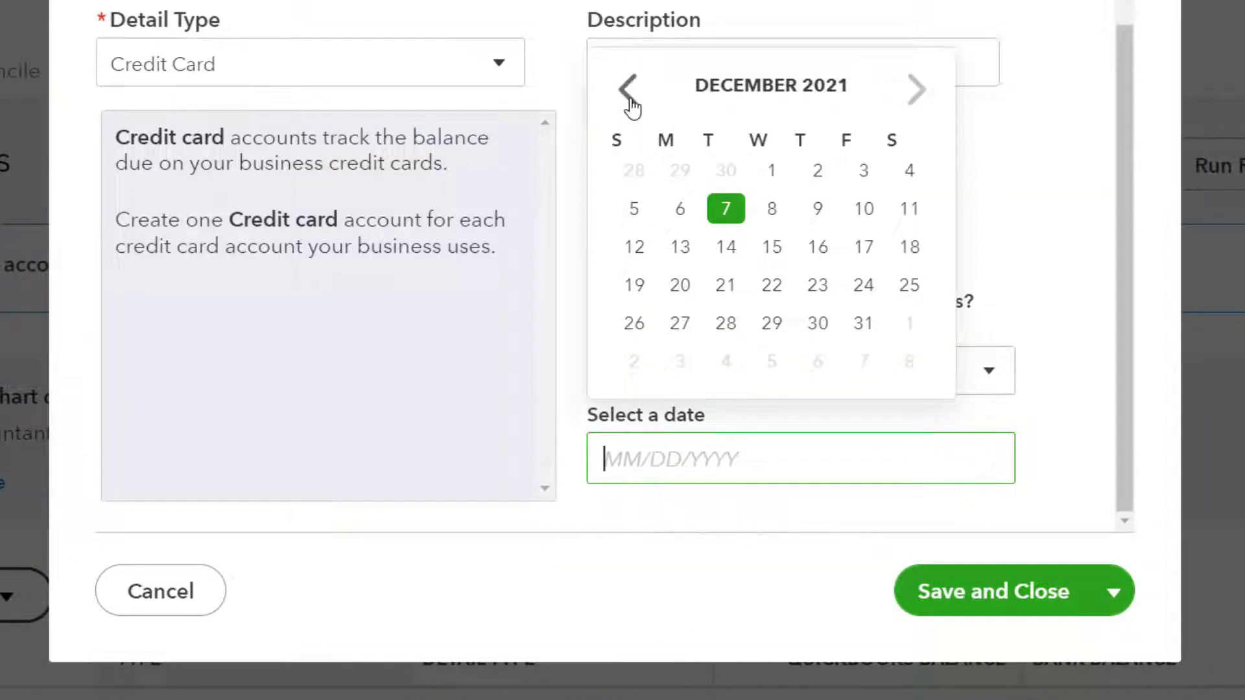
{"action": "left_click", "coordinate": [862, 323]}
{"action": "scroll", "coordinate": [507, 319], "scroll_direction": "down", "scroll_amount": 3}
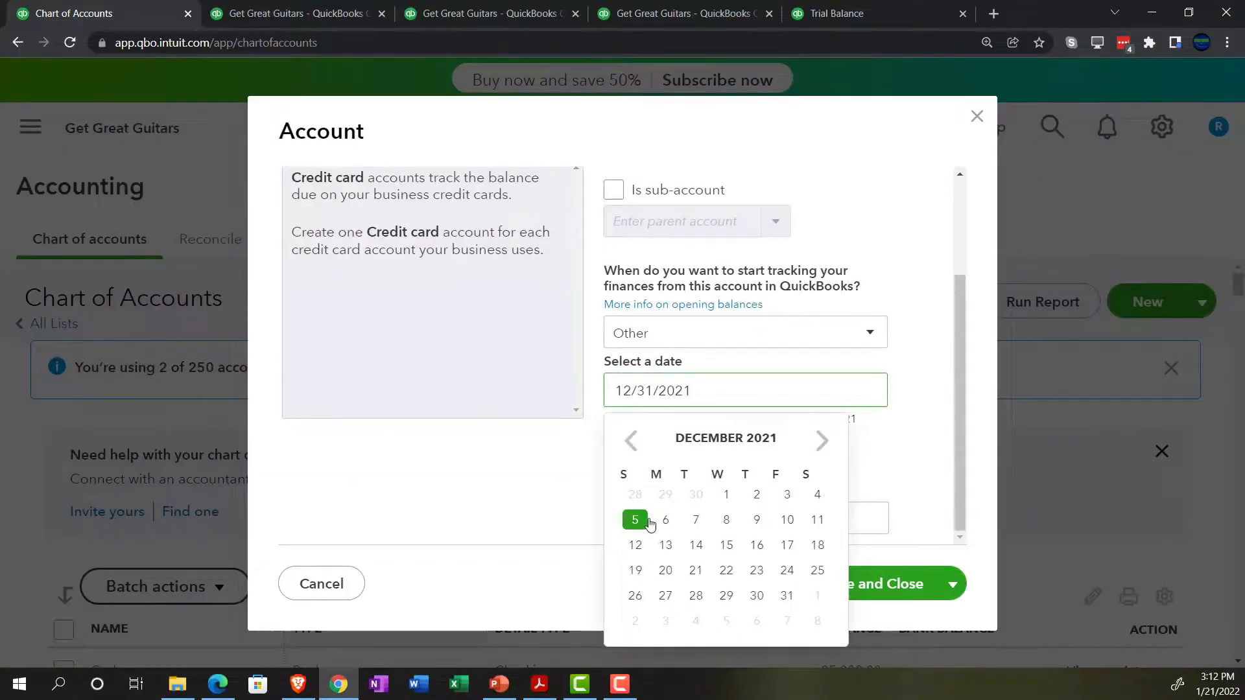
Step: Enter an opening balance of 1,000 for the credit card account, then save and close it
{"action": "left_click", "coordinate": [648, 523]}
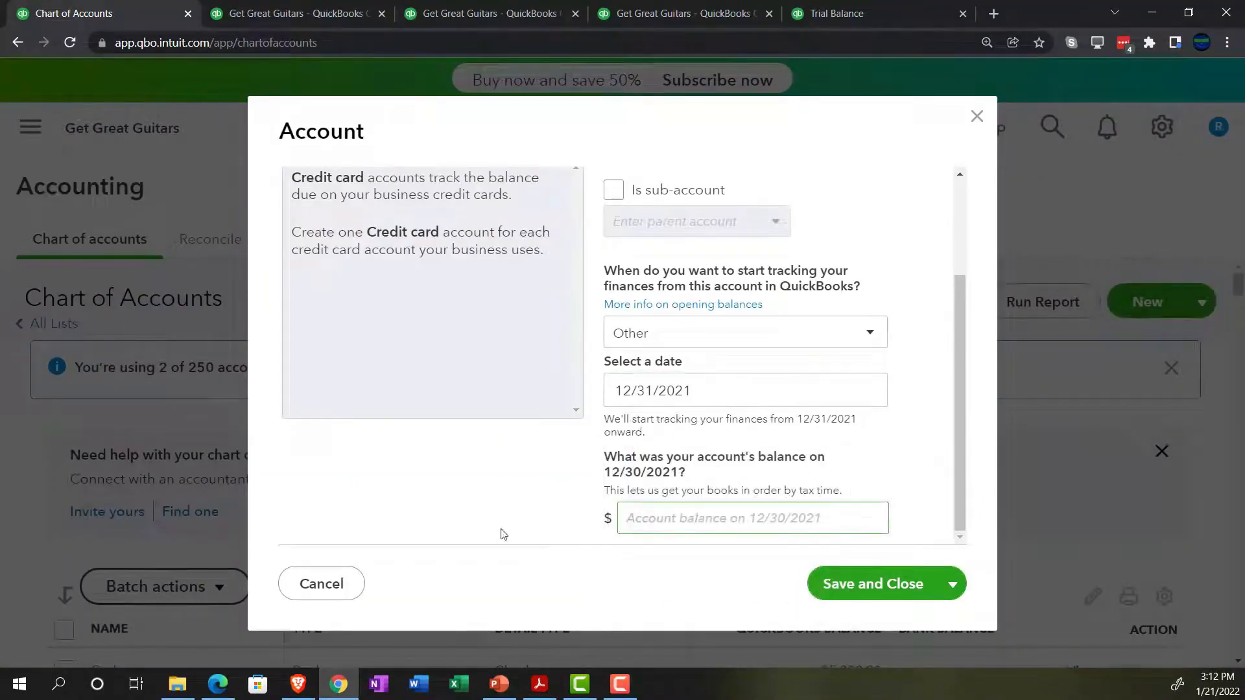
{"action": "type", "text": "1000"}
{"action": "key", "text": "Tab"}
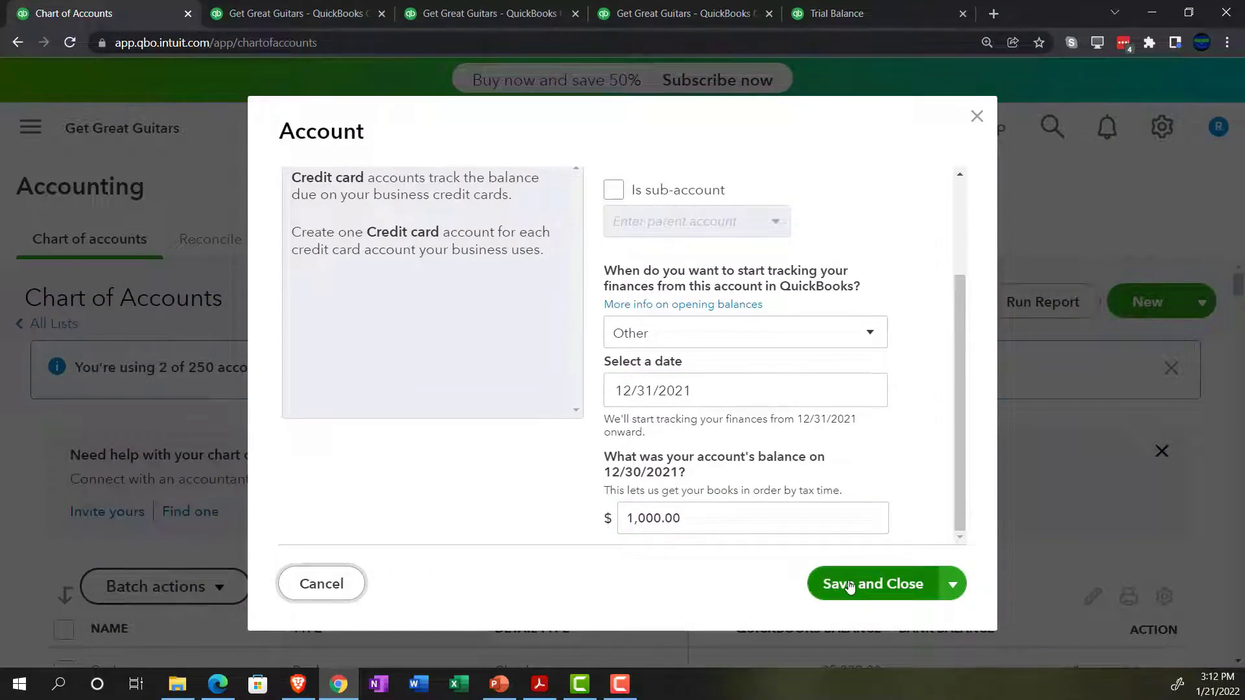
{"action": "left_click", "coordinate": [907, 587]}
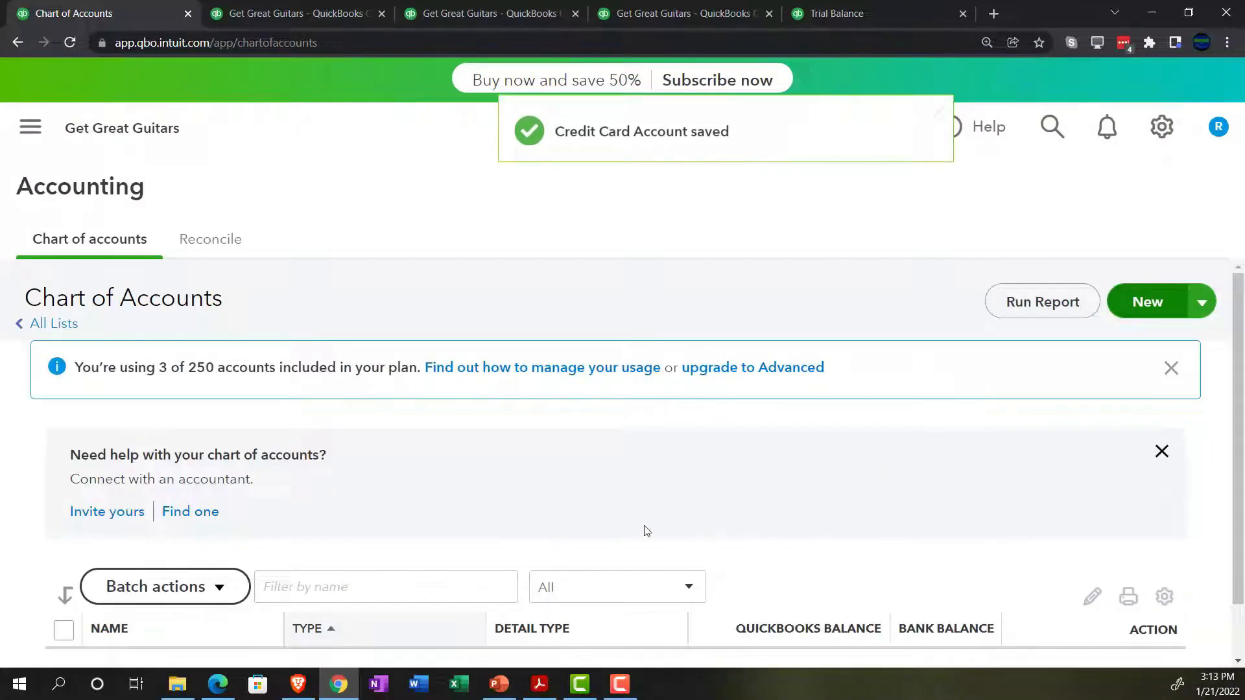
Step: Find the new Credit Card account in the Chart of Accounts and check its balance
{"action": "scroll", "coordinate": [641, 530], "scroll_direction": "down", "scroll_amount": 1}
{"action": "scroll", "coordinate": [638, 529], "scroll_direction": "down", "scroll_amount": 15}
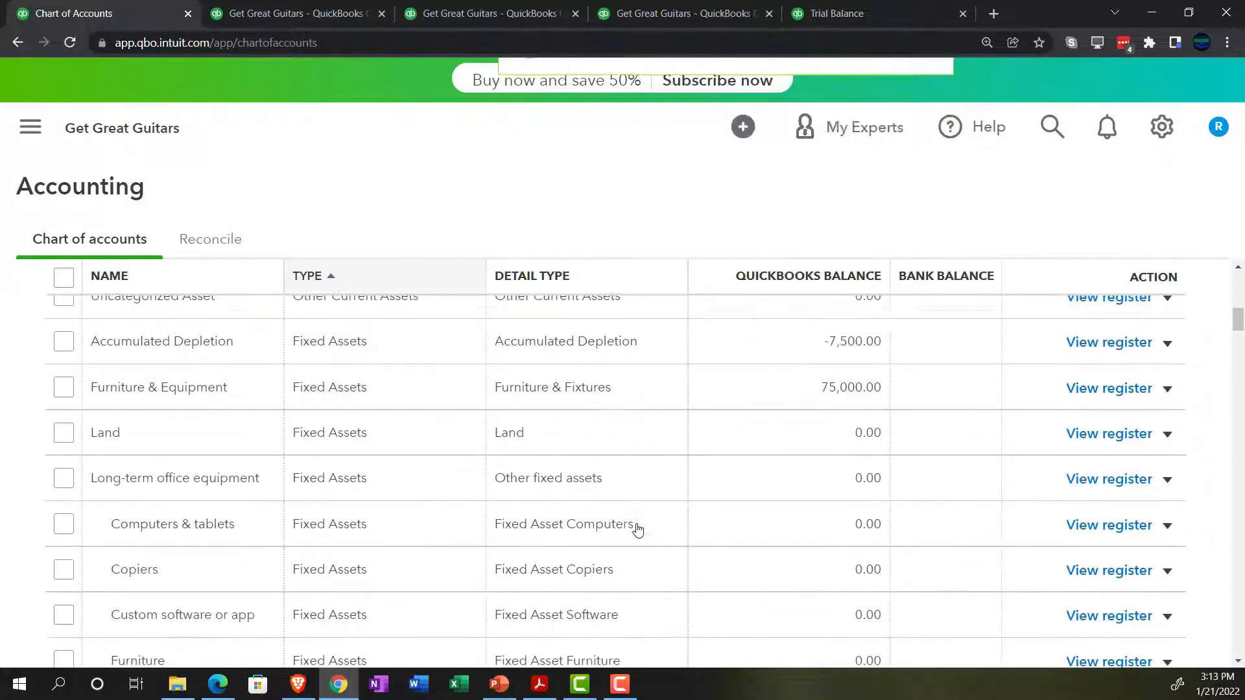
{"action": "scroll", "coordinate": [383, 542], "scroll_direction": "down", "scroll_amount": 5}
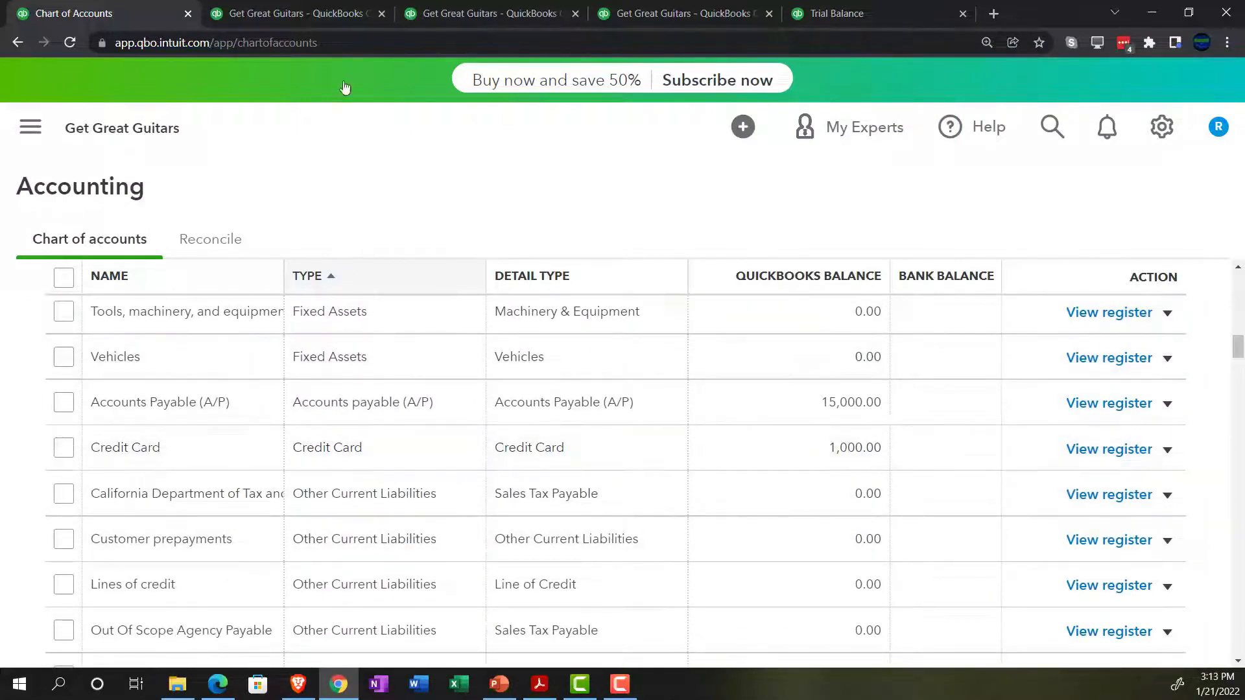
Step: Rerun the Balance Sheet for 01/01/2021 to 12/31/2021 and examine the credit card liability
{"action": "left_click", "coordinate": [320, 15]}
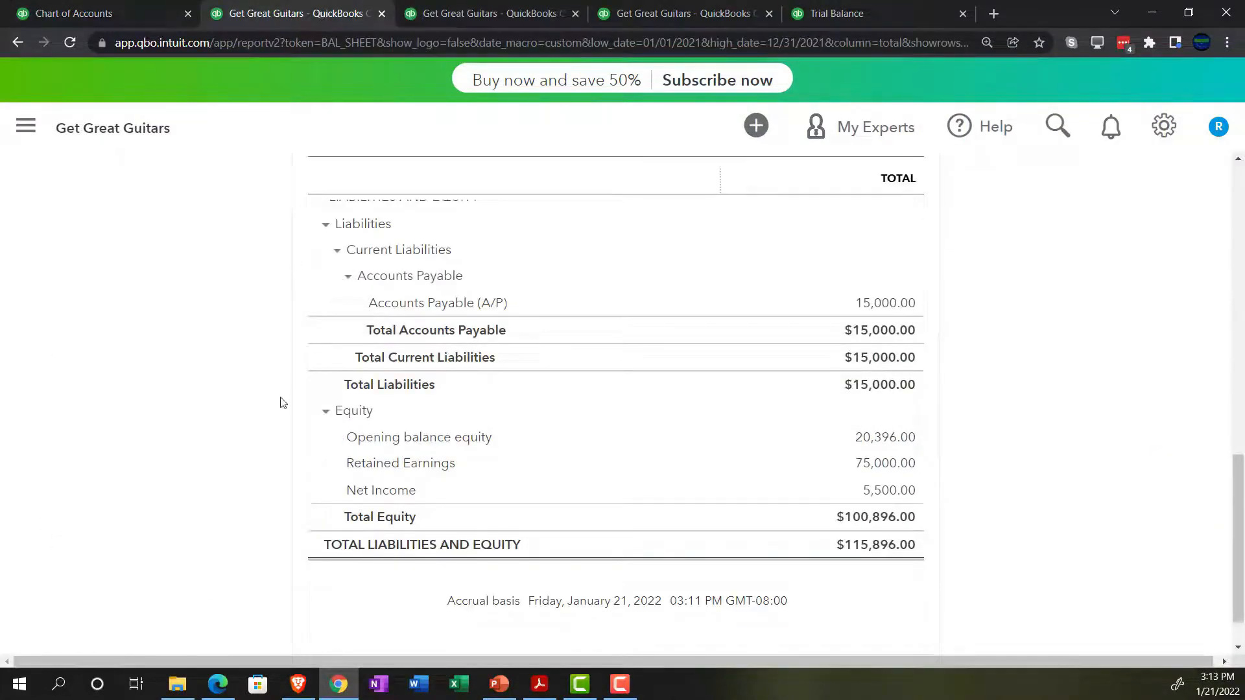
{"action": "scroll", "coordinate": [280, 403], "scroll_direction": "up", "scroll_amount": 15}
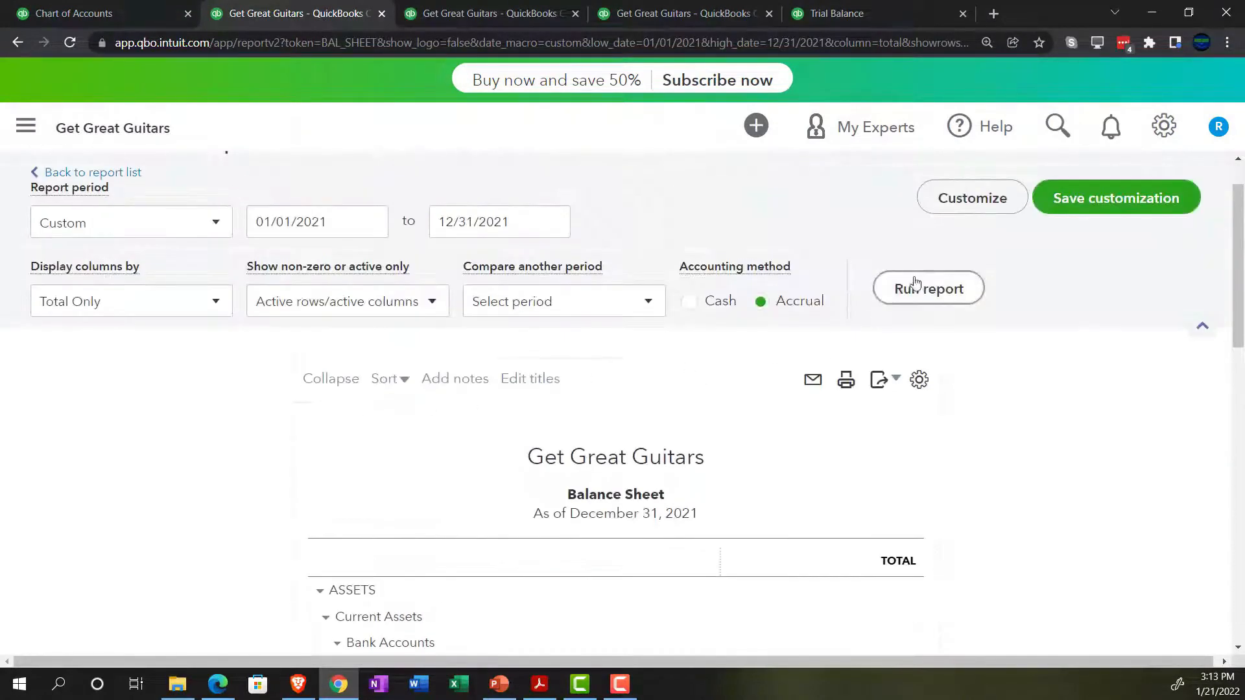
{"action": "scroll", "coordinate": [273, 490], "scroll_direction": "down", "scroll_amount": 3}
{"action": "scroll", "coordinate": [265, 503], "scroll_direction": "up", "scroll_amount": 1}
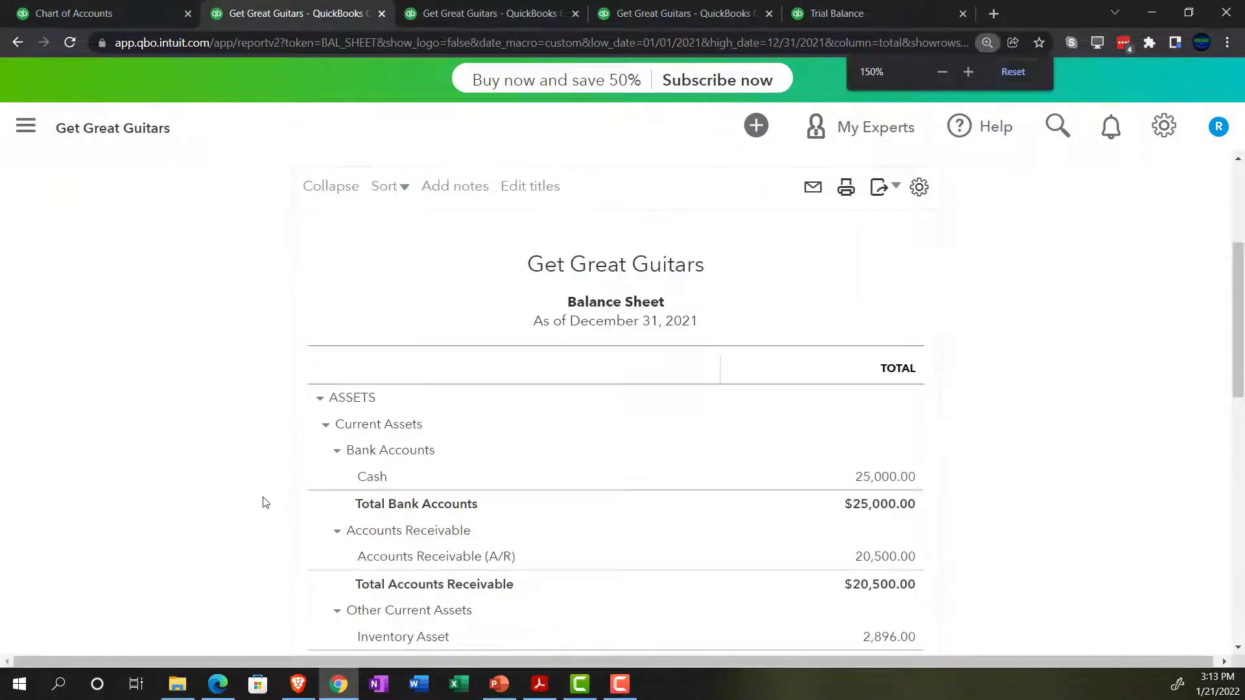
{"action": "scroll", "coordinate": [242, 502], "scroll_direction": "down", "scroll_amount": 6}
{"action": "scroll", "coordinate": [236, 499], "scroll_direction": "down", "scroll_amount": 5}
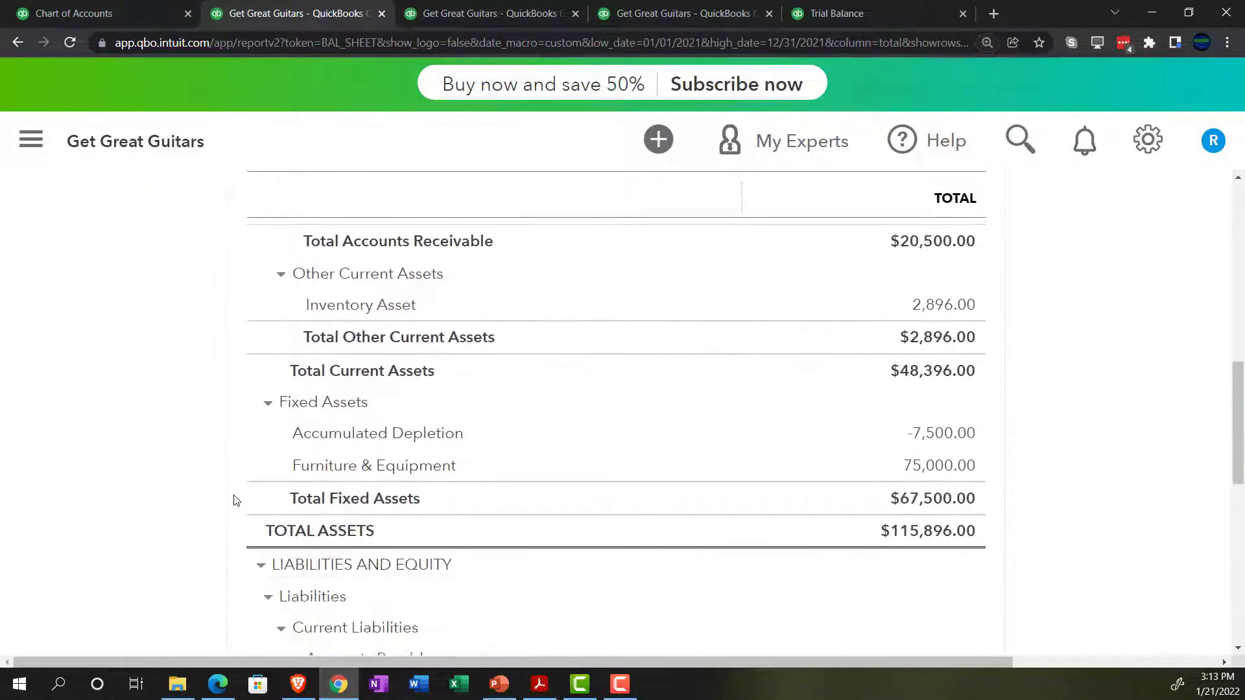
{"action": "scroll", "coordinate": [236, 500], "scroll_direction": "down", "scroll_amount": 1}
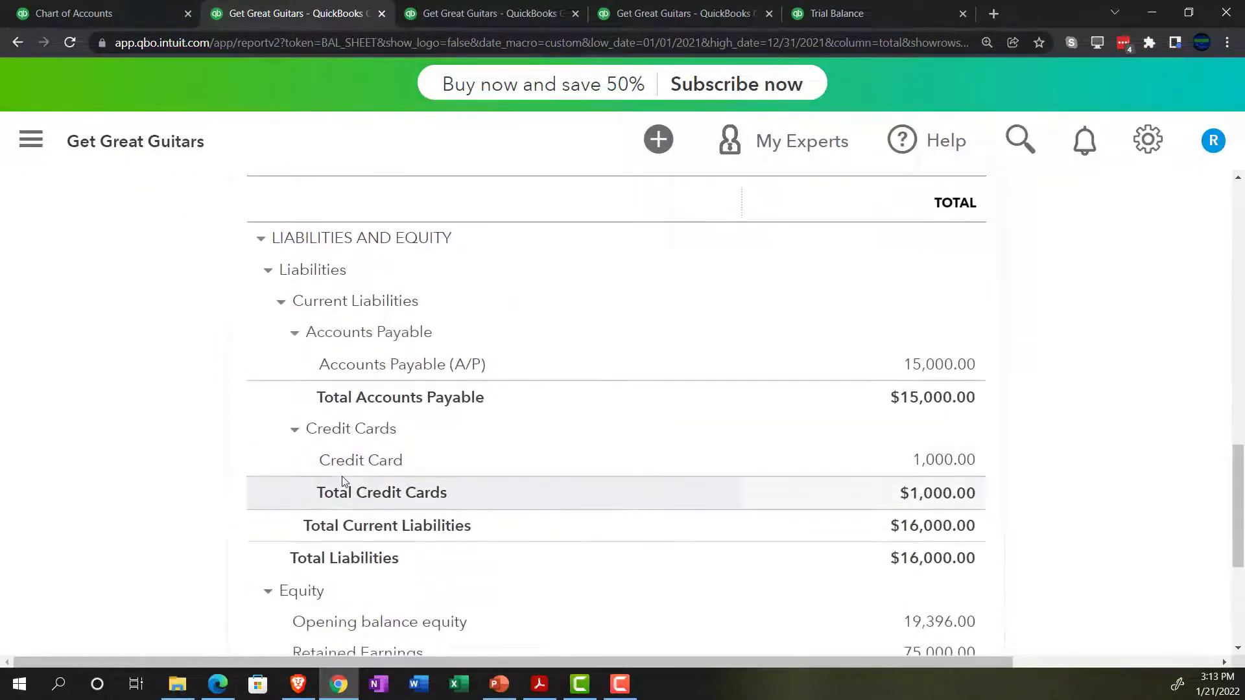
Step: Drill into the Credit Card amount, inspect its opening balance expense transaction, and close the transaction
{"action": "left_click", "coordinate": [935, 457]}
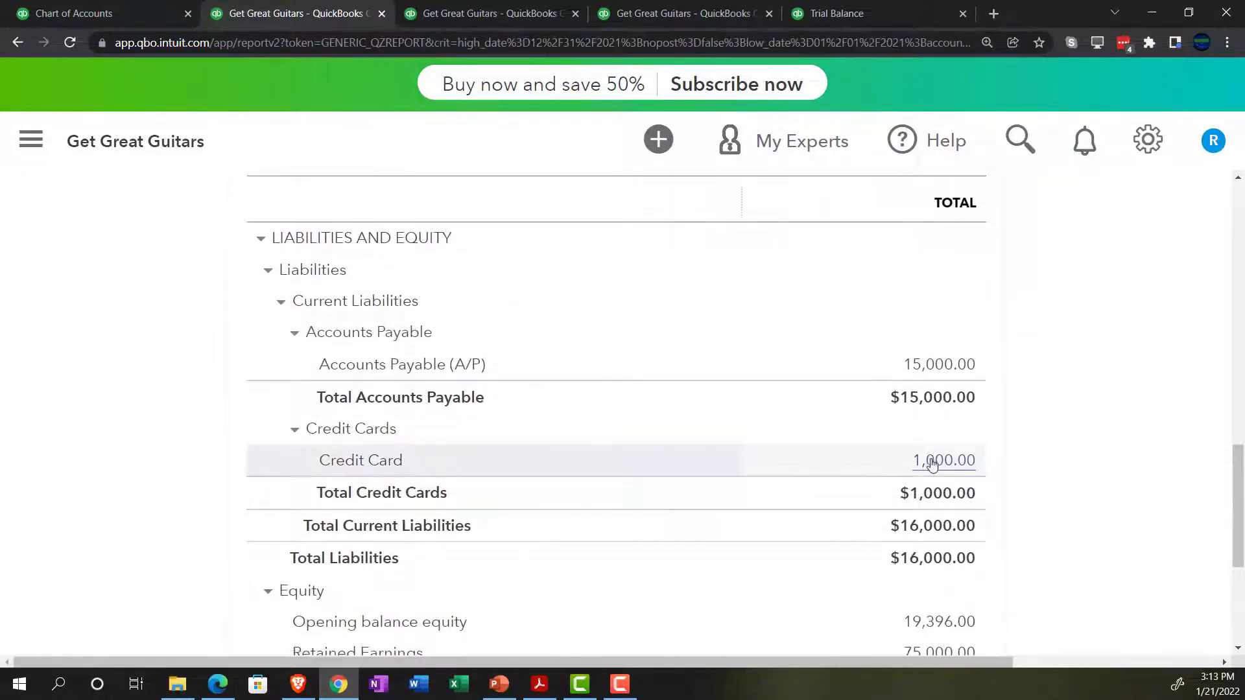
{"action": "scroll", "coordinate": [934, 464], "scroll_direction": "down", "scroll_amount": 1}
{"action": "key", "text": "ctrl+minus"}
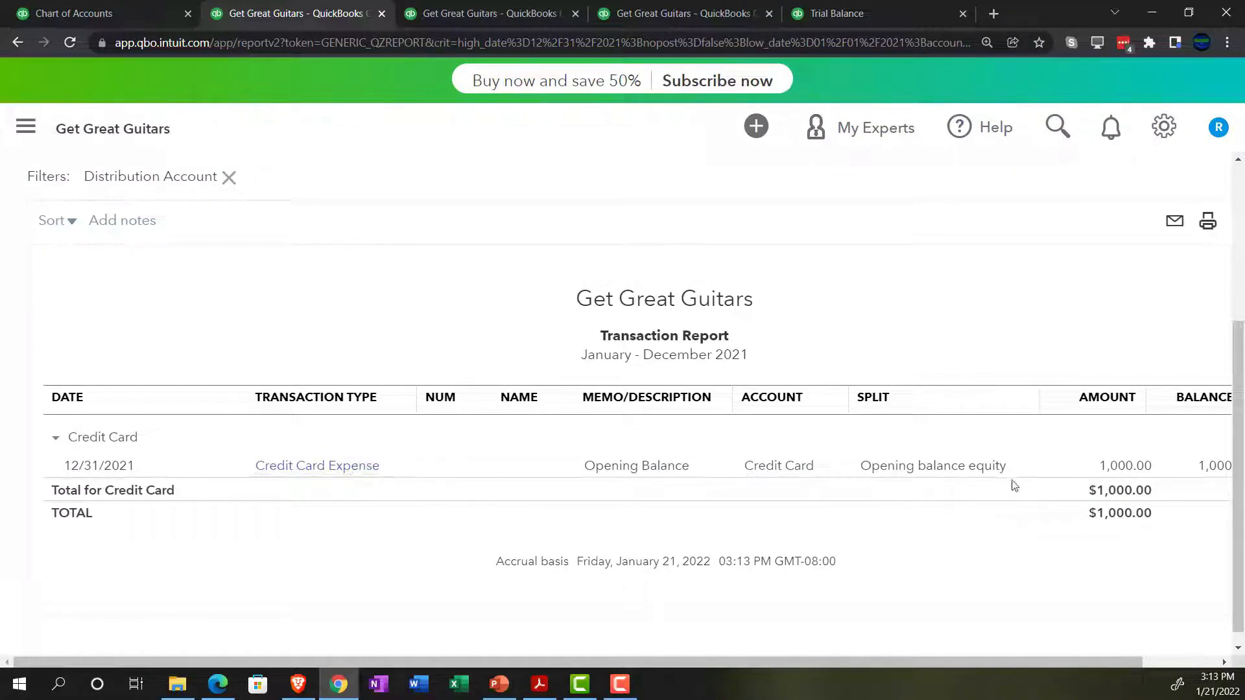
{"action": "left_click", "coordinate": [1122, 467]}
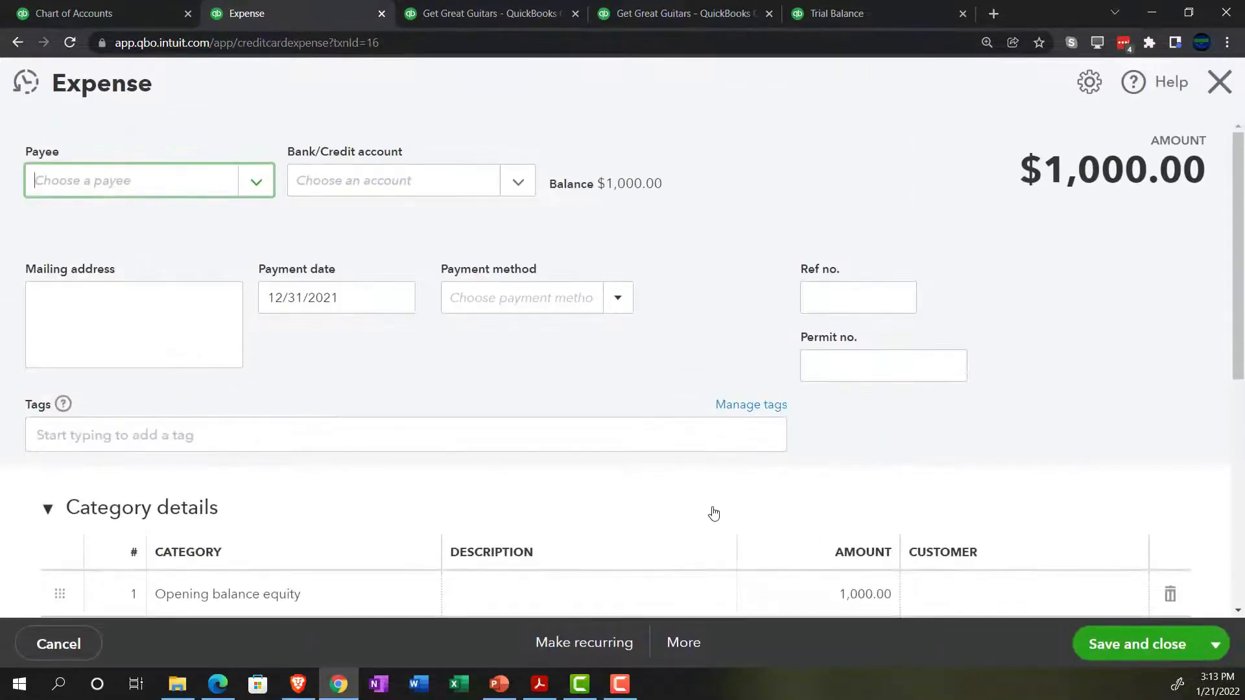
{"action": "scroll", "coordinate": [674, 517], "scroll_direction": "down", "scroll_amount": 4}
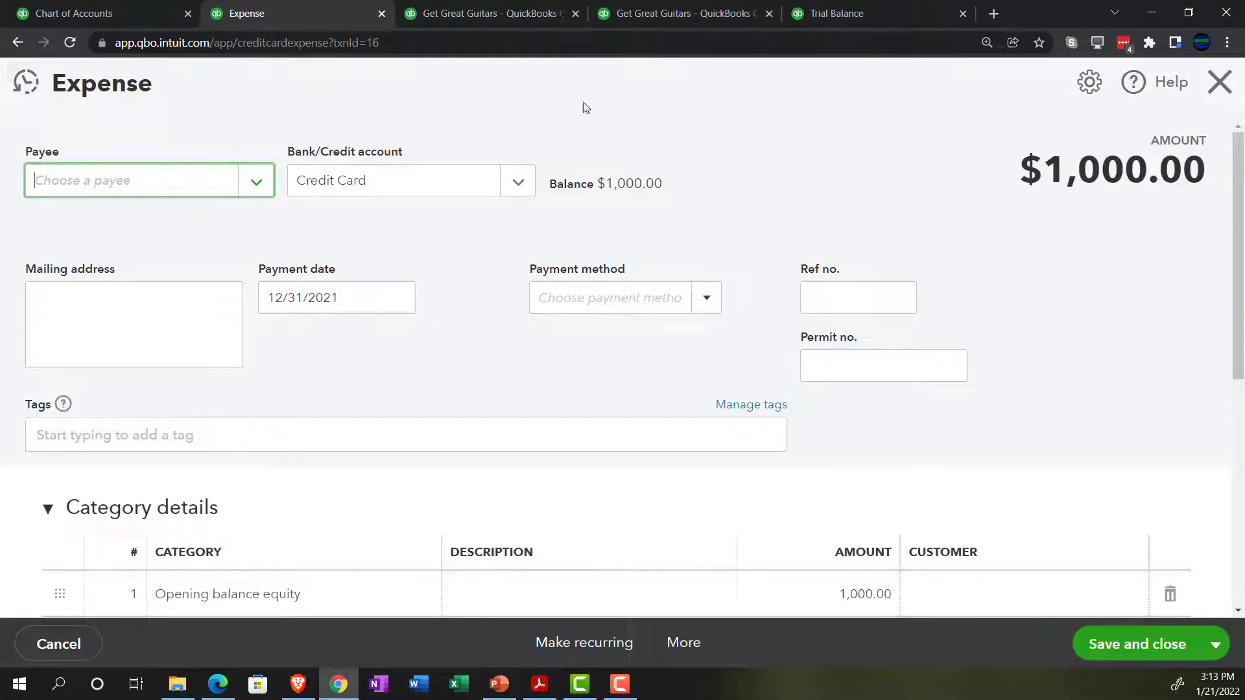
{"action": "left_click", "coordinate": [1219, 83]}
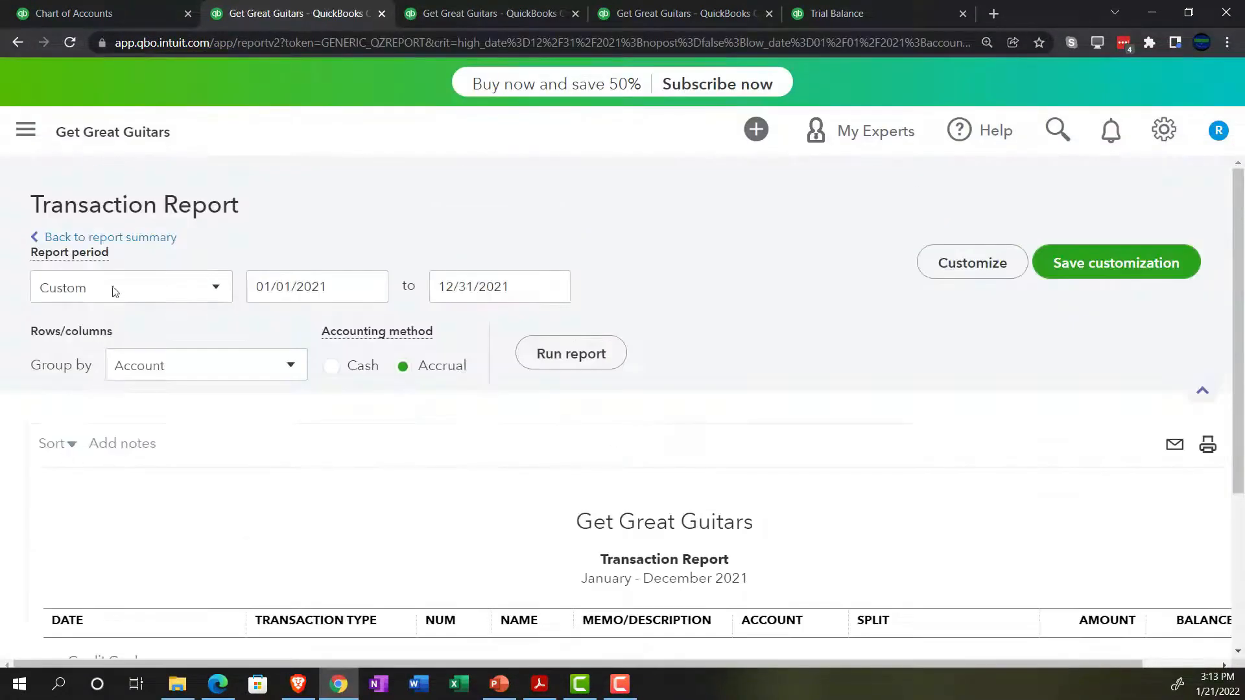
Step: Return to the balance sheet summary and examine the transactions behind the Opening balance equity amount
{"action": "scroll", "coordinate": [132, 241], "scroll_direction": "down", "scroll_amount": 4}
{"action": "scroll", "coordinate": [136, 314], "scroll_direction": "up", "scroll_amount": 4}
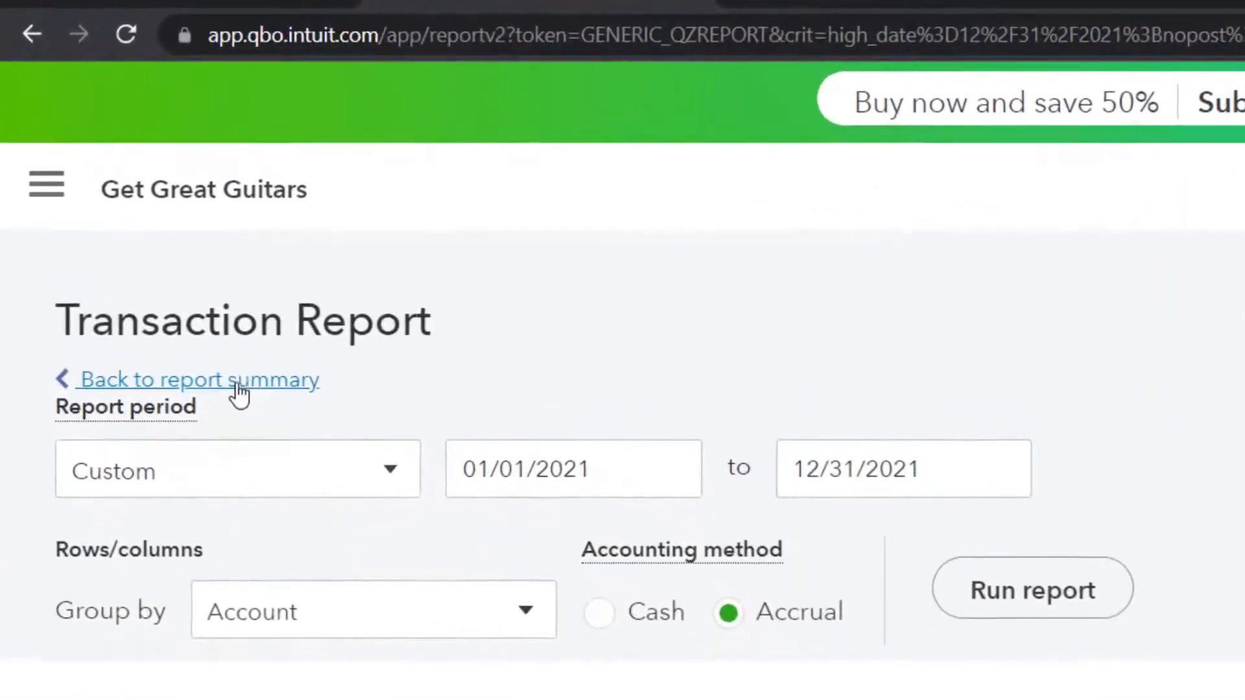
{"action": "left_click", "coordinate": [240, 394]}
{"action": "scroll", "coordinate": [538, 425], "scroll_direction": "down", "scroll_amount": 10}
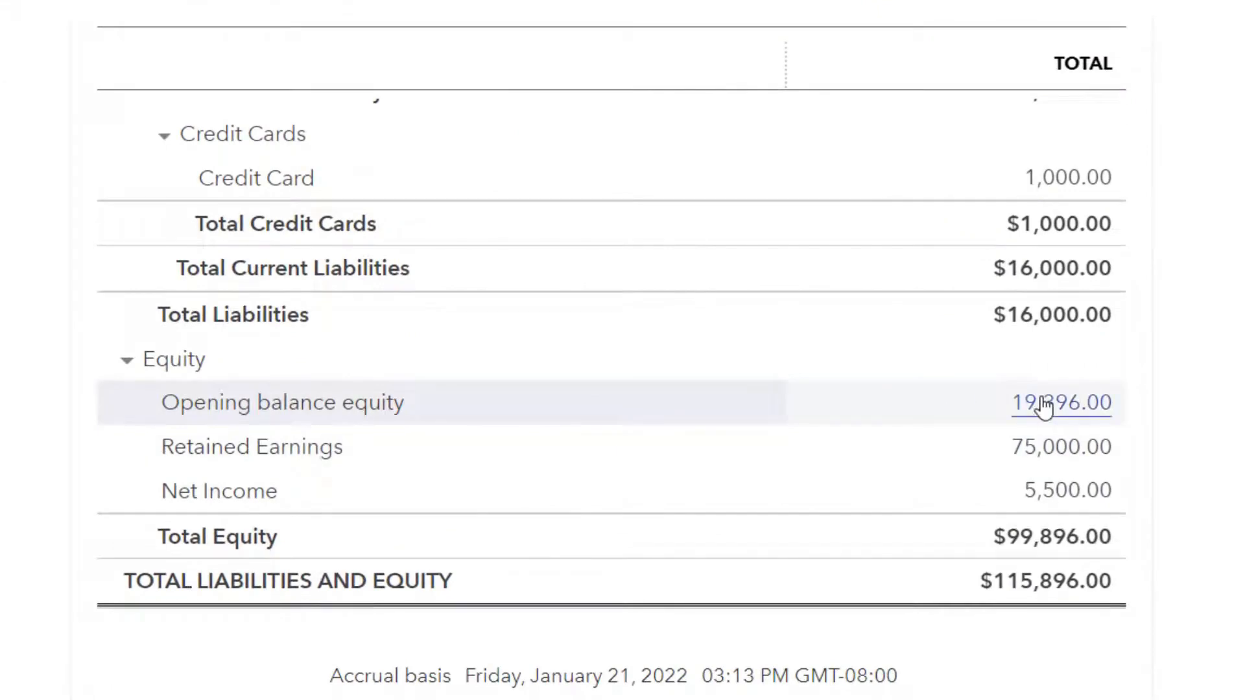
{"action": "left_click", "coordinate": [1044, 405]}
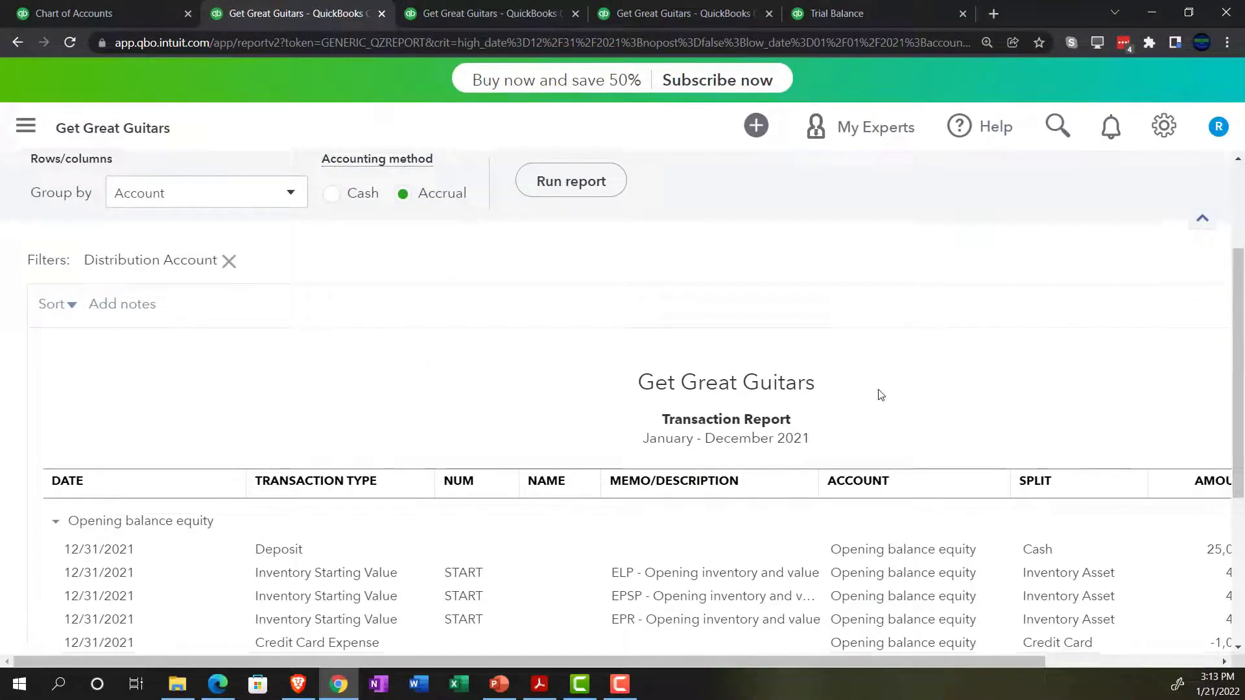
{"action": "key", "text": "ctrl+minus"}
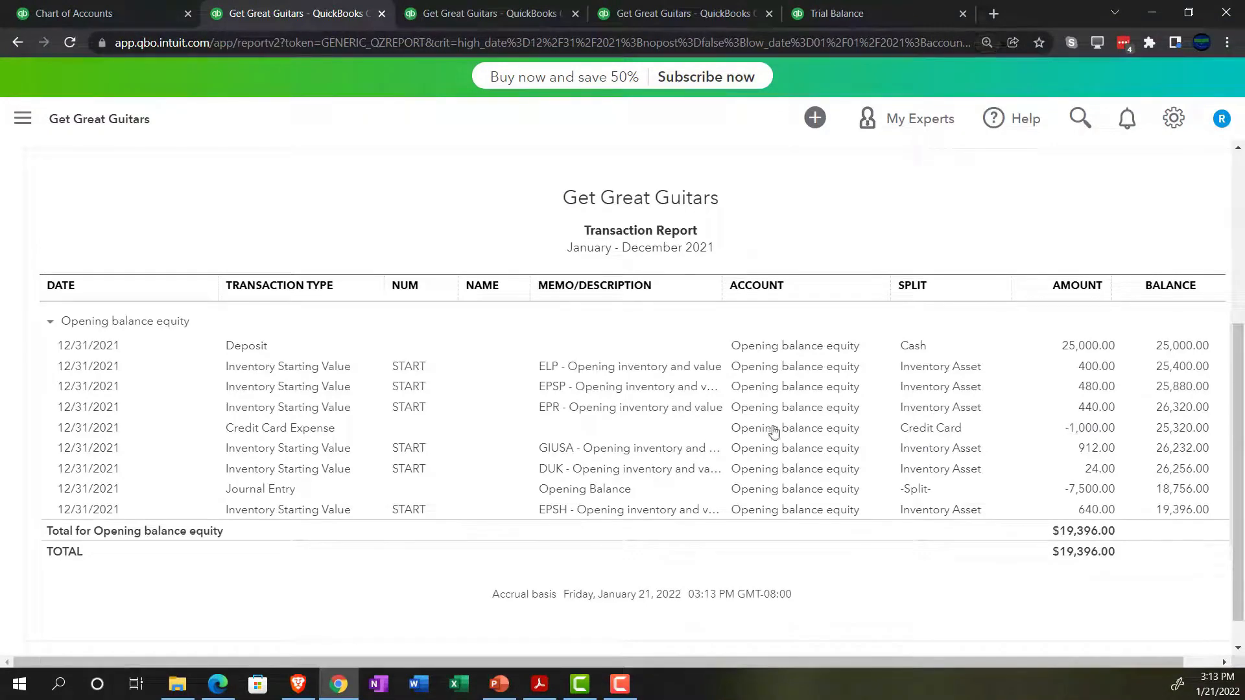
{"action": "scroll", "coordinate": [253, 433], "scroll_direction": "up", "scroll_amount": 5}
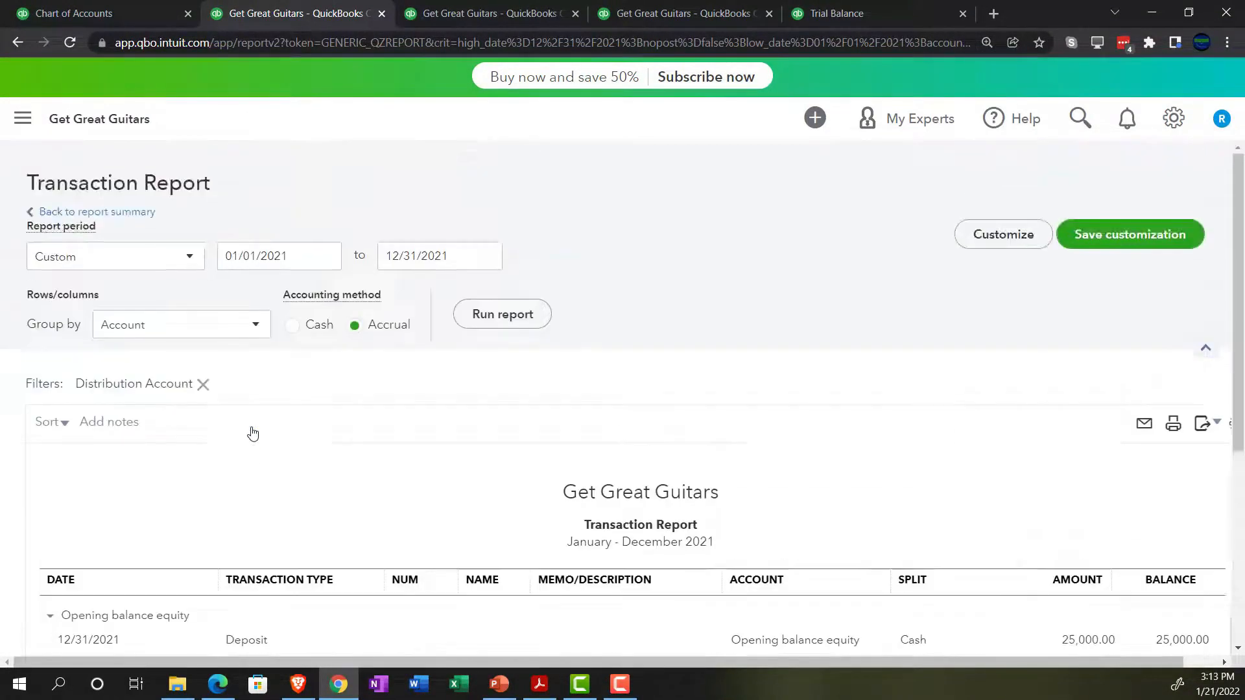
Step: Return to the balance sheet summary, and look up the loan payable balance in the trial balance PDF
{"action": "left_click", "coordinate": [129, 212]}
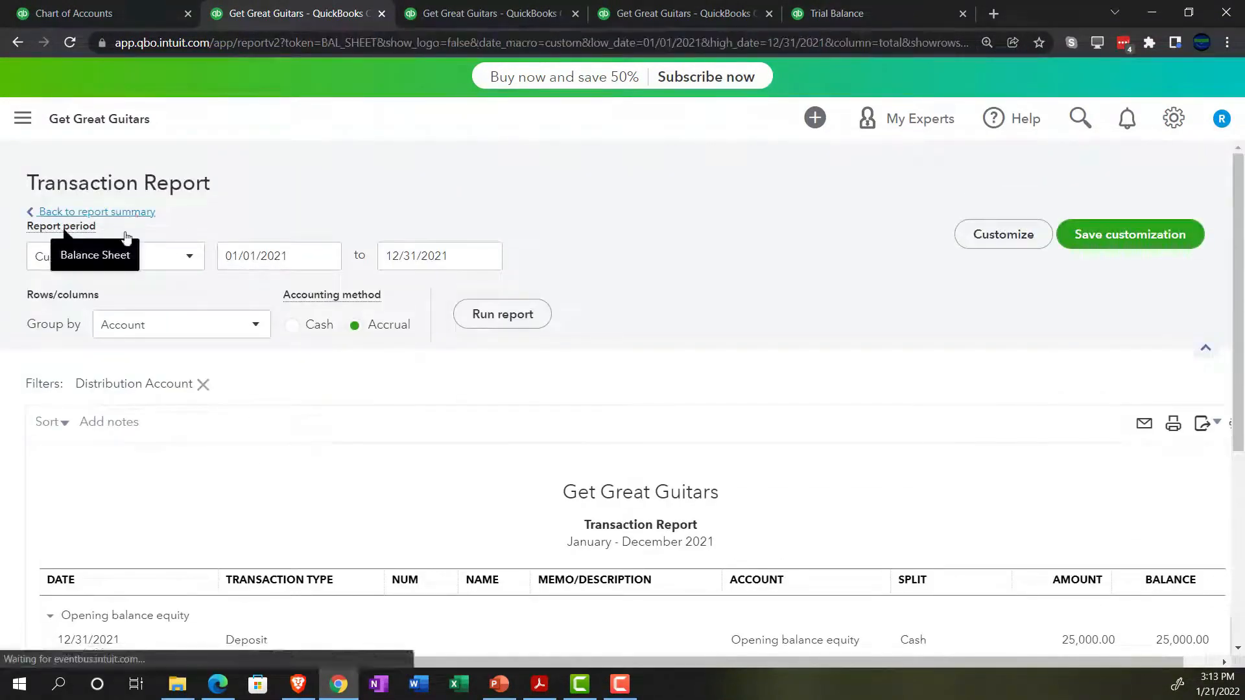
{"action": "left_click", "coordinate": [539, 684]}
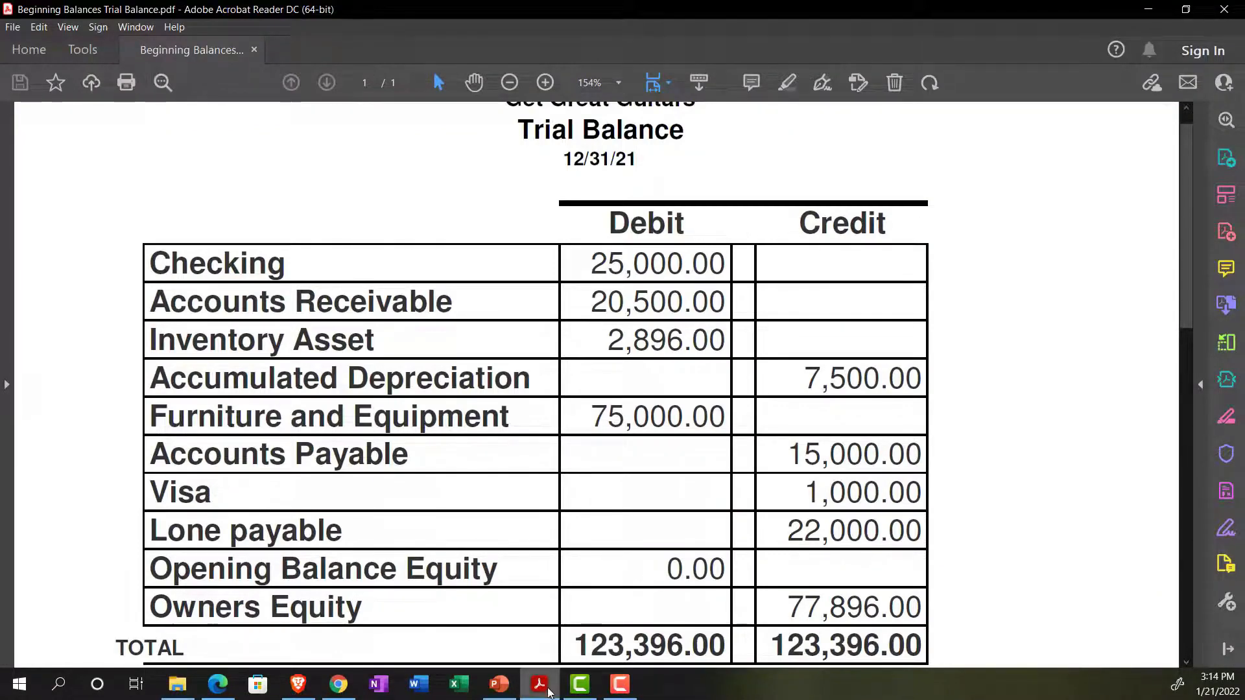
{"action": "left_click", "coordinate": [548, 690]}
Step: Review the Chart of Accounts from the asset accounts down to the liabilities for a suitable loan account
{"action": "left_click", "coordinate": [140, 11]}
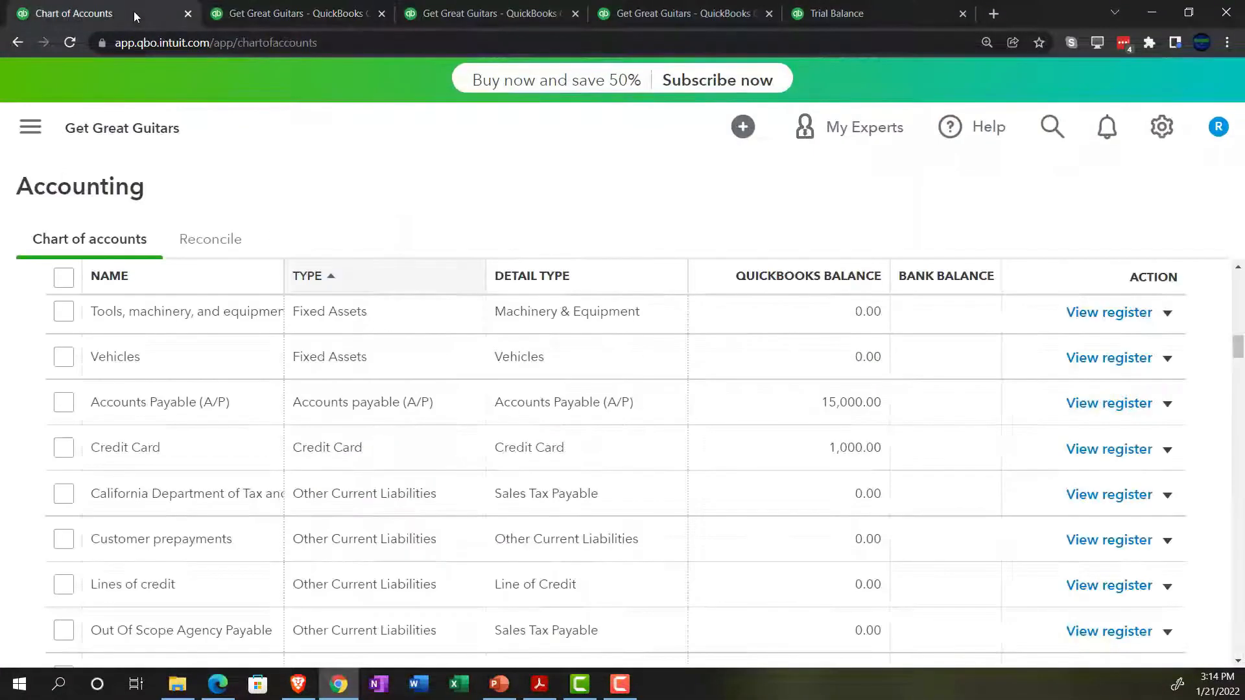
{"action": "scroll", "coordinate": [243, 468], "scroll_direction": "down", "scroll_amount": 5}
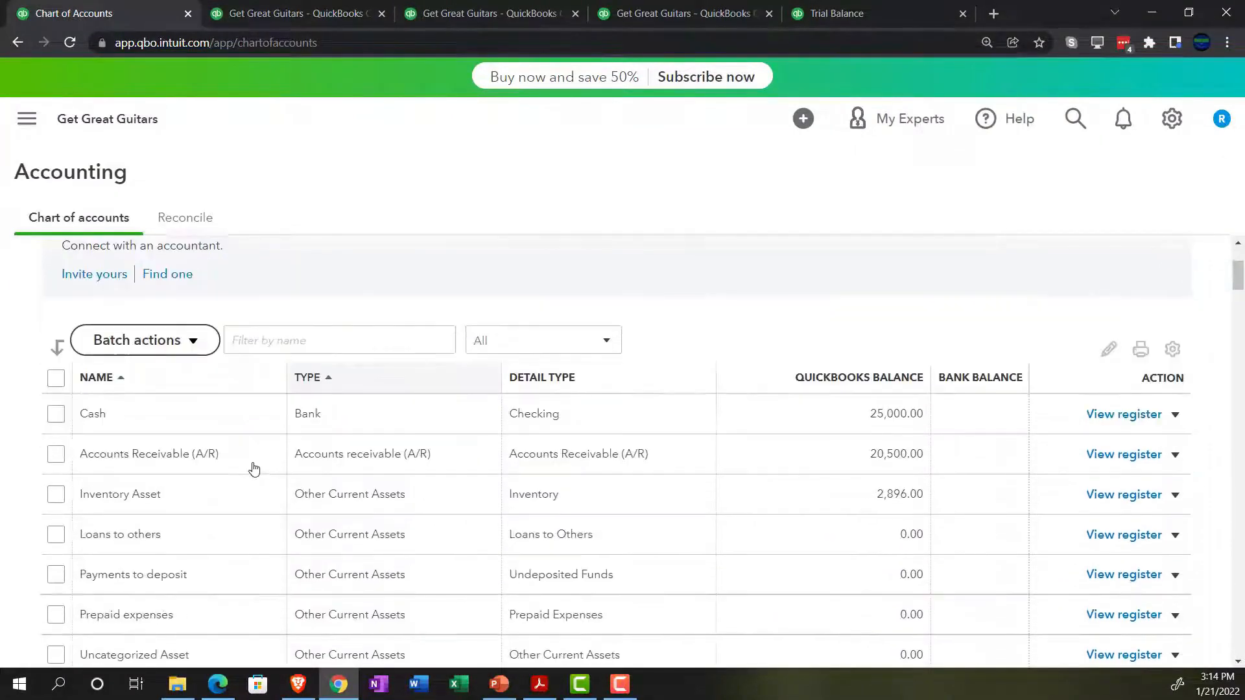
{"action": "scroll", "coordinate": [209, 484], "scroll_direction": "down", "scroll_amount": 5}
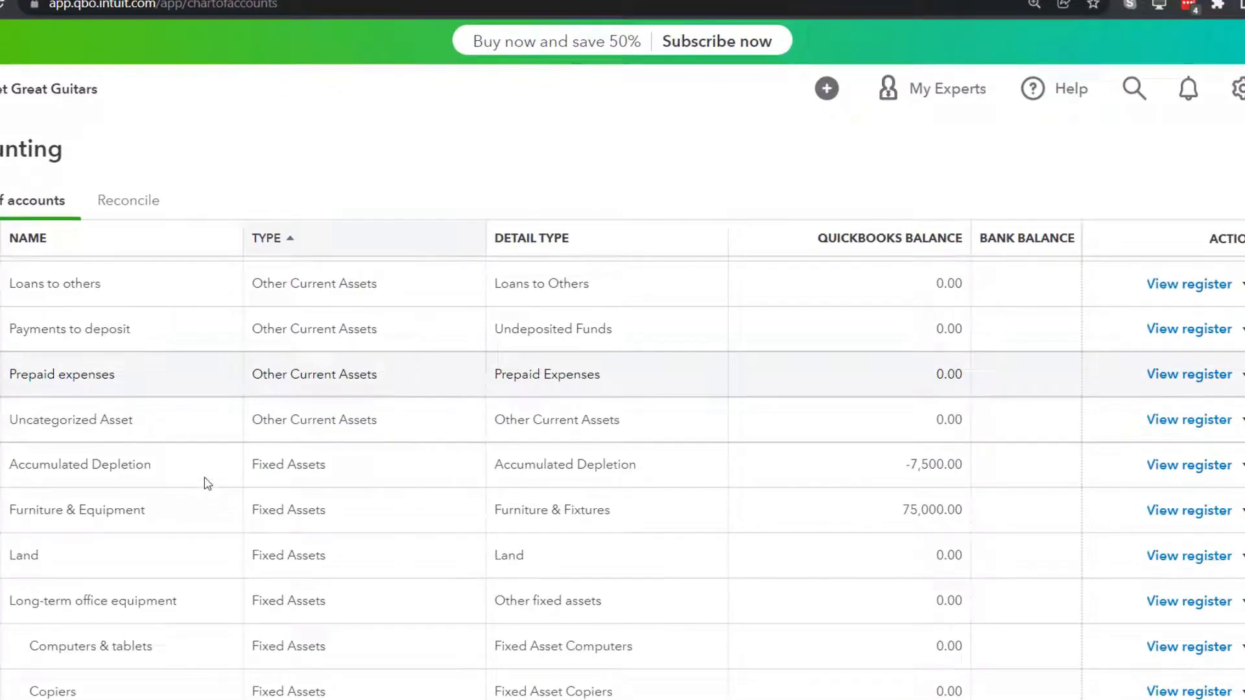
{"action": "scroll", "coordinate": [207, 484], "scroll_direction": "down", "scroll_amount": 7}
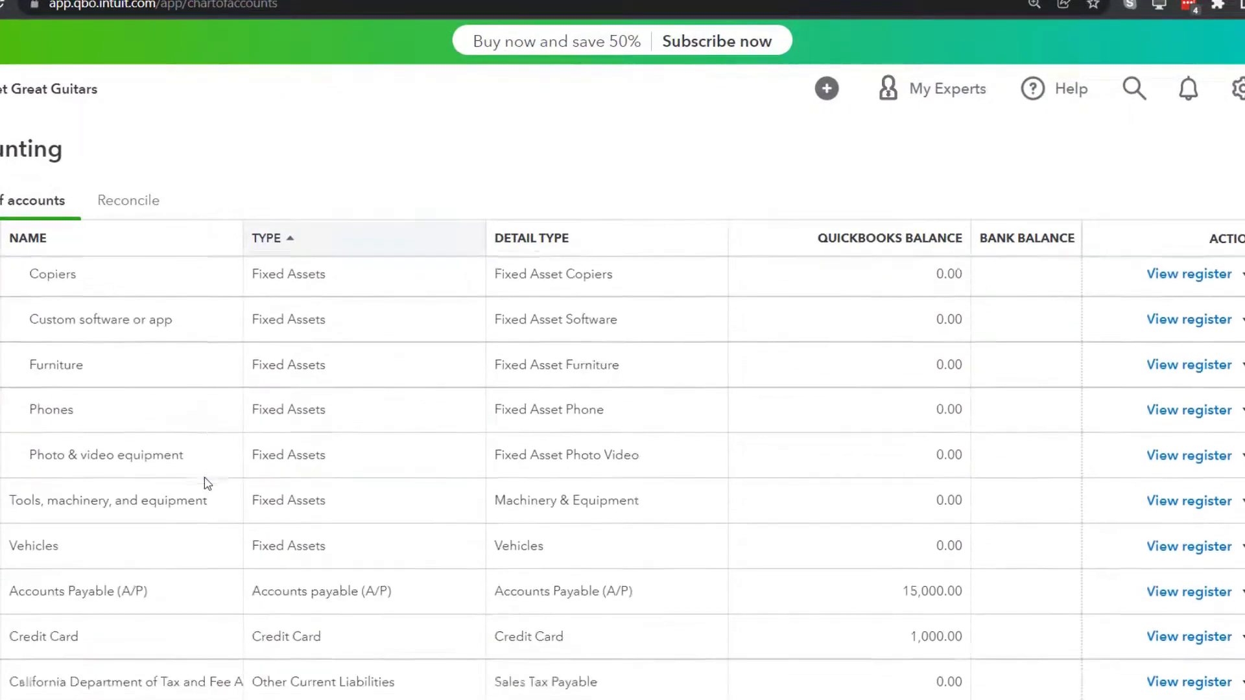
{"action": "scroll", "coordinate": [206, 481], "scroll_direction": "down", "scroll_amount": 2}
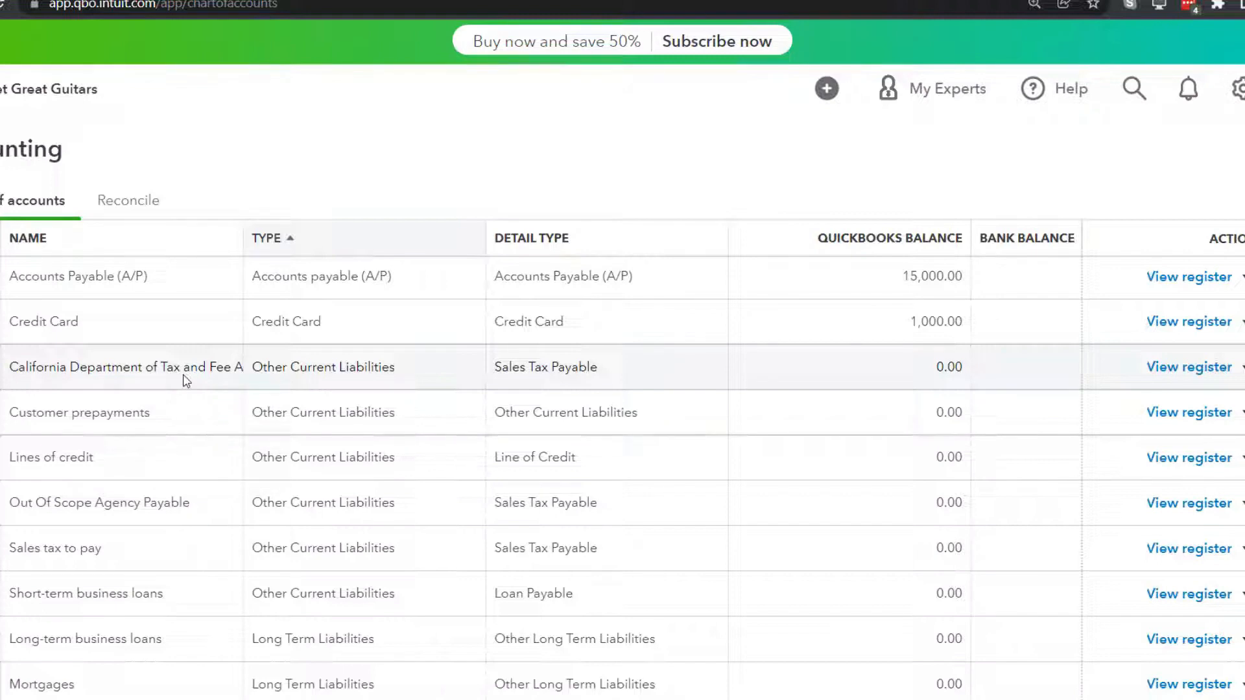
{"action": "scroll", "coordinate": [206, 434], "scroll_direction": "down", "scroll_amount": 1}
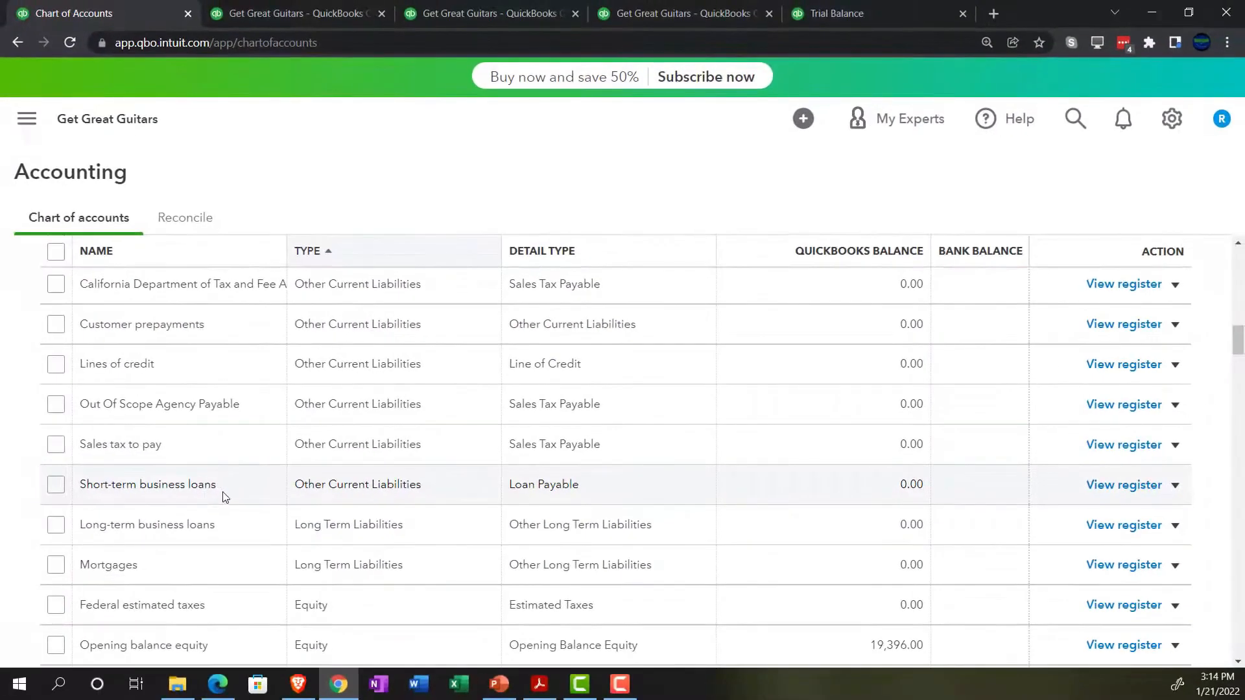
Step: Recheck the loan line in the trial balance PDF and compare it with the liability accounts in the Chart of Accounts
{"action": "left_click", "coordinate": [539, 687]}
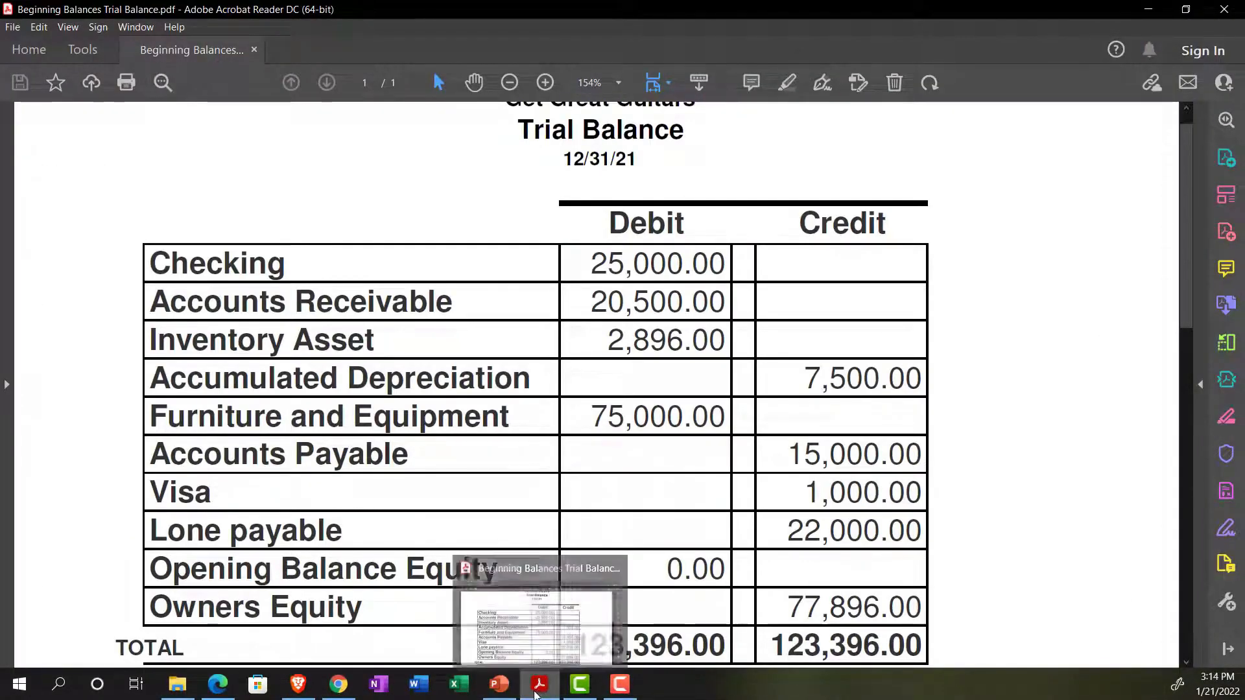
{"action": "left_click", "coordinate": [539, 687]}
{"action": "scroll", "coordinate": [234, 547], "scroll_direction": "down", "scroll_amount": 5}
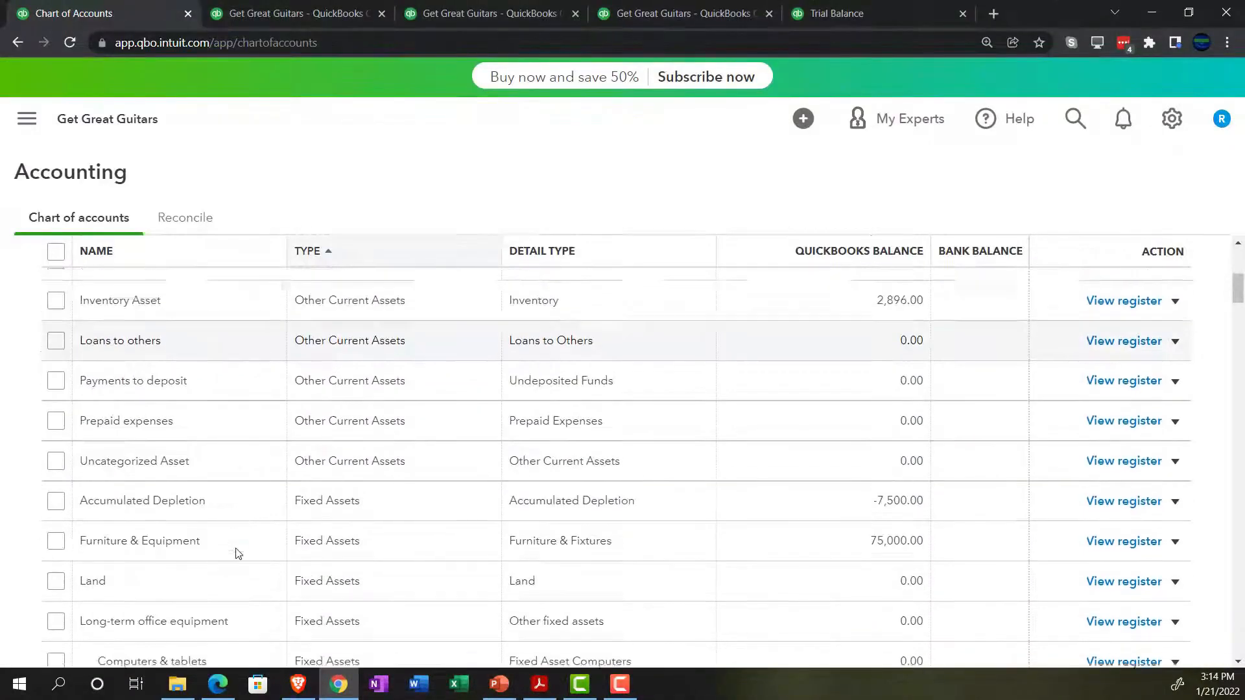
{"action": "scroll", "coordinate": [237, 553], "scroll_direction": "down", "scroll_amount": 7}
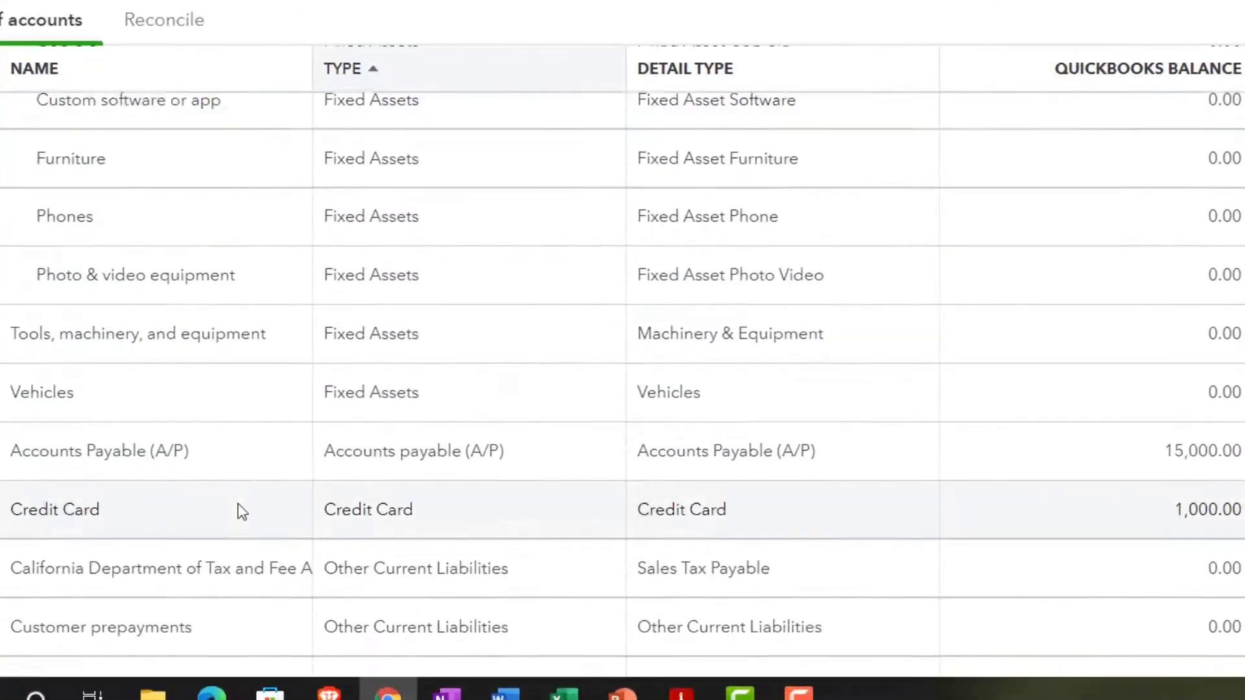
{"action": "scroll", "coordinate": [241, 512], "scroll_direction": "down", "scroll_amount": 10}
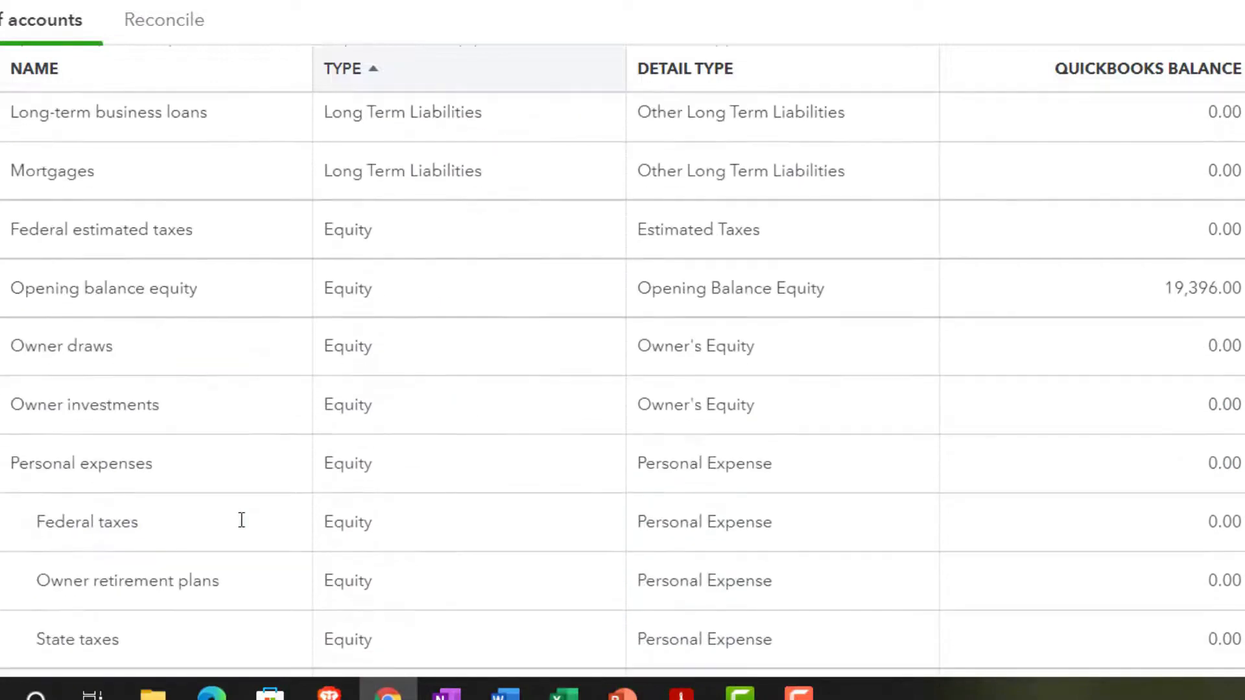
{"action": "scroll", "coordinate": [241, 520], "scroll_direction": "up", "scroll_amount": 5}
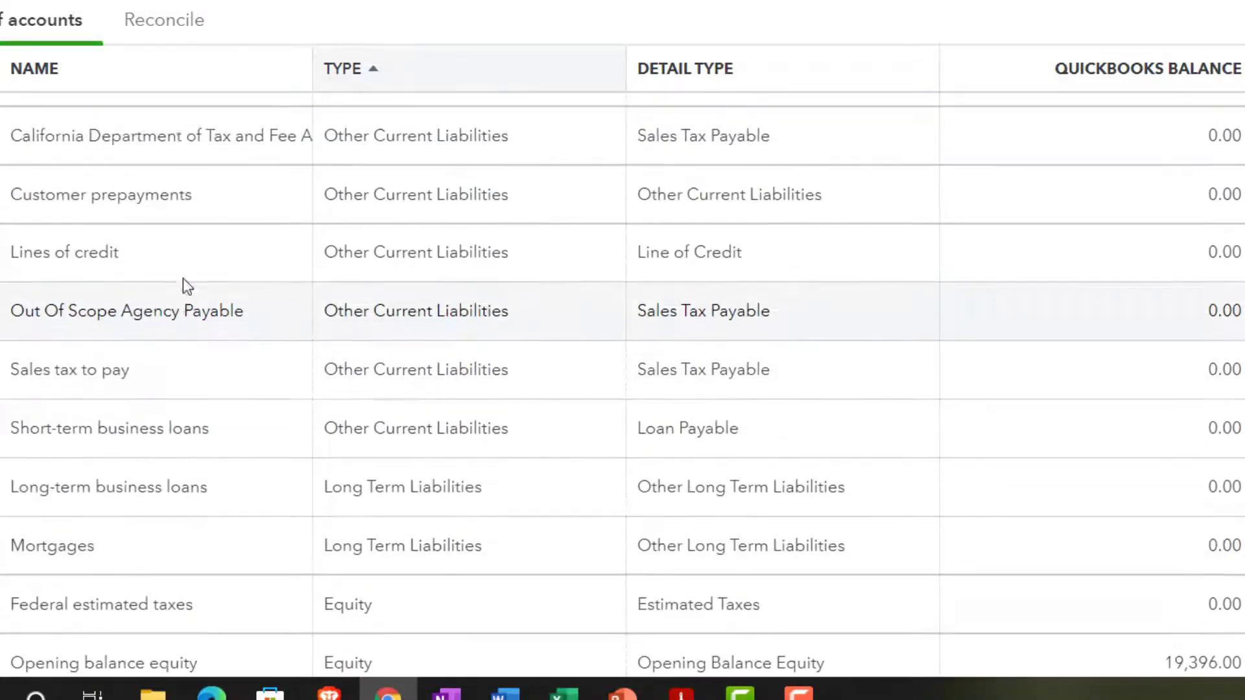
{"action": "scroll", "coordinate": [188, 286], "scroll_direction": "up", "scroll_amount": 2}
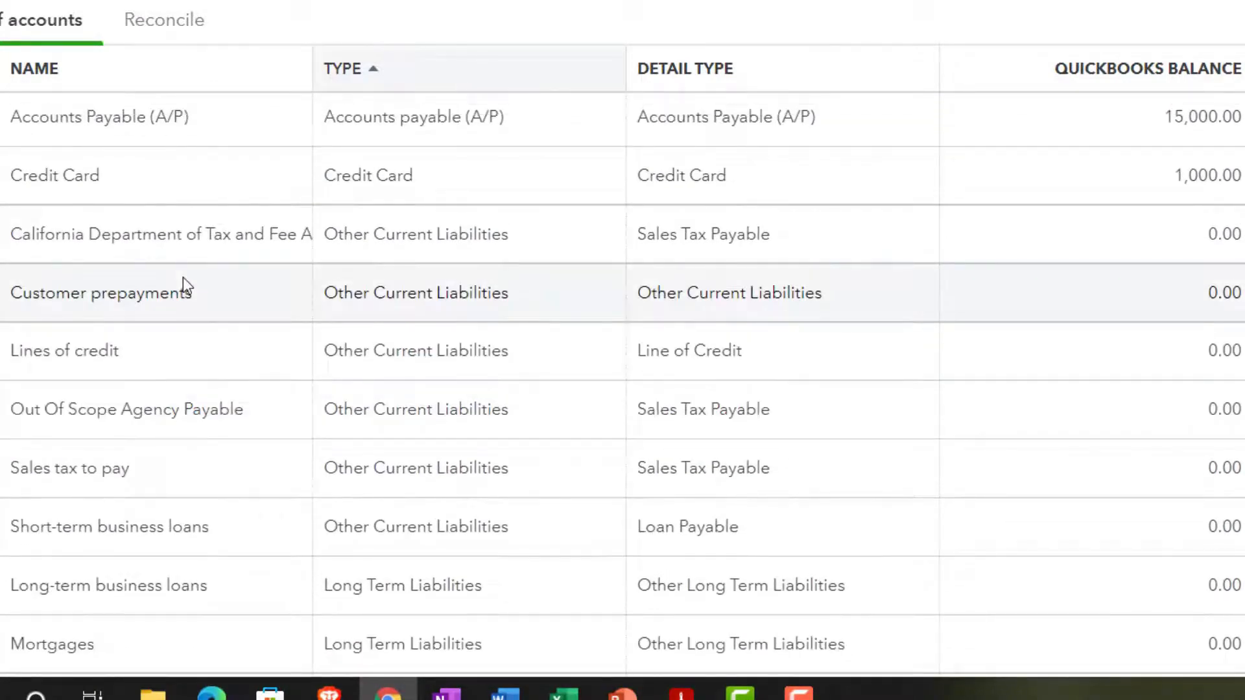
{"action": "scroll", "coordinate": [183, 278], "scroll_direction": "down", "scroll_amount": 2}
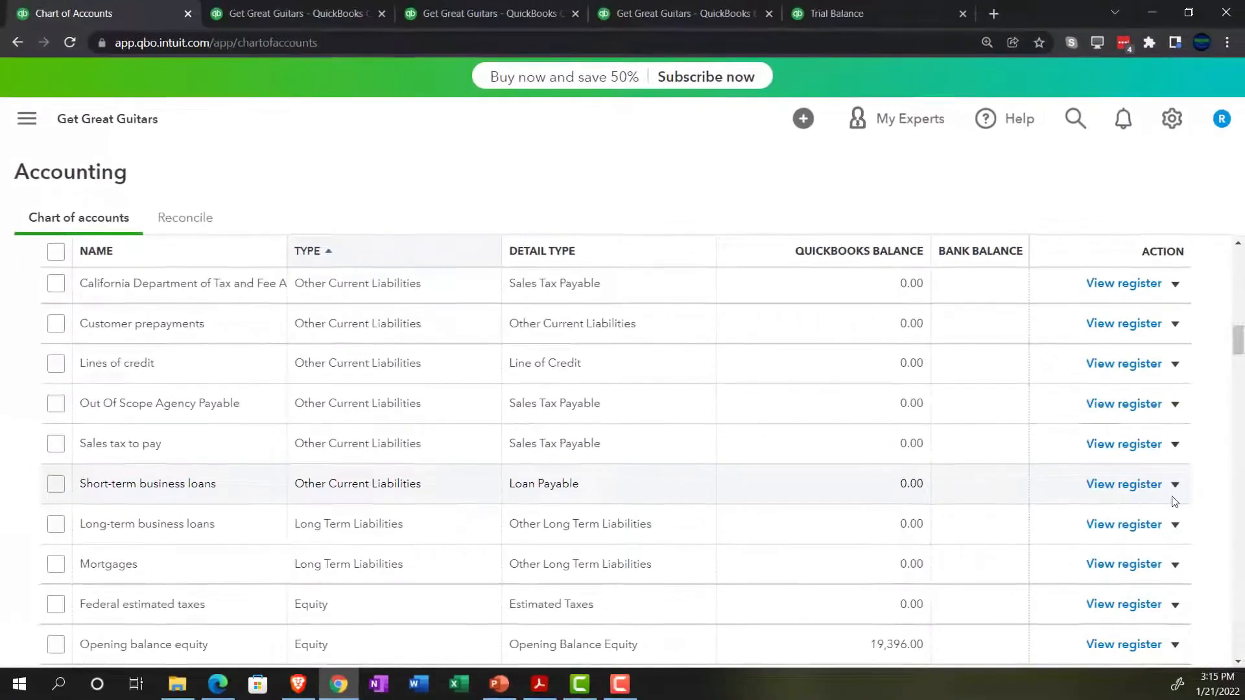
Step: Open the Short-term business loans account for editing and rename it "Loans Payable"
{"action": "left_click", "coordinate": [1177, 493]}
{"action": "left_click", "coordinate": [1068, 516]}
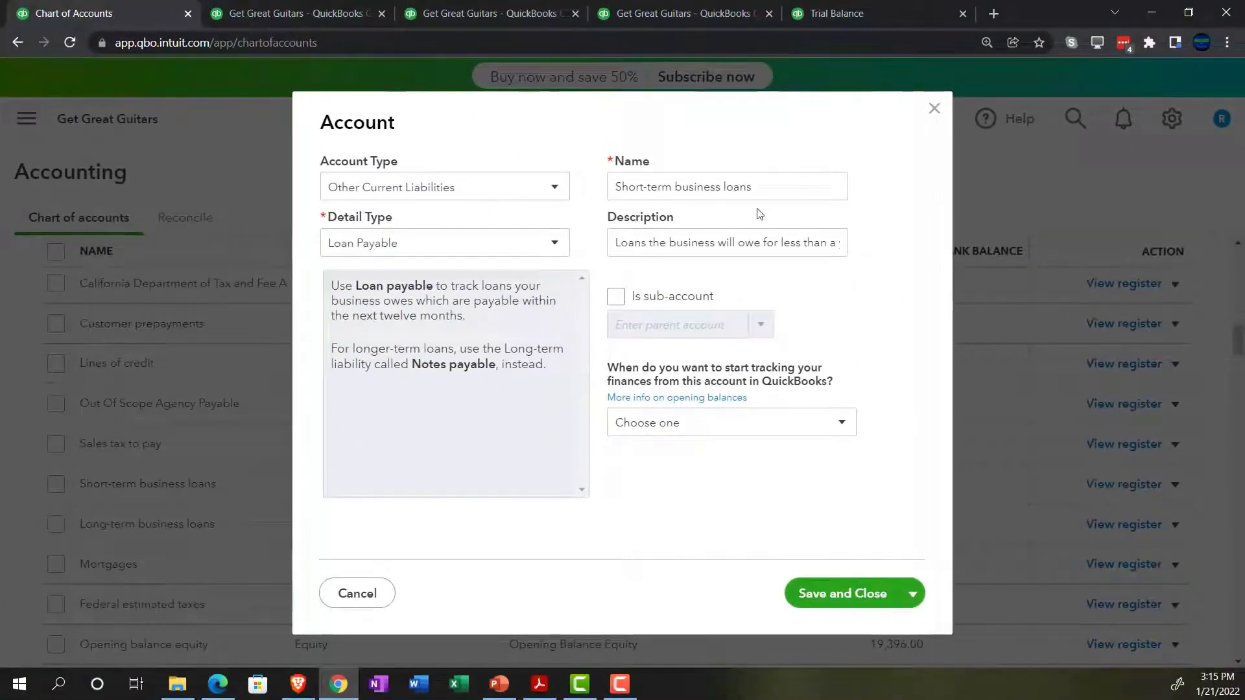
{"action": "left_click", "coordinate": [733, 187]}
{"action": "triple_click", "coordinate": [734, 187]}
{"action": "type", "text": "Loans"}
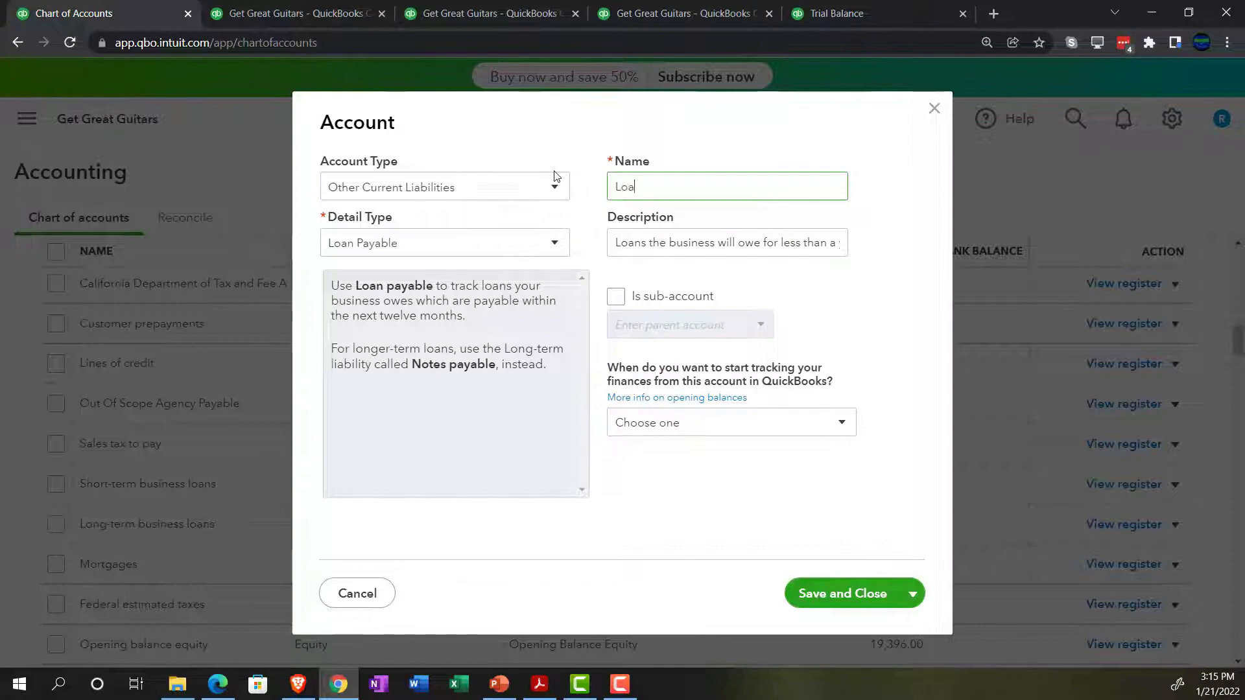
{"action": "type", "text": " Payable"}
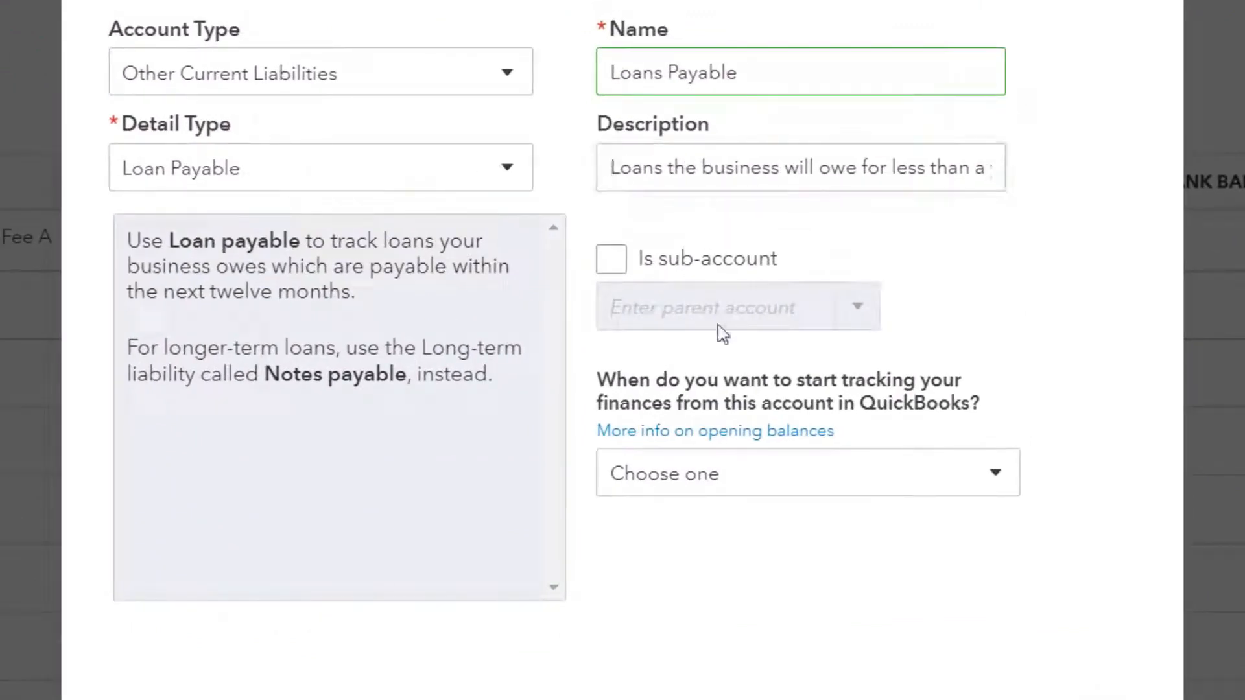
Step: Set the account's finance tracking start to Other with the date 12/31/2021
{"action": "left_click", "coordinate": [744, 494]}
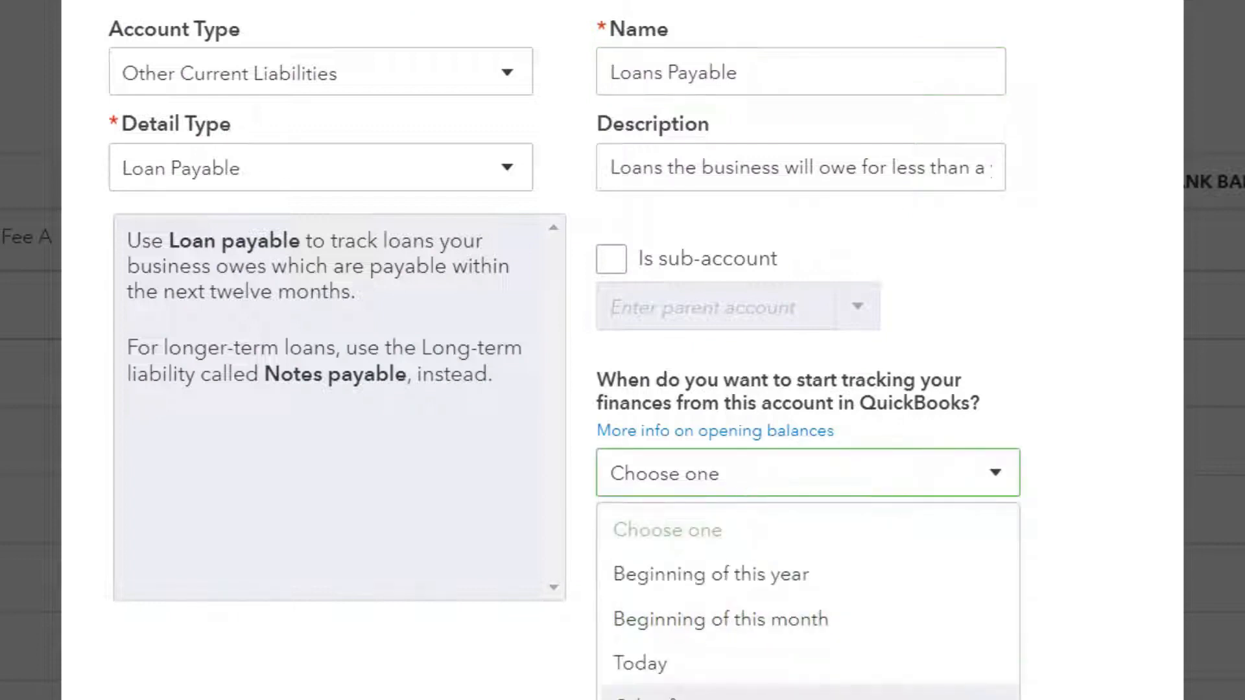
{"action": "left_click", "coordinate": [672, 695]}
{"action": "left_click", "coordinate": [794, 554]}
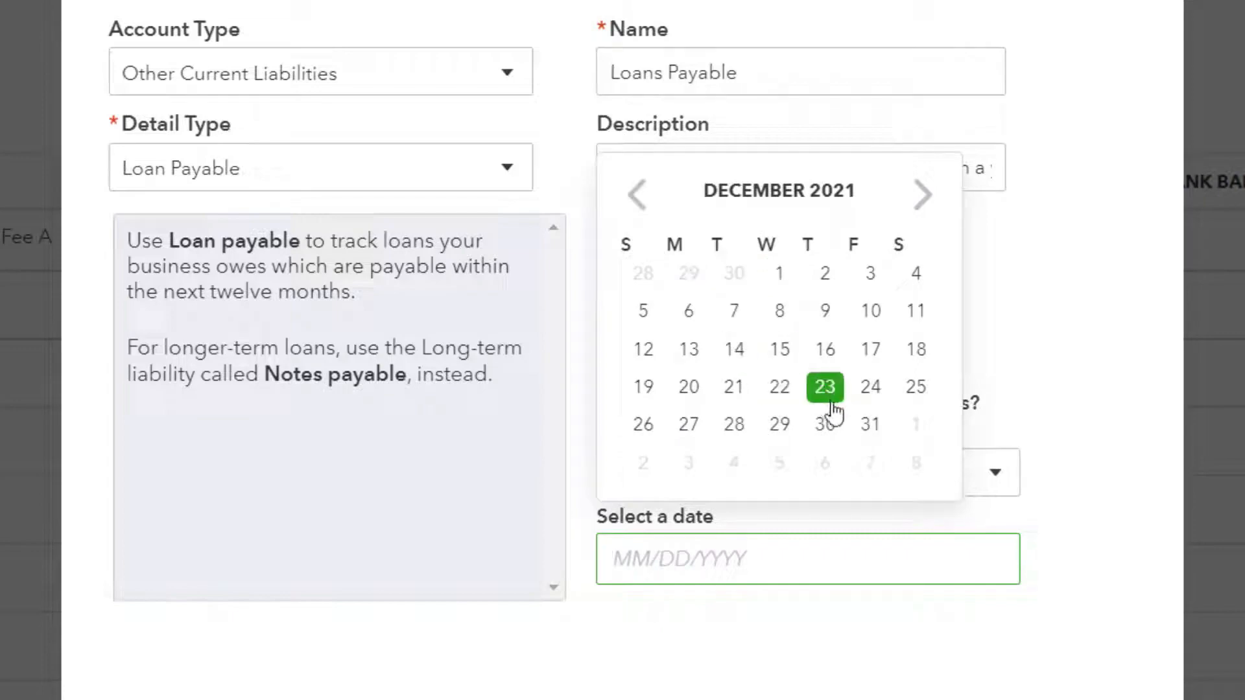
{"action": "left_click", "coordinate": [869, 428]}
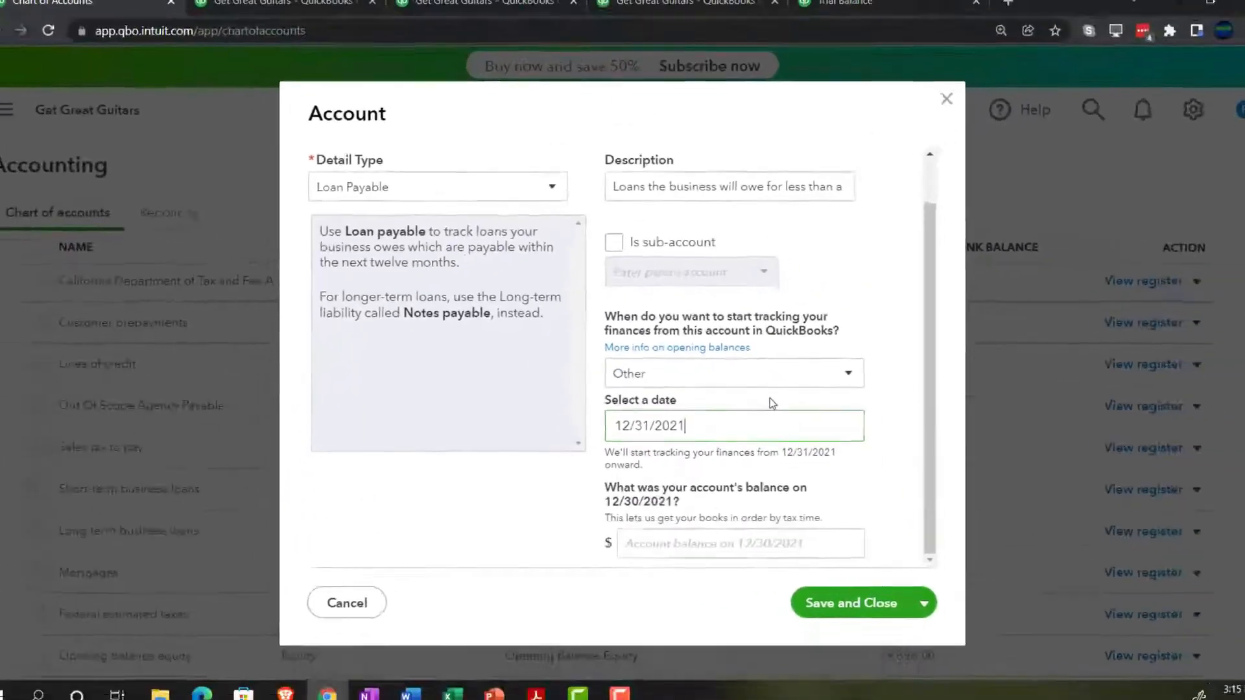
Step: Enter the trial balance's loan amount of 22,000 as the account's opening balance and save the account
{"action": "left_click", "coordinate": [710, 699]}
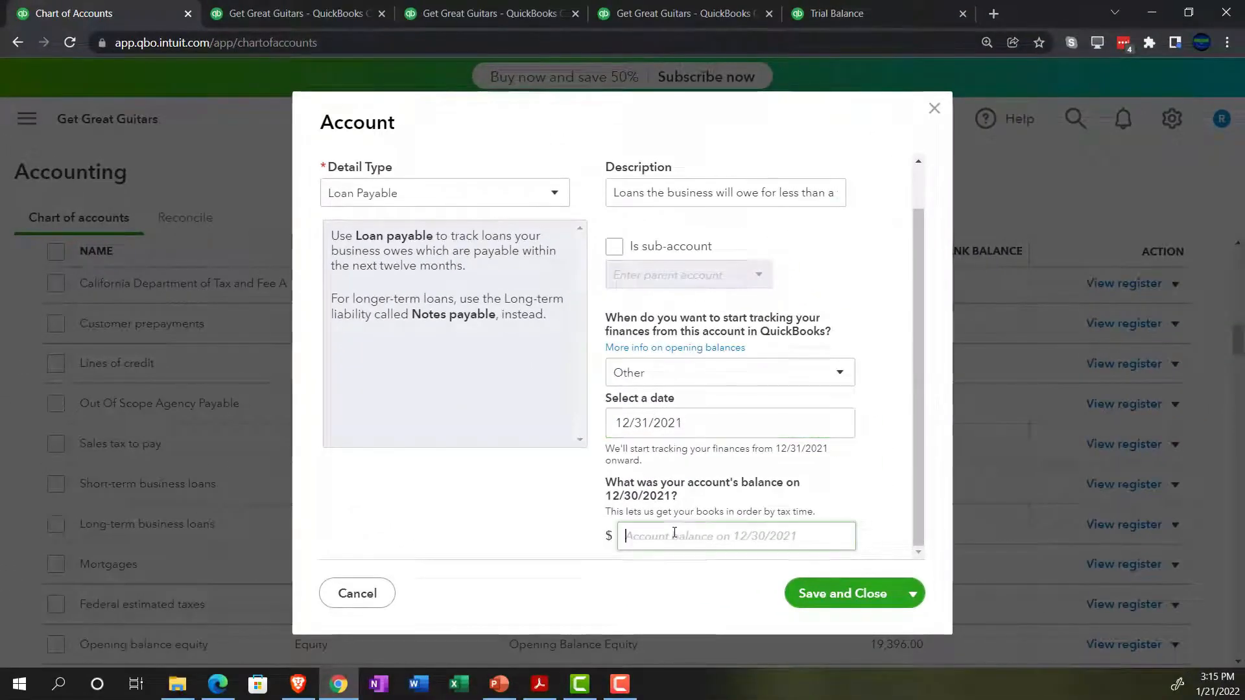
{"action": "left_click", "coordinate": [540, 685]}
{"action": "left_click", "coordinate": [541, 685]}
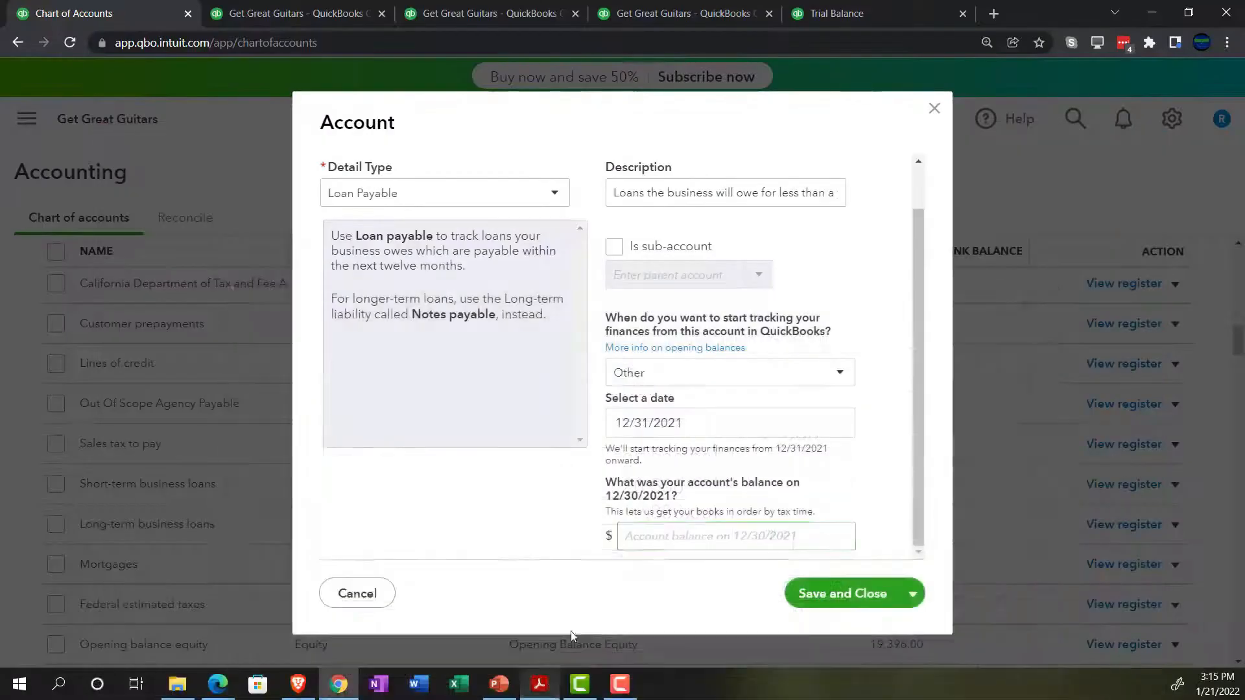
{"action": "type", "text": "20"}
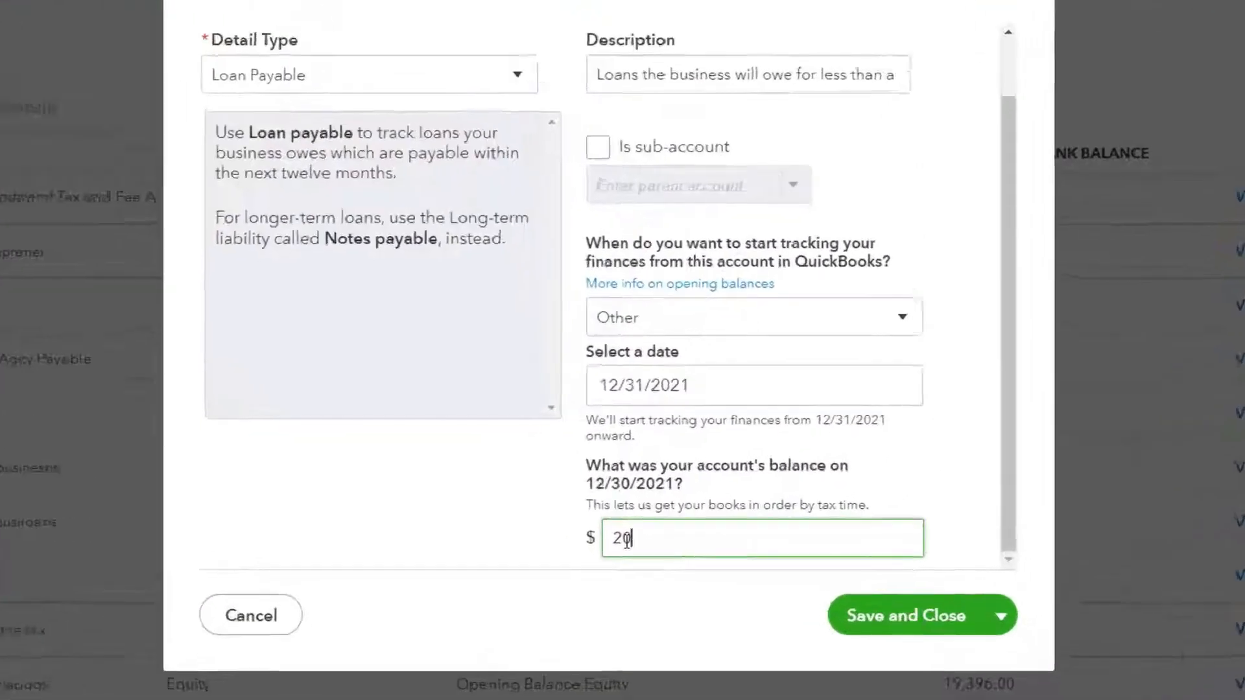
{"action": "type", "text": "2000"}
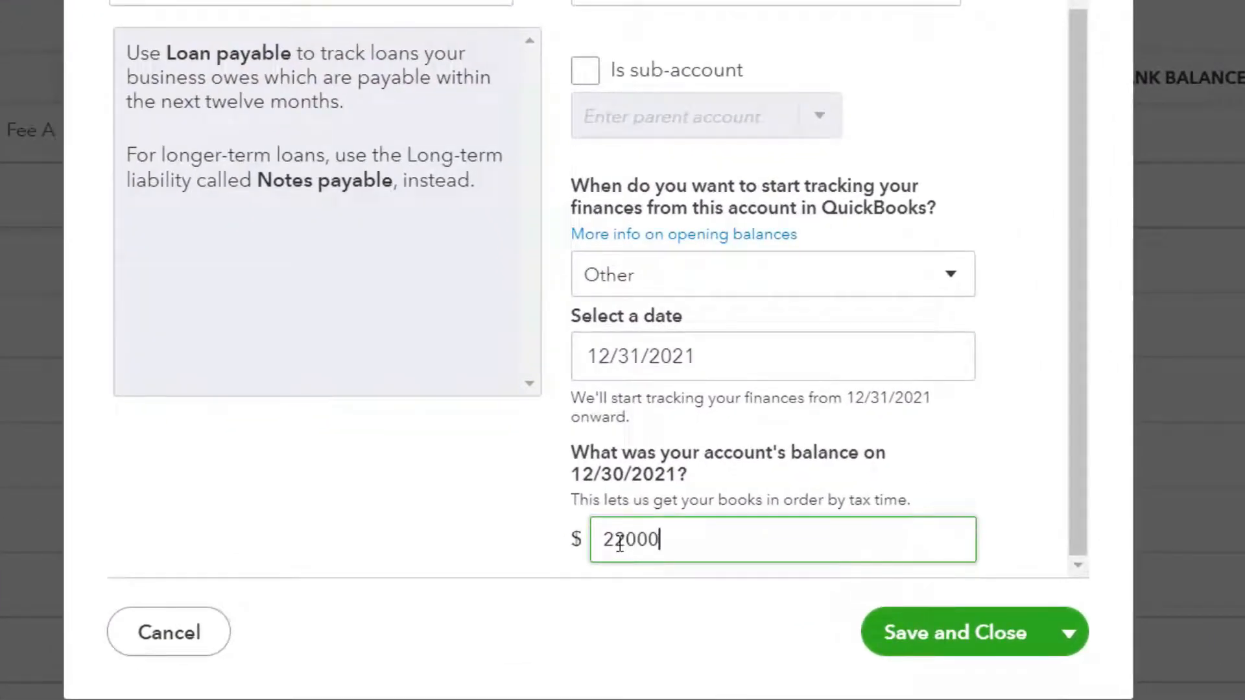
{"action": "key", "text": "Tab"}
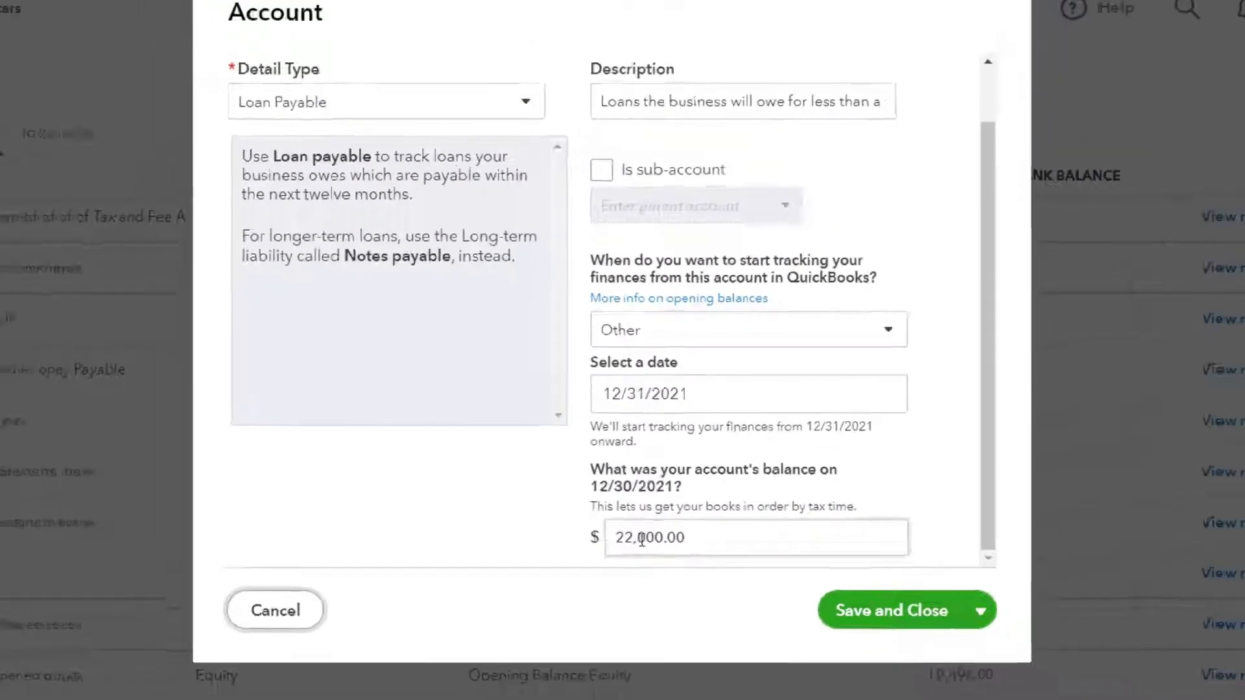
{"action": "left_click", "coordinate": [927, 610]}
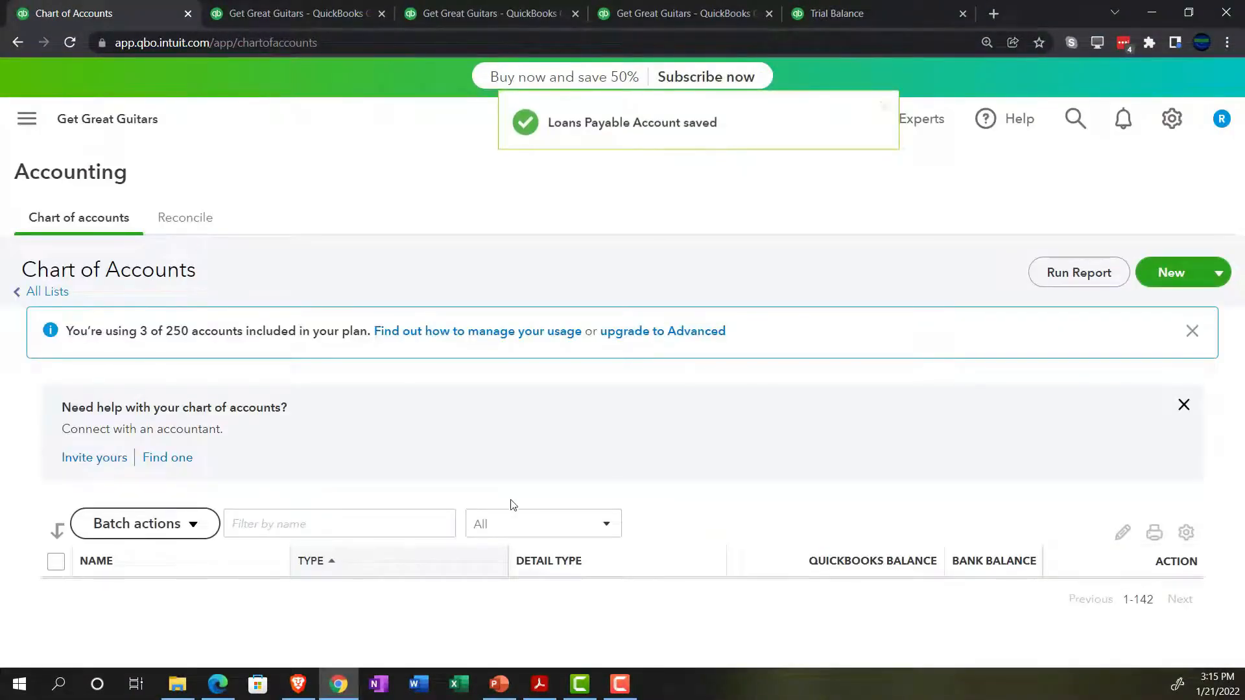
Step: Find the Loans Payable account in the Chart of Accounts and check its balance
{"action": "scroll", "coordinate": [427, 436], "scroll_direction": "down", "scroll_amount": 5}
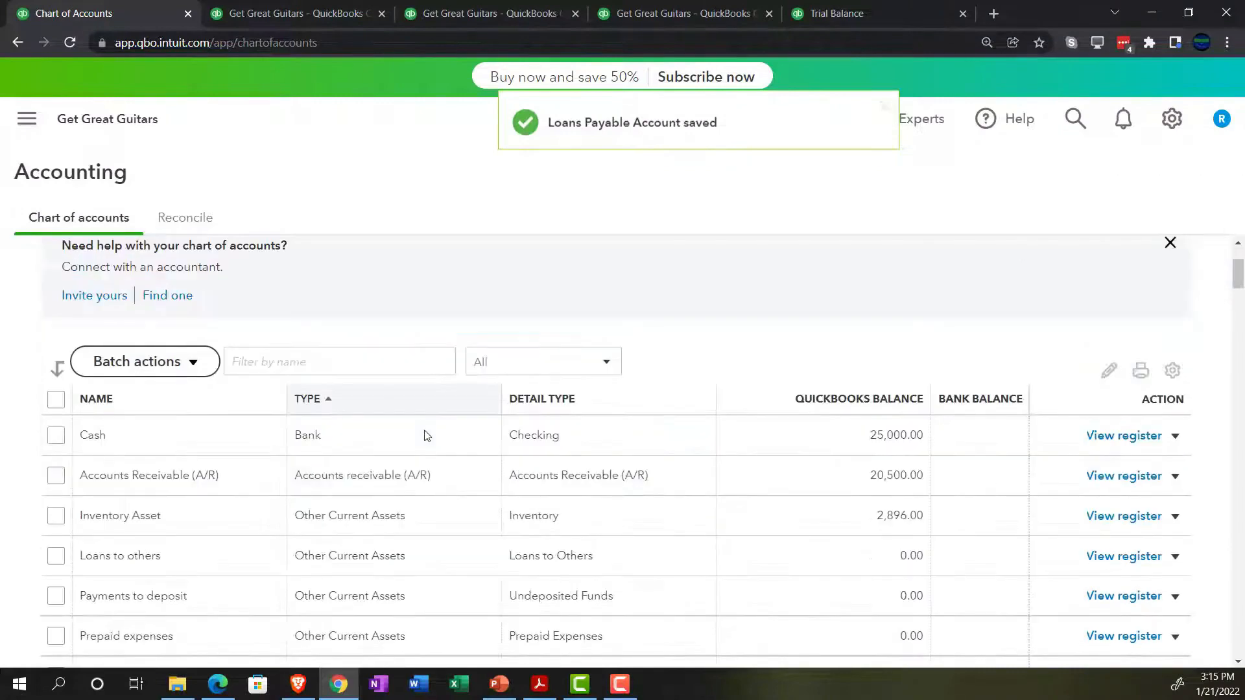
{"action": "scroll", "coordinate": [426, 436], "scroll_direction": "down", "scroll_amount": 10}
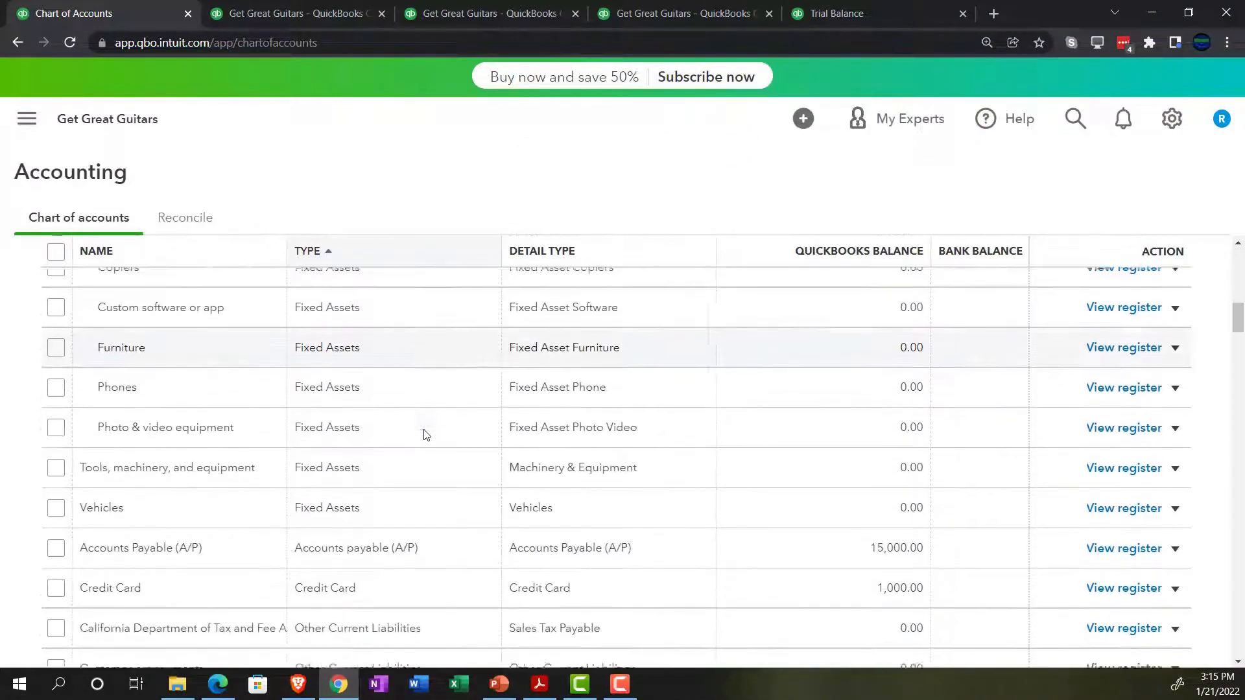
{"action": "scroll", "coordinate": [425, 434], "scroll_direction": "down", "scroll_amount": 3}
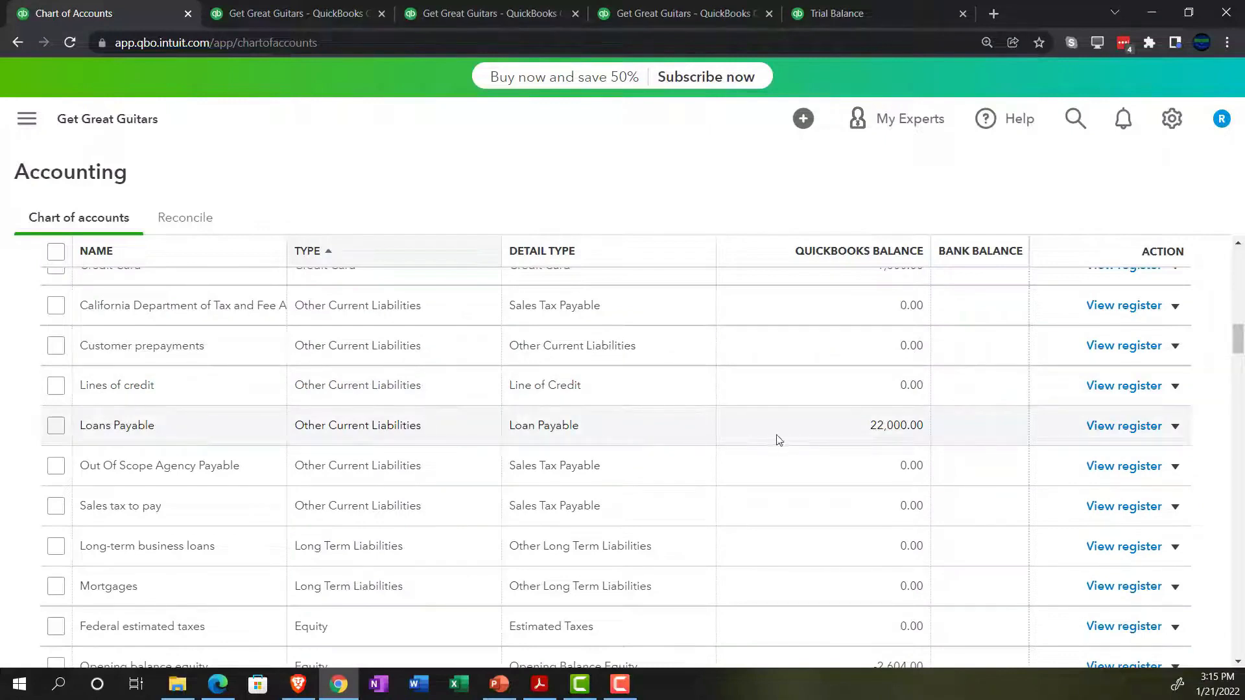
Step: Rerun the Balance Sheet, examine its liabilities and drill into the transactions behind the Loans Payable amount
{"action": "left_click", "coordinate": [273, 16]}
{"action": "scroll", "coordinate": [337, 249], "scroll_direction": "up", "scroll_amount": 15}
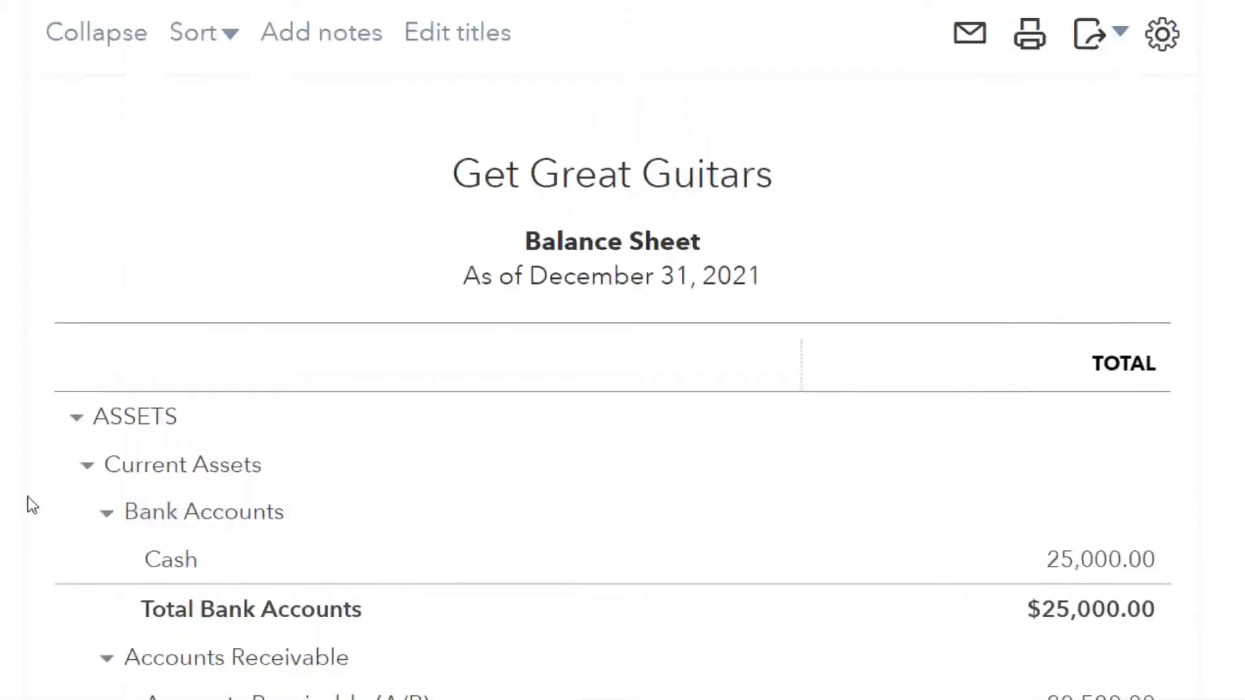
{"action": "scroll", "coordinate": [28, 503], "scroll_direction": "down", "scroll_amount": 5}
{"action": "scroll", "coordinate": [26, 495], "scroll_direction": "down", "scroll_amount": 6}
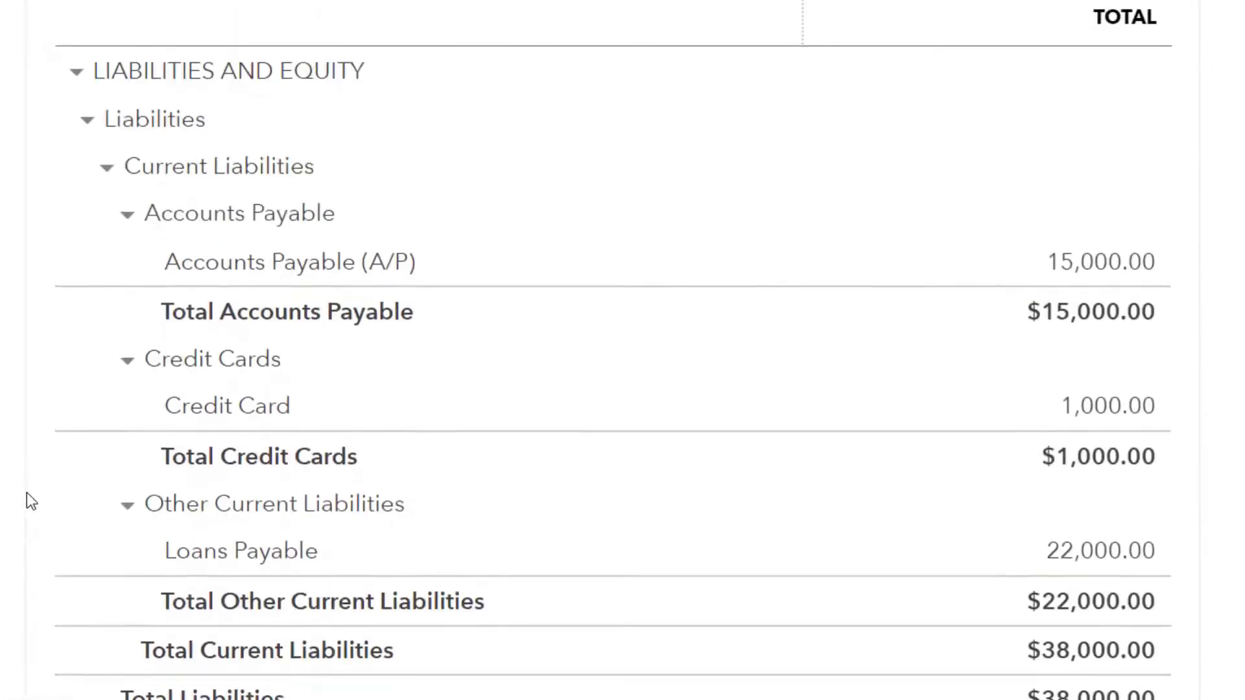
{"action": "scroll", "coordinate": [26, 492], "scroll_direction": "down", "scroll_amount": 2}
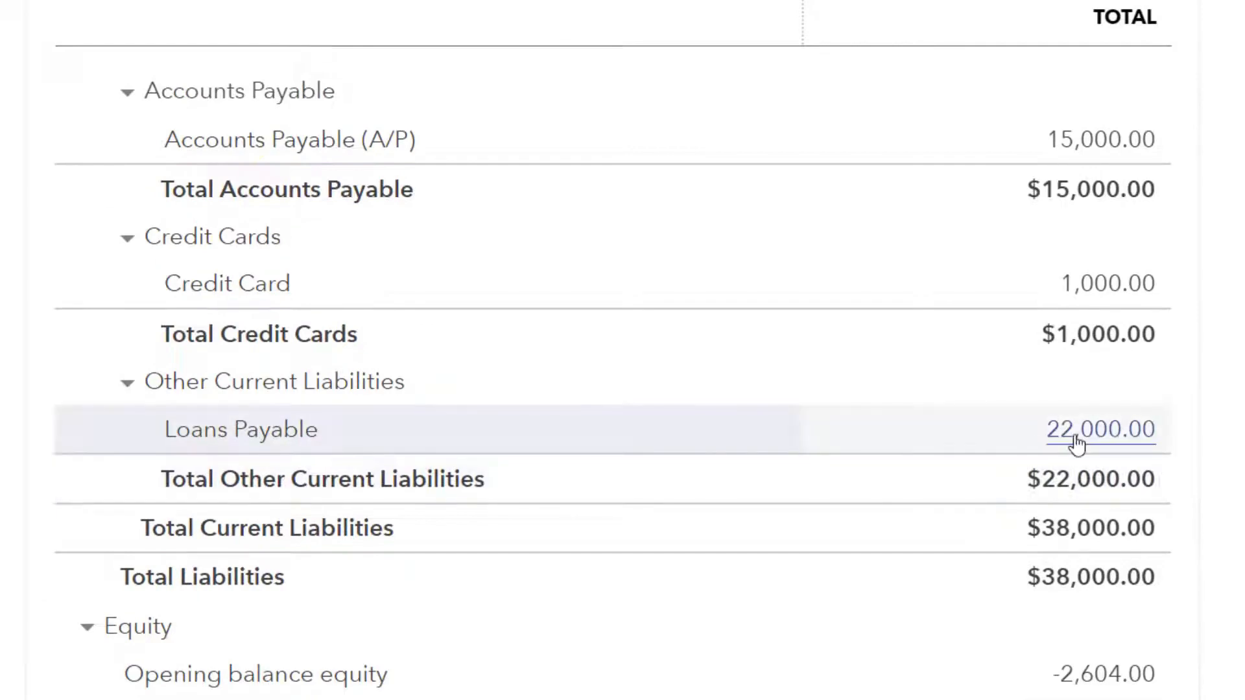
{"action": "left_click", "coordinate": [1076, 441]}
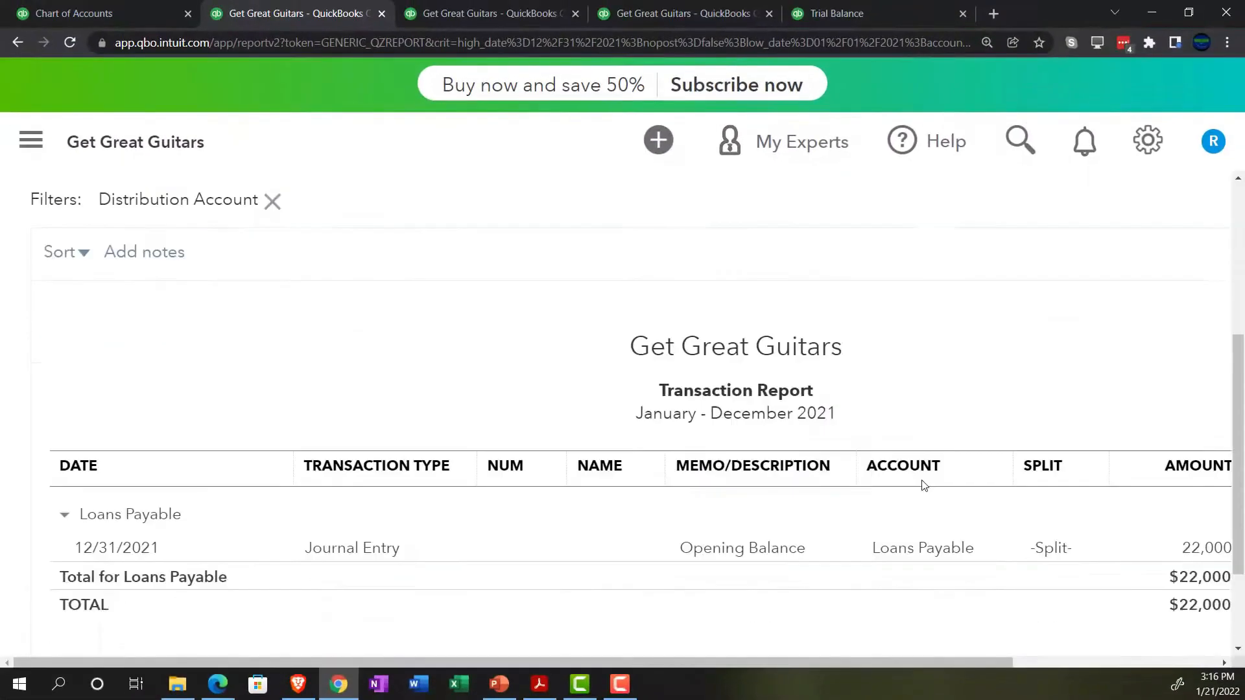
{"action": "key", "text": "ctrl+minus"}
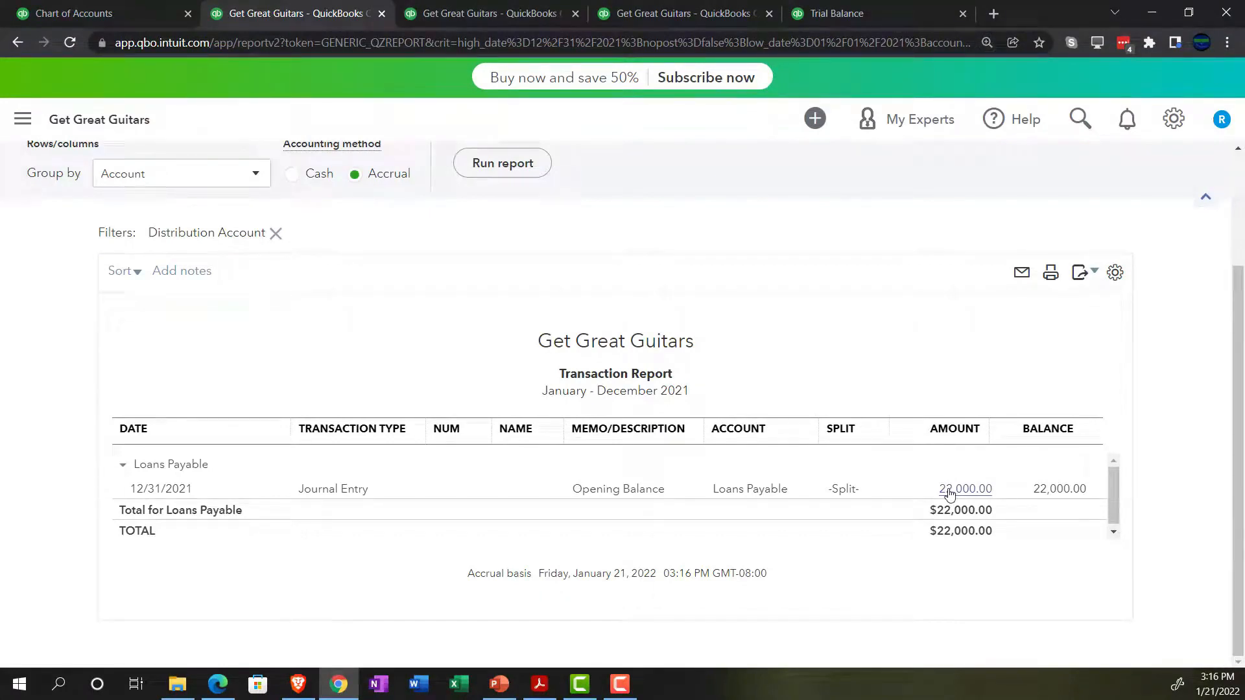
Step: Examine the journal entry behind the Loans Payable amount, close it and return to the Balance Sheet
{"action": "left_click", "coordinate": [948, 491]}
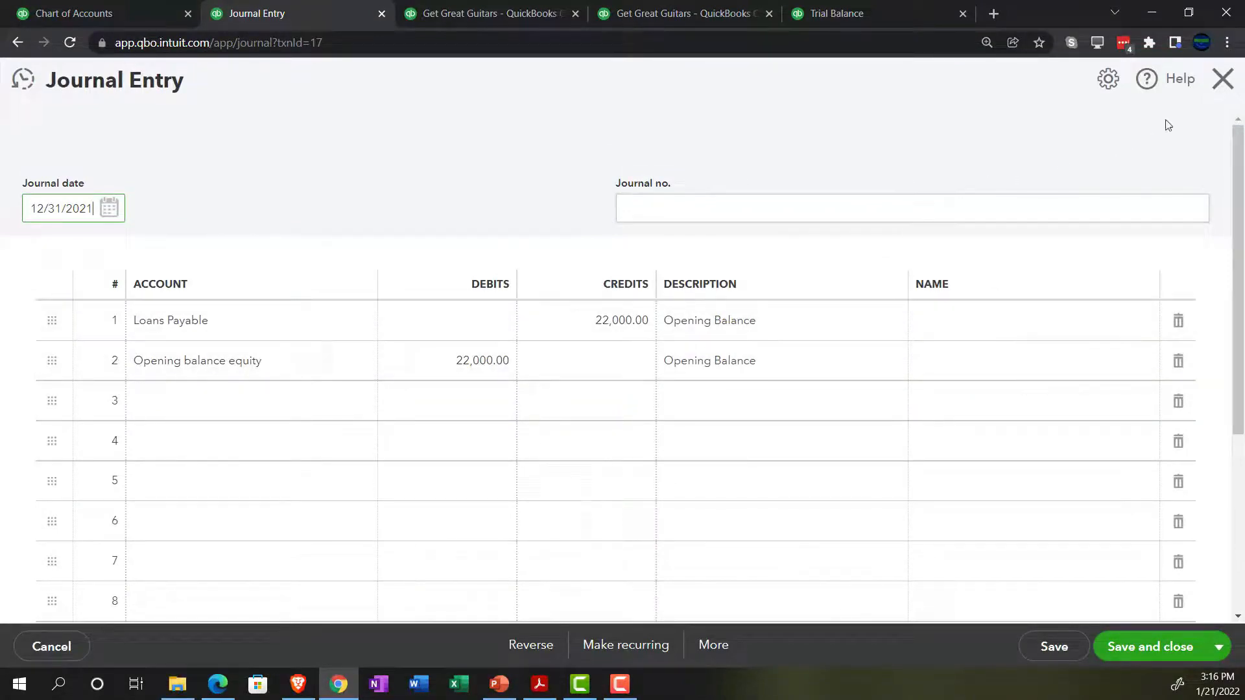
{"action": "left_click", "coordinate": [1222, 81]}
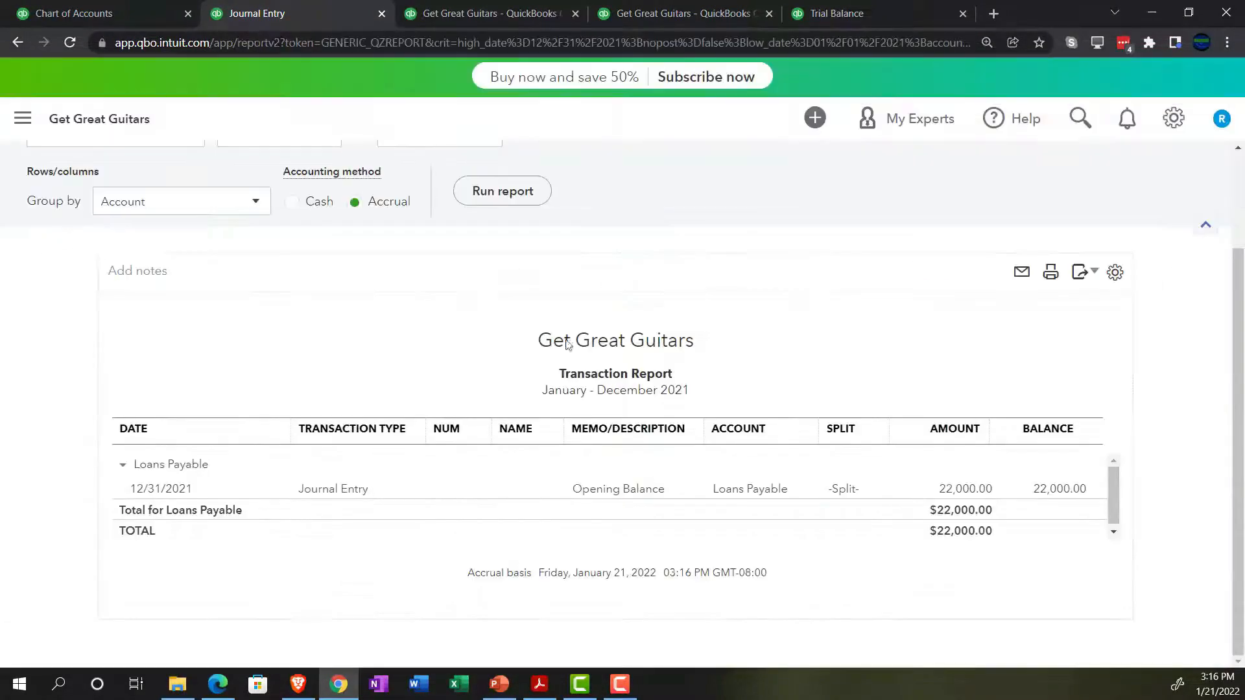
{"action": "scroll", "coordinate": [123, 425], "scroll_direction": "up", "scroll_amount": 2}
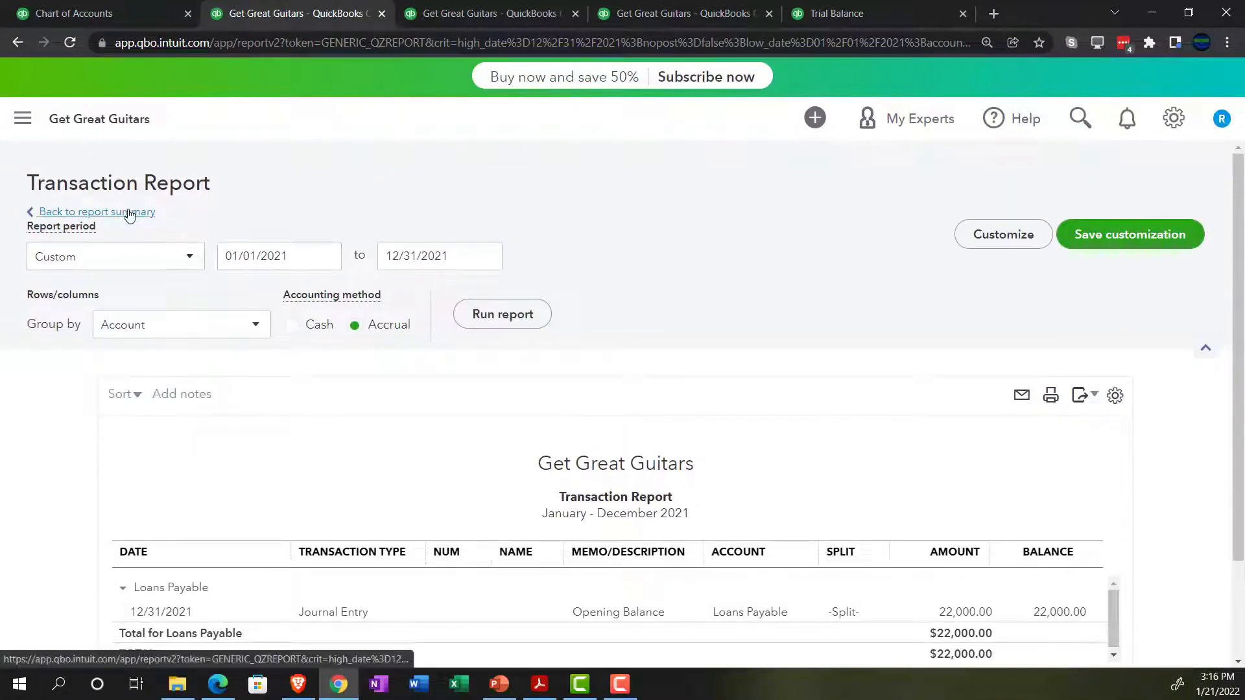
{"action": "left_click", "coordinate": [186, 235]}
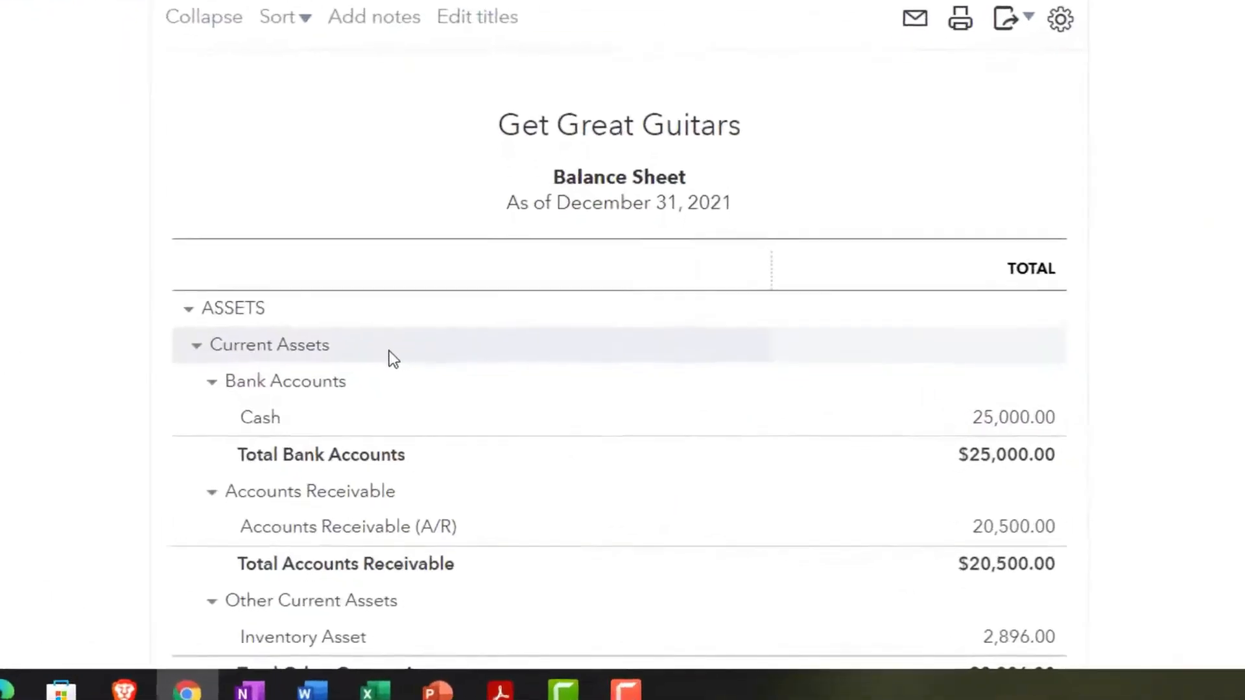
Step: Drill into the Balance Sheet's Opening balance equity transactions, check them against the trial balance PDF and return to the report summary
{"action": "scroll", "coordinate": [470, 467], "scroll_direction": "down", "scroll_amount": 10}
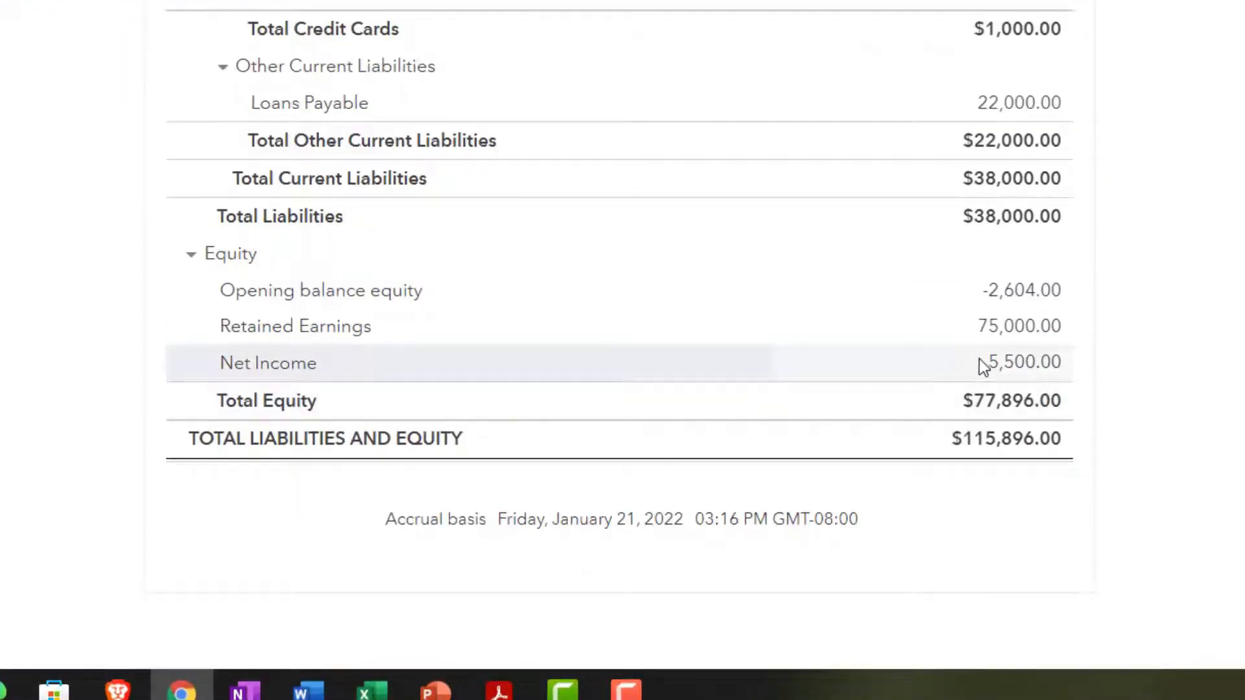
{"action": "left_click", "coordinate": [1010, 292]}
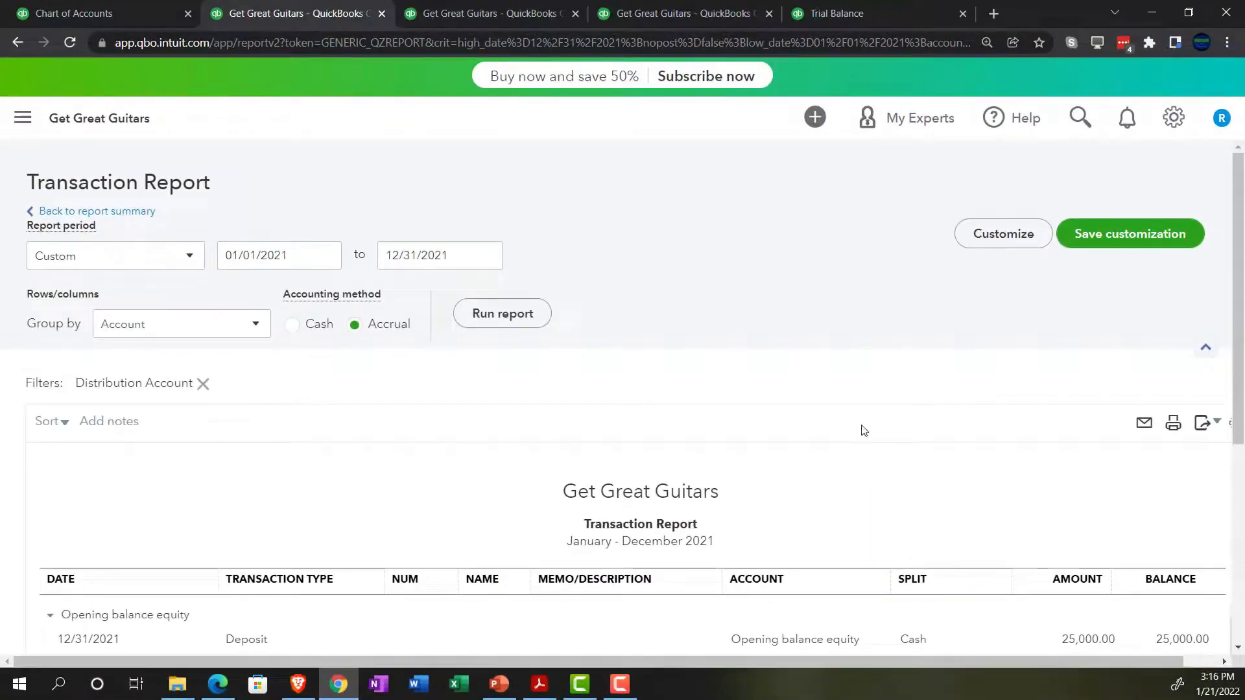
{"action": "scroll", "coordinate": [862, 432], "scroll_direction": "down", "scroll_amount": 3}
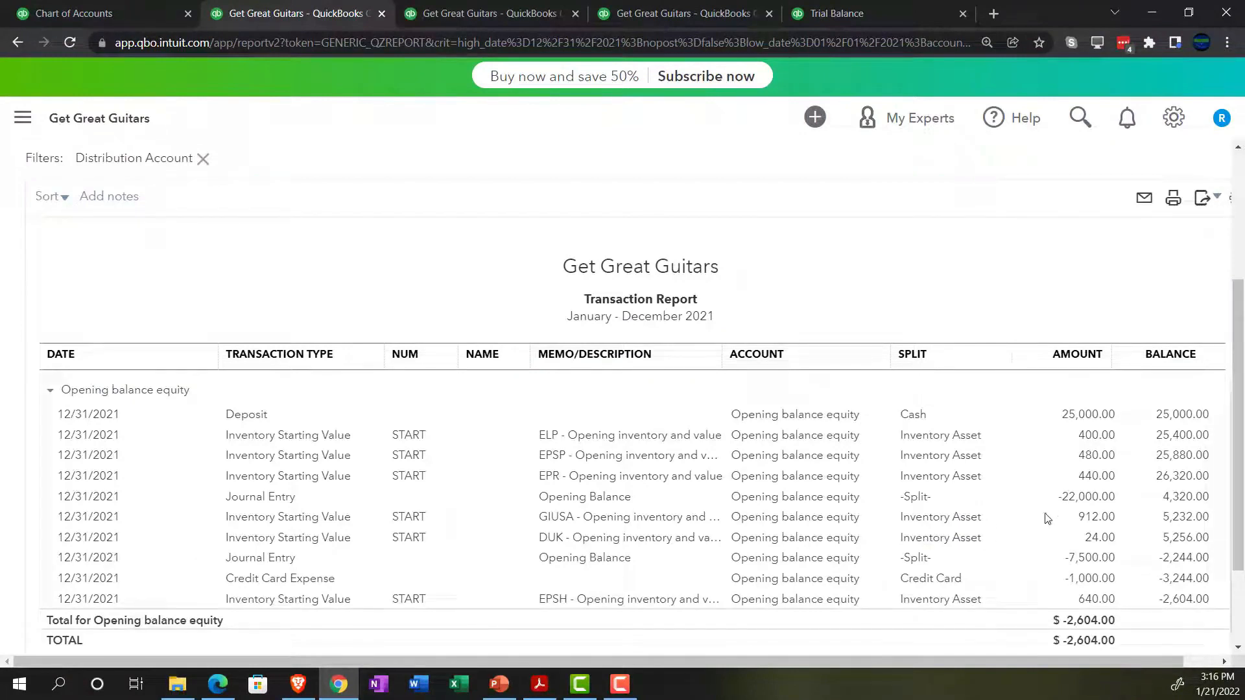
{"action": "left_click", "coordinate": [539, 684]}
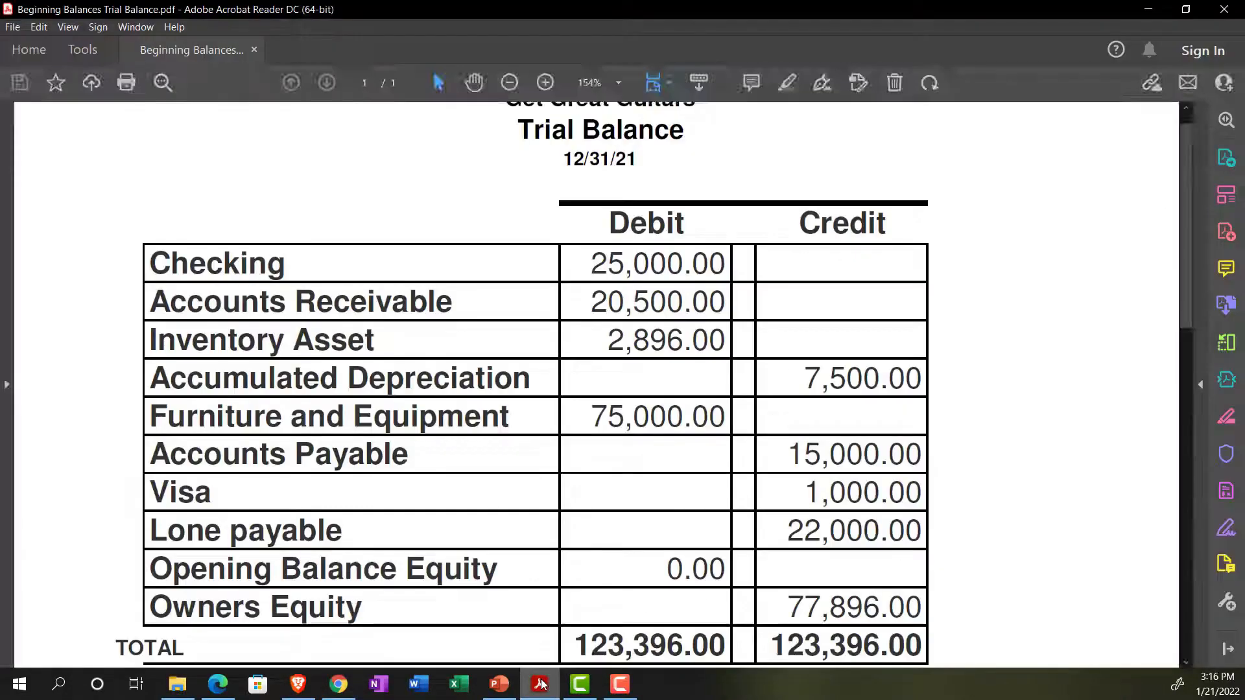
{"action": "left_click", "coordinate": [539, 683]}
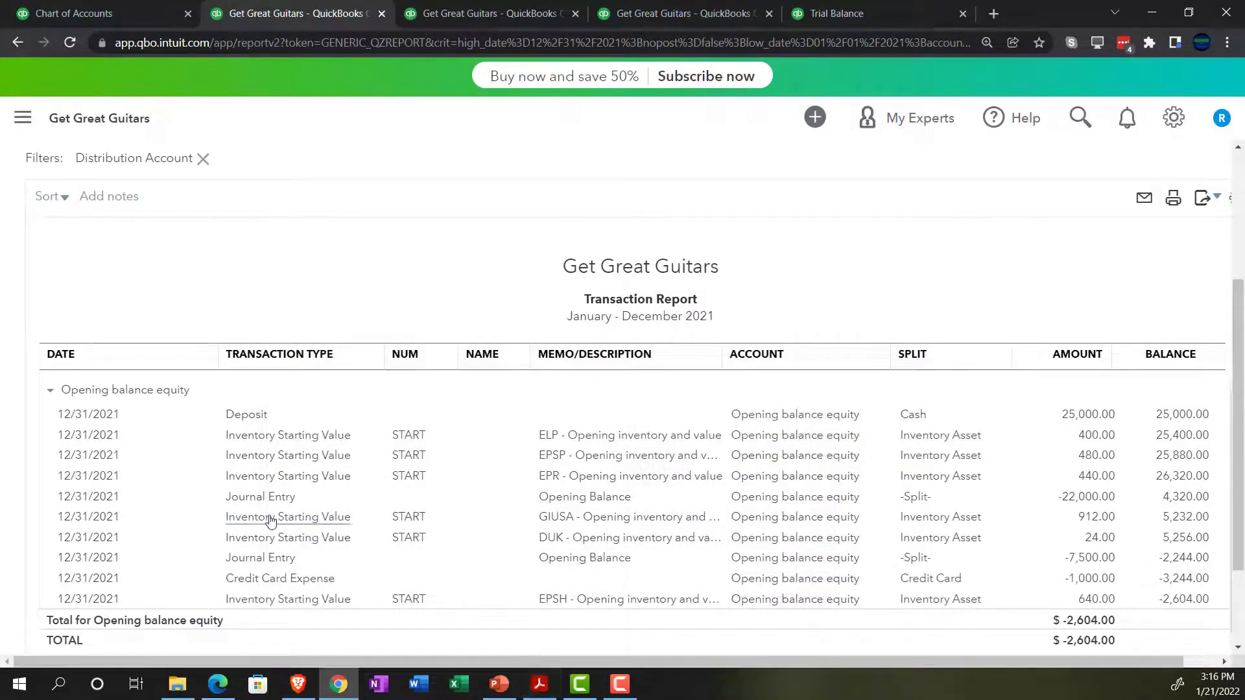
{"action": "scroll", "coordinate": [210, 487], "scroll_direction": "up", "scroll_amount": 4}
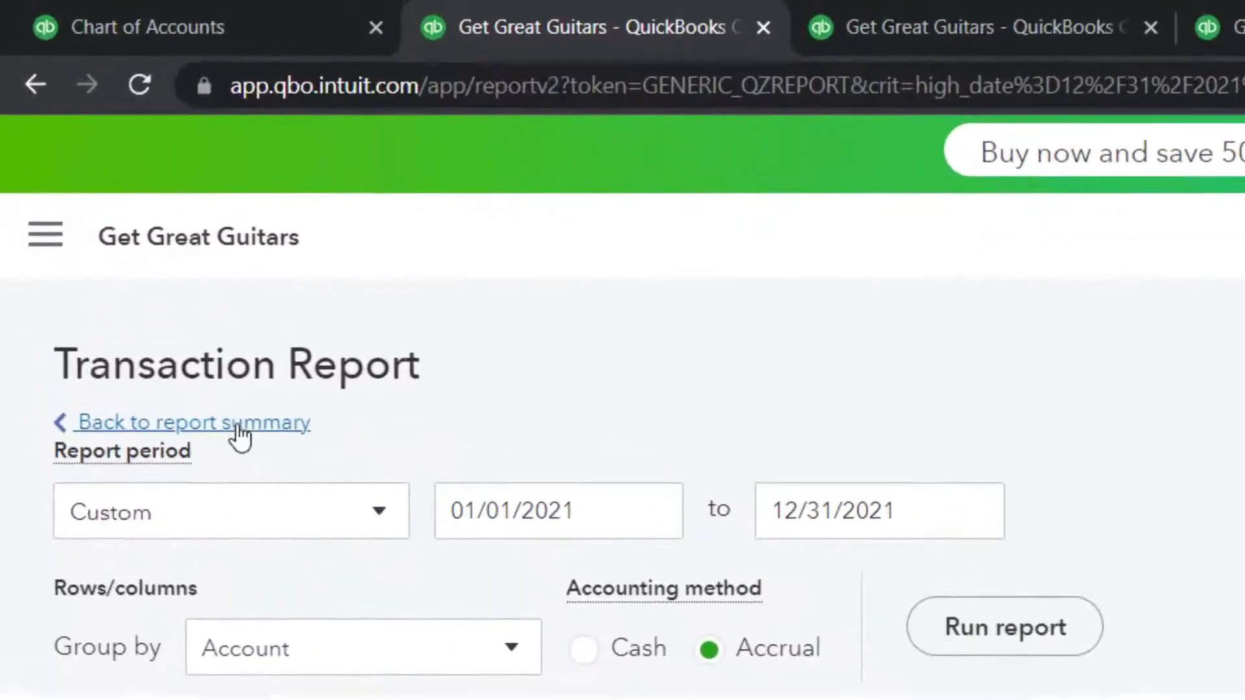
{"action": "left_click", "coordinate": [118, 212]}
Step: Arrange the trial balance PDF and the Balance Sheet browser window side by side, with the PDF on the left
{"action": "scroll", "coordinate": [610, 558], "scroll_direction": "down", "scroll_amount": 10}
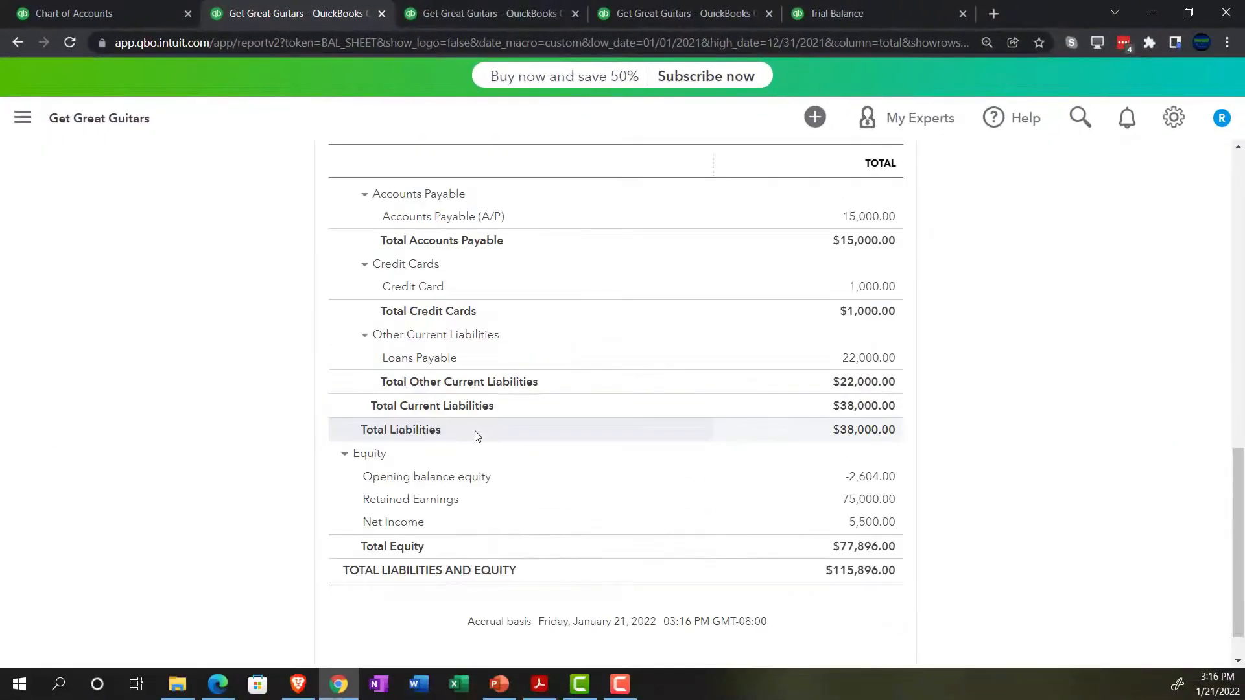
{"action": "left_click_drag", "start_coordinate": [1032, 10], "coordinate": [1, 289]}
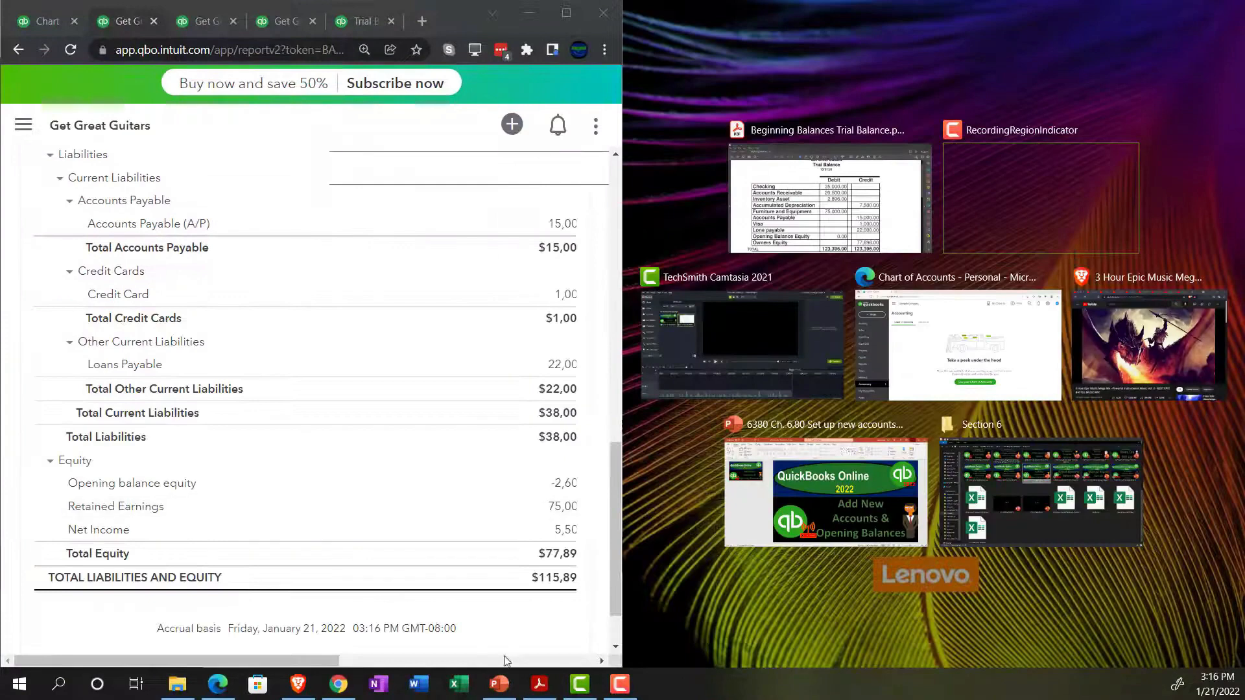
{"action": "left_click", "coordinate": [540, 685]}
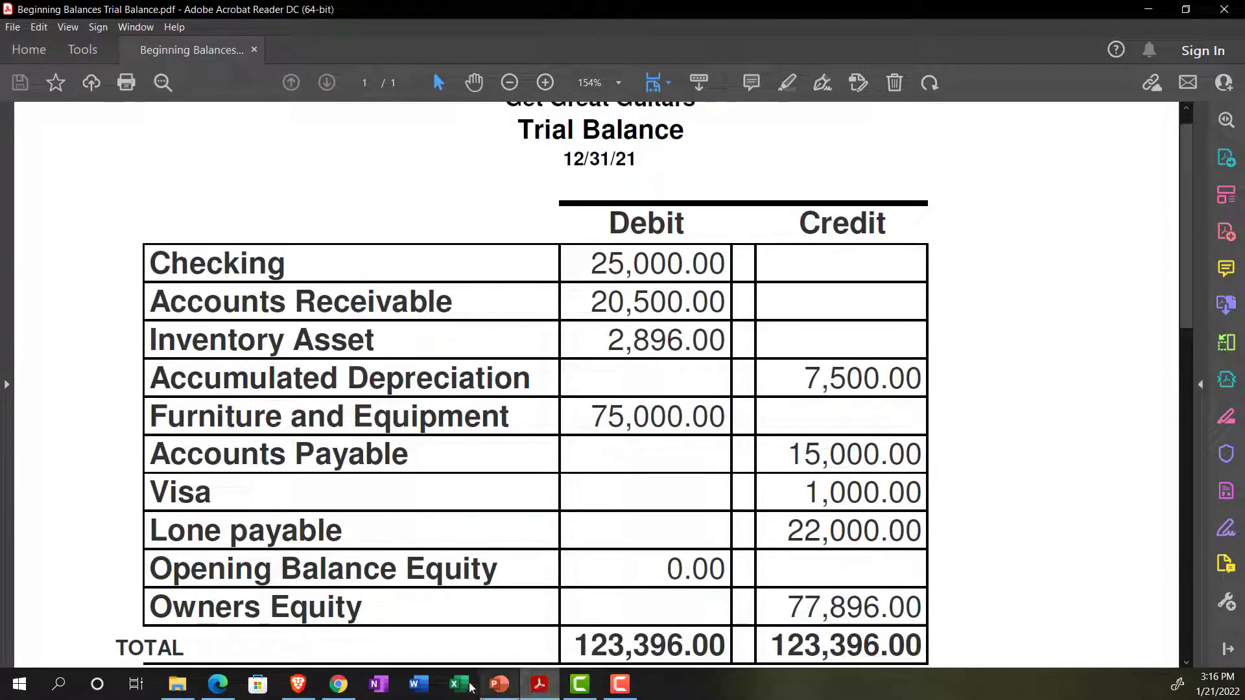
{"action": "left_click_drag", "start_coordinate": [479, 9], "coordinate": [2, 220]}
{"action": "left_click", "coordinate": [708, 181]}
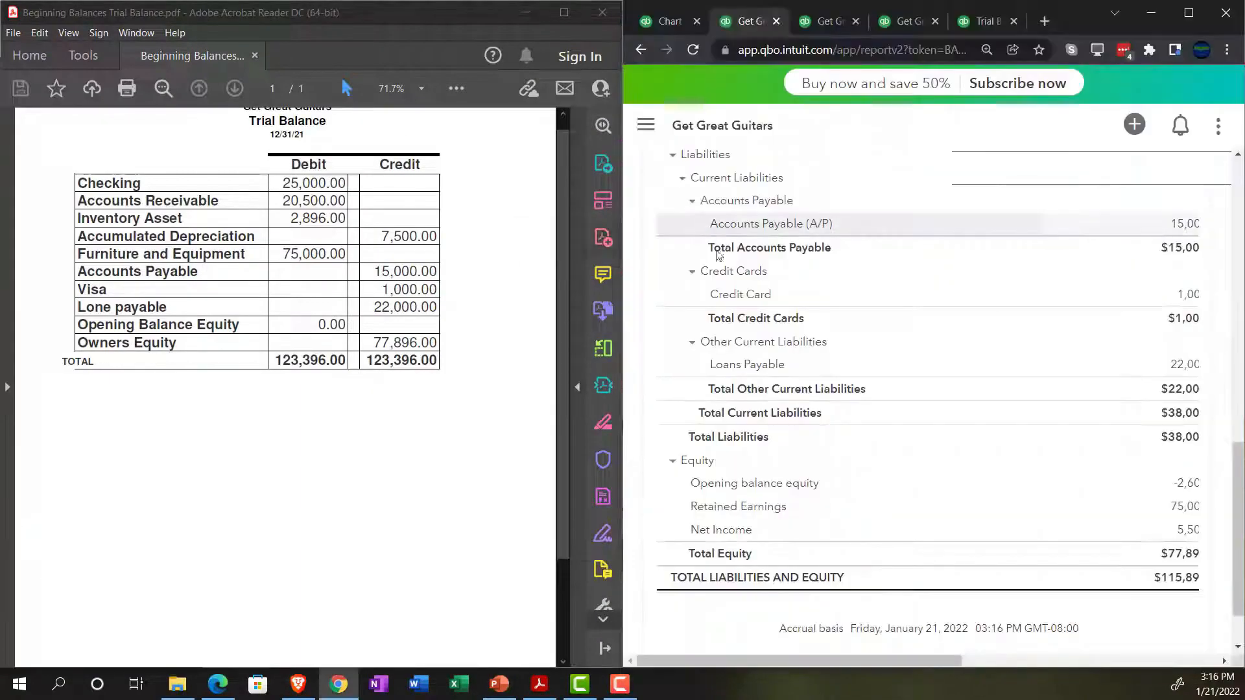
Step: Compare the Balance Sheet's current and fixed assets with the debit and credit amounts in the trial balance PDF
{"action": "scroll", "coordinate": [888, 399], "scroll_direction": "up", "scroll_amount": 8}
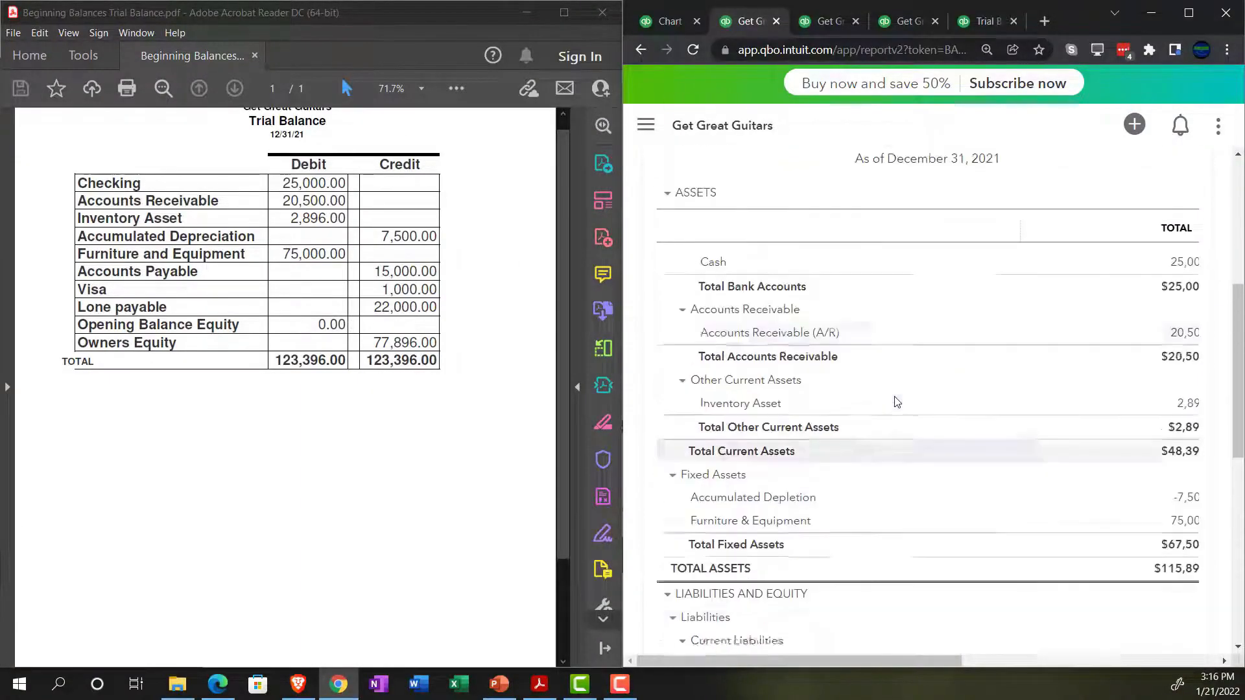
{"action": "left_click_drag", "start_coordinate": [916, 661], "coordinate": [927, 662]}
{"action": "scroll", "coordinate": [875, 547], "scroll_direction": "down", "scroll_amount": 2}
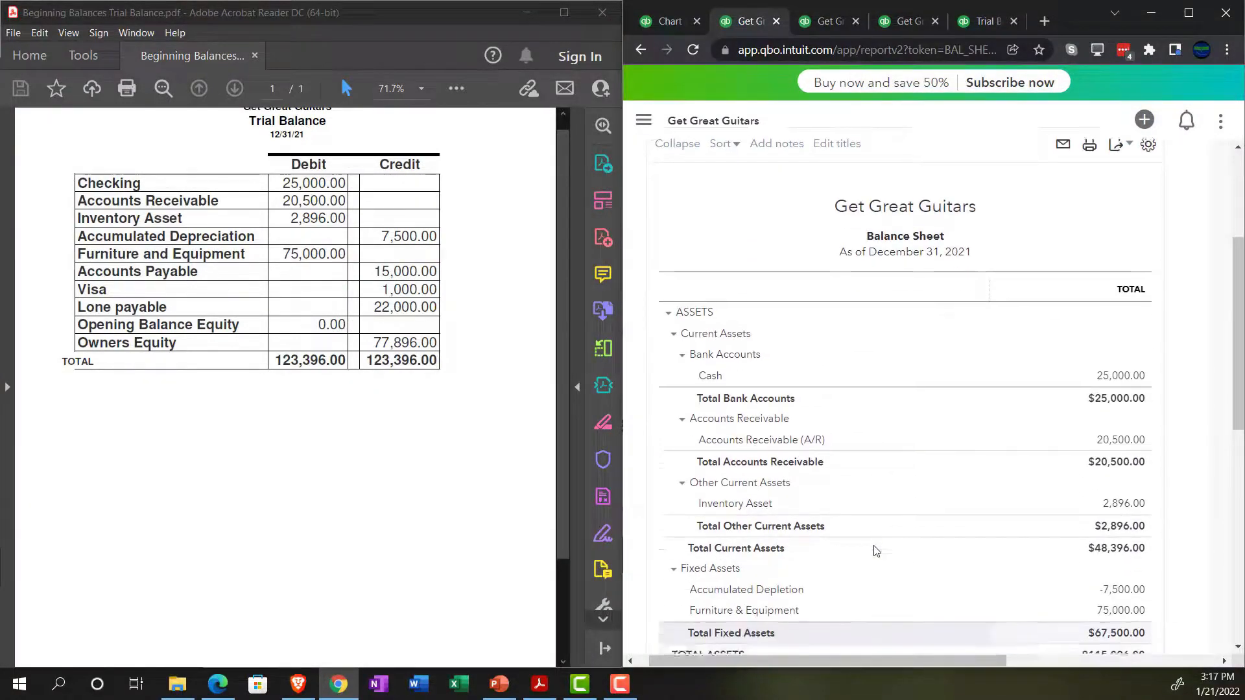
{"action": "left_click", "coordinate": [430, 545]}
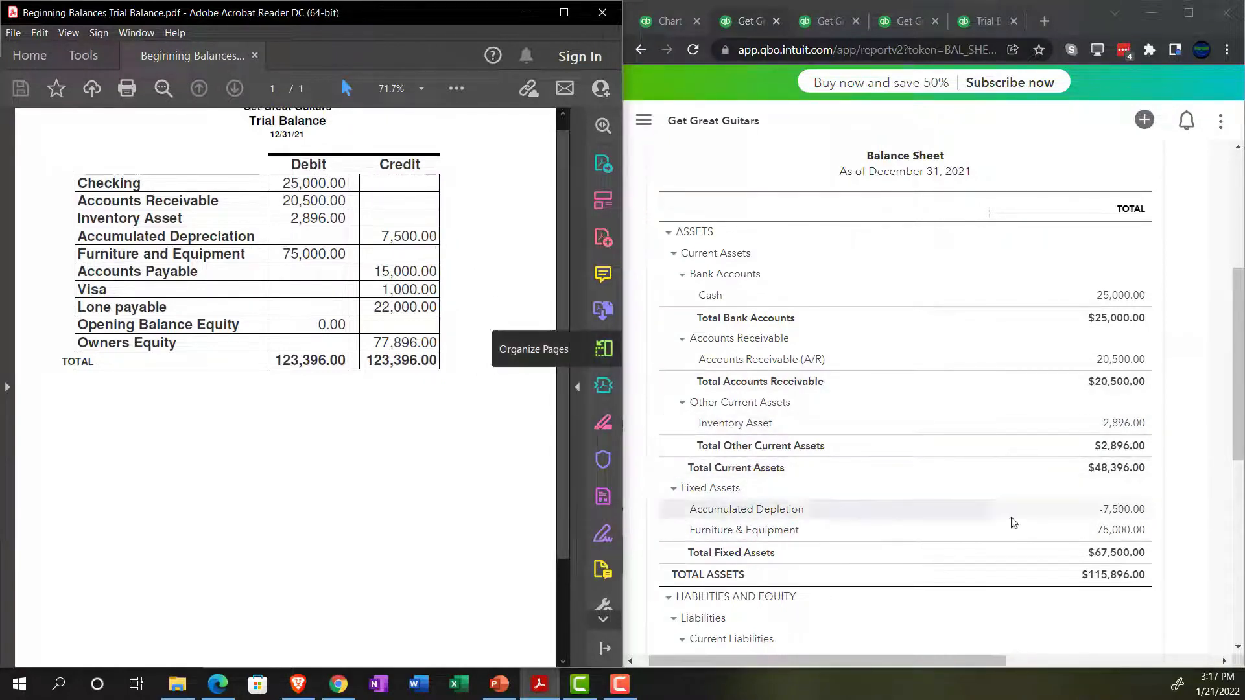
{"action": "scroll", "coordinate": [1097, 519], "scroll_direction": "down", "scroll_amount": 2}
{"action": "scroll", "coordinate": [1097, 519], "scroll_direction": "down", "scroll_amount": 2}
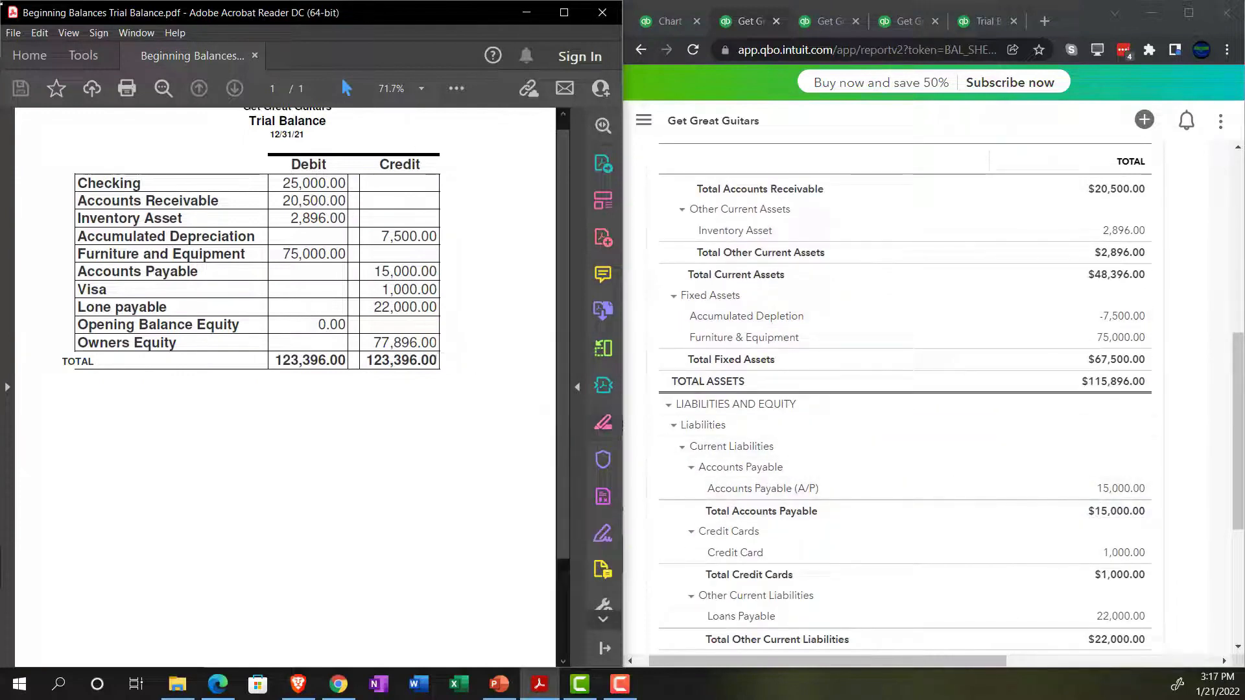
Step: Open Calculator, keep it on top in compact size and place it below the trial balance table
{"action": "key", "text": "XF86Calculator"}
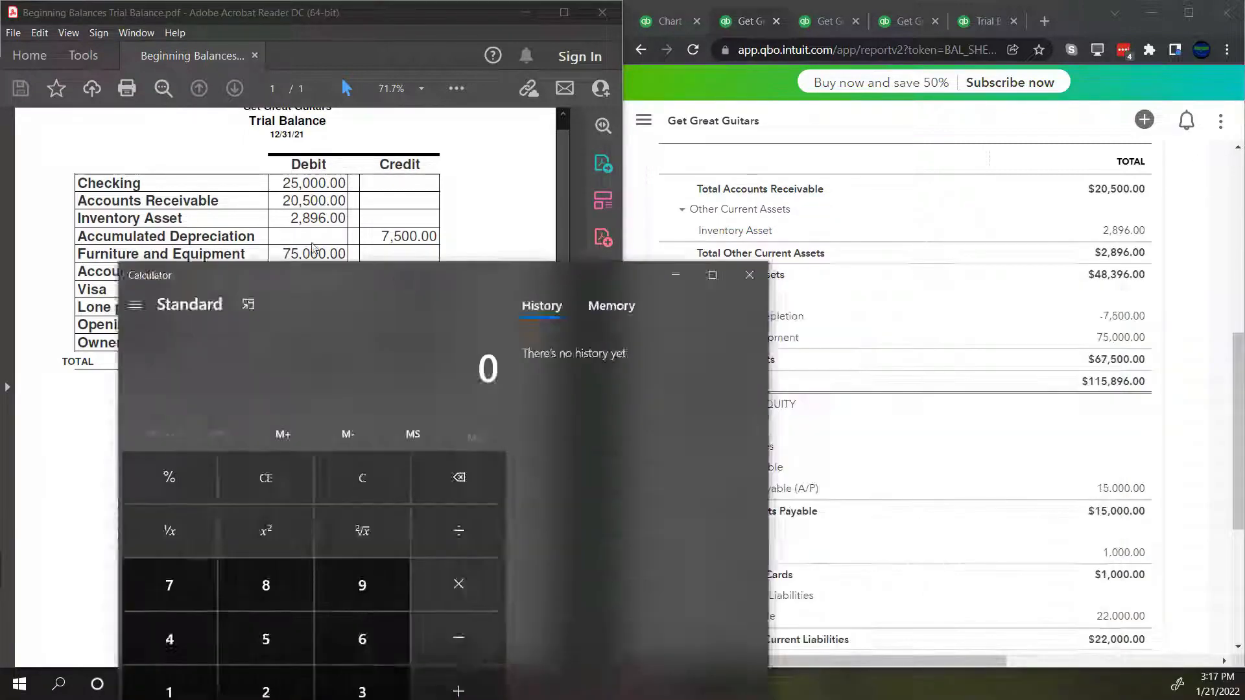
{"action": "left_click_drag", "start_coordinate": [444, 272], "coordinate": [376, 140]}
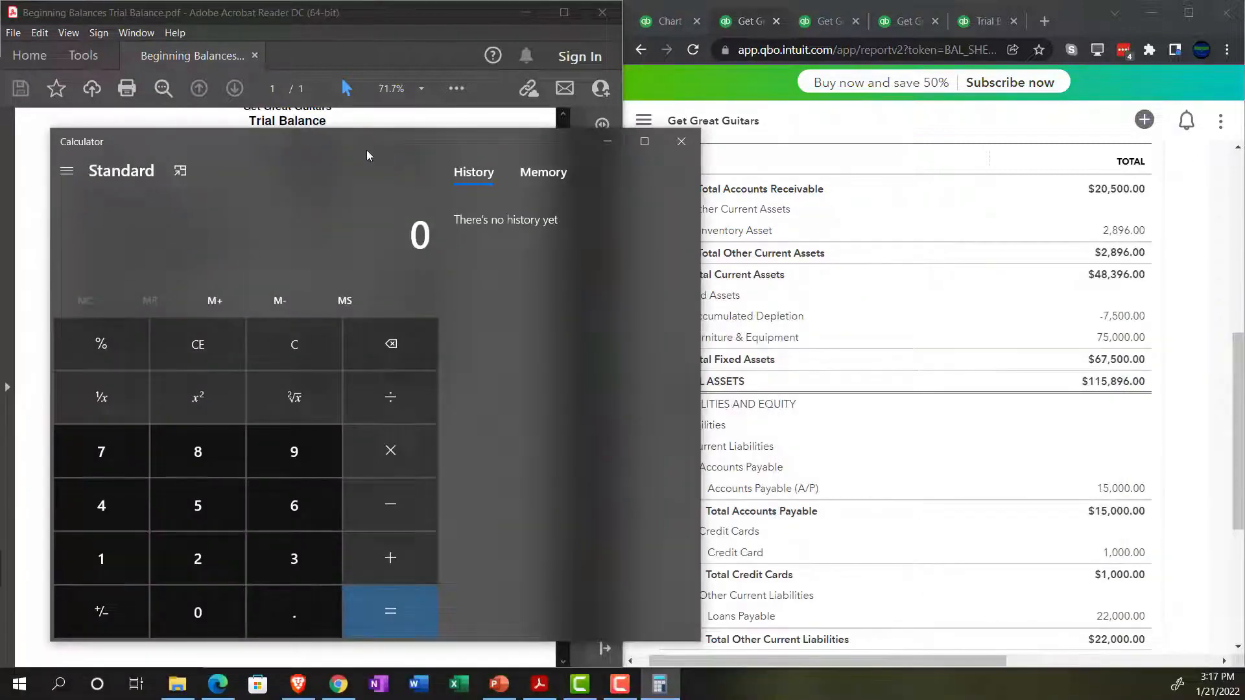
{"action": "left_click", "coordinate": [181, 171]}
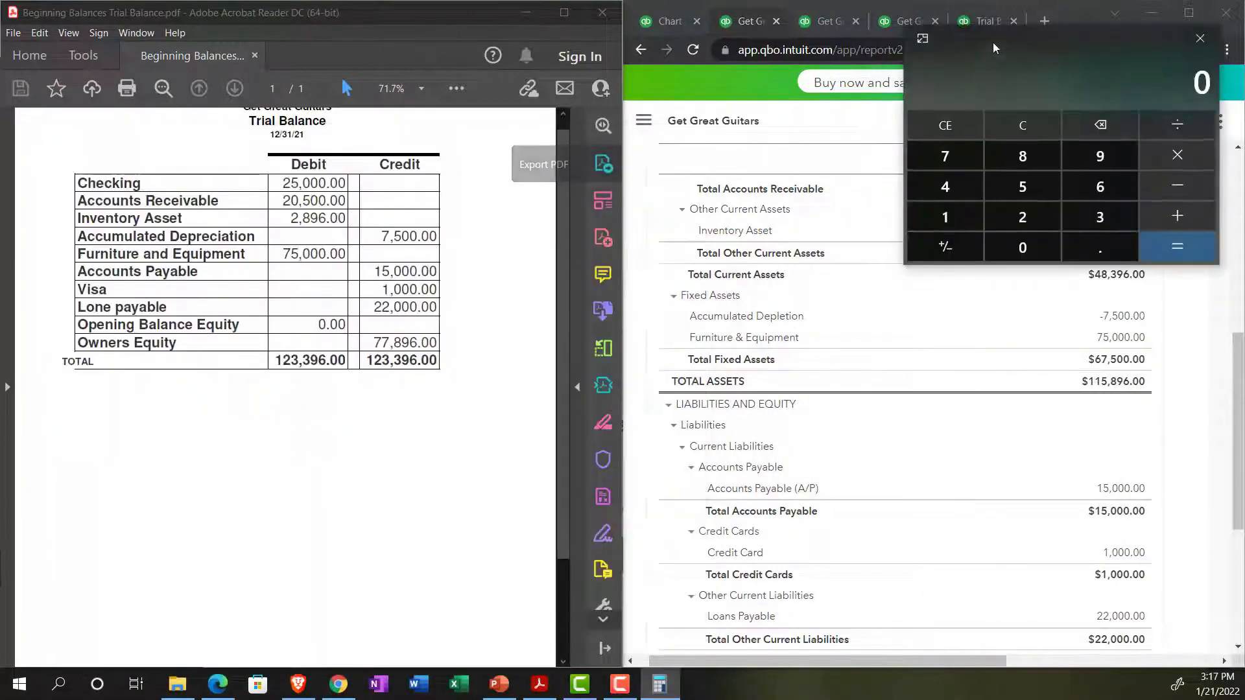
{"action": "left_click_drag", "start_coordinate": [993, 41], "coordinate": [224, 408]}
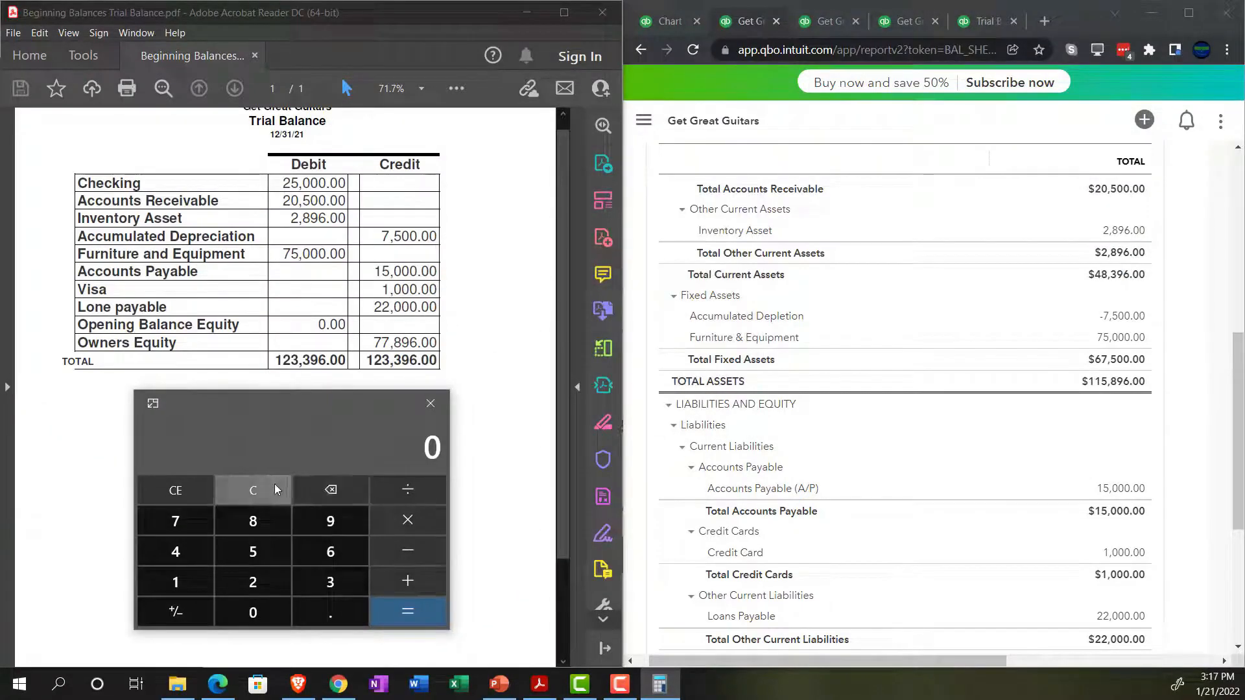
Step: Calculate the trial balance's net assets as 25000 + 20500 + 2896 - 7500 + 75000 to check the Balance Sheet's total assets
{"action": "type", "text": "25000+20"}
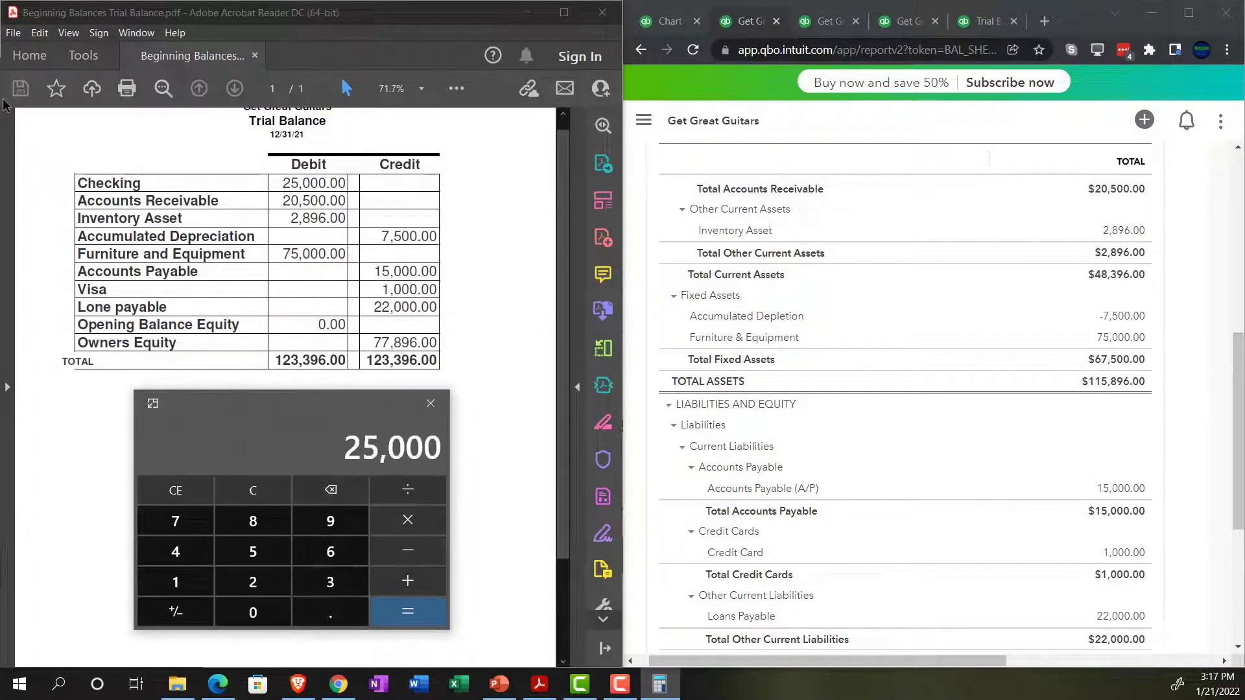
{"action": "type", "text": "500+2896+"}
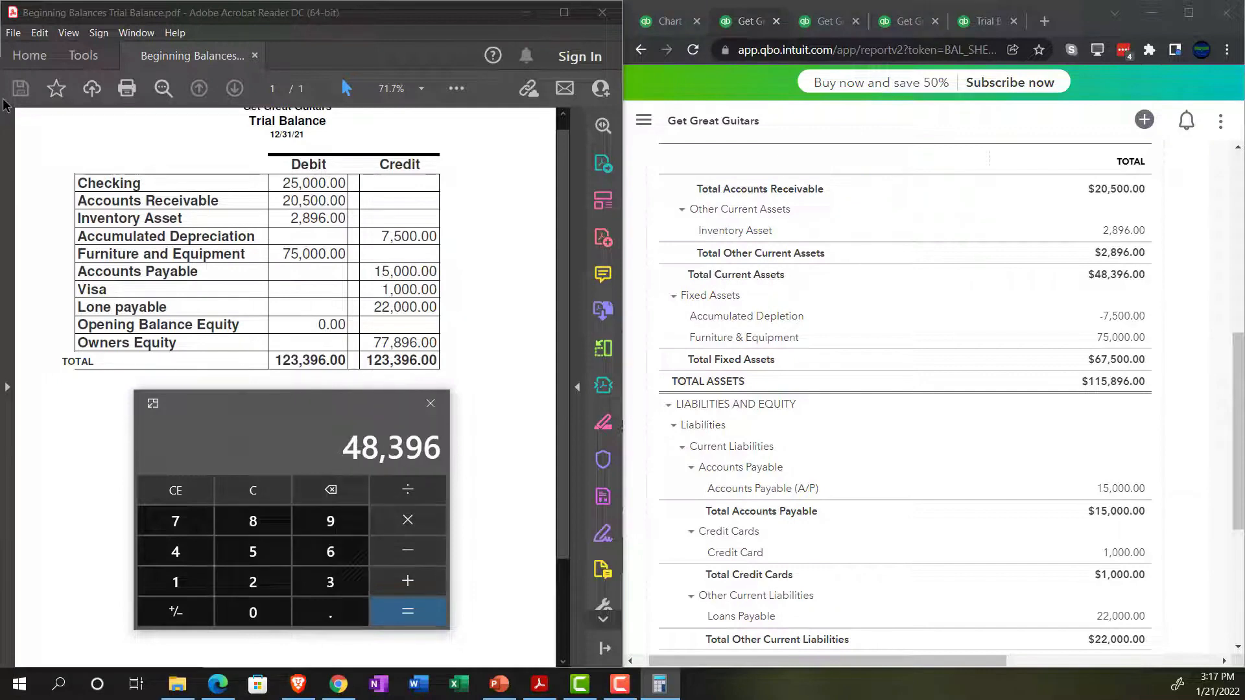
{"action": "type", "text": "7500+75000+"}
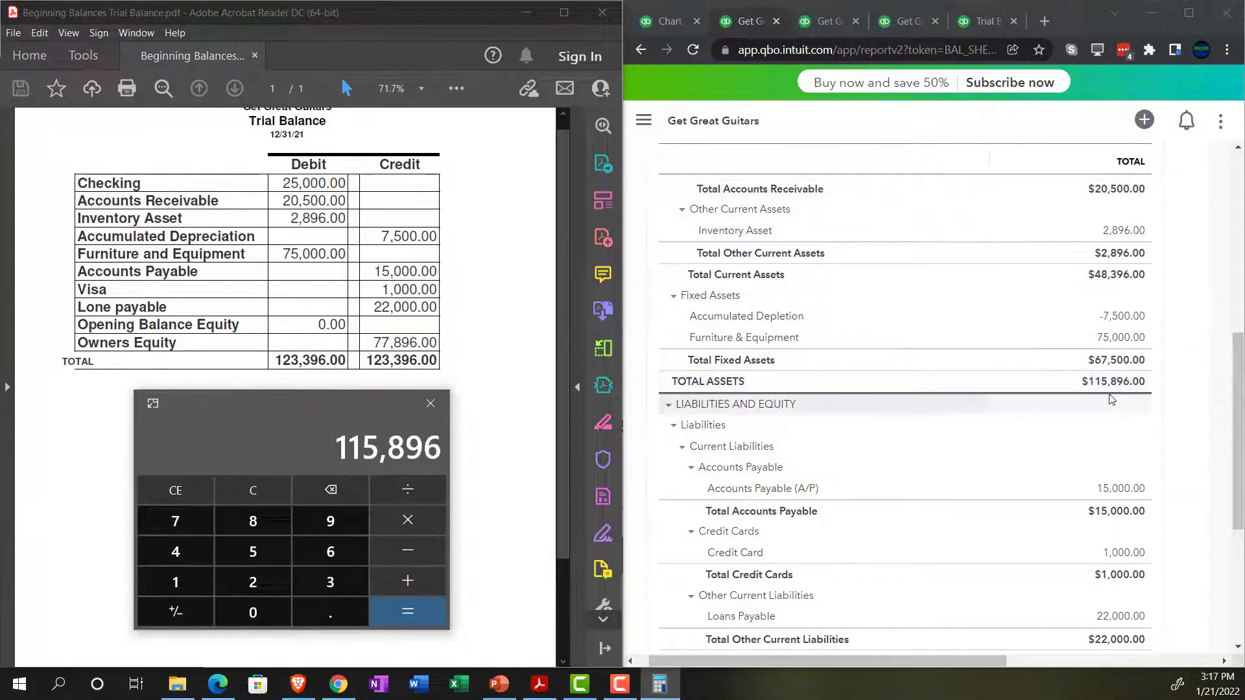
Step: Compare the Balance Sheet's liabilities and equity with the trial balance amounts
{"action": "scroll", "coordinate": [1117, 395], "scroll_direction": "down", "scroll_amount": 3}
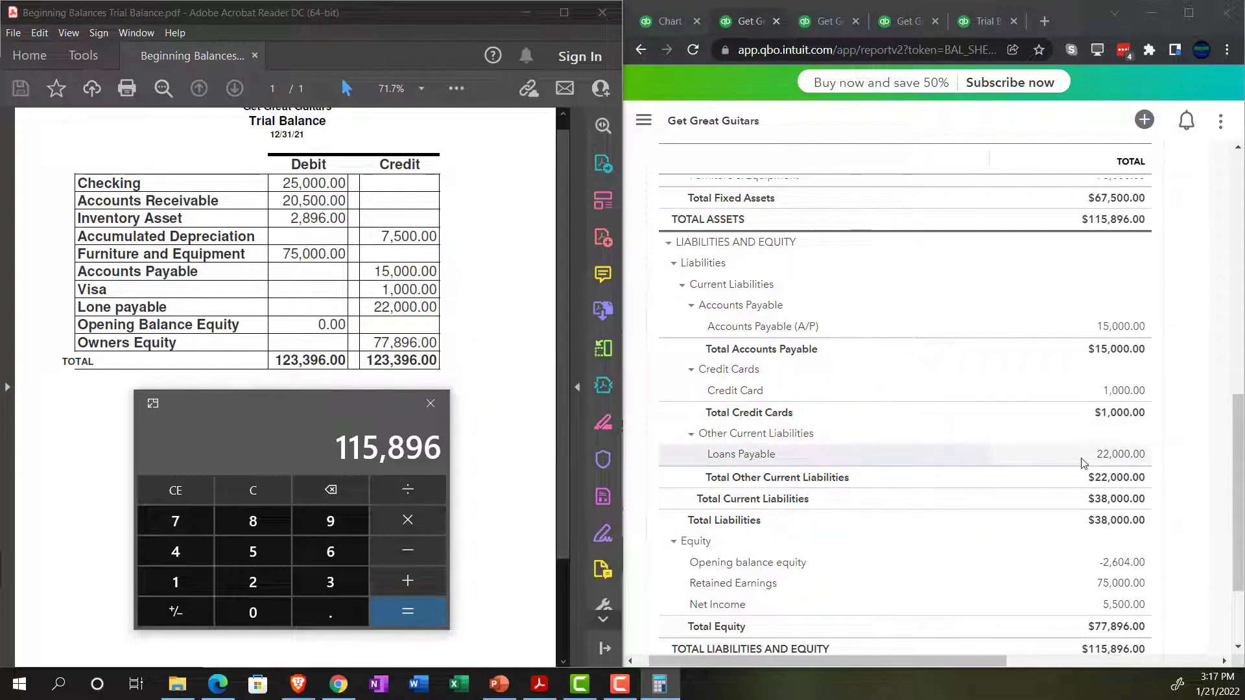
{"action": "scroll", "coordinate": [1083, 462], "scroll_direction": "down", "scroll_amount": 2}
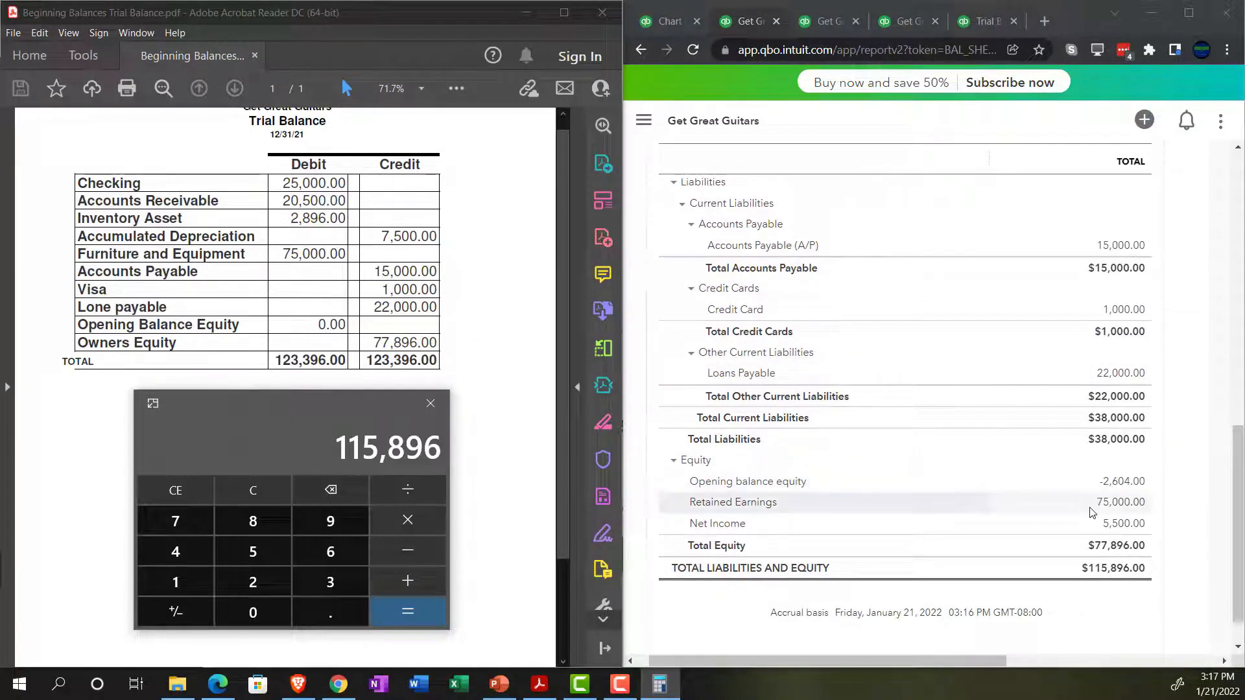